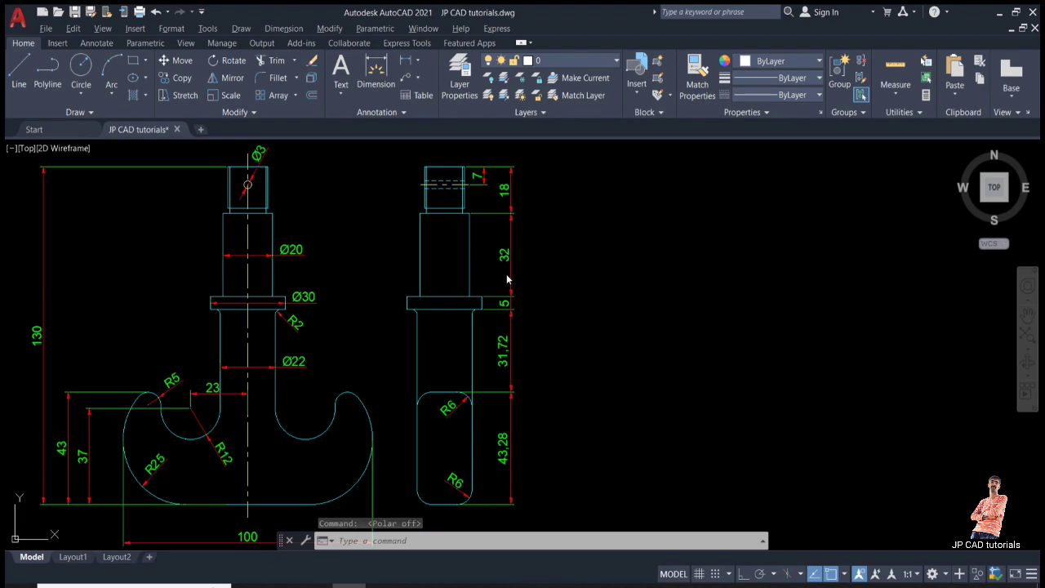
- Turn on Ortho mode and draw a vertical line about 160 units long in the empty space right of the reference hook views
scroll(486, 320, "down", 2)
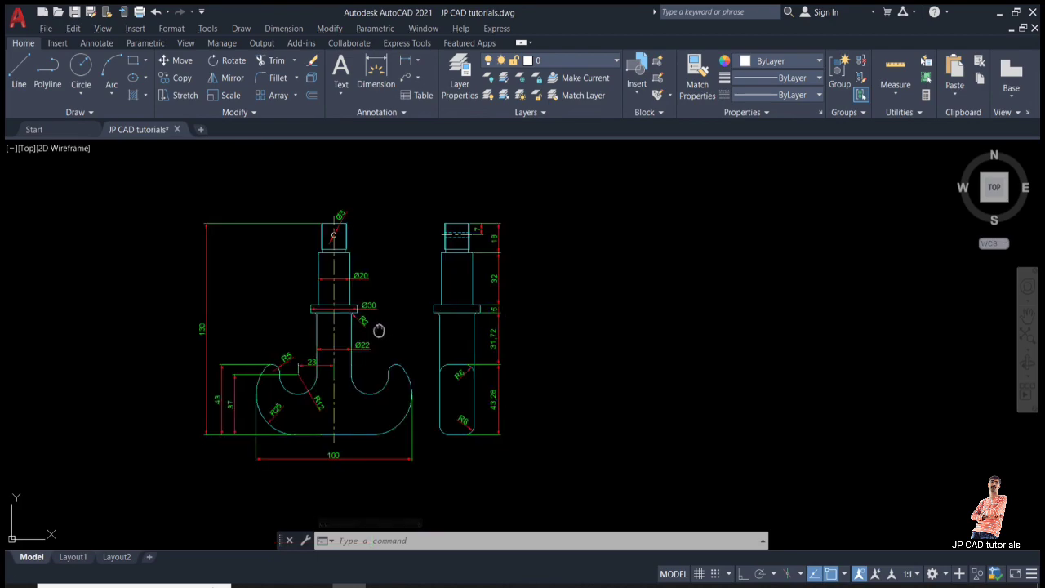
middle_click_drag(327, 345, 299, 319)
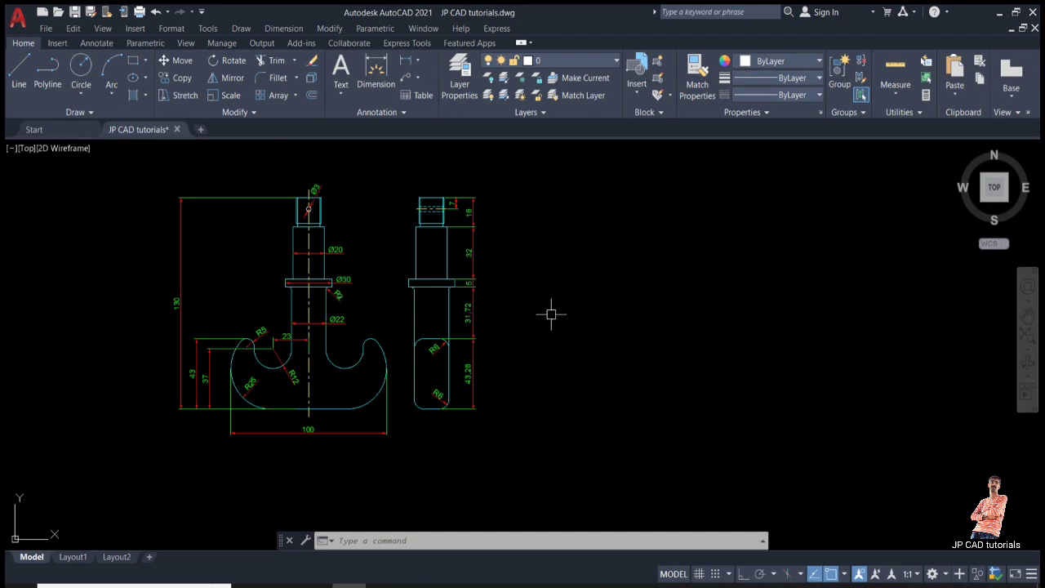
type("l")
key("Return")
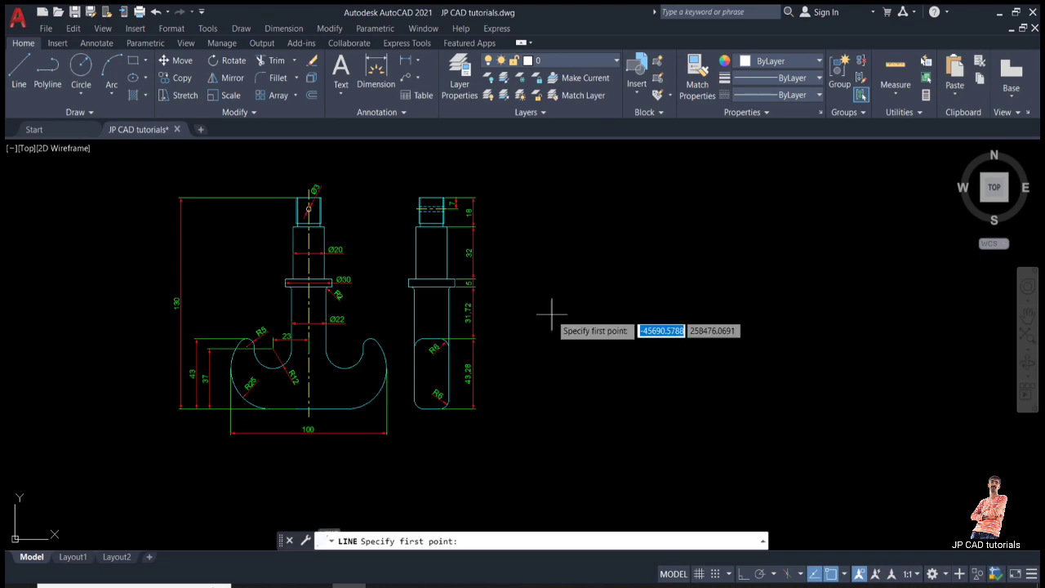
left_click(700, 183)
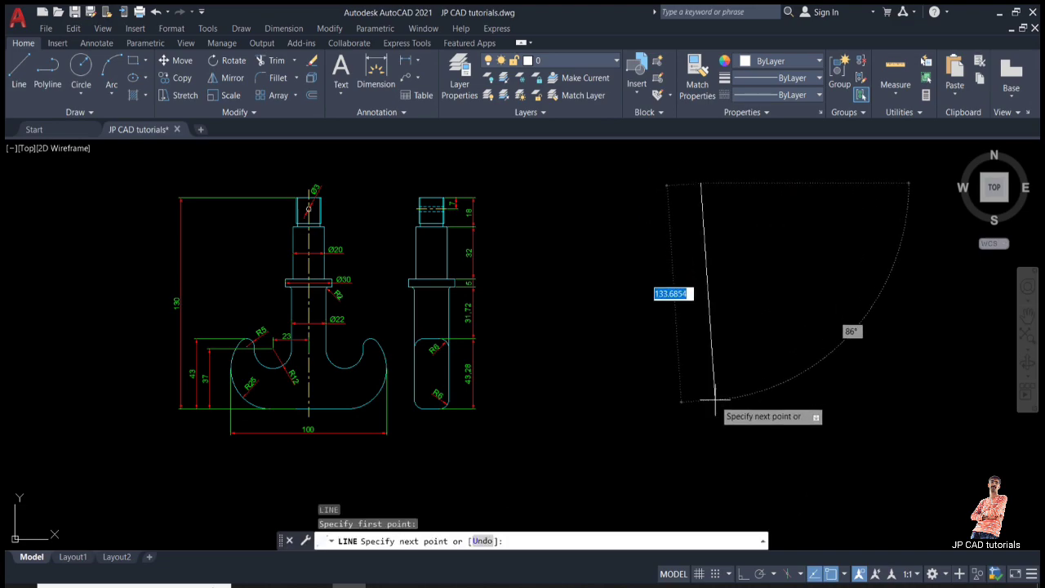
left_click(742, 575)
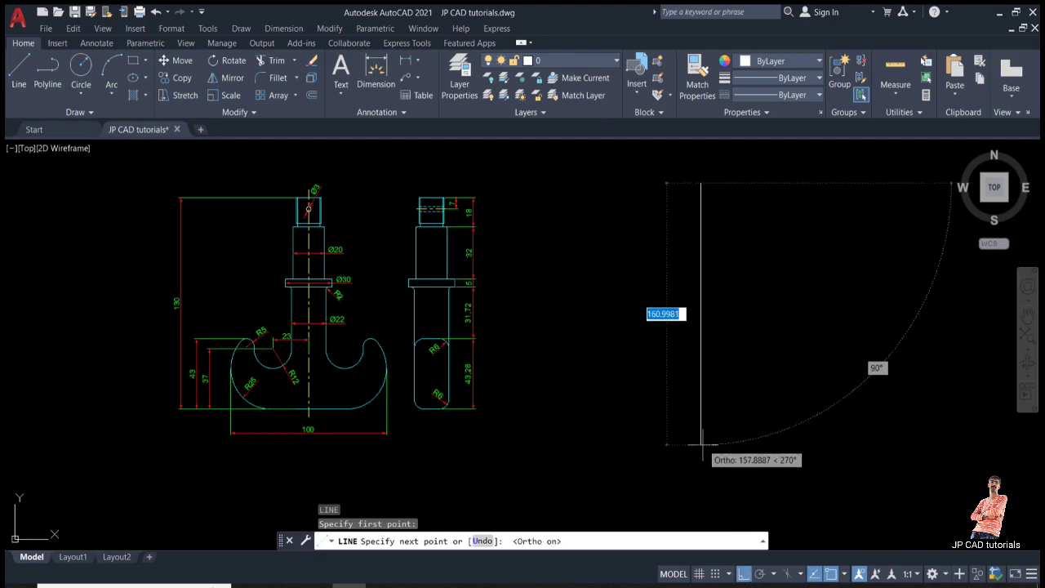
left_click(700, 451)
key("Return")
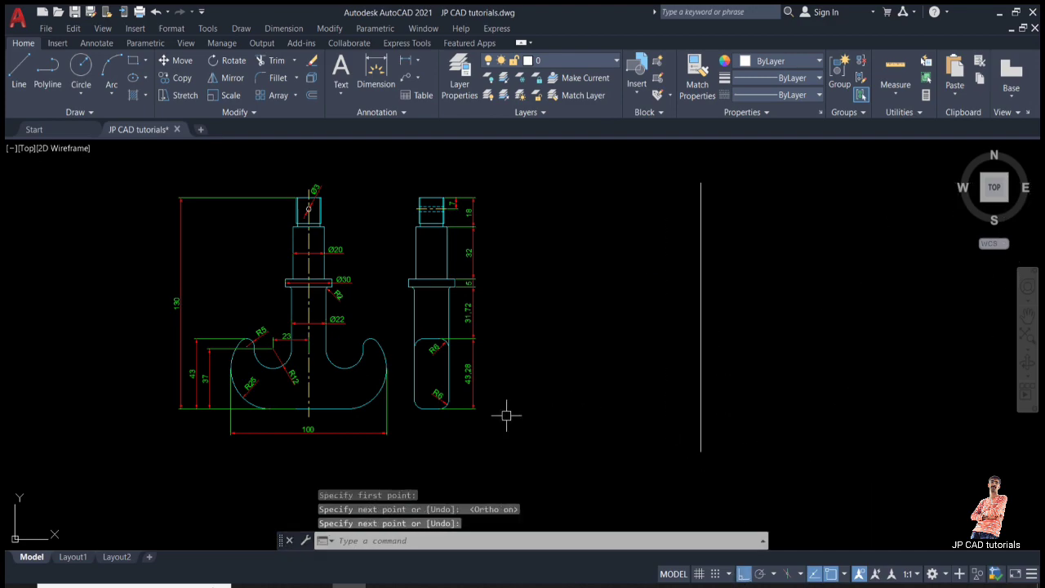
- Offset the new vertical line by 50 to its left side
scroll(320, 387, "up", 2)
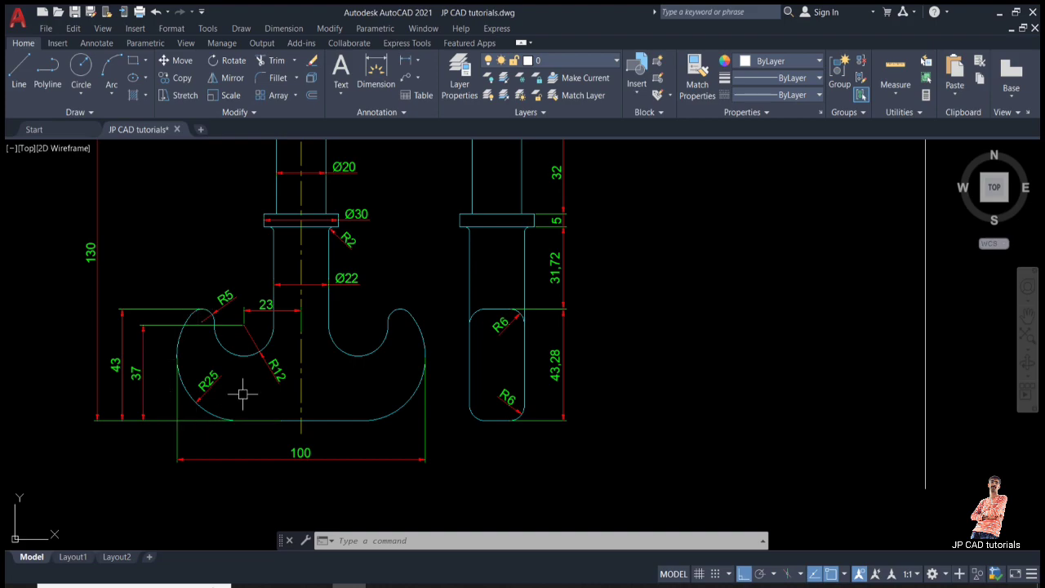
scroll(253, 407, "down", 2)
middle_click_drag(269, 392, 269, 423)
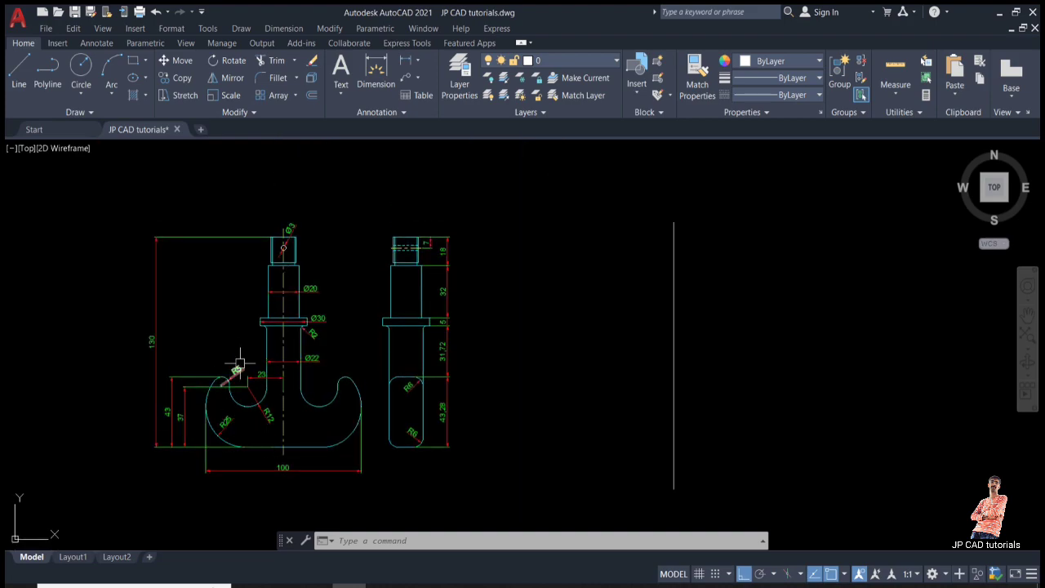
mouse_move(240, 364)
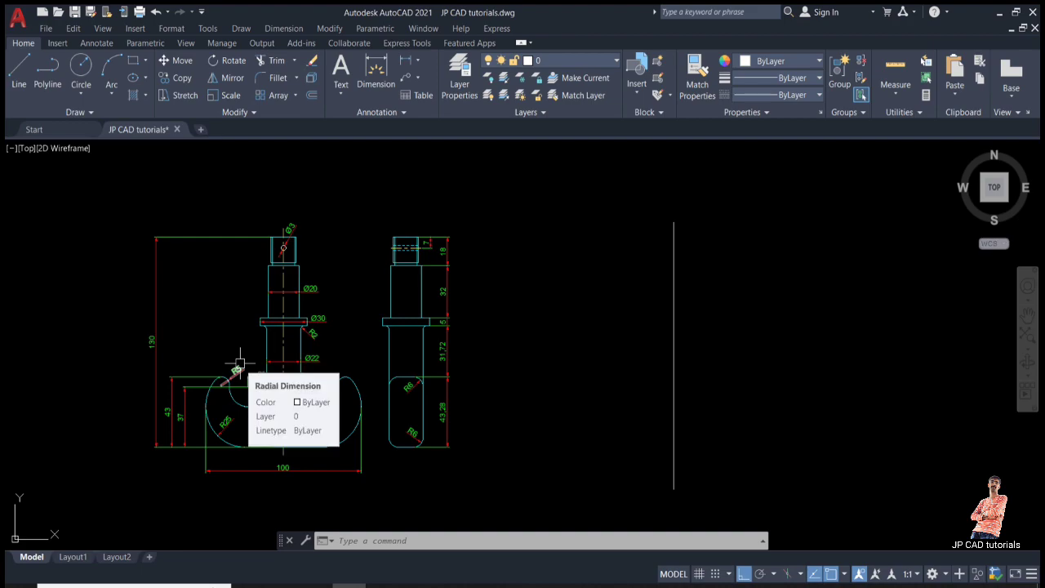
middle_click_drag(365, 480, 471, 478)
type("o")
key("Return")
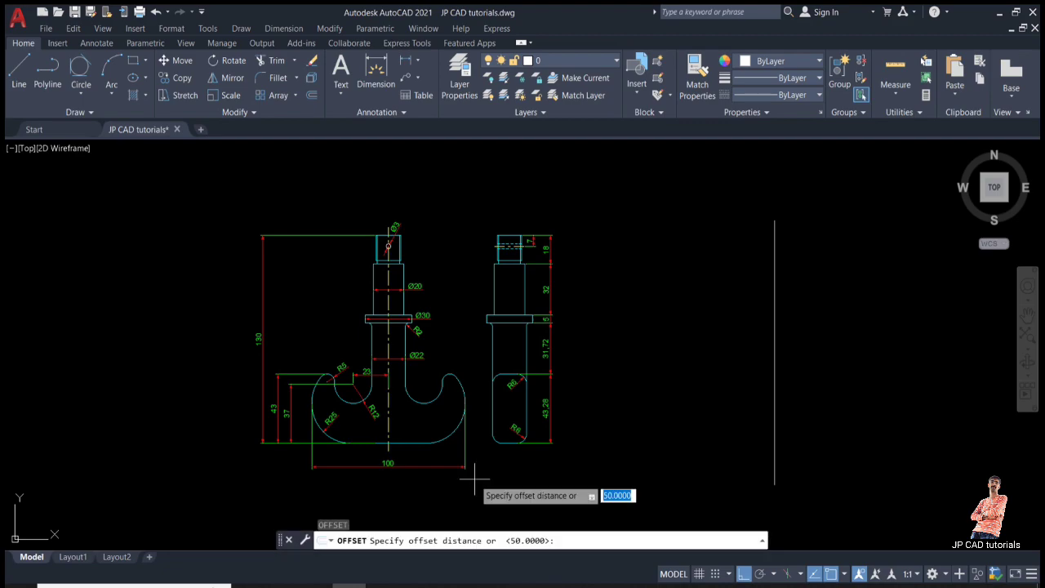
type("50")
key("Return")
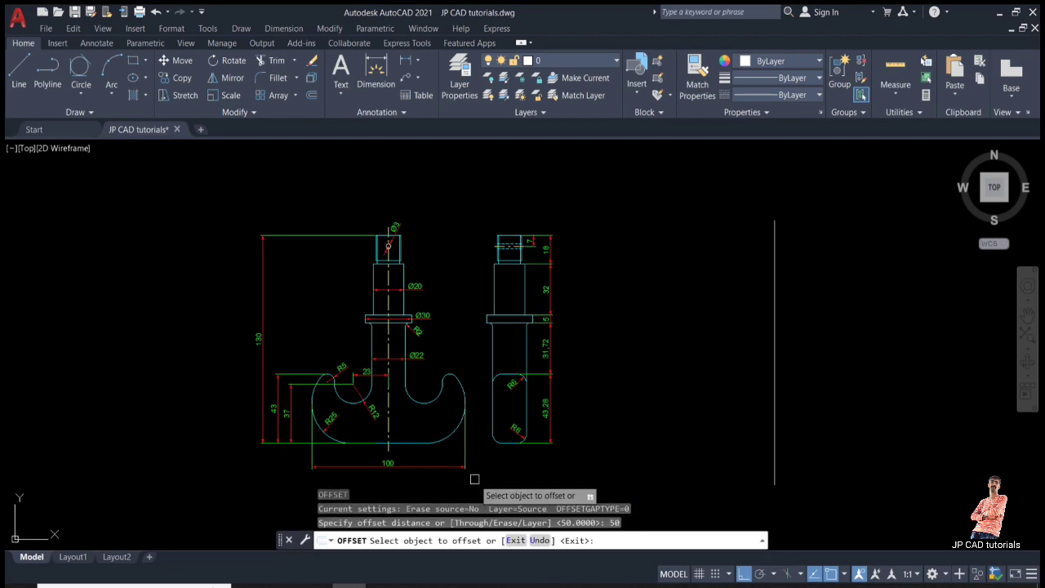
left_click(773, 361)
left_click(735, 356)
key("Escape")
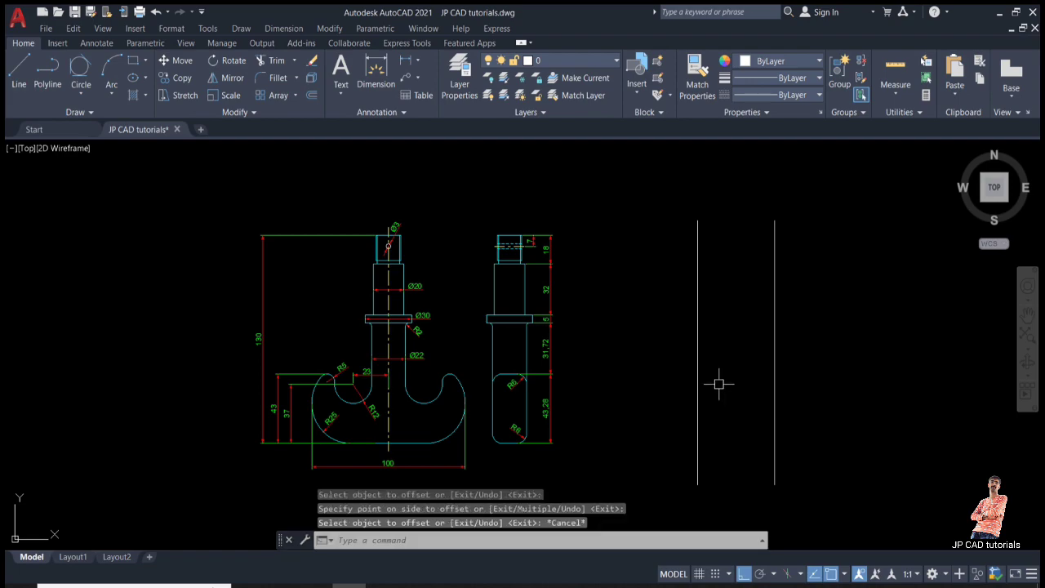
- Draw a horizontal base line crossing both vertical lines near their lower ends, extending past each side
type("l")
key("Return")
left_click(664, 426)
left_click(798, 425)
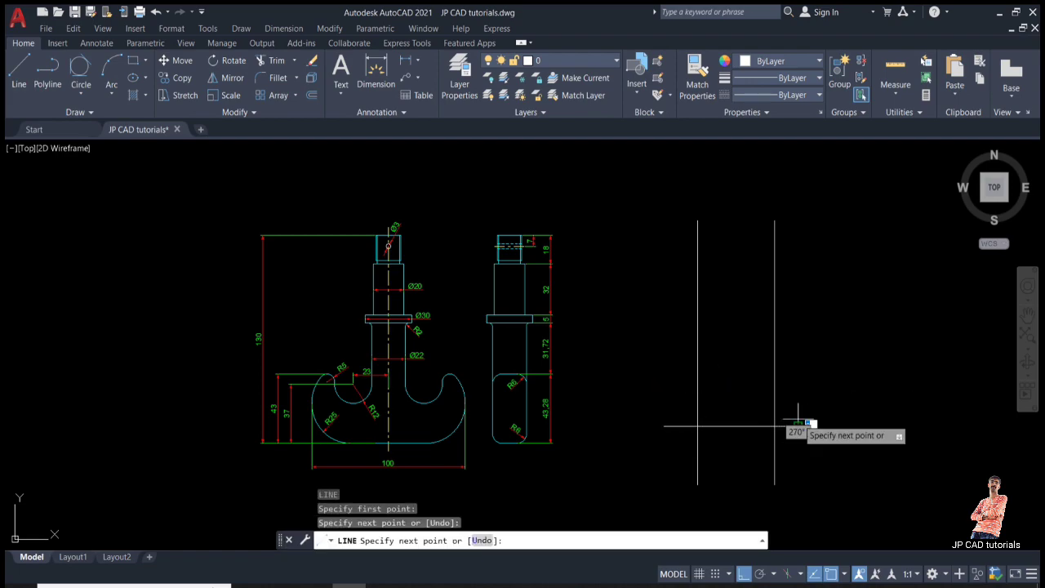
key("Return")
- Trim the base line's overhanging ends and the parts of both vertical lines below it to form clean corners
type("tr")
key("Return")
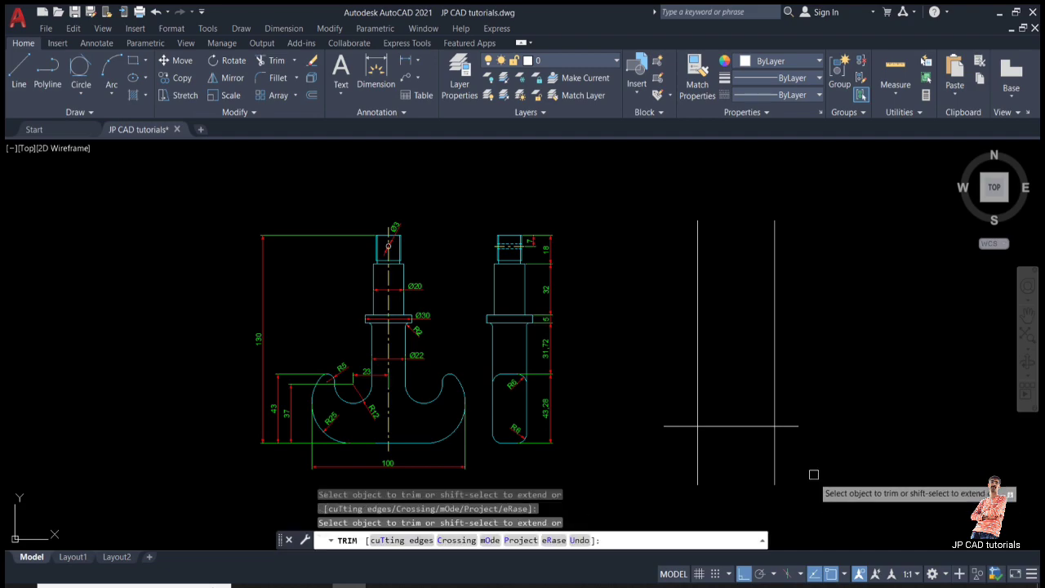
left_click(791, 425)
left_click(695, 437)
left_click(687, 426)
left_click(775, 449)
key("Escape")
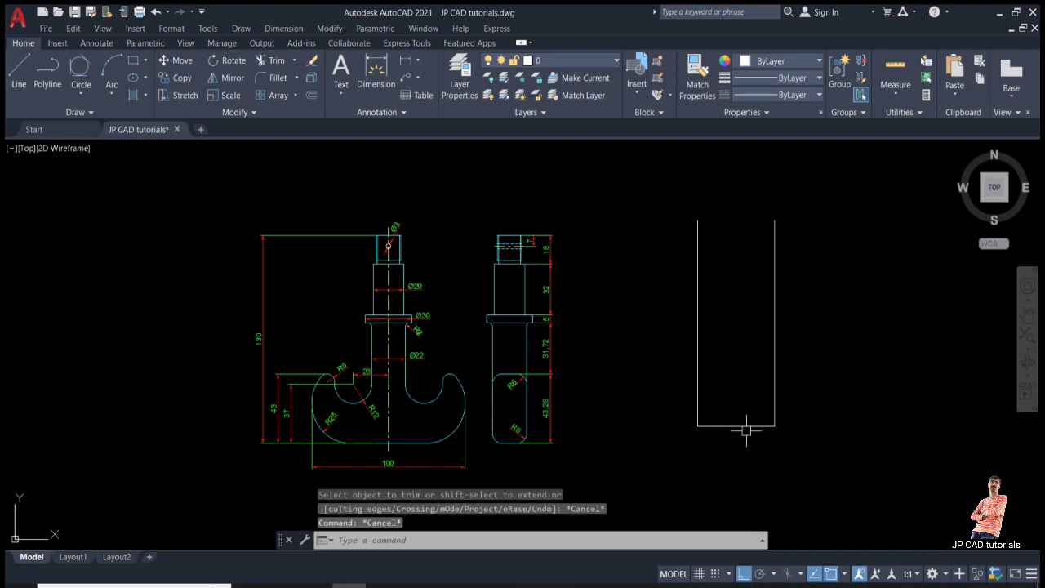
- Draw a tangent-tangent-radius circle of radius 25 touching the base line and the left vertical line
scroll(326, 426, "up", 6)
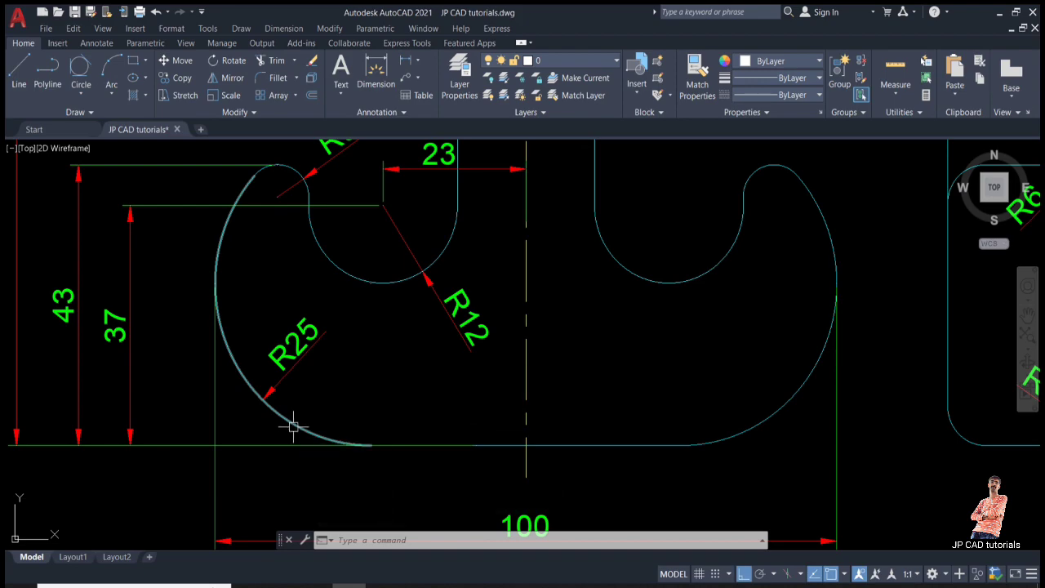
key("Escape")
key("Escape")
key("Escape")
scroll(287, 424, "down", 6)
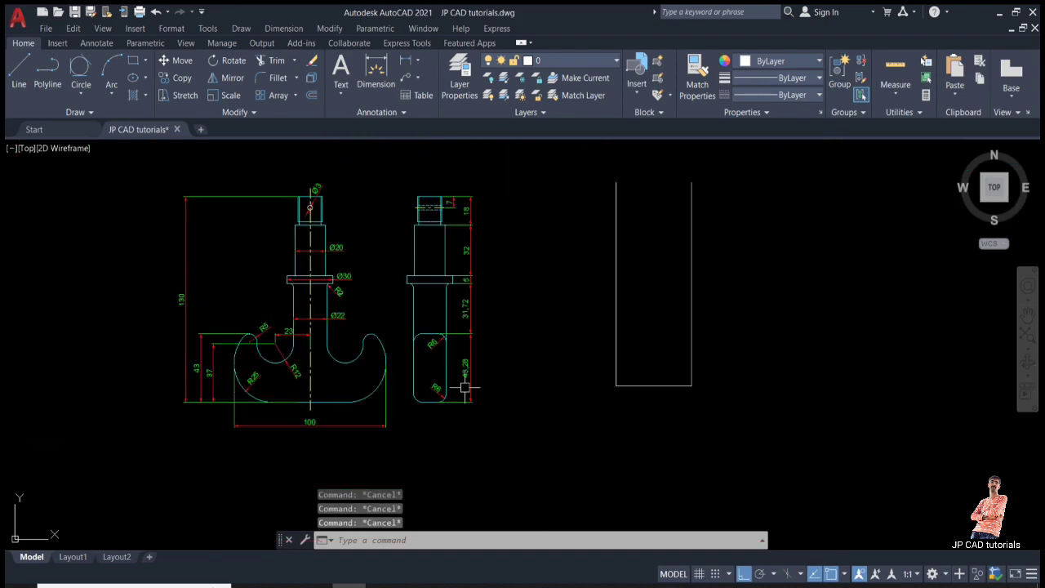
scroll(710, 398, "up", 2)
type("c")
key("Return")
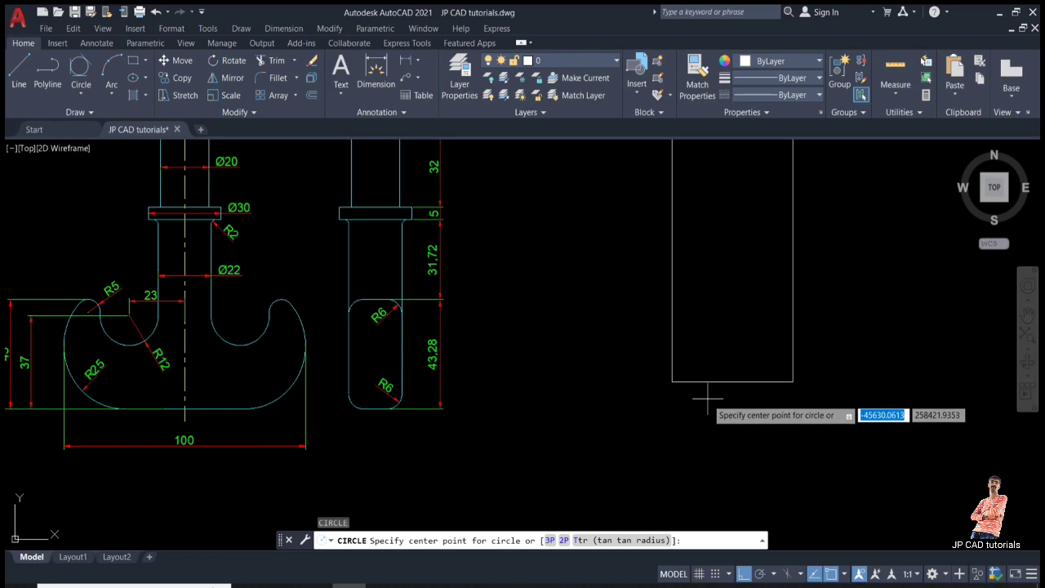
type("ttr")
key("Return")
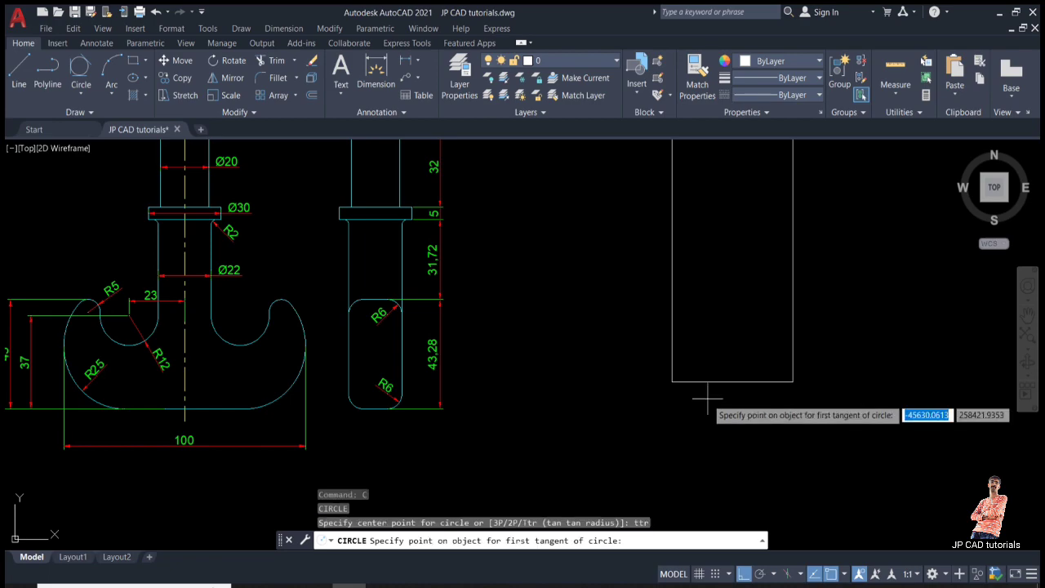
left_click(704, 380)
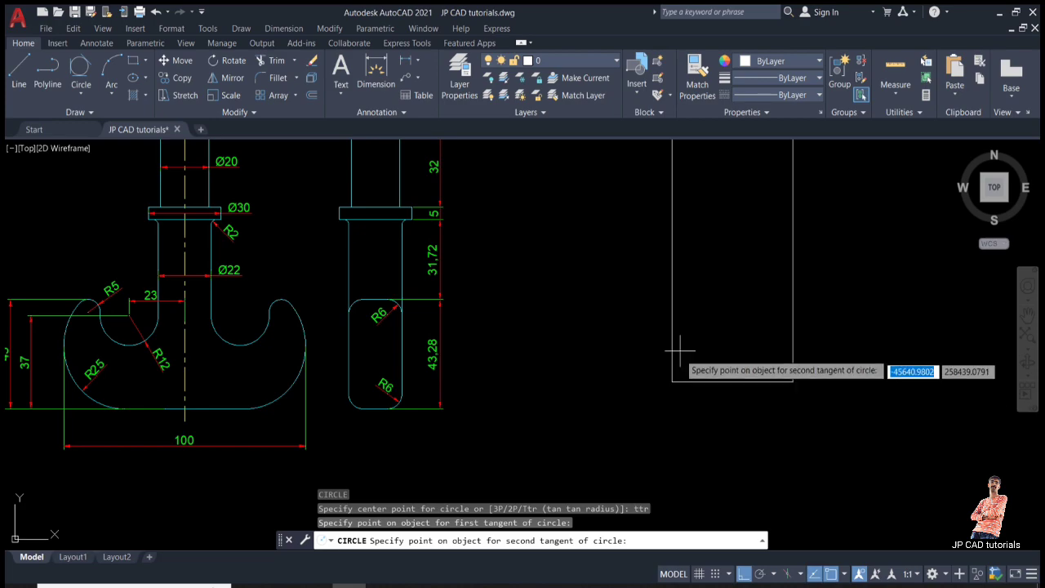
left_click(674, 325)
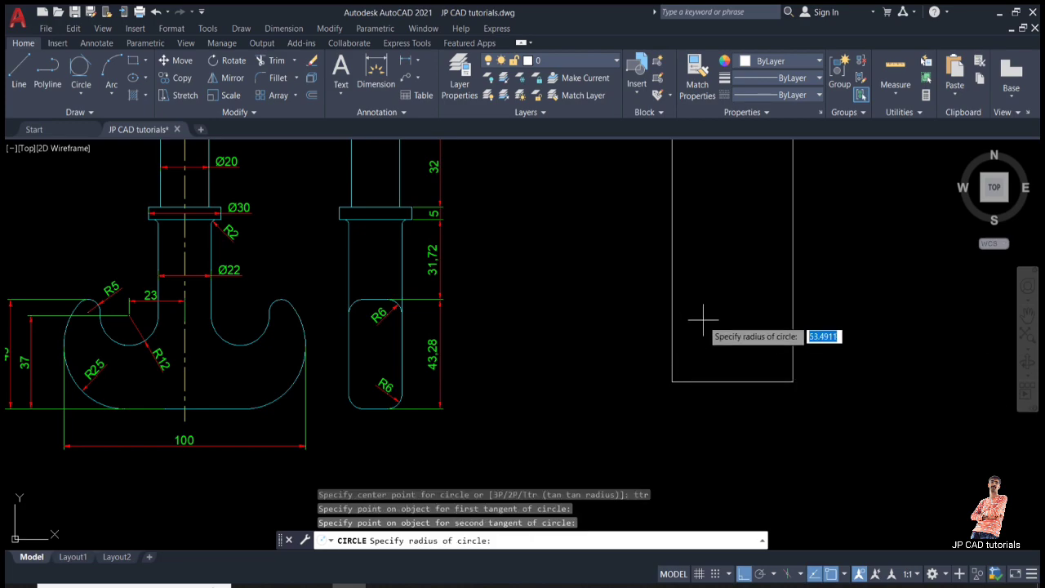
type("25")
key("Return")
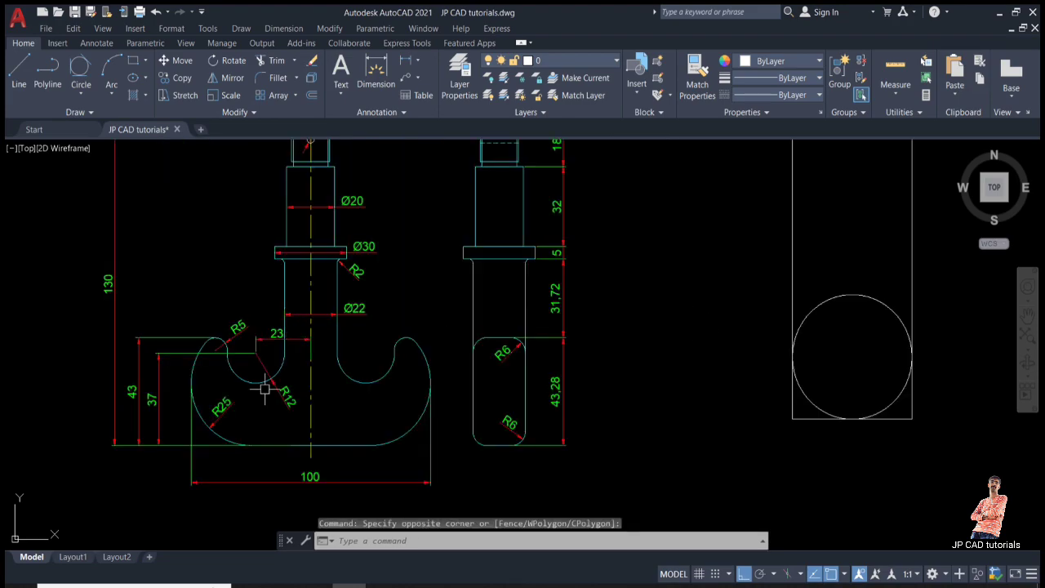
- Offset the base line upward by 37 to locate the height of the hook's inner arc centre
scroll(266, 385, "up", 2)
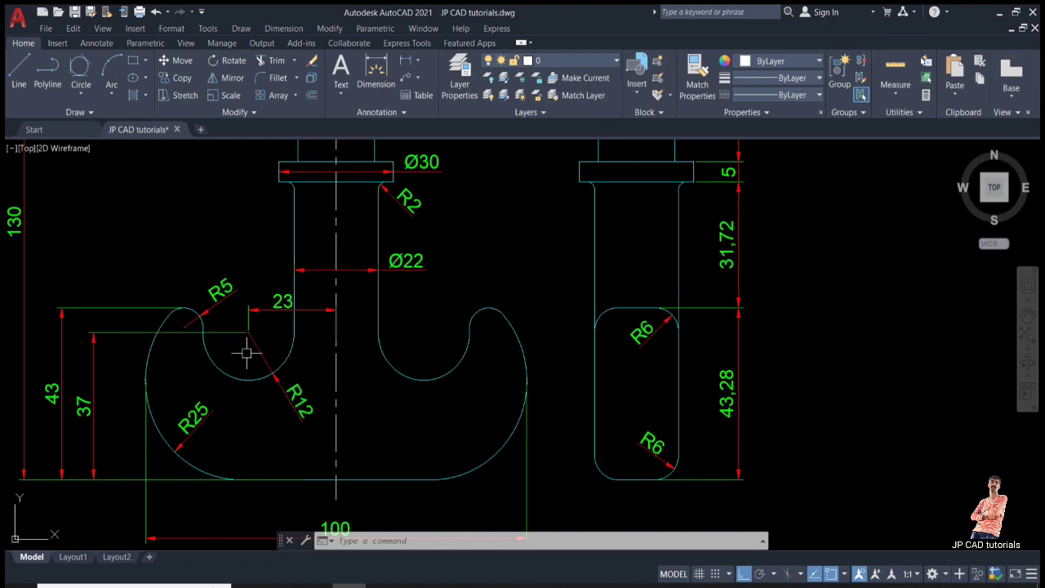
type("o")
key("Return")
scroll(245, 351, "down", 3)
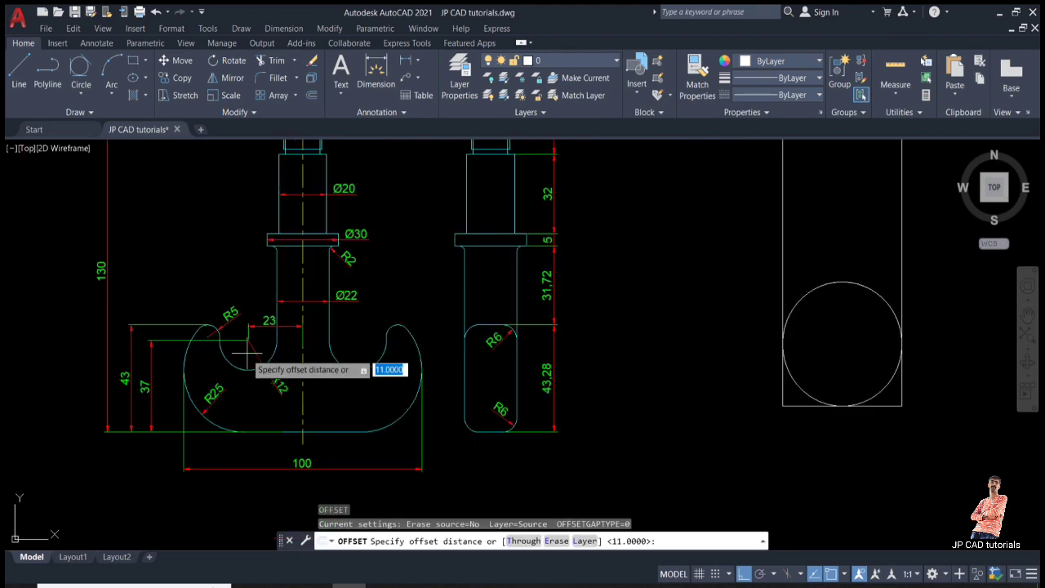
scroll(490, 384, "up", 1)
type("37")
key("Return")
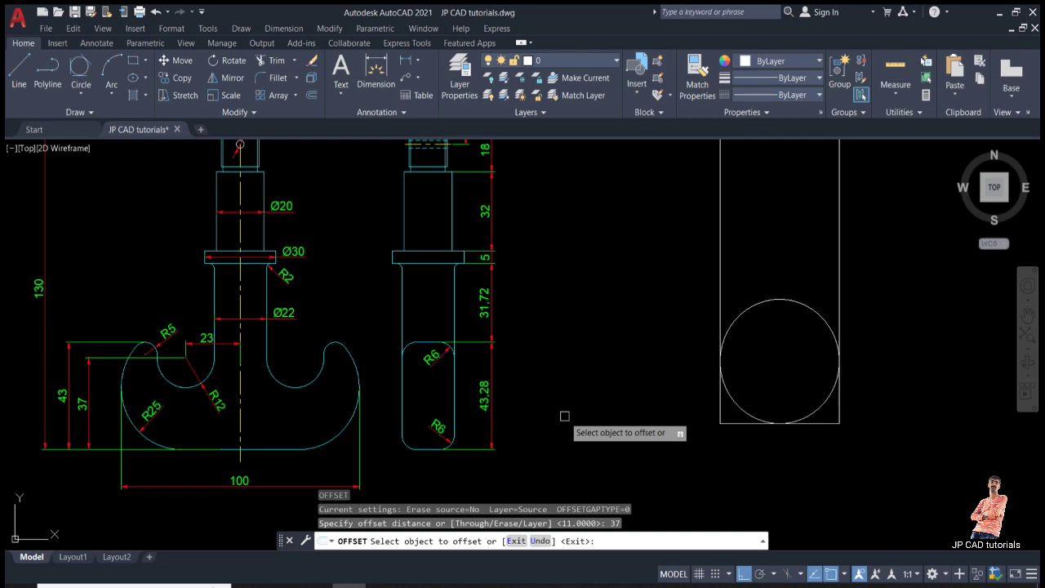
left_click(818, 422)
left_click(807, 382)
key("Return")
key("Return")
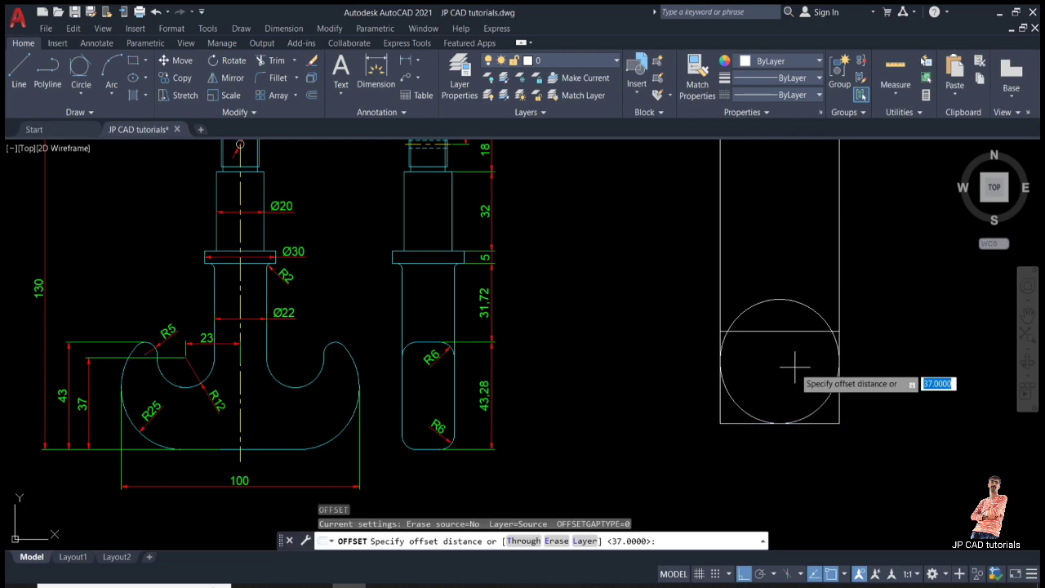
type("23")
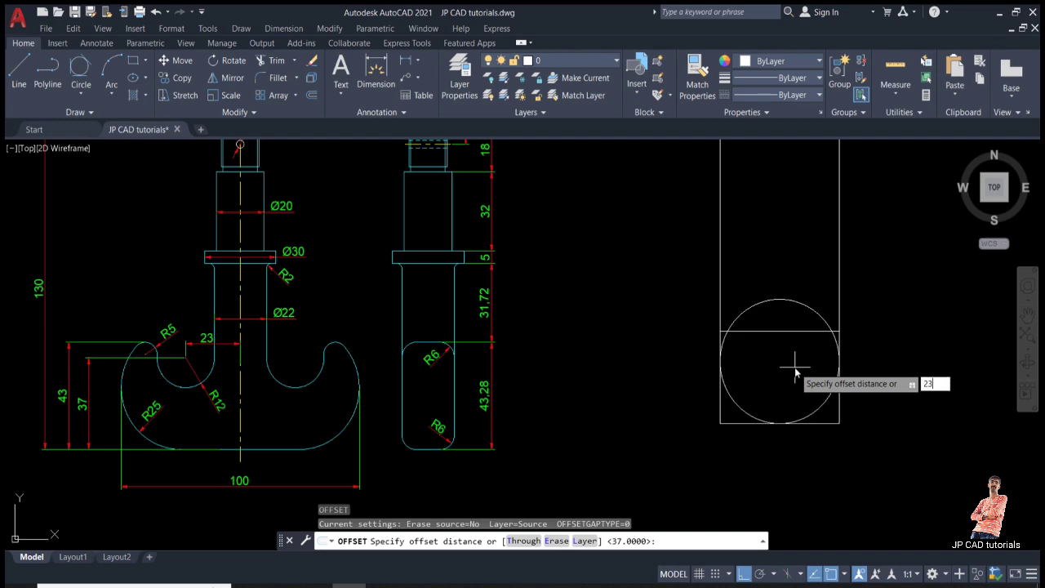
key("Return")
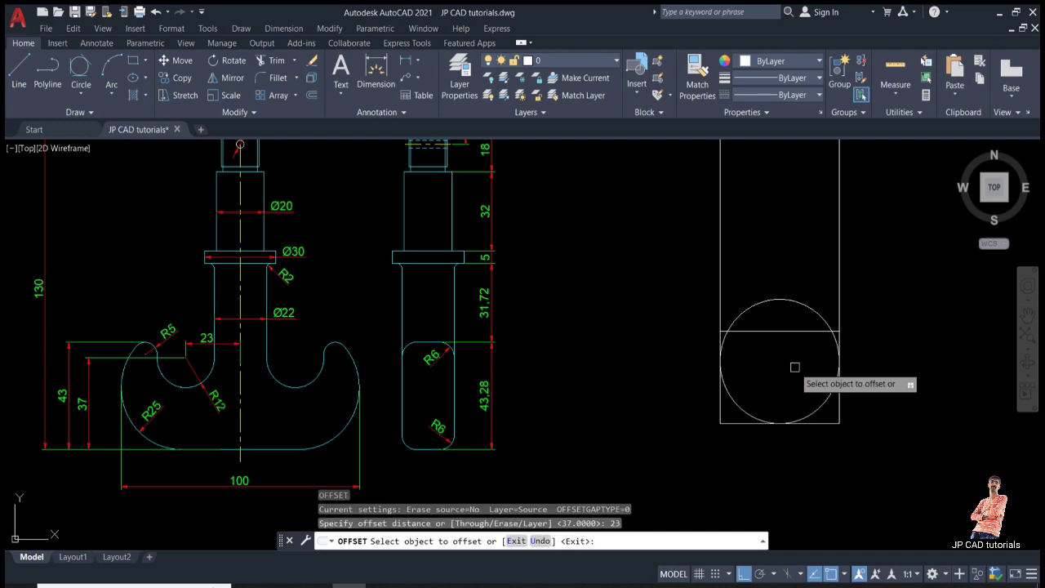
left_click(838, 280)
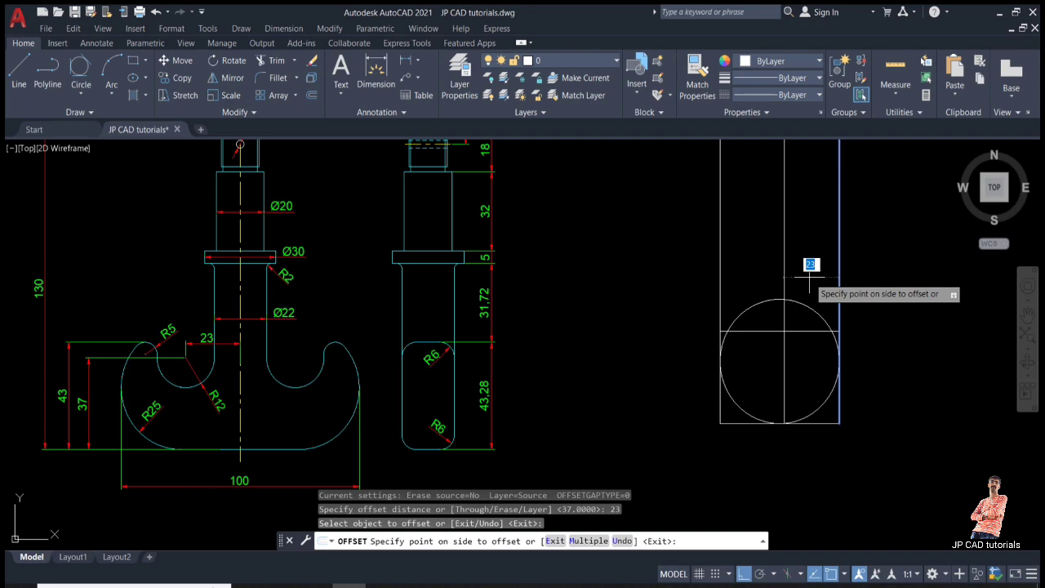
key("Escape")
- Offset the right vertical line by 23 to its left to locate the inner arc centre
key("Return")
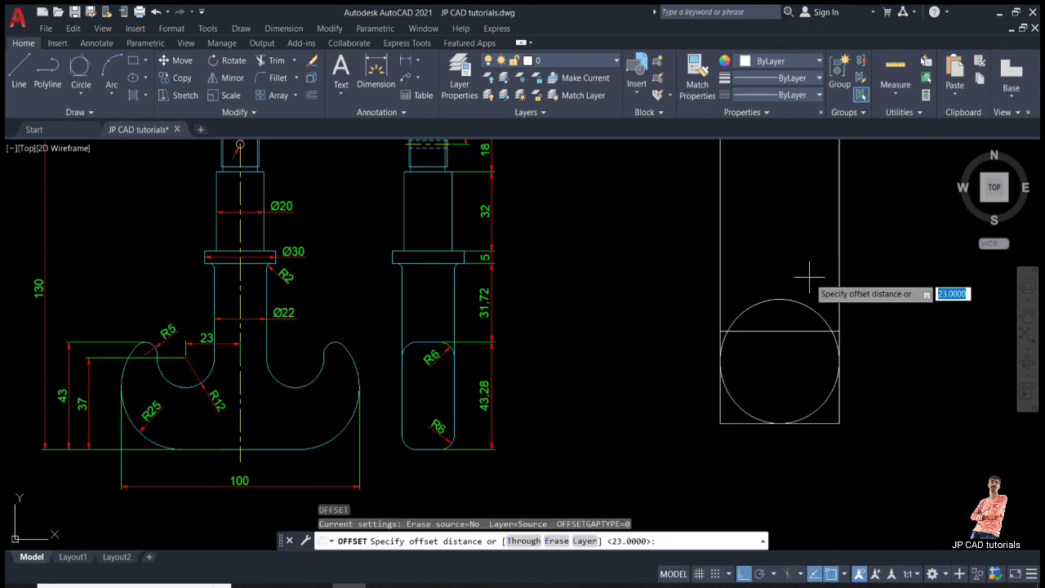
type("23")
key("Return")
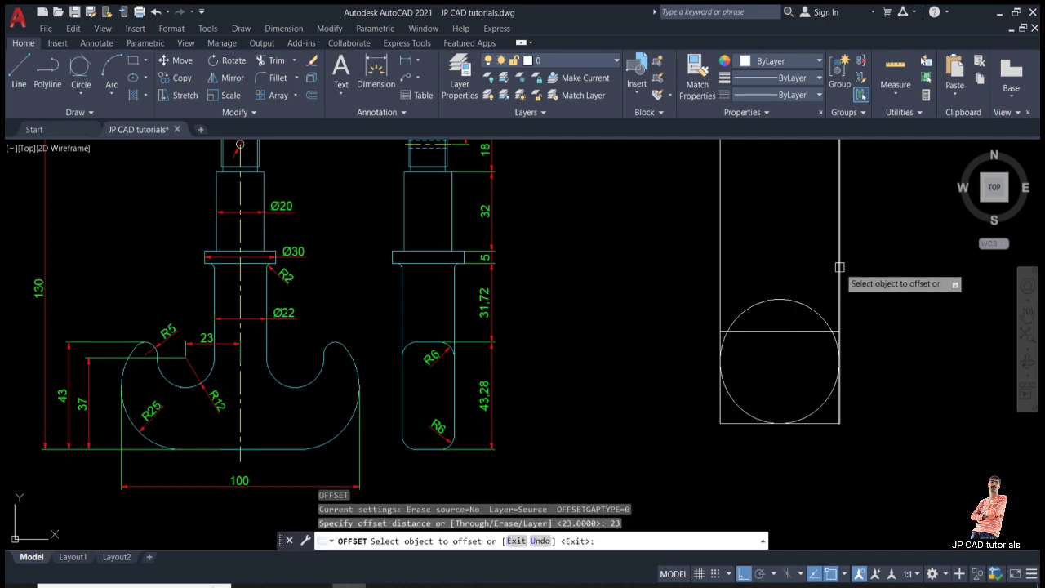
left_click(839, 276)
left_click(790, 259)
key("Return")
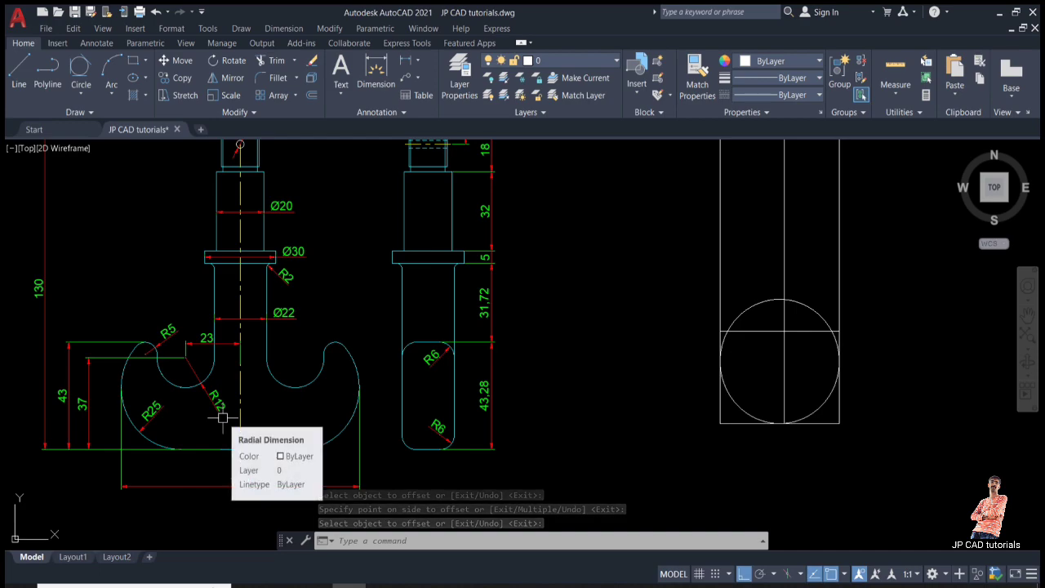
- Draw a circle of radius 12 centred where the 37 and 23 offset lines cross
type("c")
key("Return")
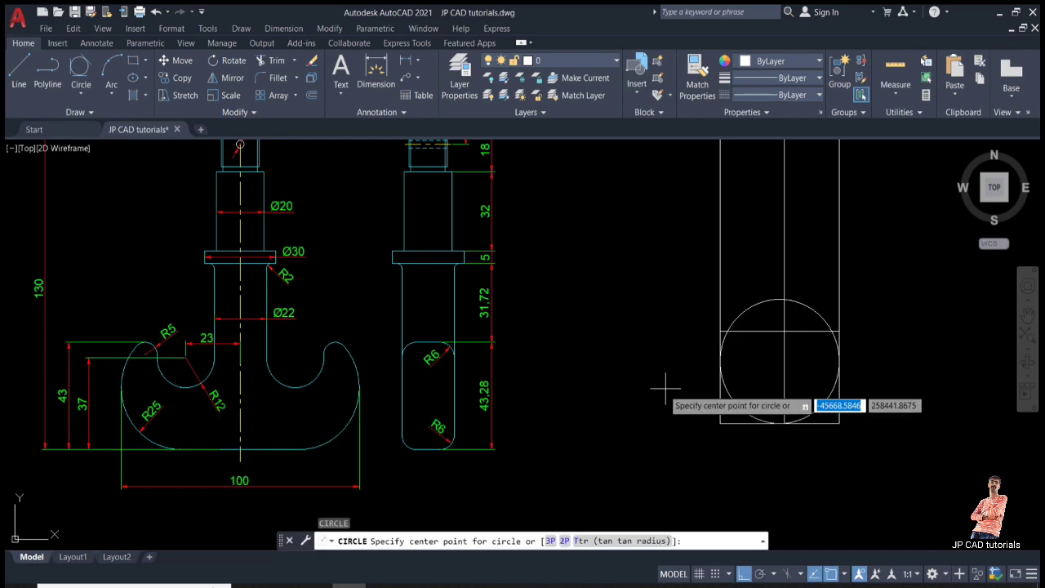
left_click(782, 332)
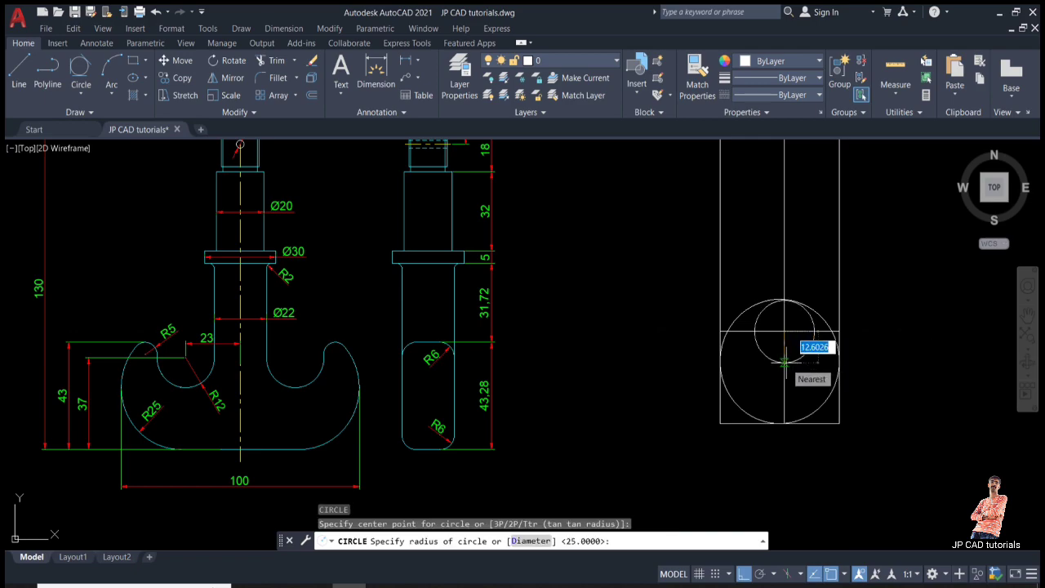
type("12")
key("Return")
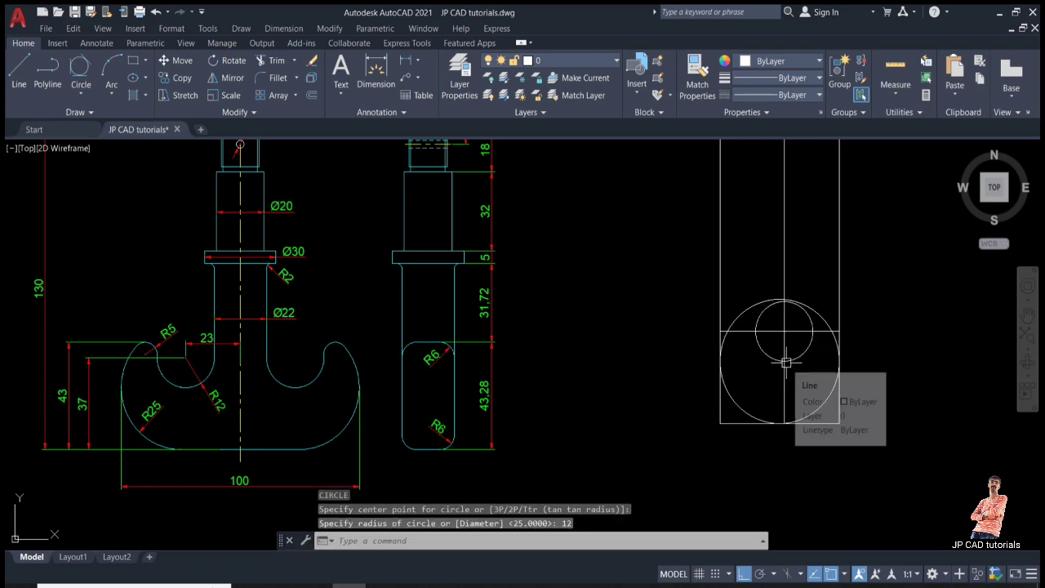
- Fillet the radius 12 circle and the radius 25 circle with a radius of 5 to form the hook's tip
scroll(795, 351, "up", 2)
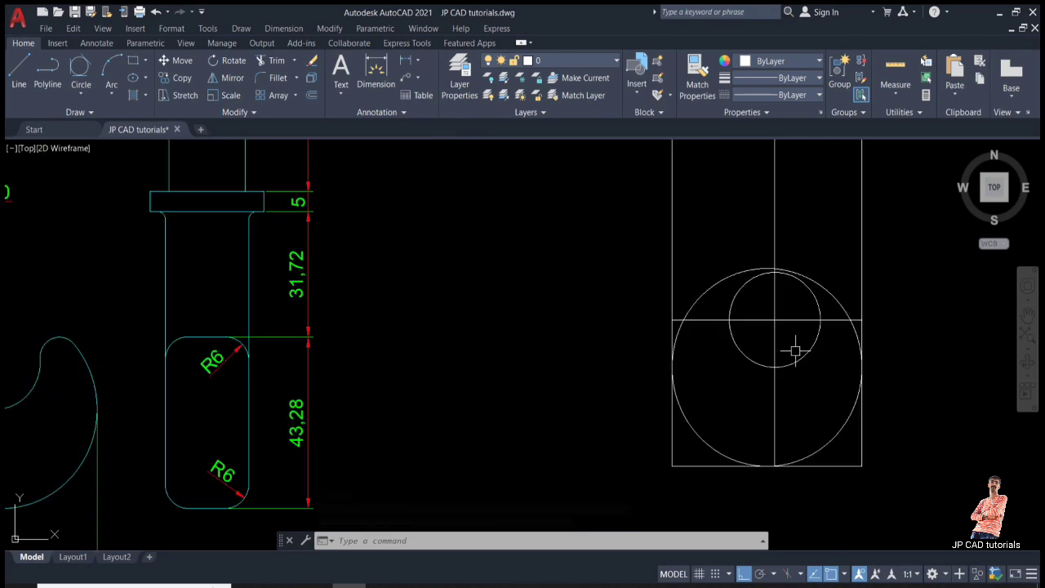
middle_click_drag(795, 351, 904, 351)
scroll(904, 350, "down", 4)
scroll(303, 359, "up", 4)
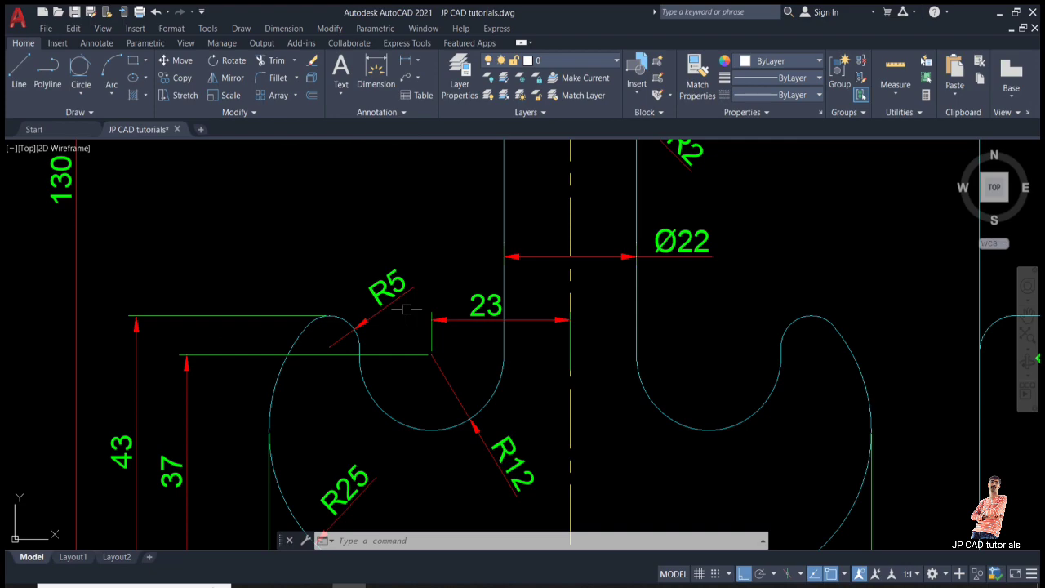
scroll(273, 303, "down", 4)
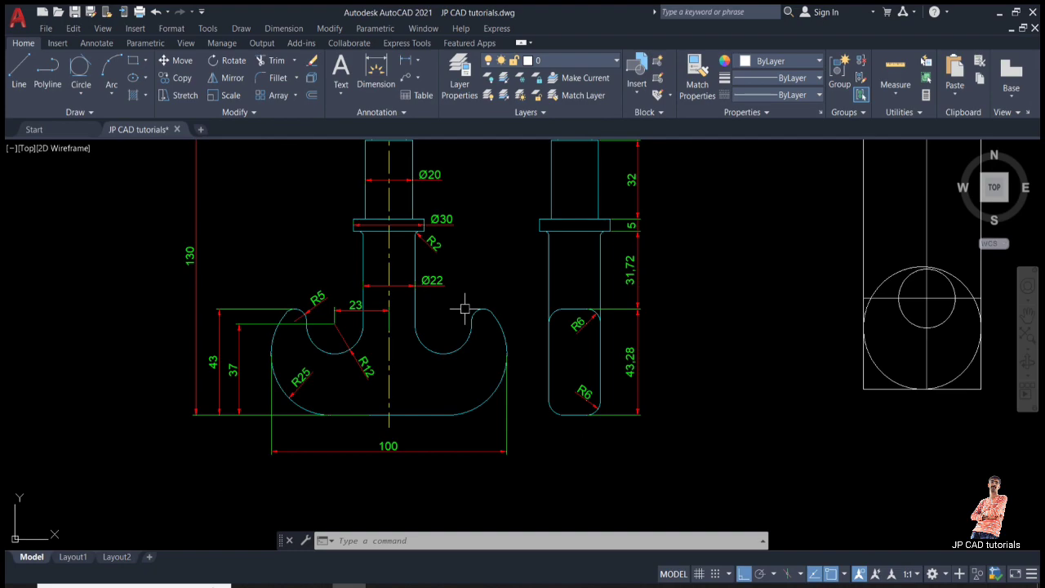
scroll(464, 308, "down", 2)
scroll(699, 303, "up", 5)
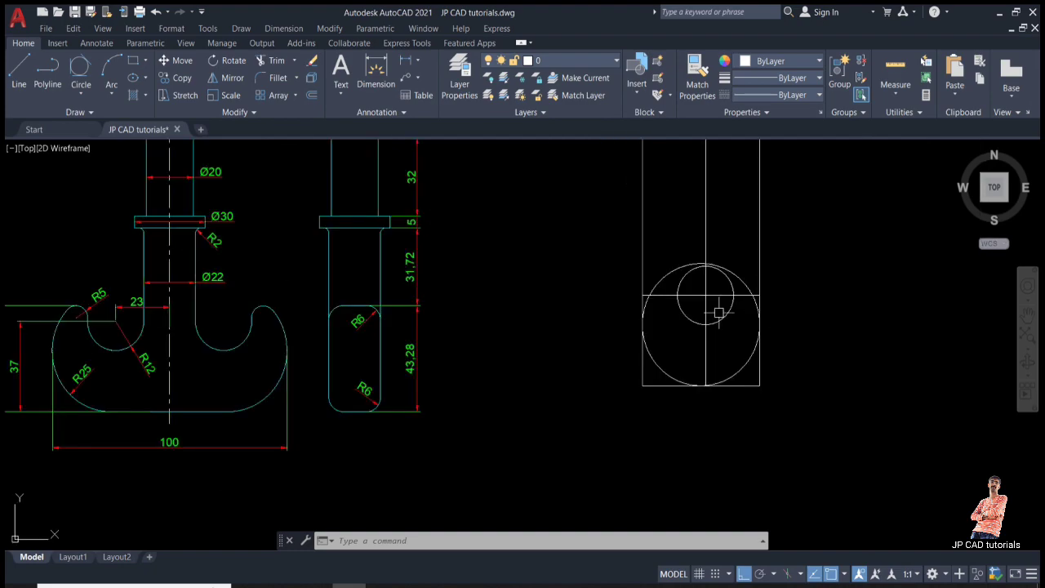
type("f")
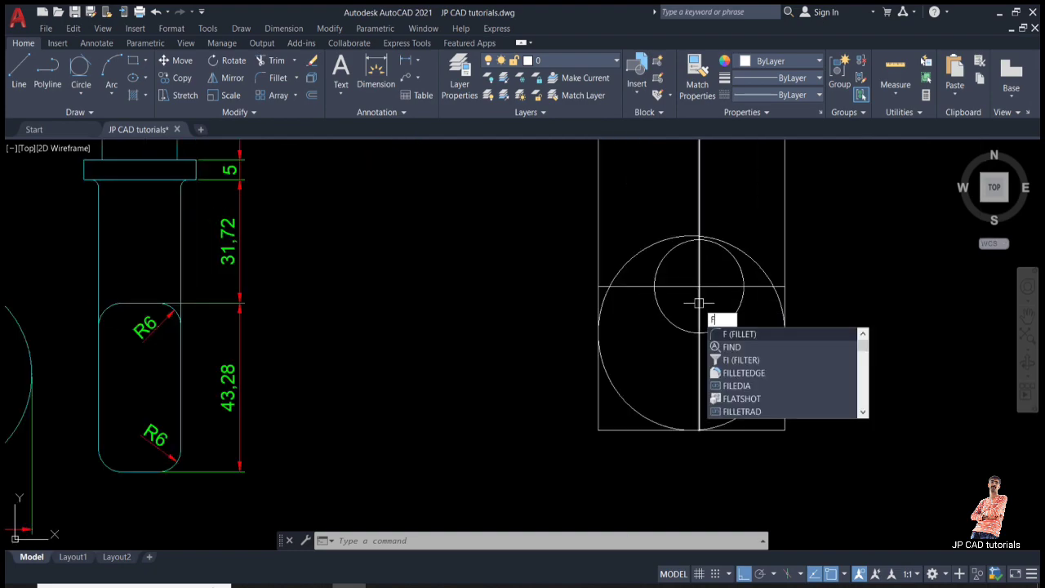
key("Return")
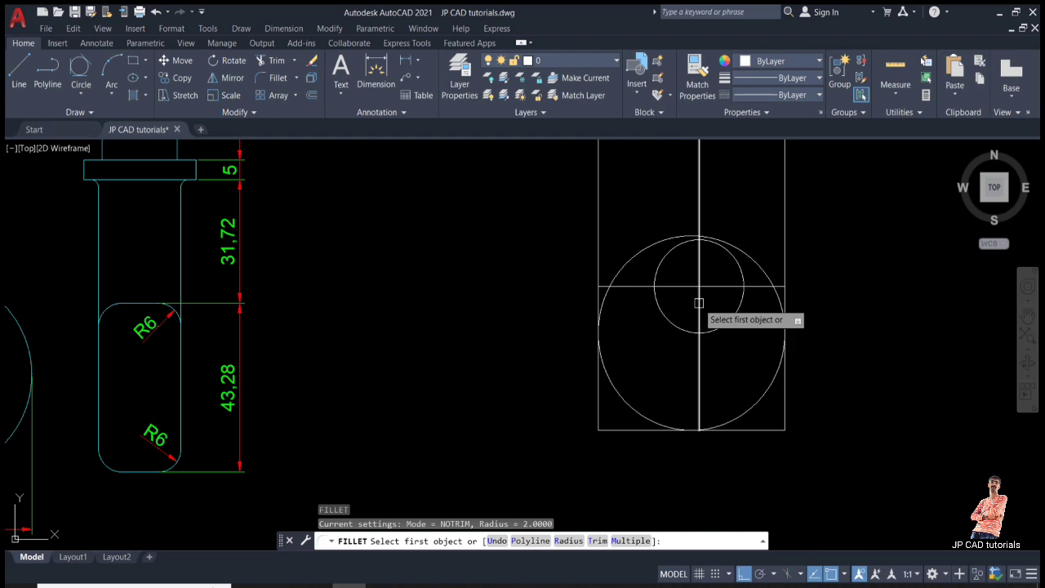
type("r")
key("Return")
type("5")
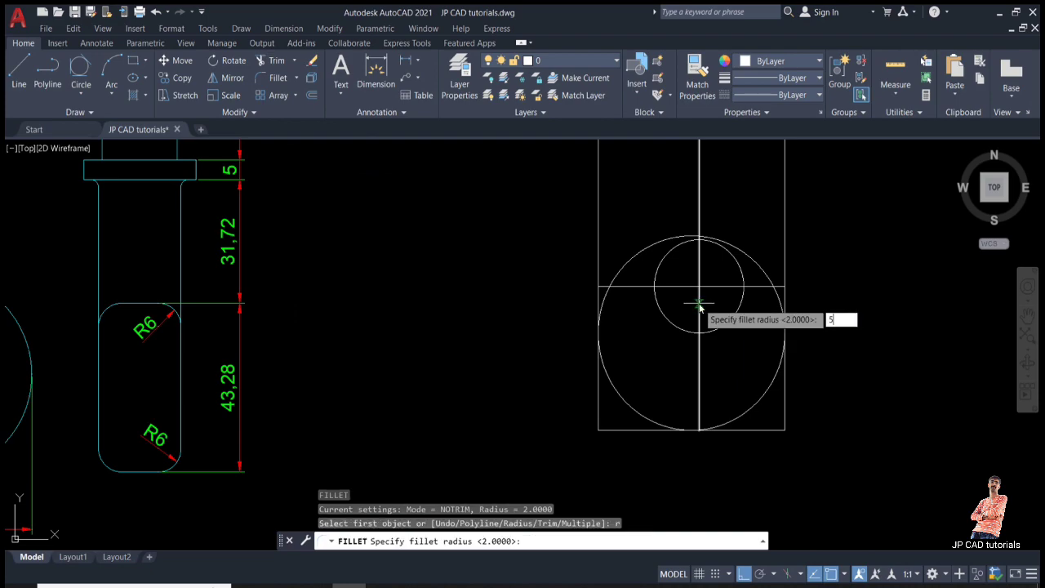
key("Return")
left_click(657, 267)
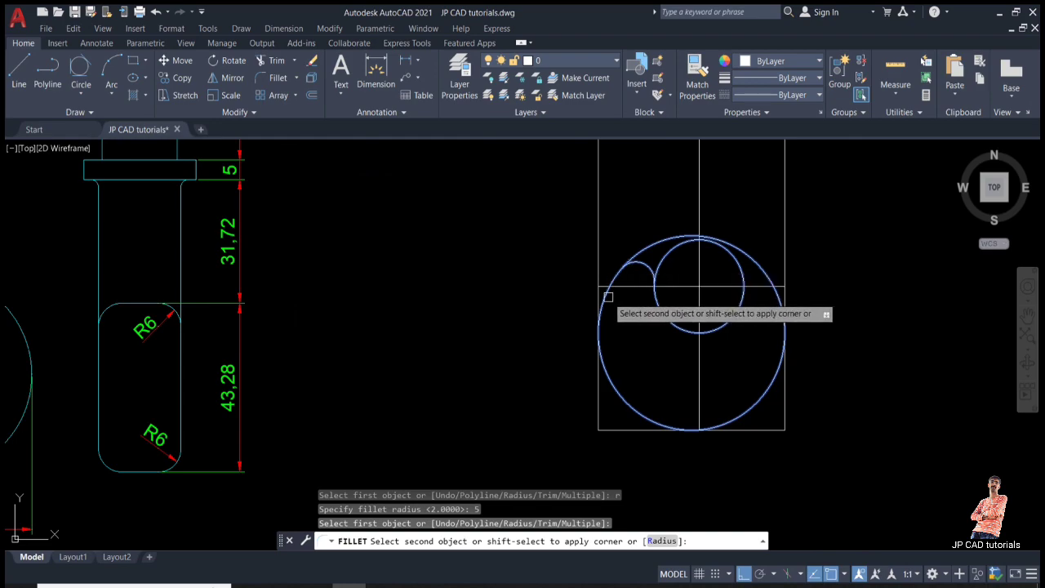
left_click(608, 296)
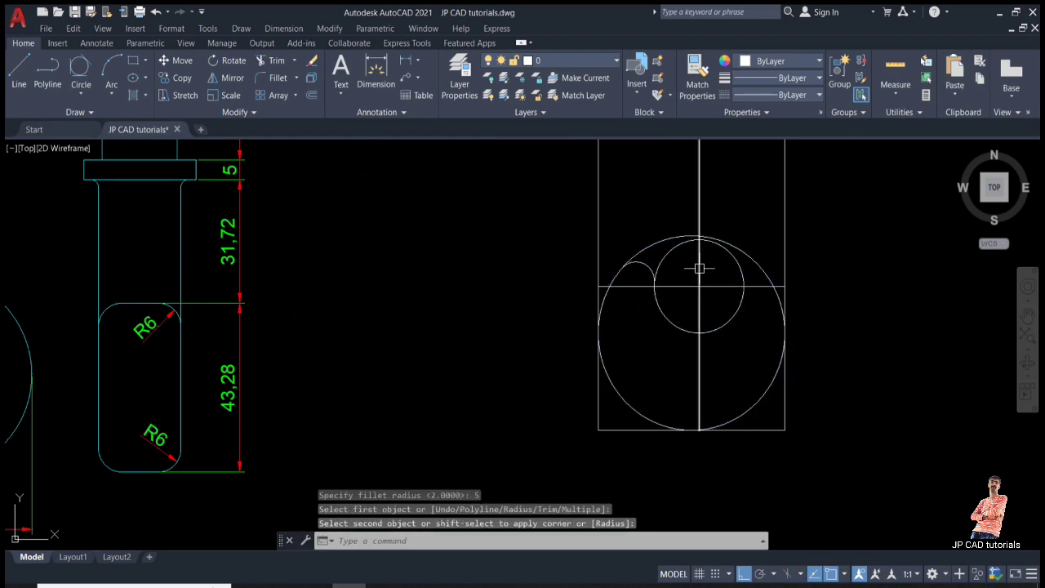
- Trim the upper portions of the radius 25 and radius 12 circles to open the hook's throat
type("tr")
key("space")
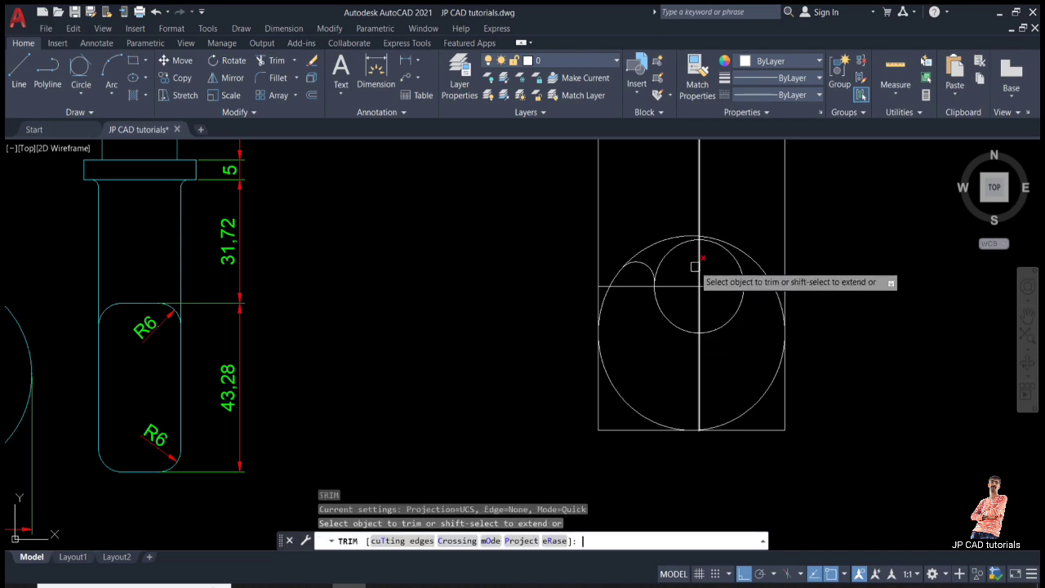
left_click(662, 238)
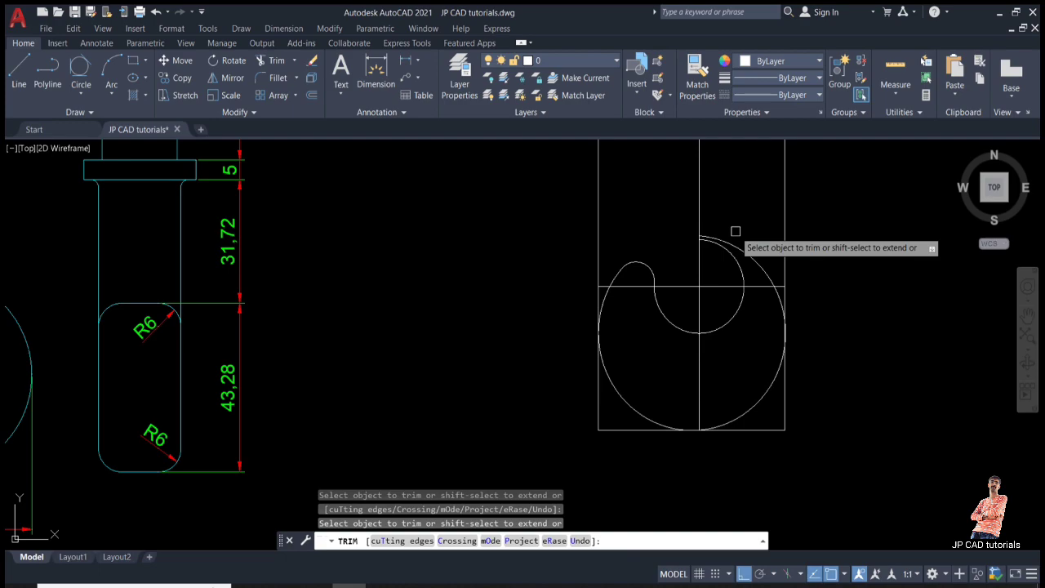
left_click_drag(730, 233, 723, 259)
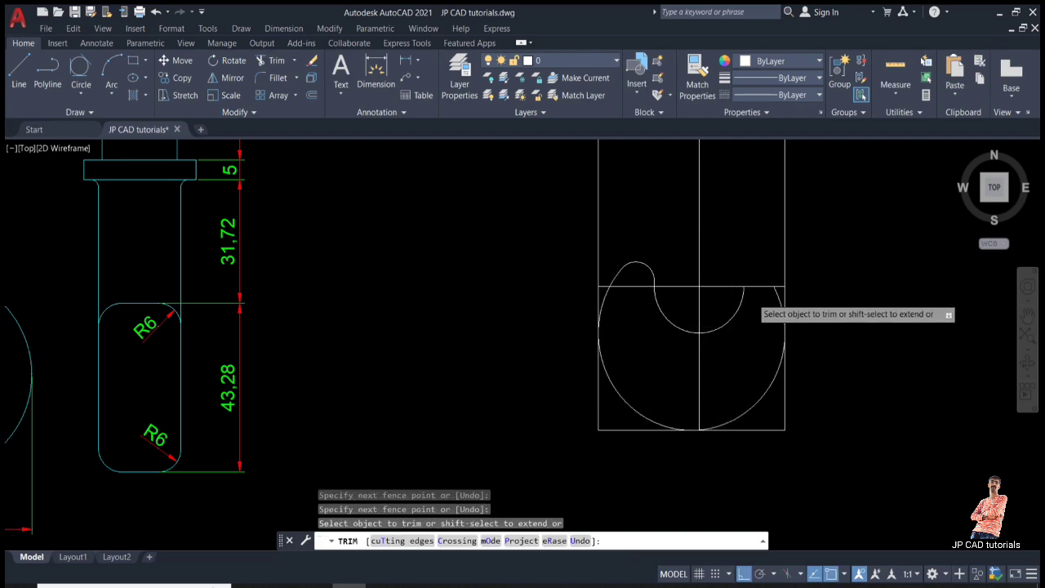
scroll(751, 298, "down", 2)
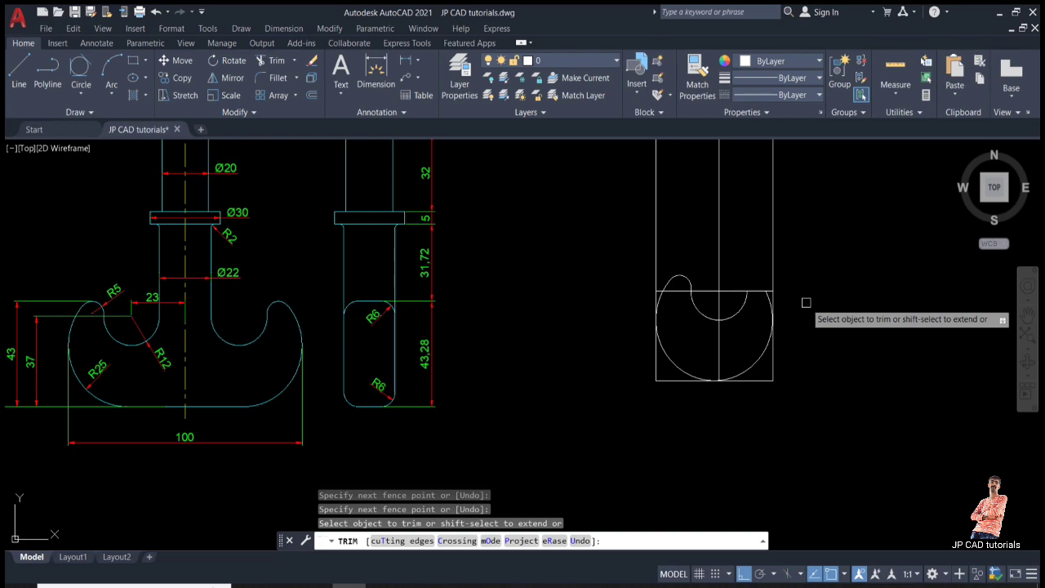
key("Escape")
- Examine the base line and the R25, R5 and R12 arcs in the reference front view
scroll(182, 407, "up", 2)
left_click(249, 411)
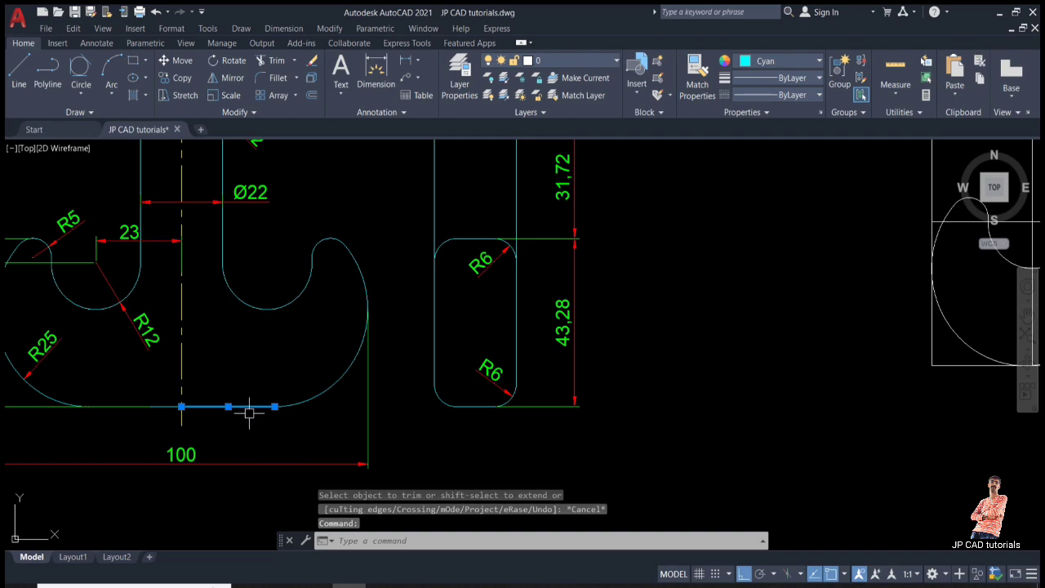
middle_click_drag(249, 413, 437, 419)
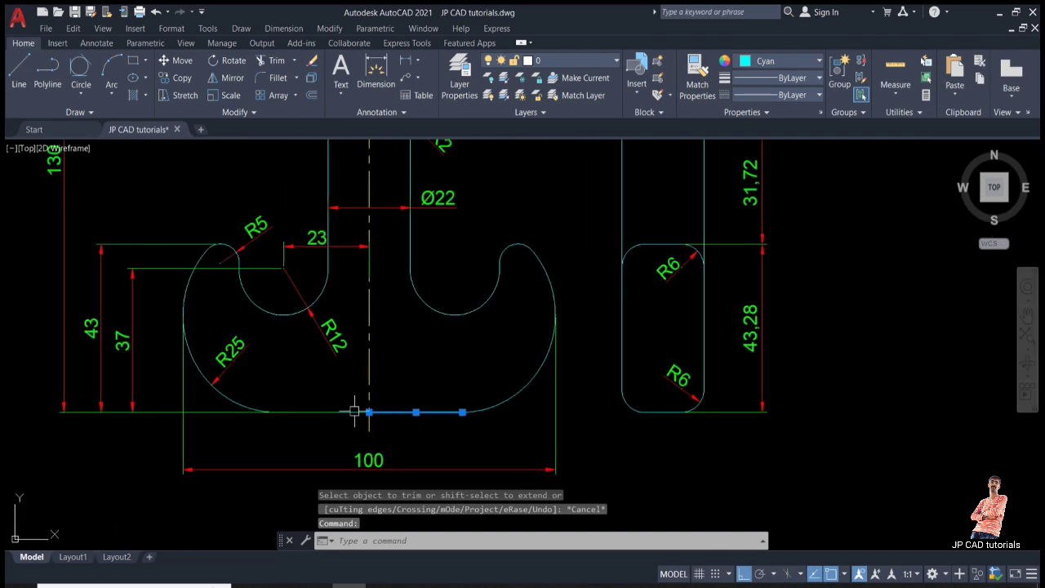
left_click(220, 395)
left_click(252, 344)
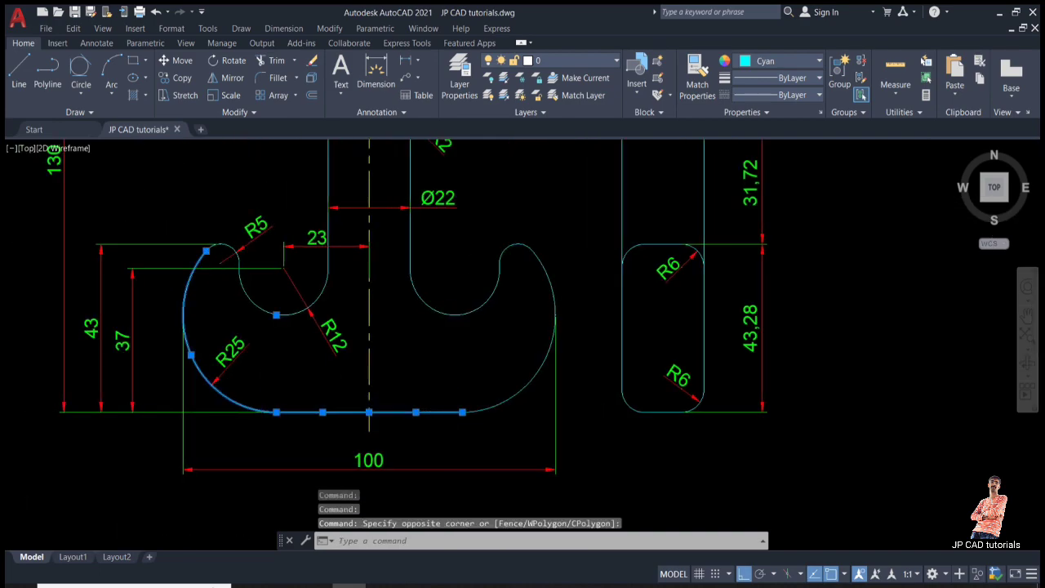
scroll(236, 254, "up", 5)
left_click(244, 332)
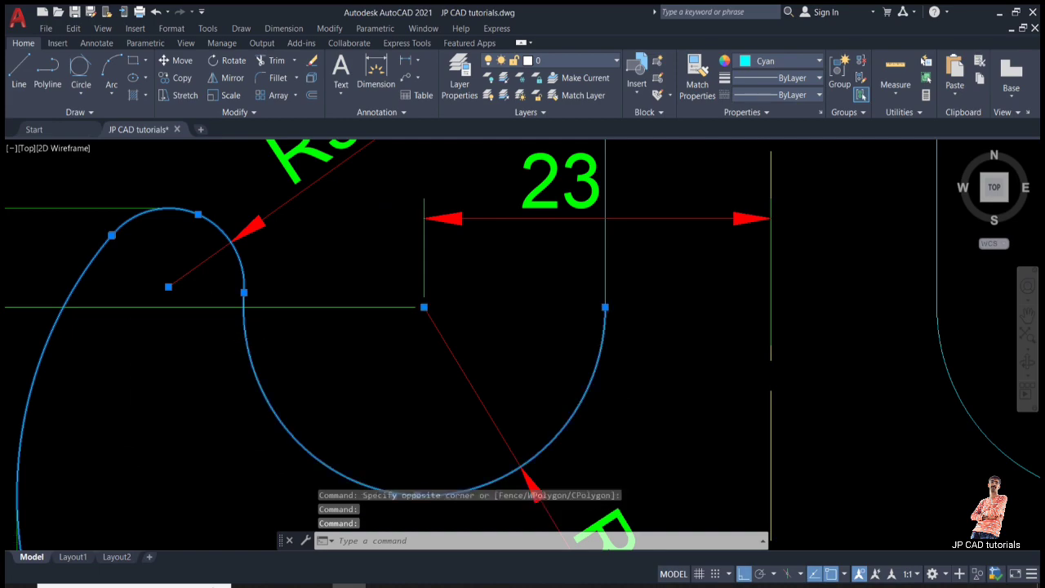
scroll(494, 318, "down", 5)
middle_click_drag(492, 297, 453, 301)
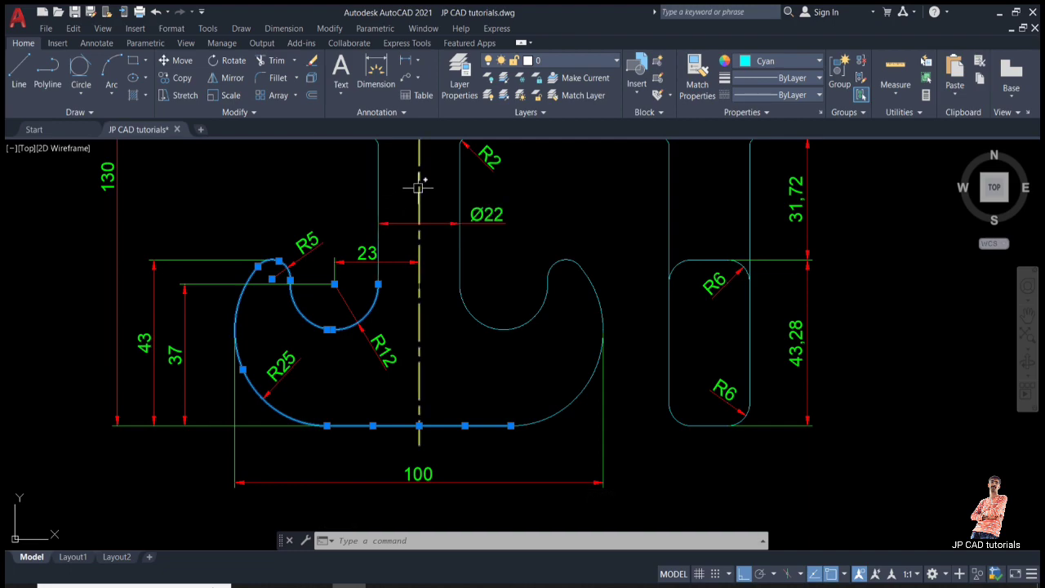
key("Escape")
- Offset the right vertical centre line by 11 to its left for the shank's edge
type("o")
key("Return")
type("11")
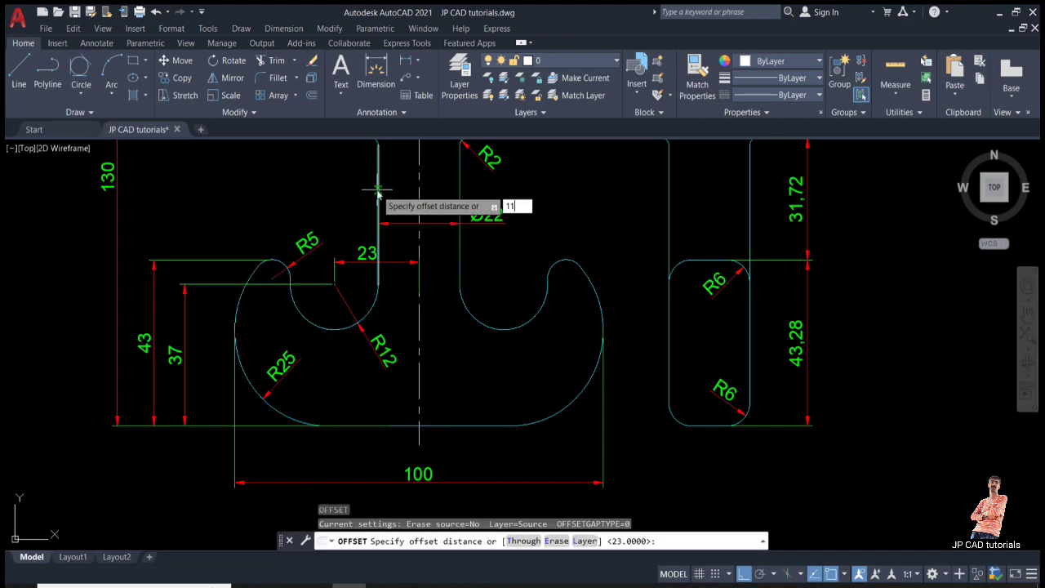
key("Return")
scroll(535, 308, "down", 4)
scroll(704, 287, "up", 2)
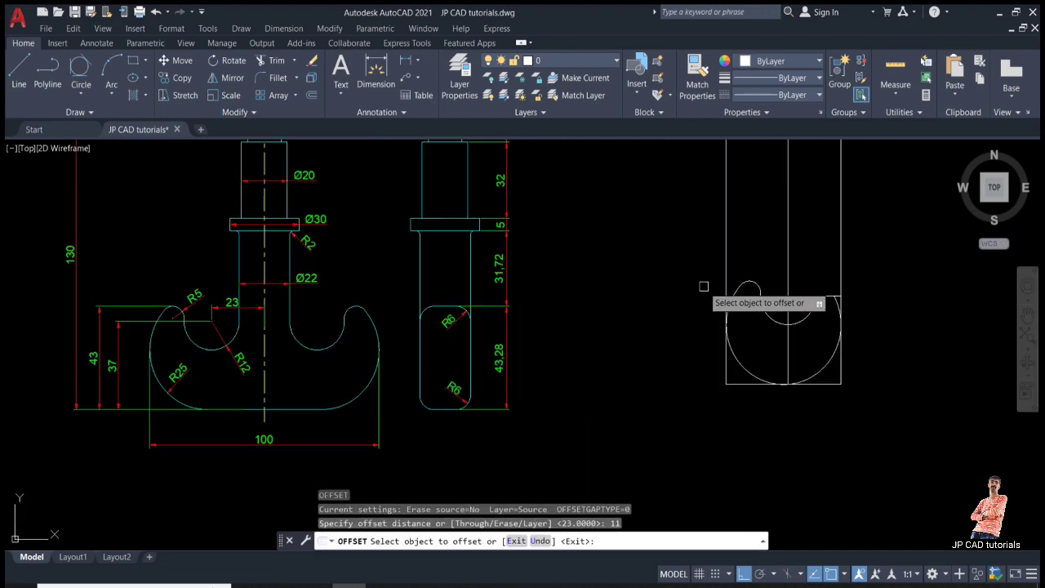
left_click(841, 236)
left_click(852, 234)
left_click(778, 236)
key("Escape")
- Erase the vertical and horizontal construction lines that located the radius 12 arc's centre
left_click(785, 232)
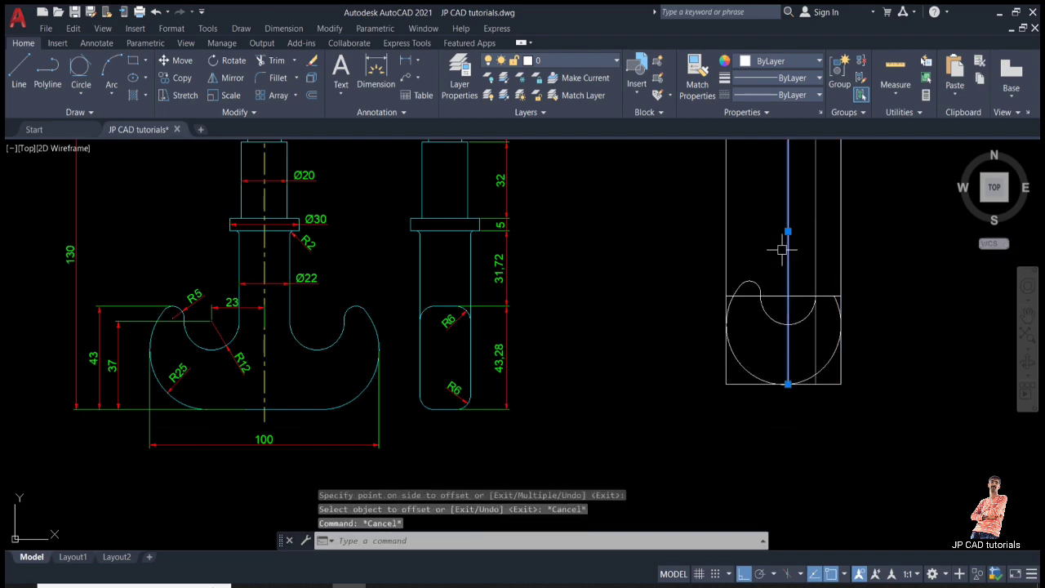
left_click(772, 300)
left_click(778, 297)
type("e")
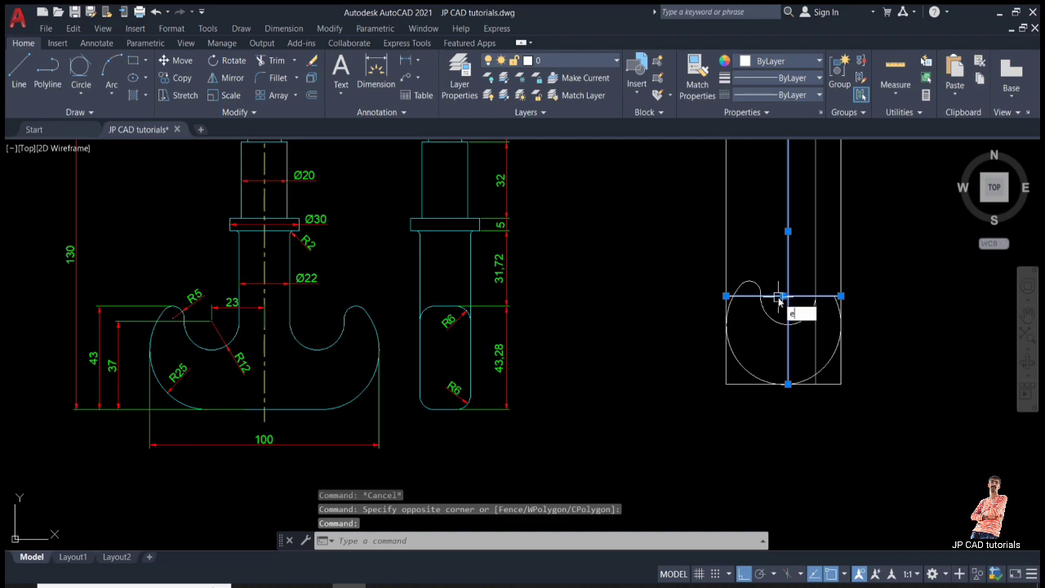
key("Return")
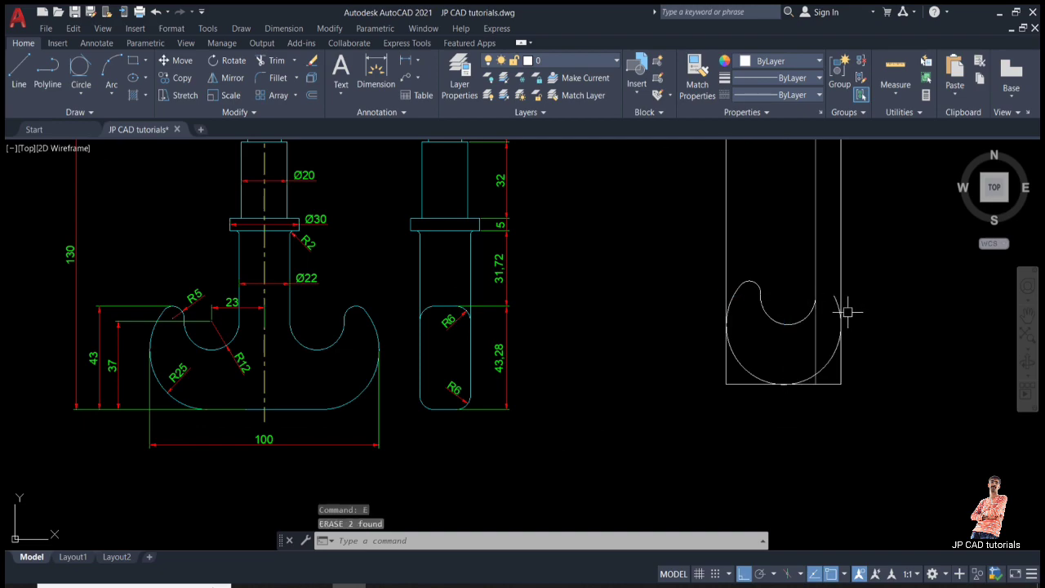
- Trim the rest of the radius 25 arc beyond its base tangent point and the shank edge below the throat arc
scroll(845, 341, "up", 4)
scroll(789, 361, "down", 2)
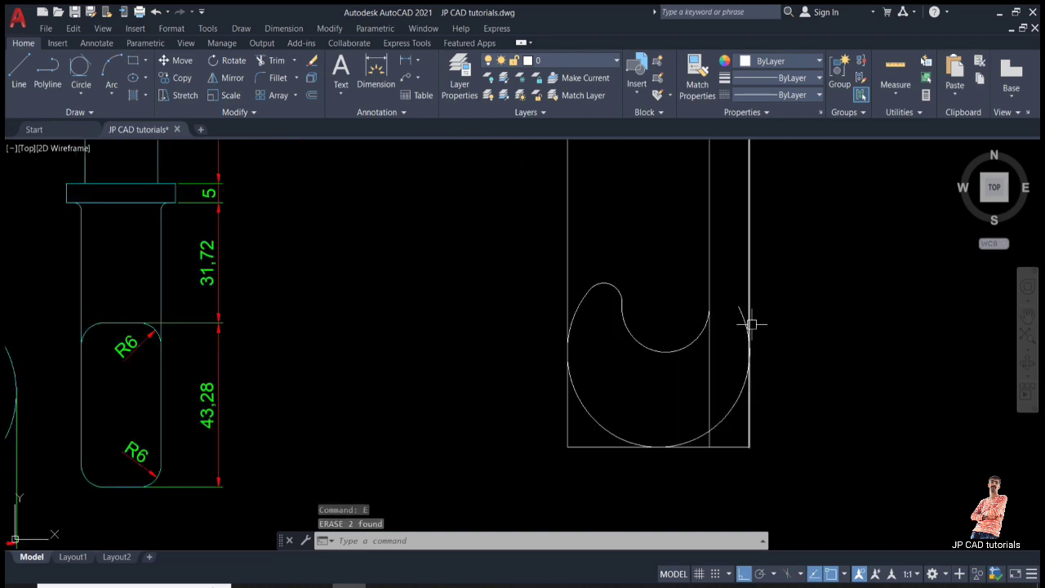
type("tr")
key("Return")
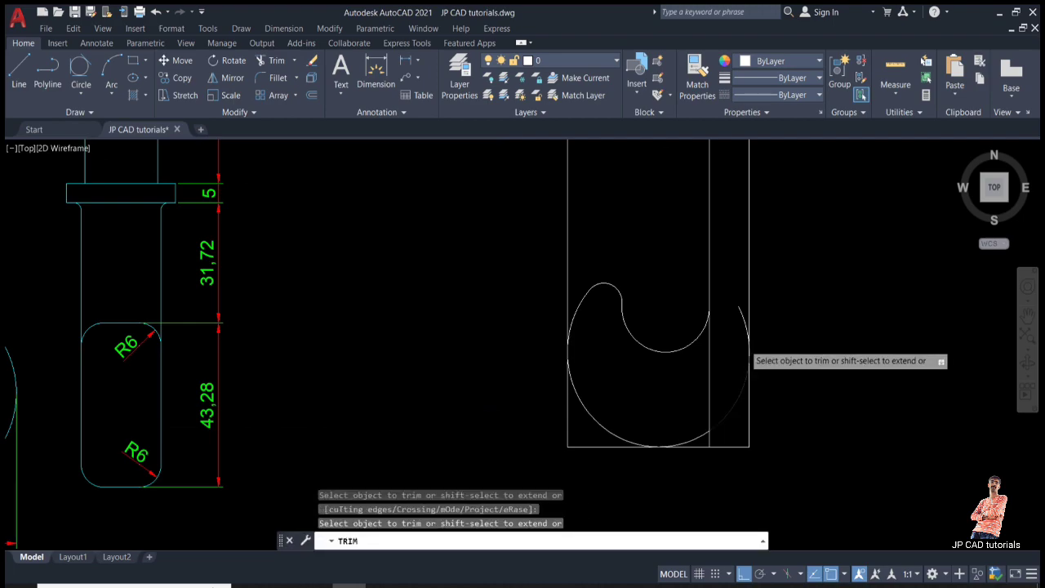
scroll(746, 351, "up", 2)
left_click(733, 292)
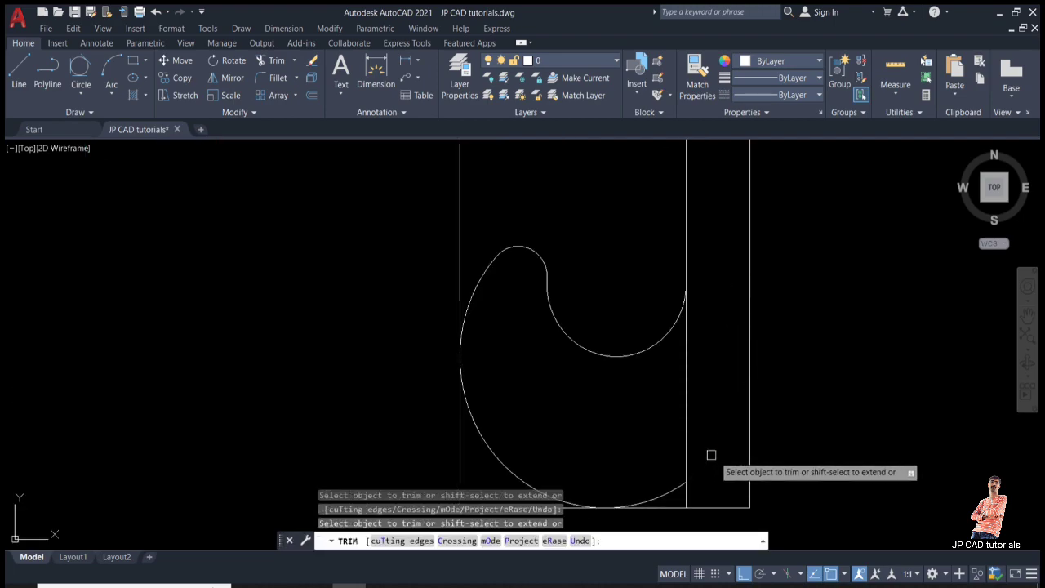
left_click(666, 492)
left_click(684, 421)
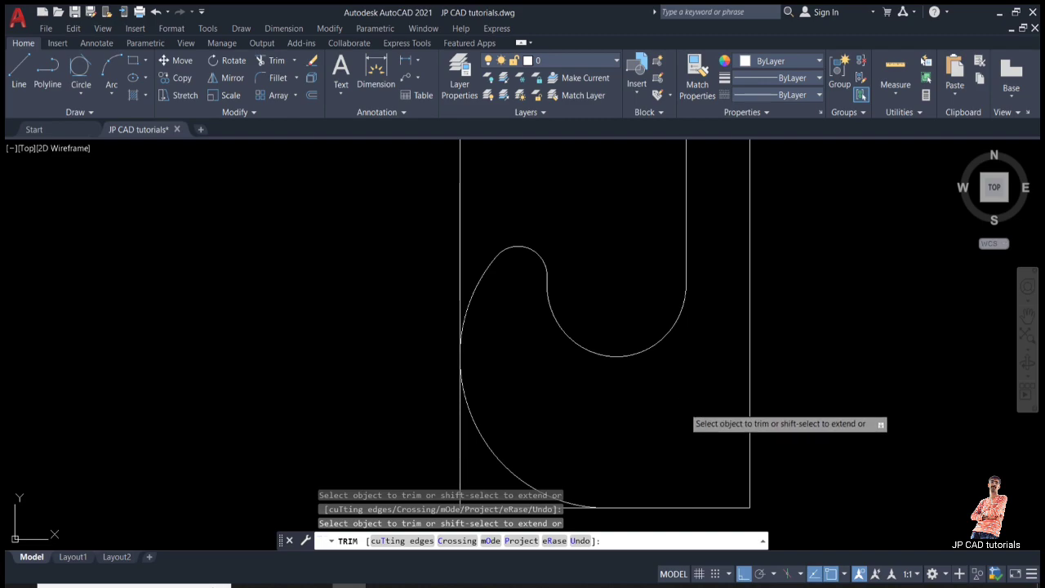
- Trim the left vertical line and the base line's left end away from the radius 25 arc
scroll(656, 373, "down", 2)
scroll(584, 434, "down", 2)
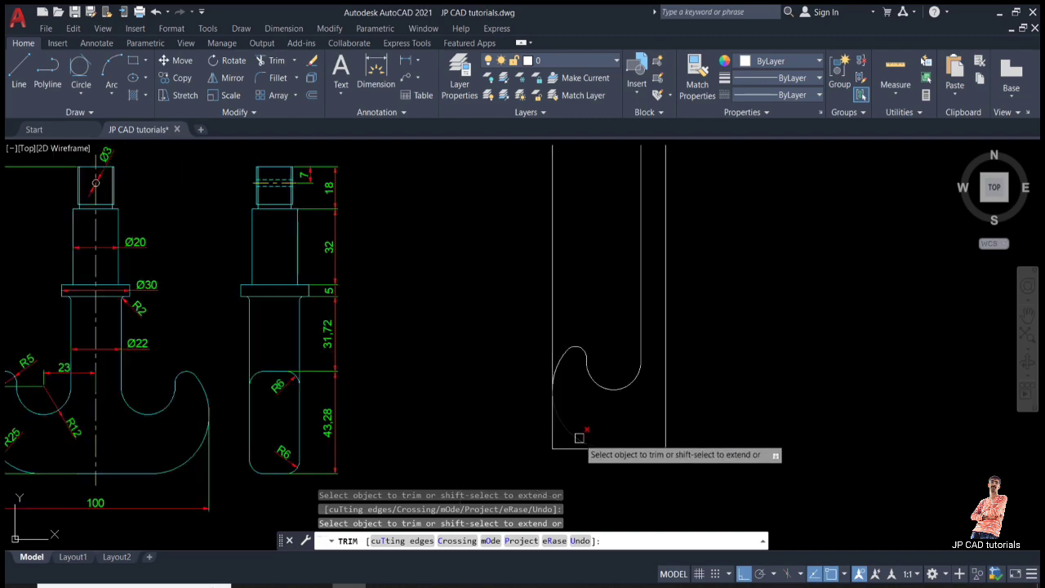
left_click(583, 324)
scroll(570, 465, "up", 4)
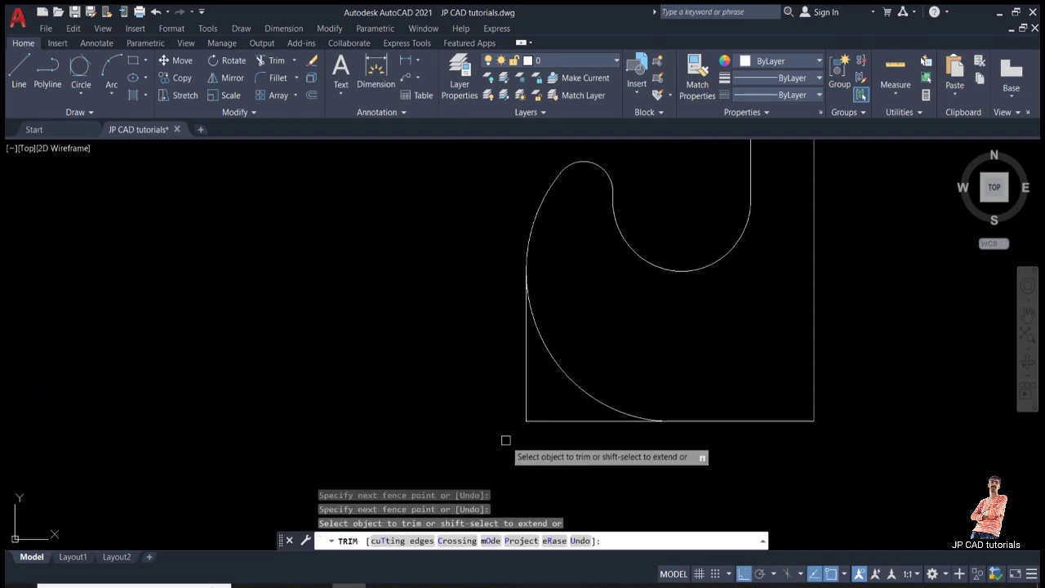
left_click(537, 421)
key("Return")
scroll(534, 413, "down", 3)
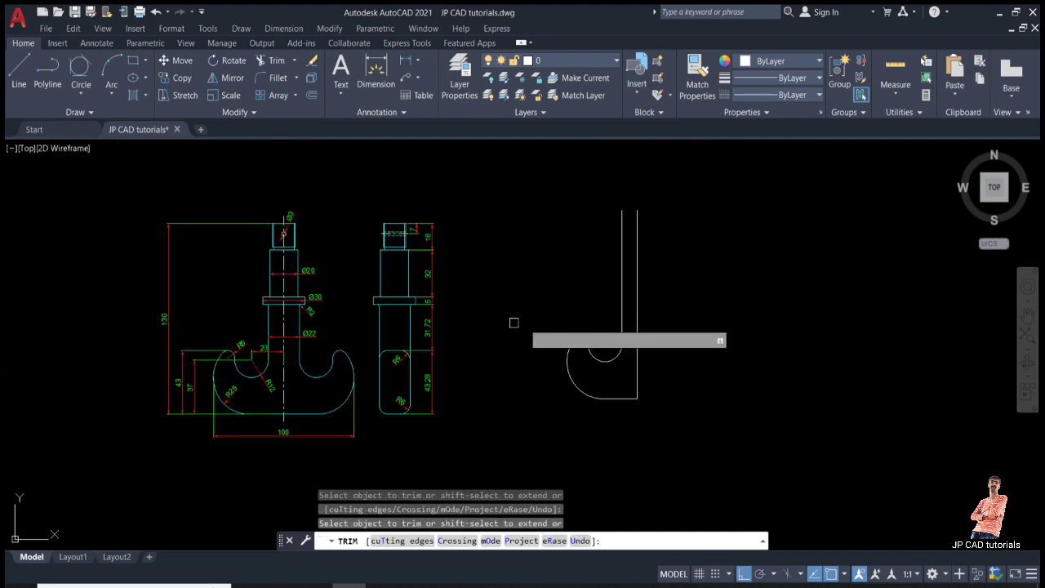
key("Escape")
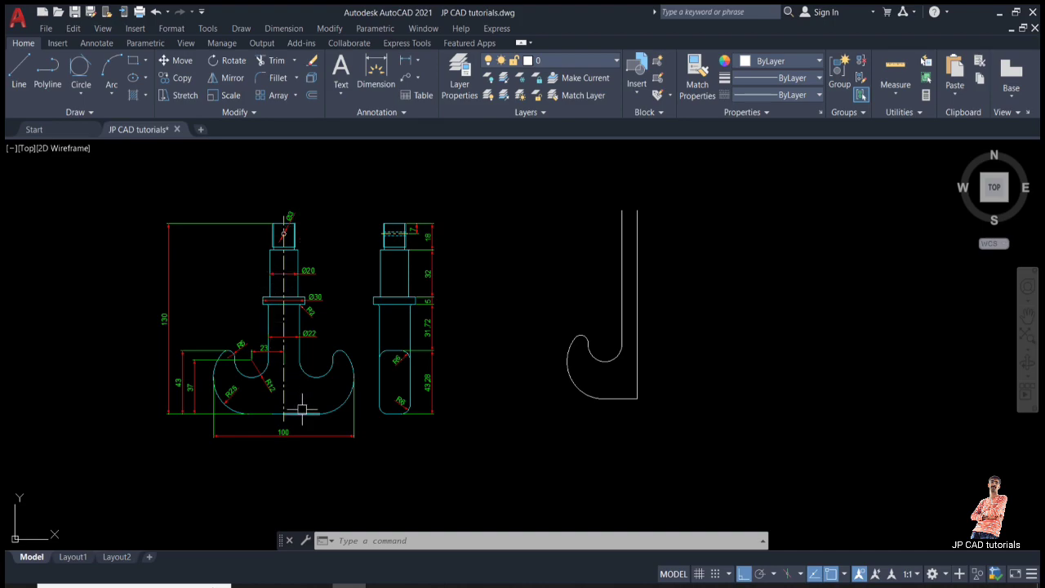
- Offset the hook's base line 130 upward to mark the top of the shank
scroll(284, 225, "up", 4)
scroll(277, 221, "up", 8)
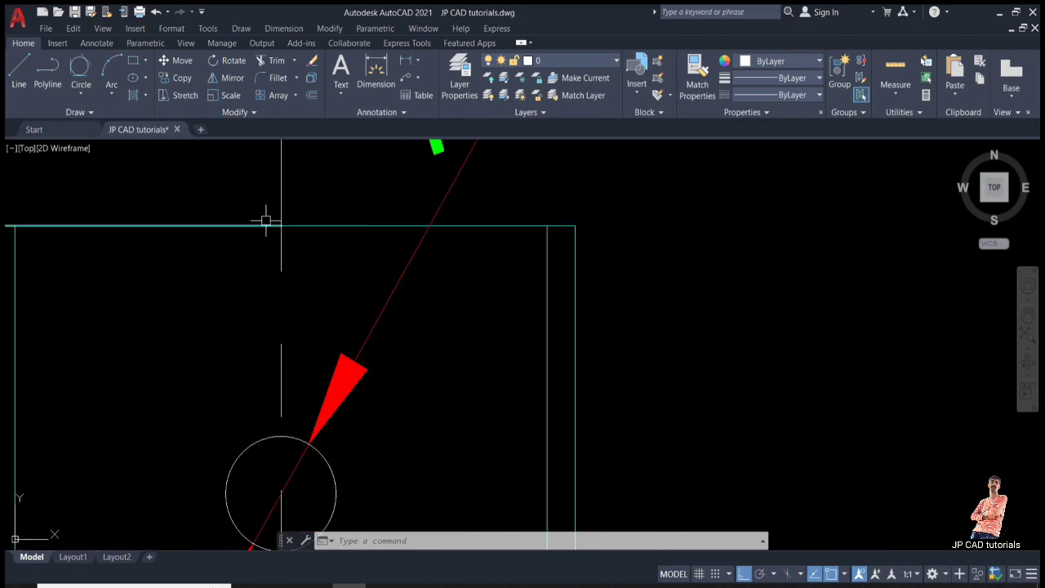
scroll(338, 226, "down", 10)
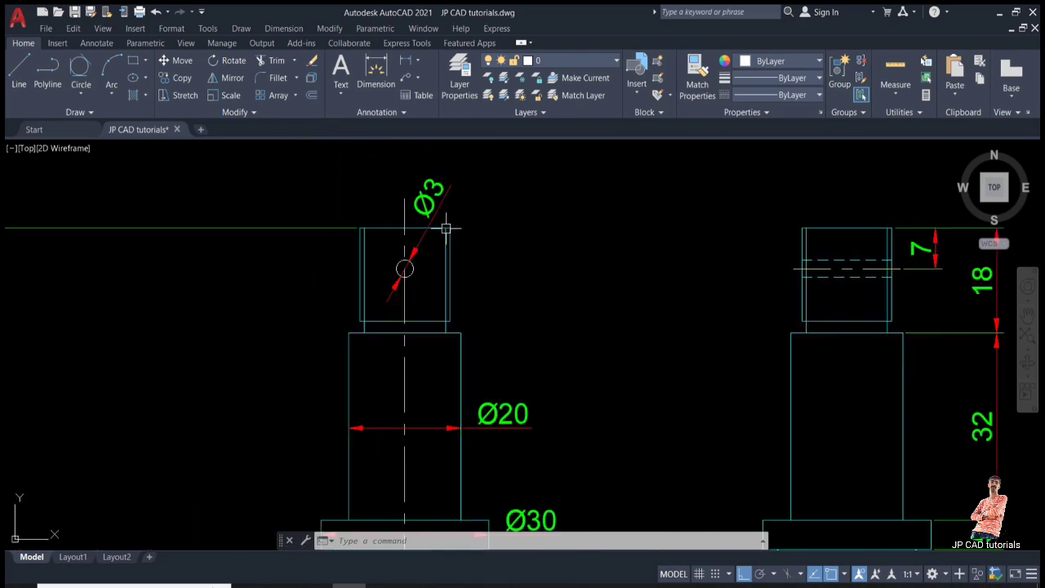
middle_click_drag(387, 289, 362, 243)
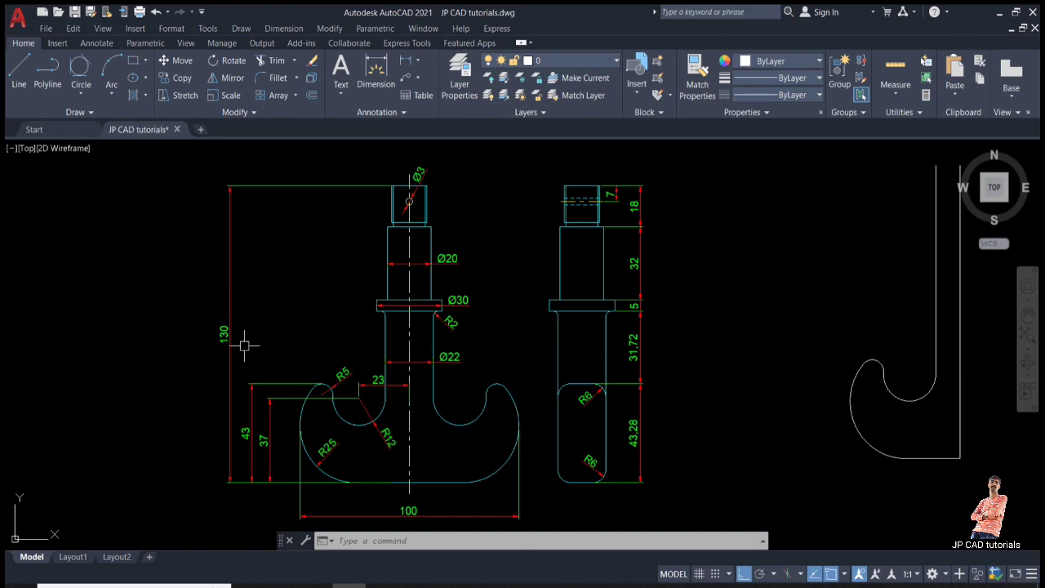
middle_click_drag(509, 331, 353, 334)
type("o")
key("Return")
type("130")
key("Return")
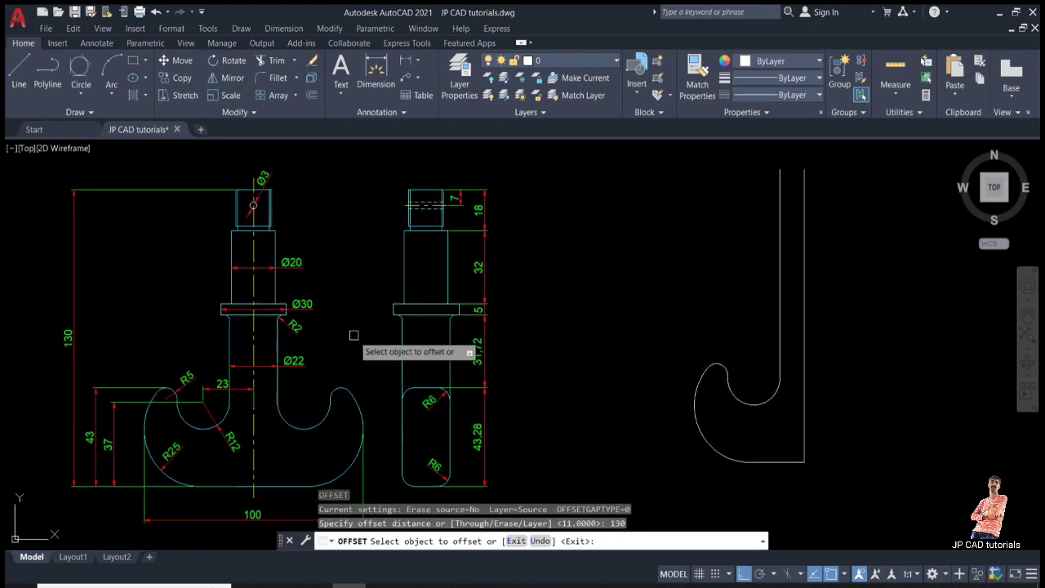
left_click(784, 462)
left_click(783, 425)
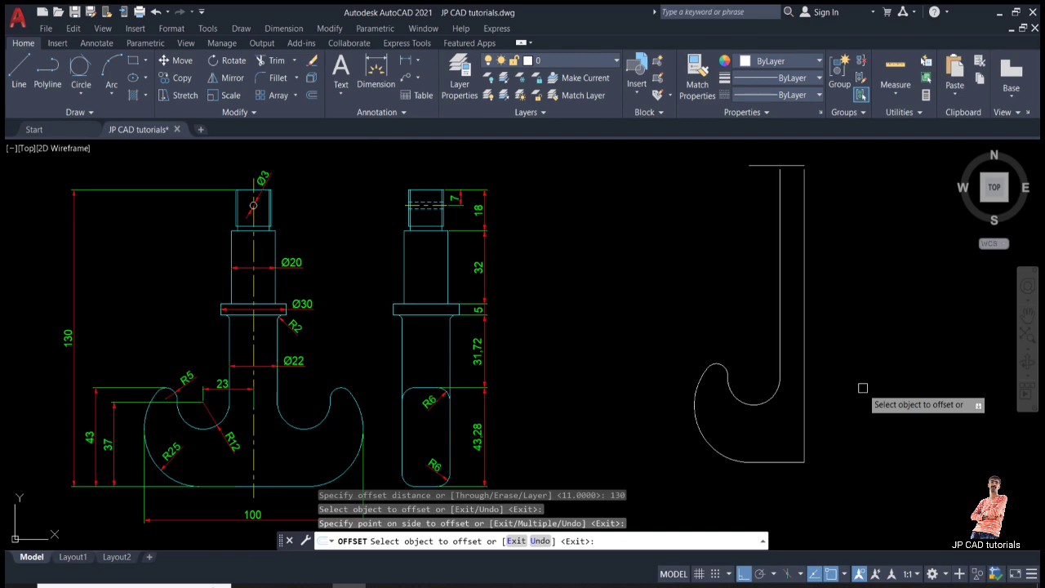
key("Escape")
key("Escape")
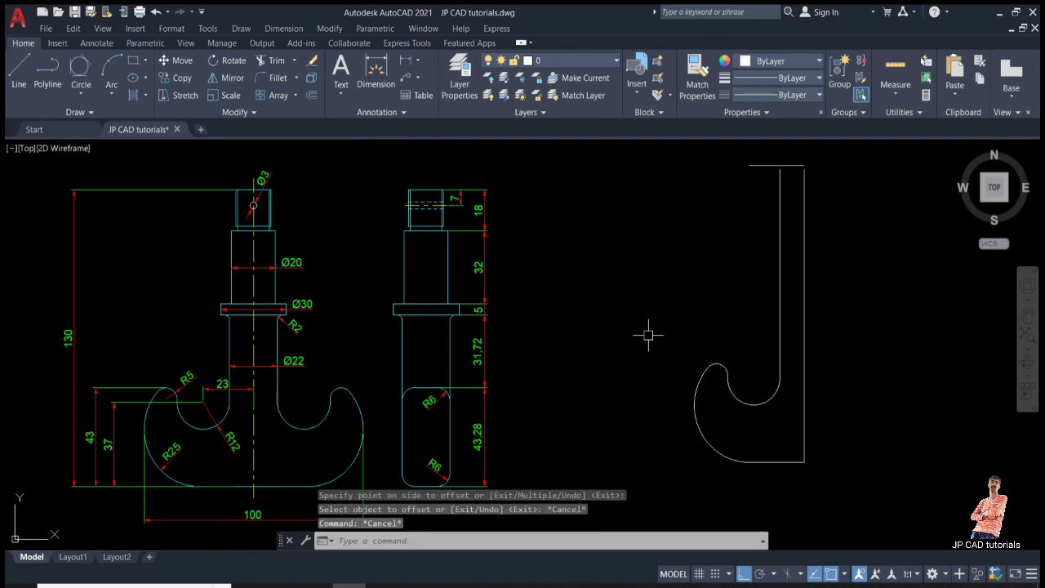
- Switch to Calculator, add the shank heights 18, 32 and 5, and return to the AutoCAD drawing
scroll(237, 325, "up", 2)
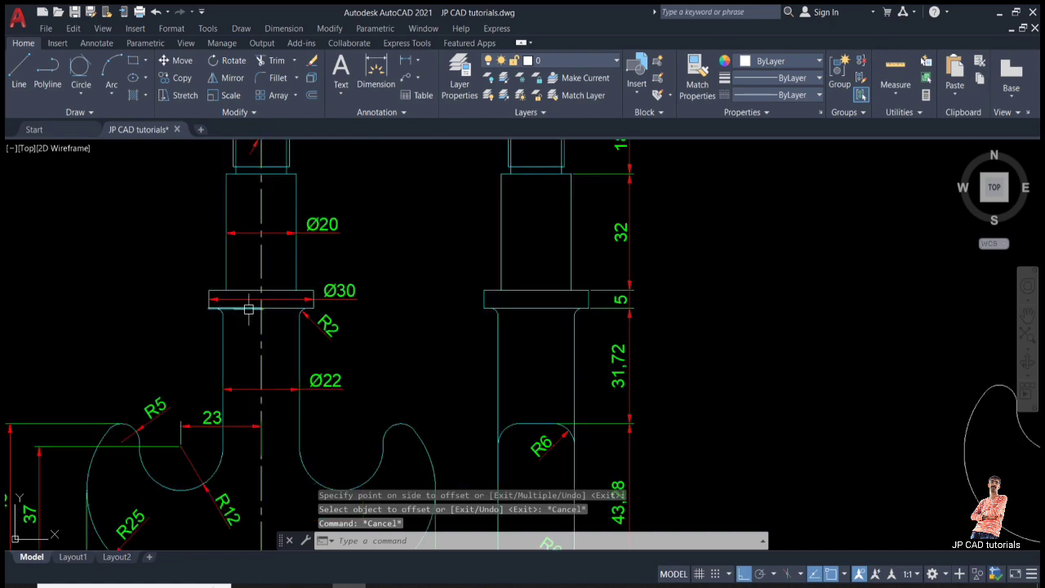
scroll(247, 307, "down", 2)
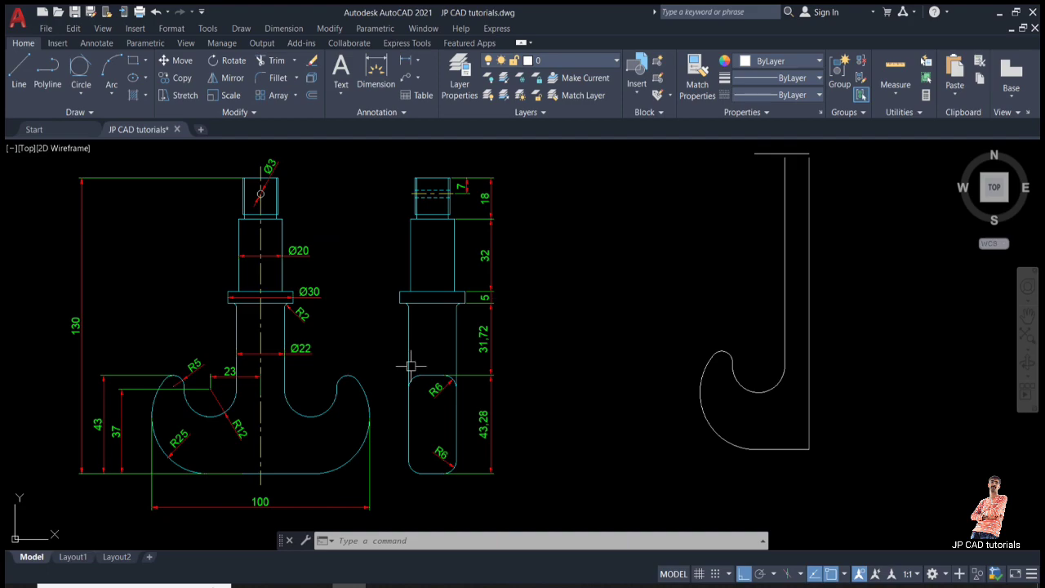
left_click(125, 584)
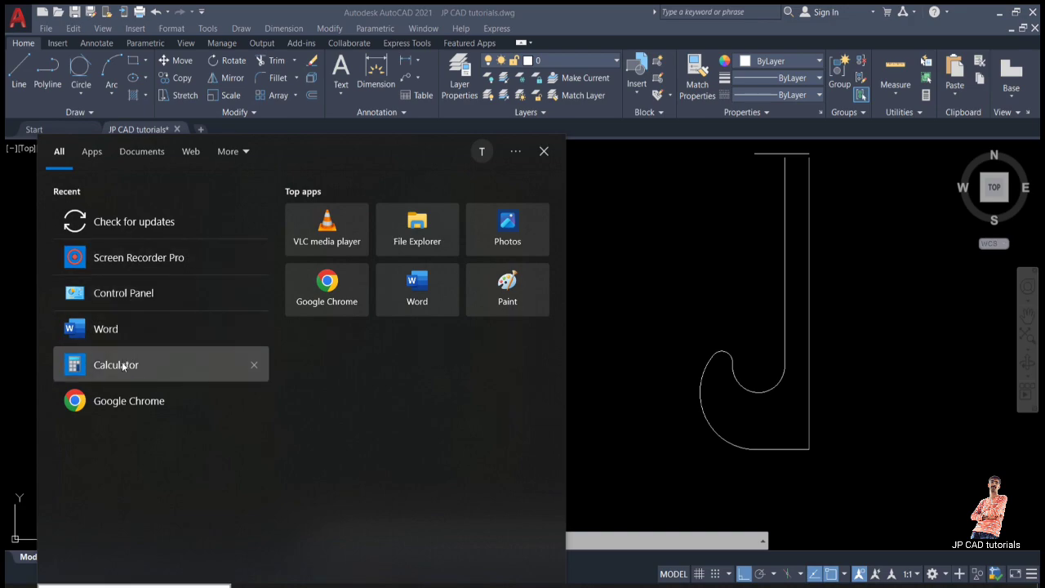
left_click(122, 367)
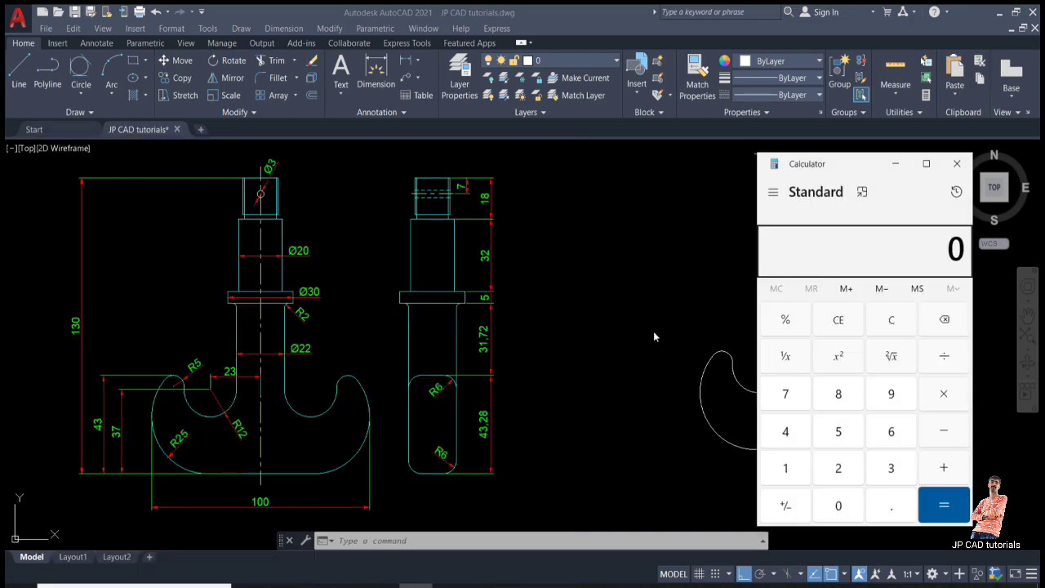
type("15")
key("BackSpace")
type("8")
type("32")
key("plus")
type("5")
key("Return")
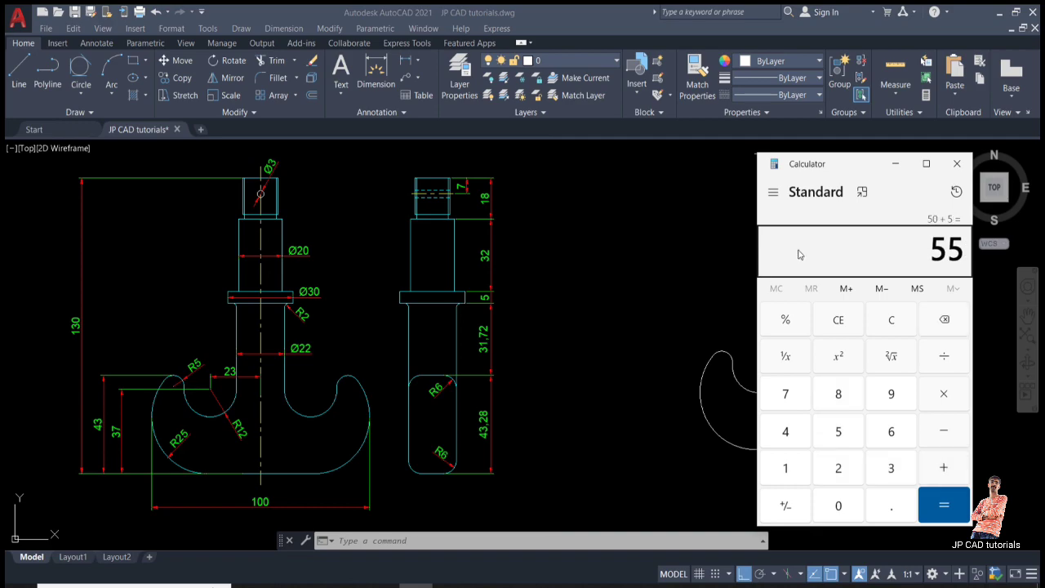
left_click(895, 163)
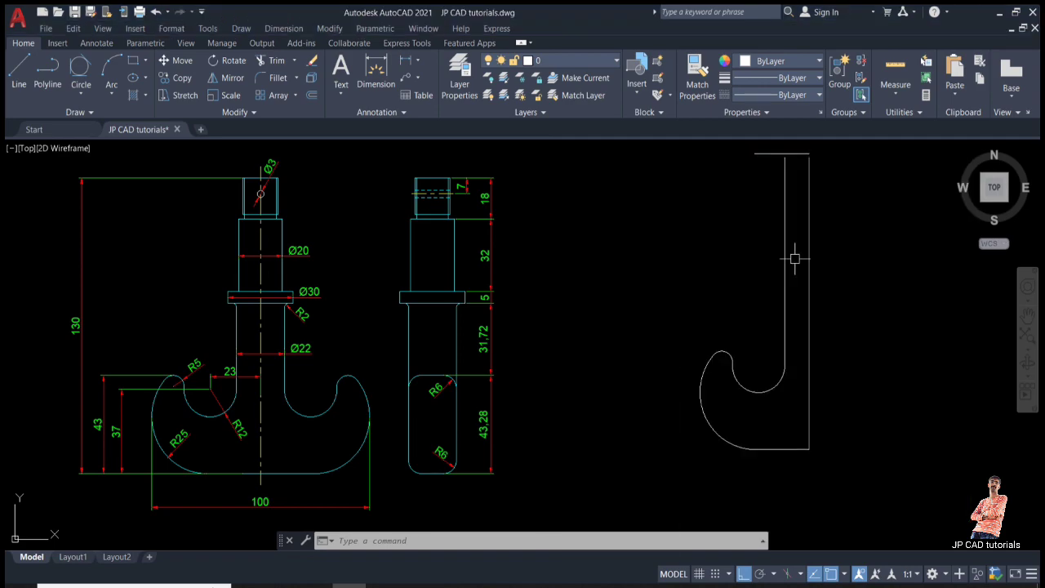
- Offset the shank's top line 55 downward to place the collar's lower edge
type("o")
key("space")
type("55")
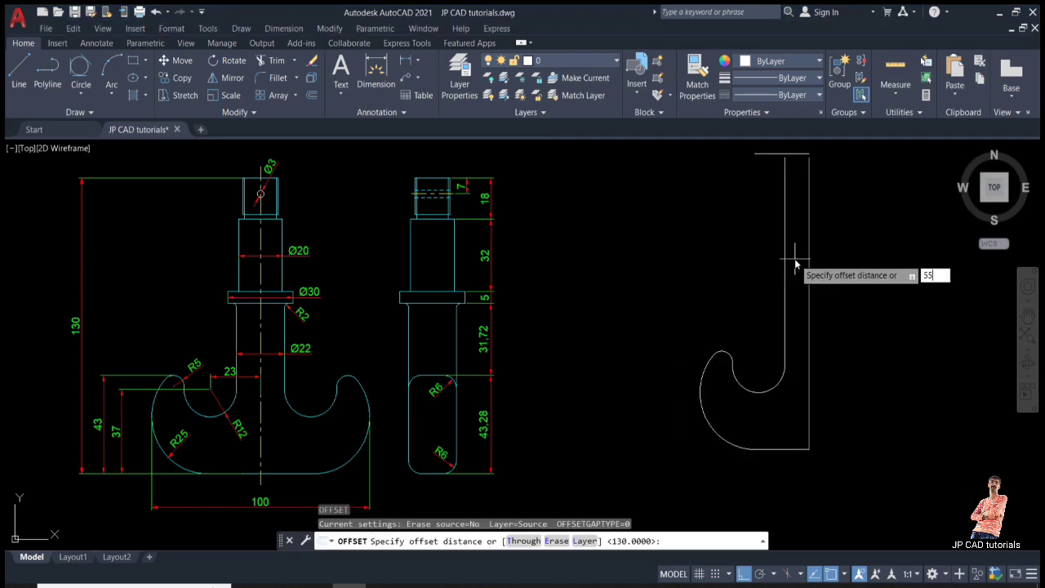
key("Return")
left_click(760, 158)
left_click(757, 215)
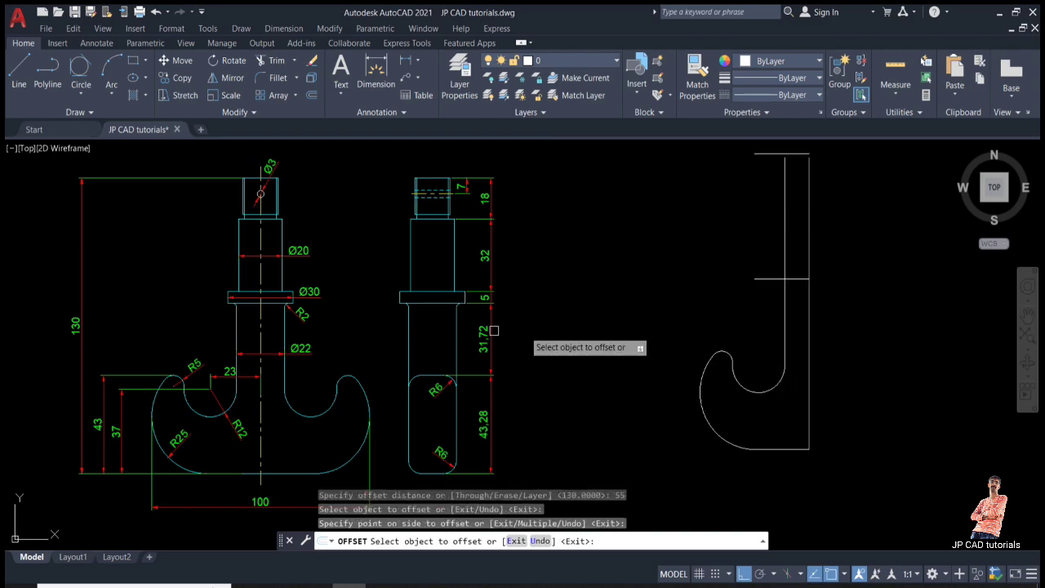
scroll(261, 303, "up", 4)
key("space")
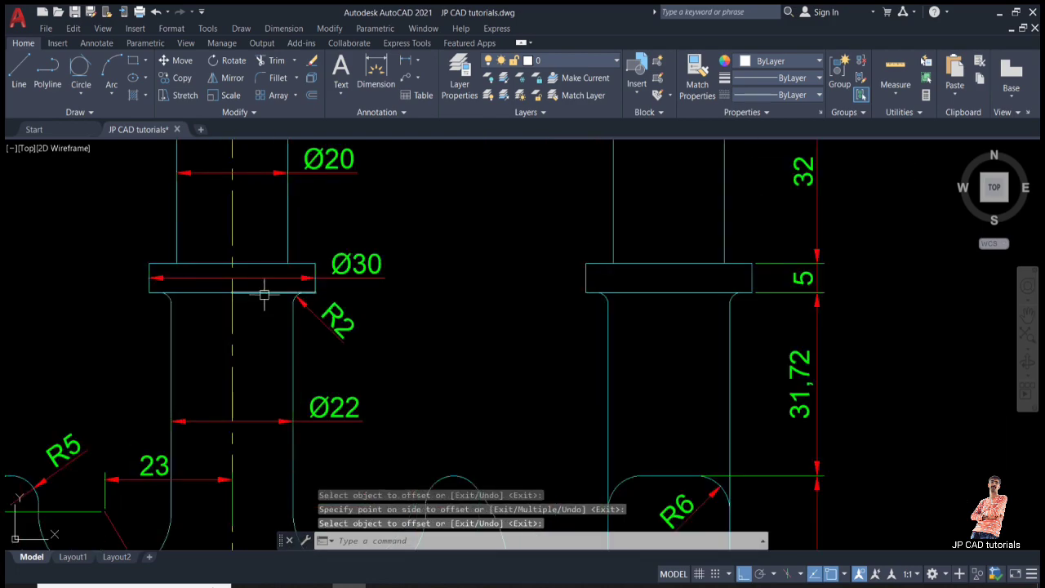
left_click(208, 291)
scroll(299, 314, "down", 2)
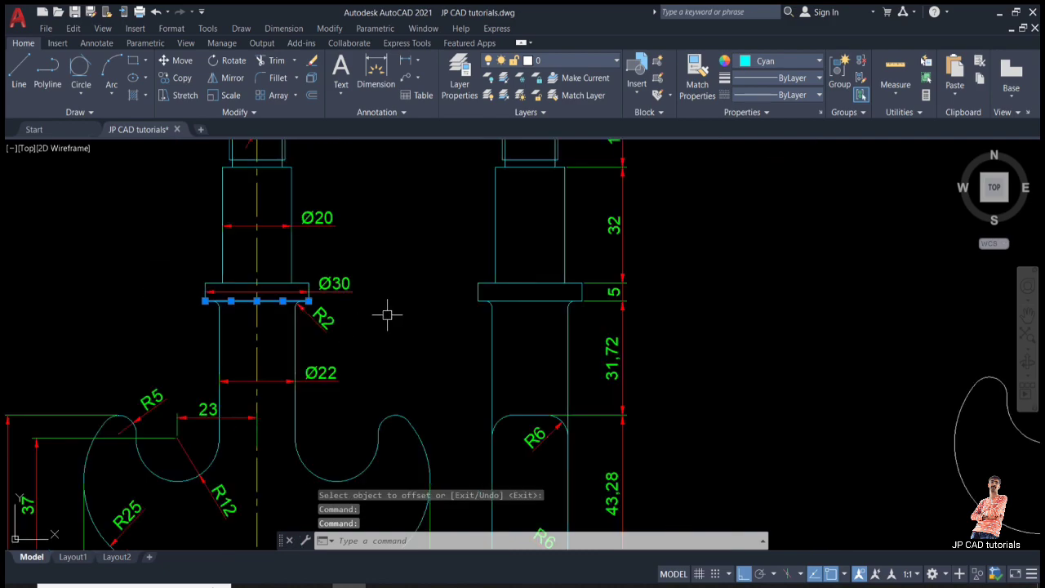
middle_click_drag(387, 314, 388, 347)
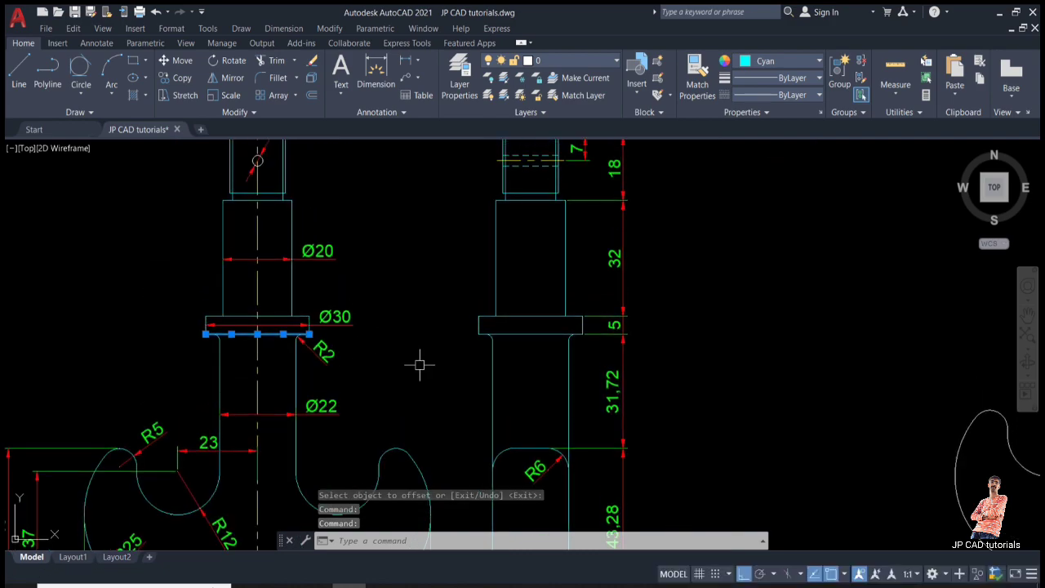
key("Escape")
key("Escape")
- Offset the vertical centre line 15 to its left for the collar's outer edge
scroll(214, 330, "up", 2)
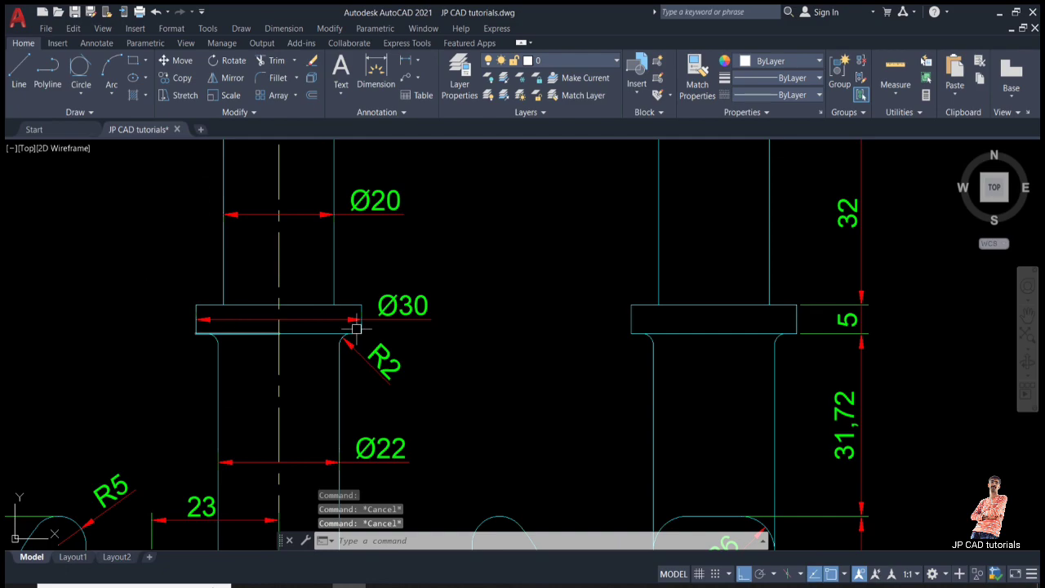
scroll(430, 323, "down", 5)
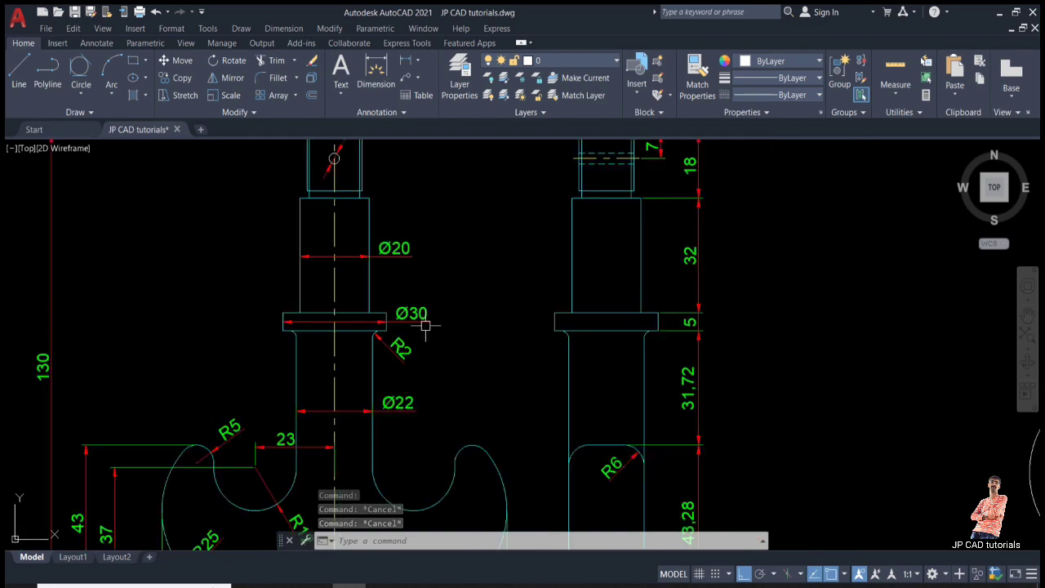
type("o")
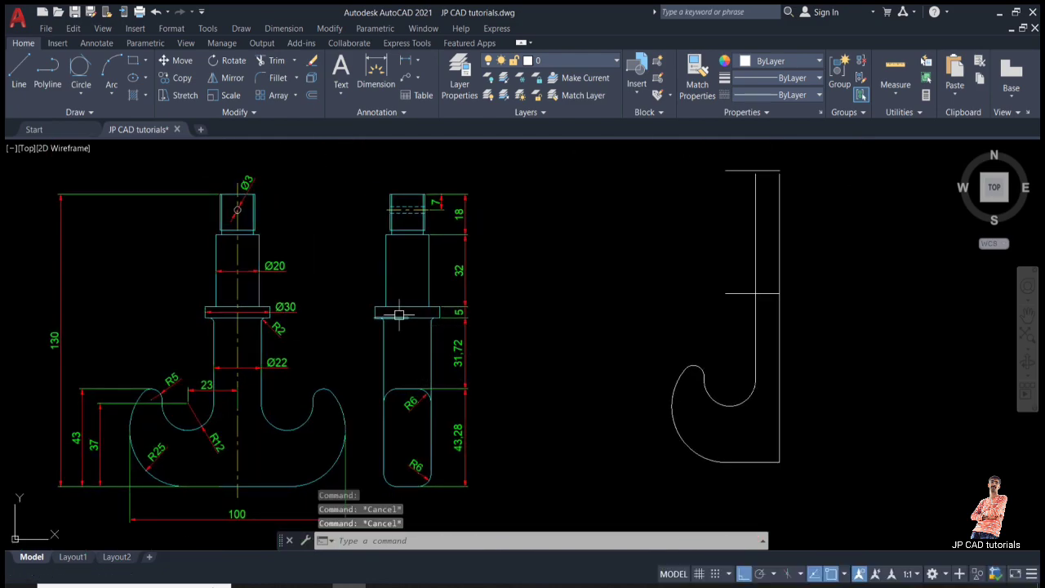
key("Return")
type("15")
key("Return")
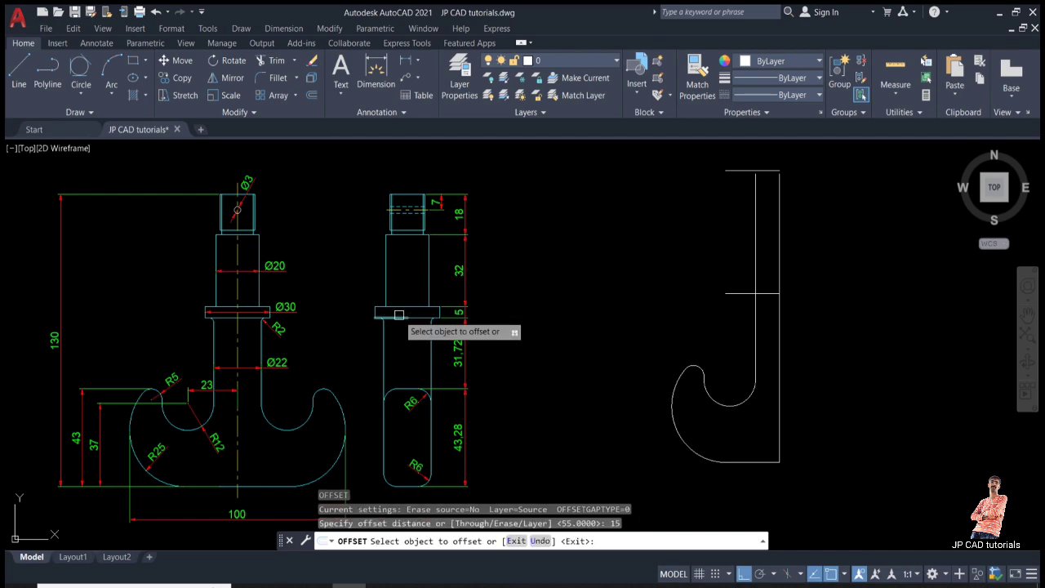
left_click(779, 259)
left_click(731, 253)
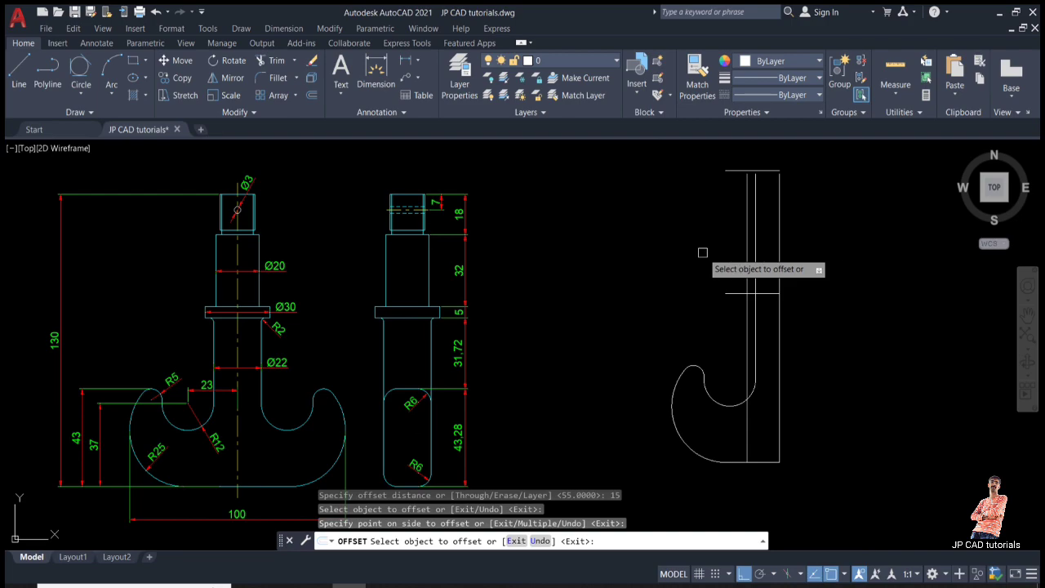
key("Escape")
- Offset the collar's lower edge line 5 upward to form its upper edge
scroll(183, 331, "up", 4)
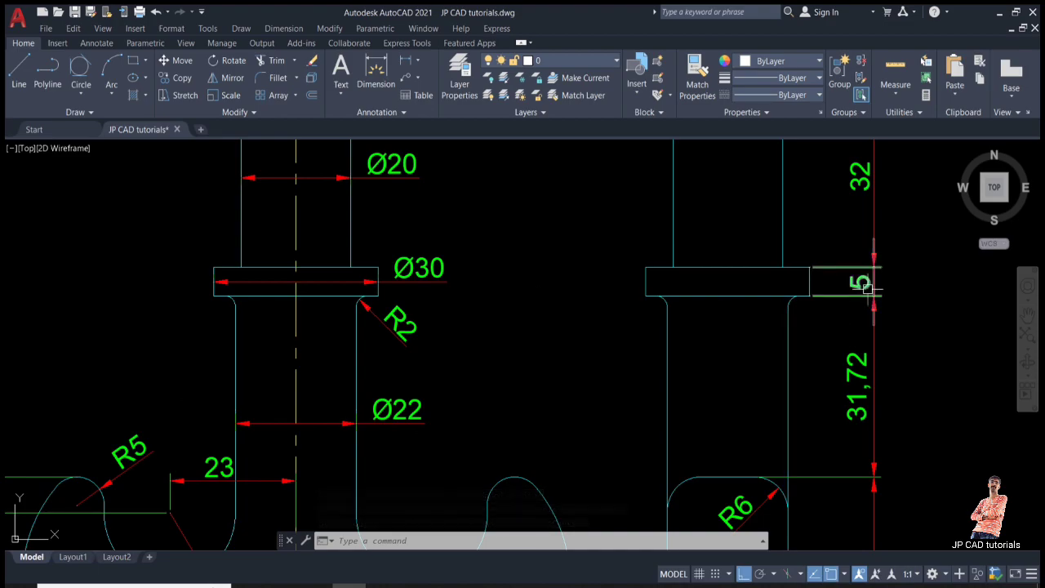
mouse_move(867, 288)
key("Escape")
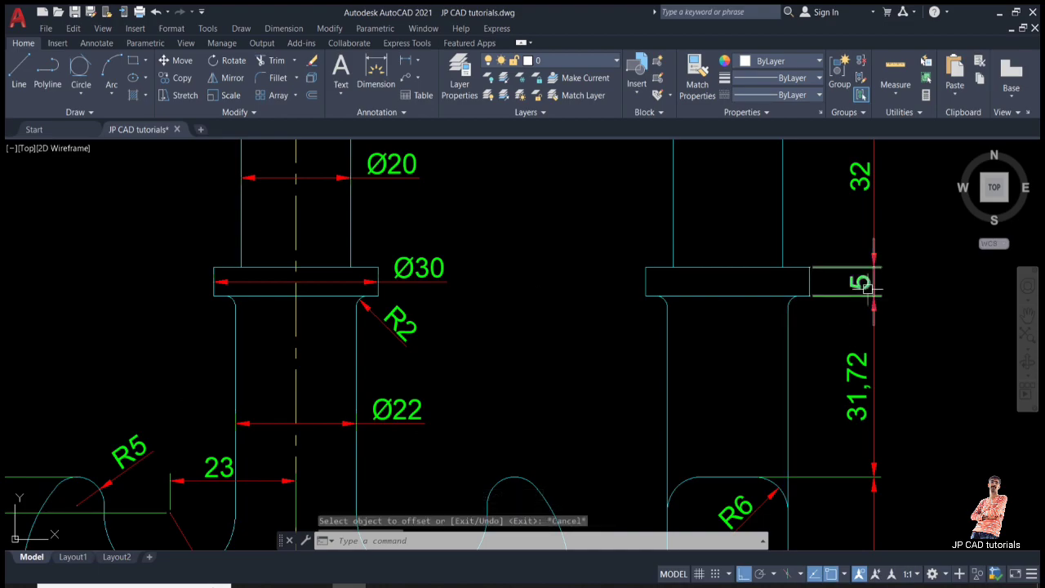
scroll(816, 286, "down", 4)
middle_click_drag(798, 285, 367, 309)
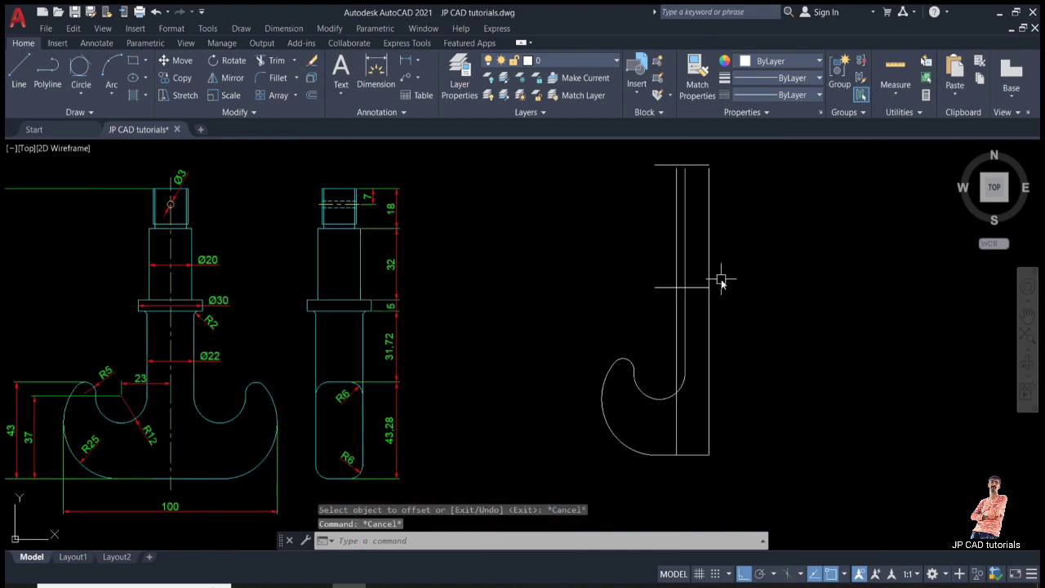
type("o")
key("Return")
type("5")
key("Return")
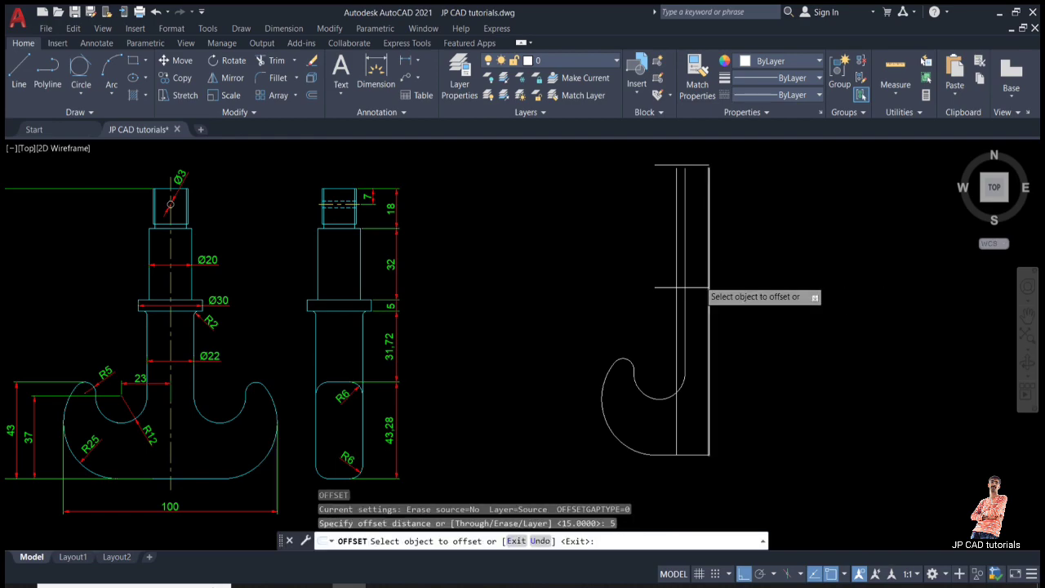
scroll(722, 285, "up", 4)
left_click(695, 293)
left_click(690, 263)
key("Escape")
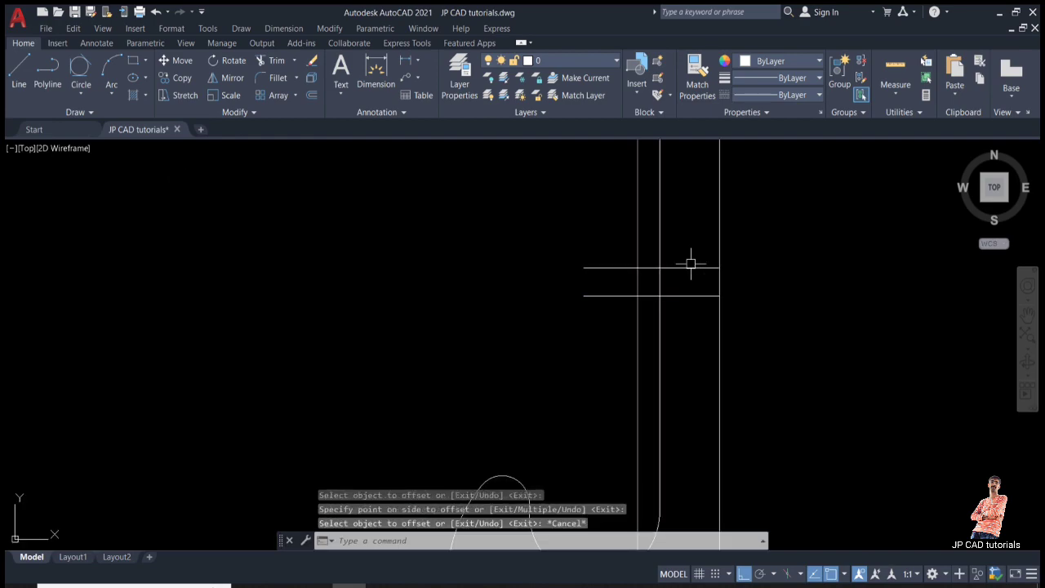
- Trim the collar's overhanging horizontal ends, its outer line above and below, and the shank edge inside the collar
type("tr")
key("Return")
left_click(637, 322)
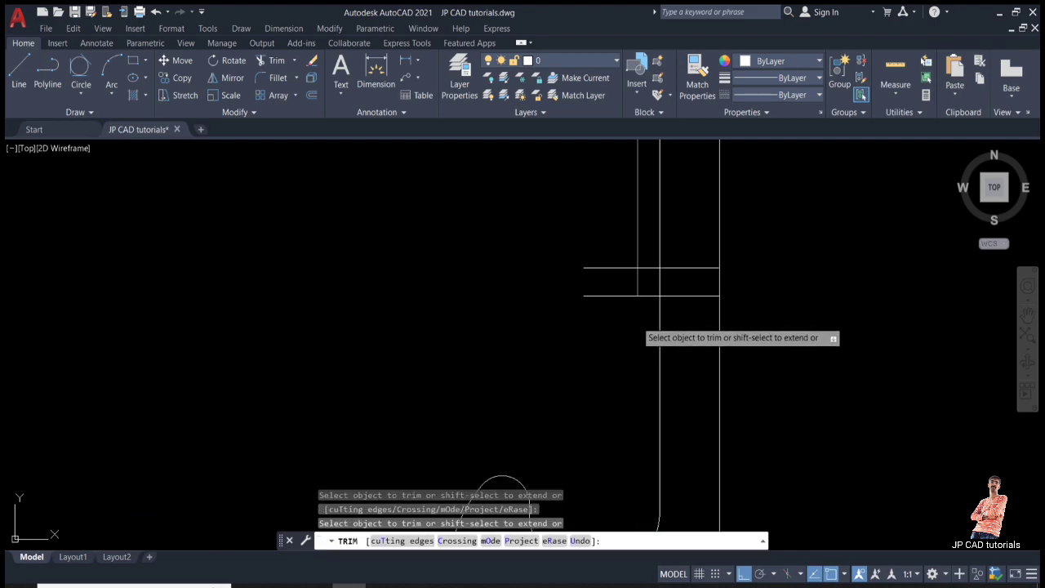
left_click(616, 292)
left_click(609, 271)
left_click(638, 235)
left_click(662, 282)
scroll(666, 281, "down", 5)
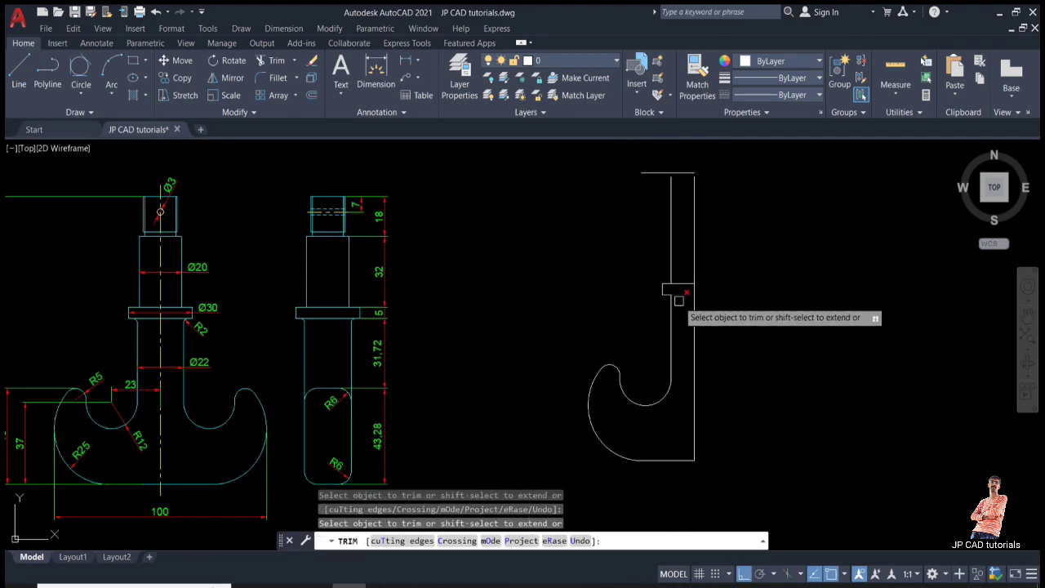
key("Escape")
key("Escape")
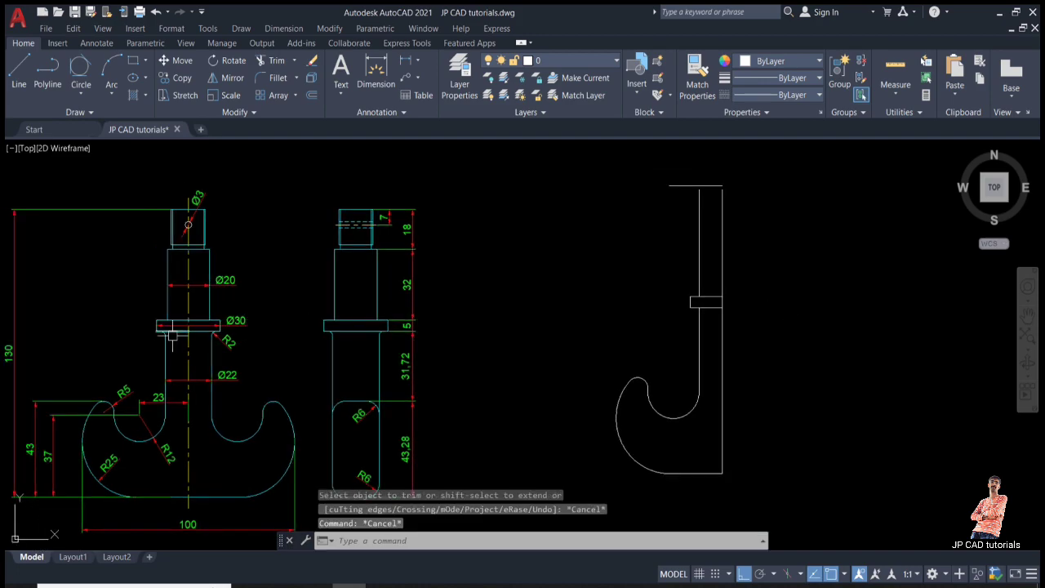
- Fillet the corner between the collar's lower edge and the shank's edge with a radius of 2
scroll(169, 336, "up", 5)
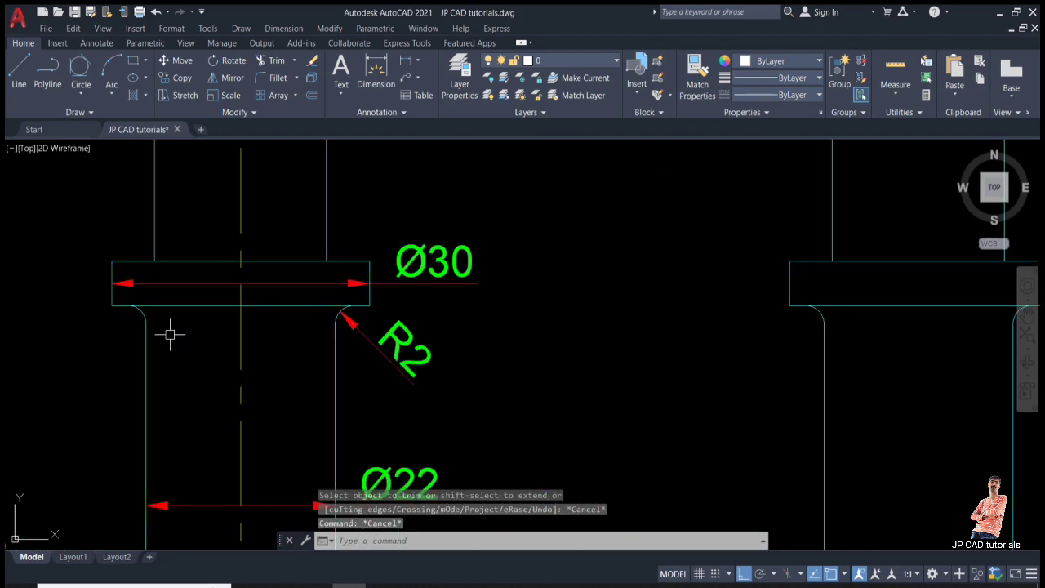
scroll(150, 334, "up", 2)
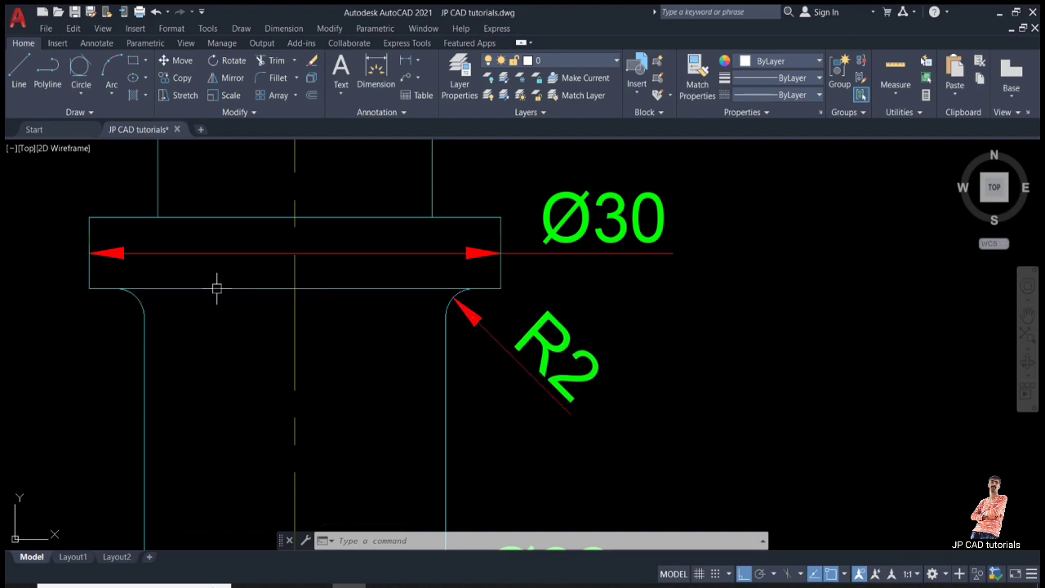
scroll(315, 291, "down", 6)
middle_click_drag(489, 305, 507, 322)
scroll(560, 299, "up", 6)
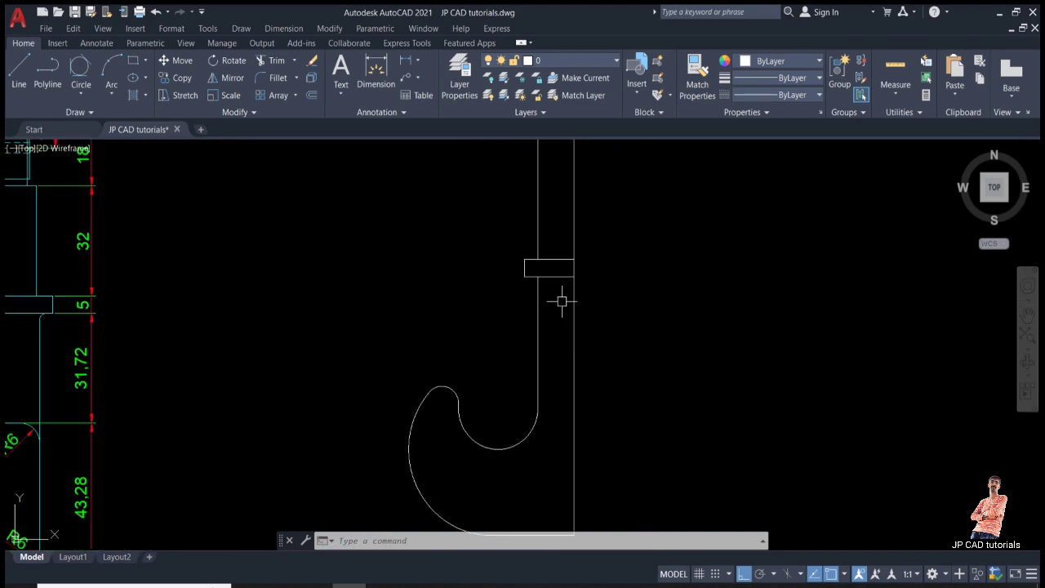
type("f")
key("Return")
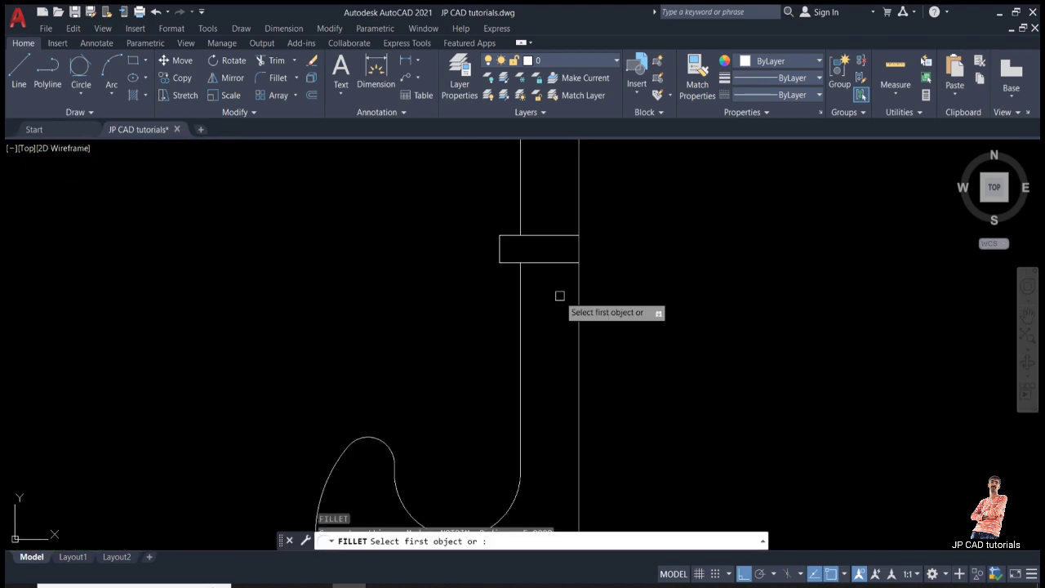
type("r")
key("Return")
type("2")
key("Return")
scroll(509, 266, "up", 4)
left_click(509, 255)
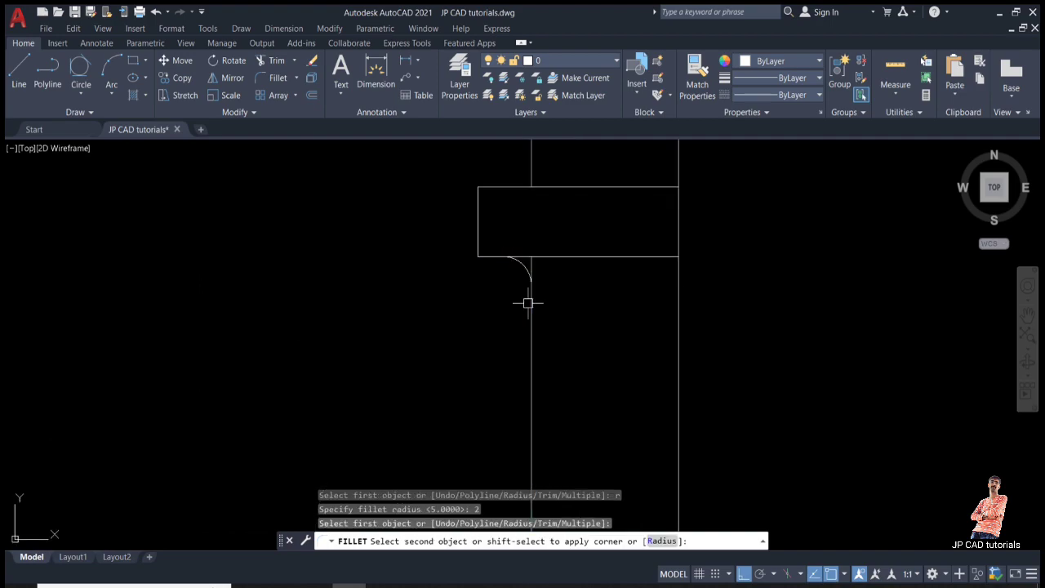
left_click(531, 299)
- Trim the leftover piece of the shank's edge between the collar and the fillet arc
type("tr")
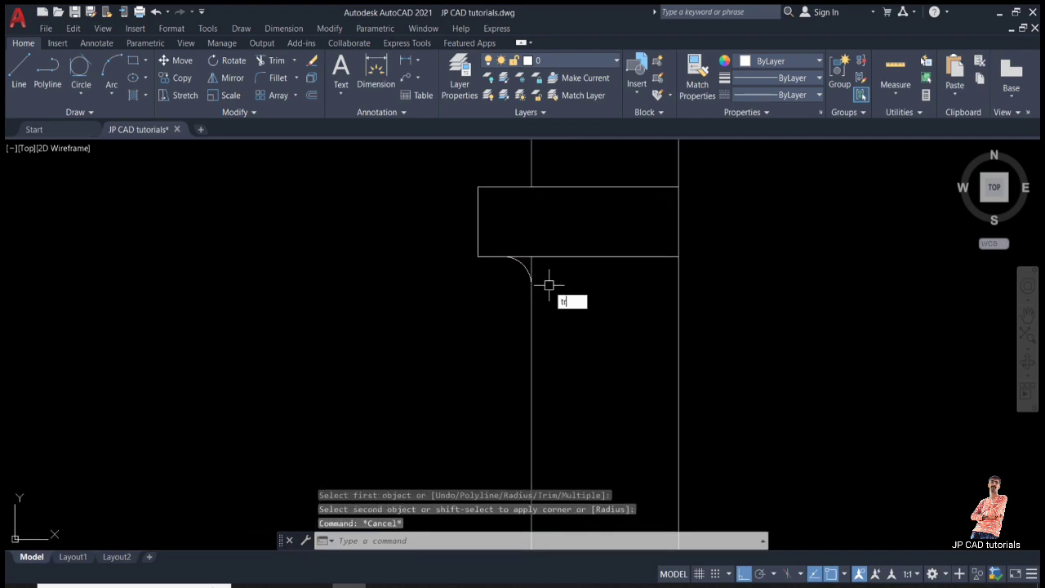
key("Return")
scroll(538, 272, "up", 4)
left_click(522, 245)
scroll(542, 306, "down", 8)
key("Escape")
key("Escape")
key("Escape")
- Offset the shank's top line 18 downward to place the shoulder of the upper shank
scroll(551, 307, "down", 5)
middle_click_drag(552, 307, 702, 306)
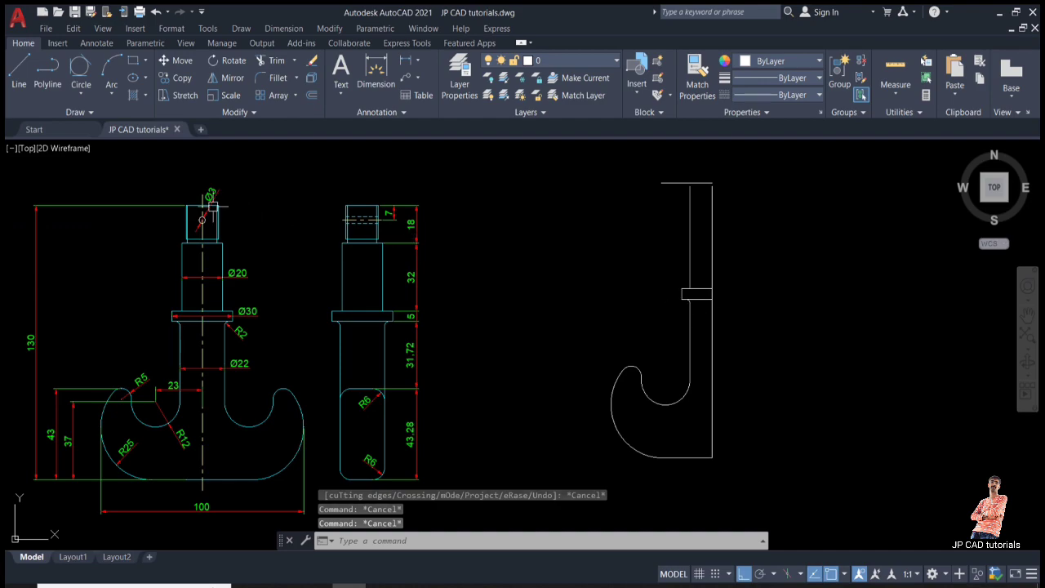
scroll(212, 207, "up", 4)
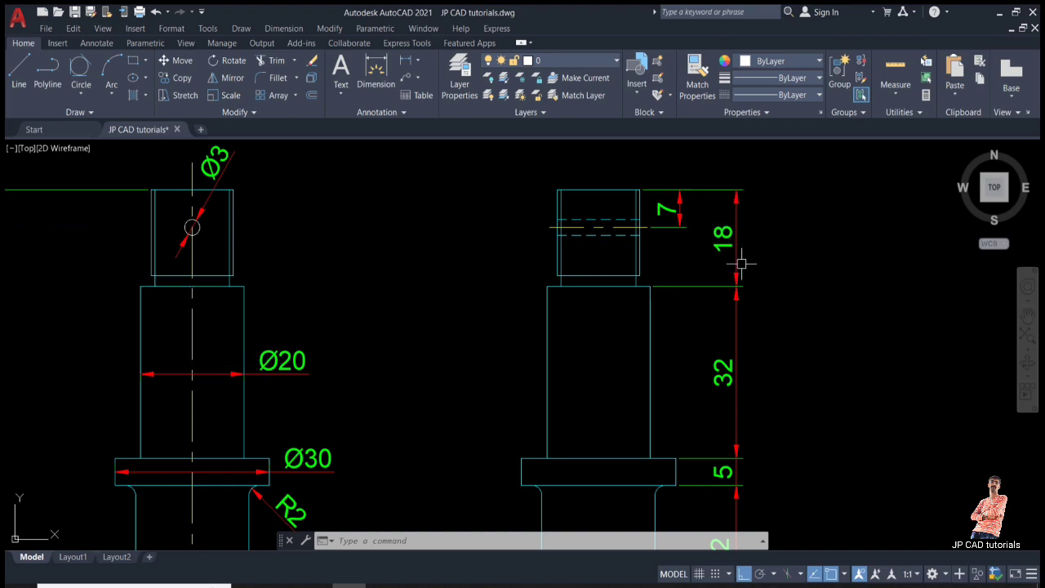
scroll(664, 261, "down", 3)
mouse_move(665, 261)
middle_mouse_down()
mouse_move(457, 249)
mouse_move(482, 261)
middle_mouse_up()
scroll(515, 242, "down", 2)
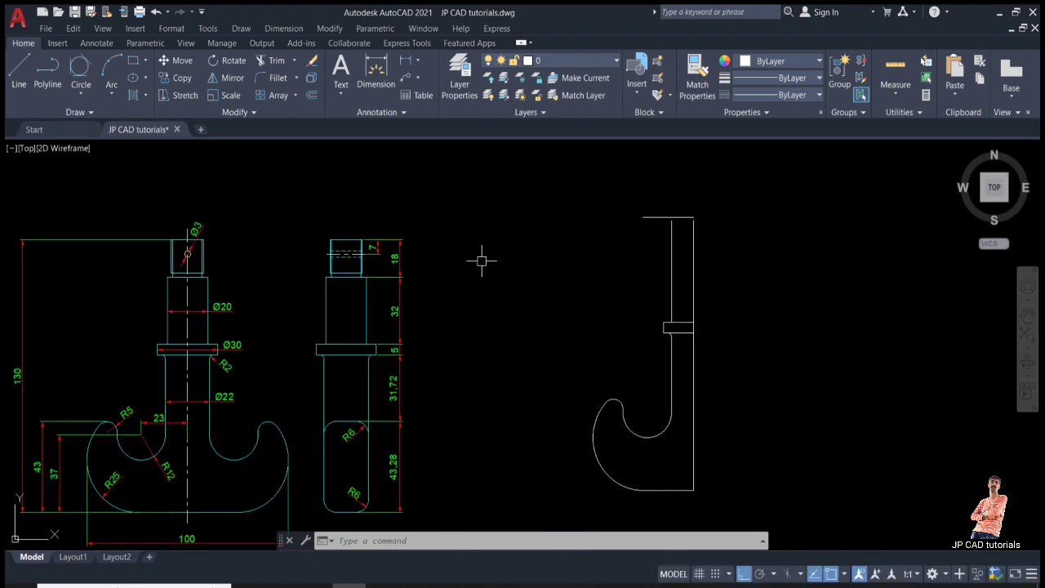
type("o")
key("Return")
type("18")
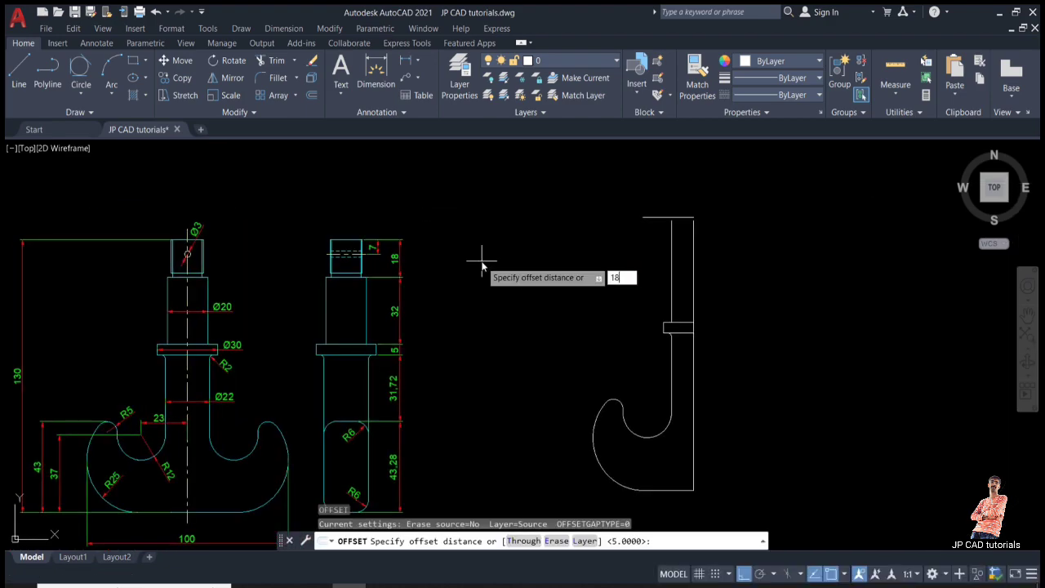
key("Return")
left_click(645, 217)
left_click(671, 291)
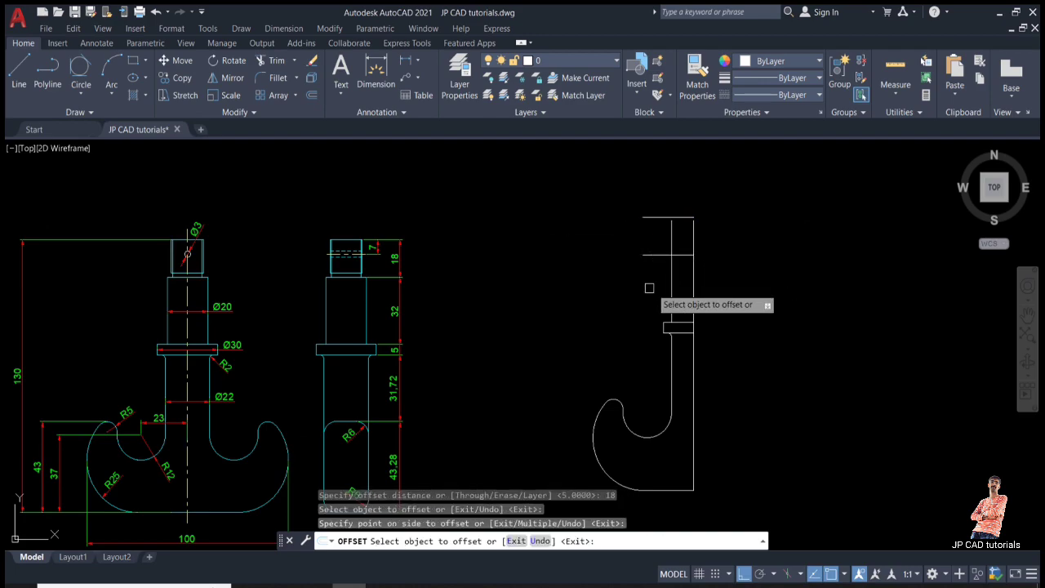
- Offset the vertical centre line 10 to its left for the edge of the Ø20 section
scroll(233, 310, "up", 2)
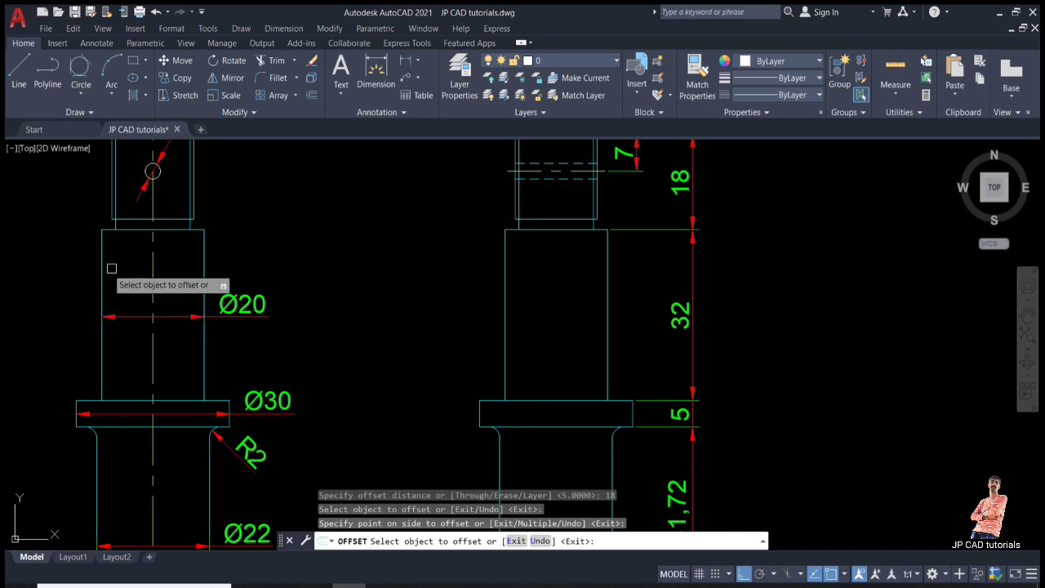
left_click(259, 316)
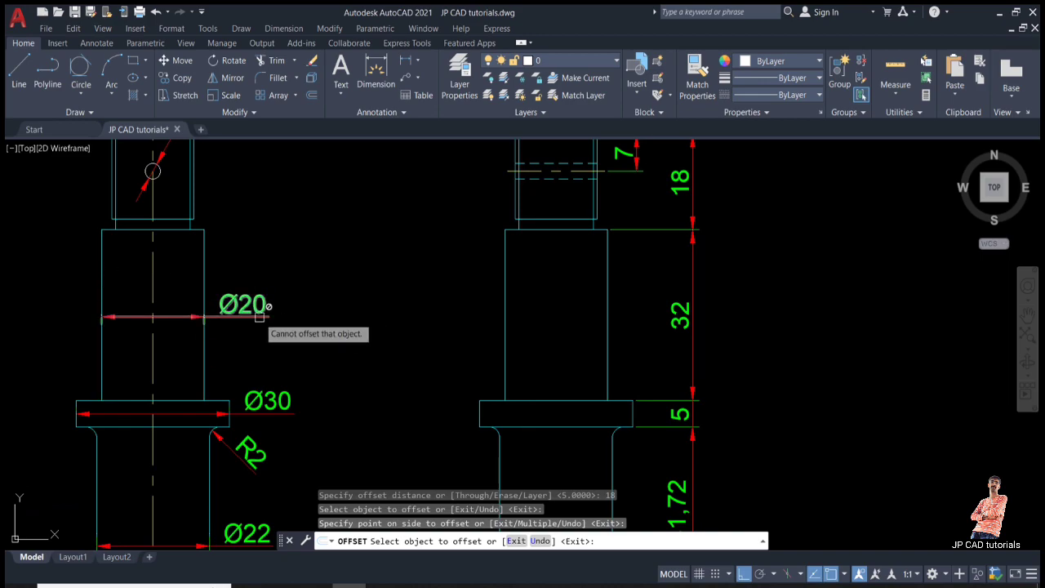
key("Return")
key("Return")
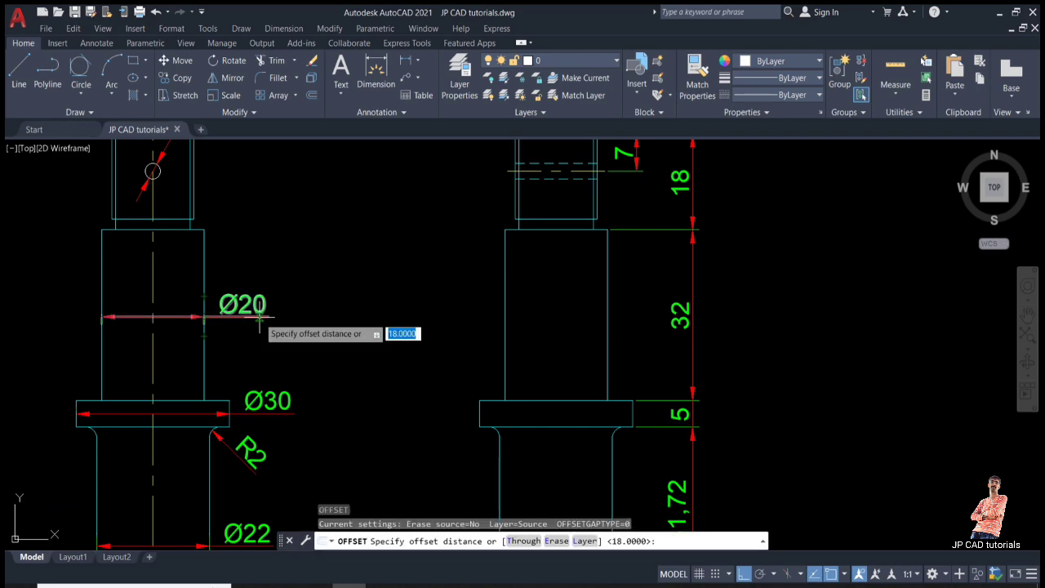
key("Return")
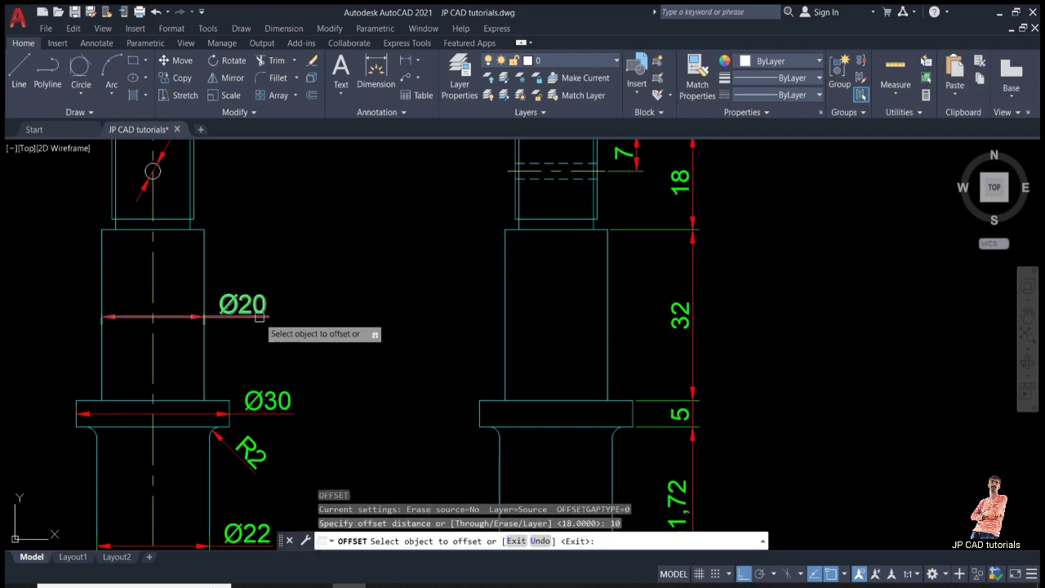
scroll(303, 314, "down", 5)
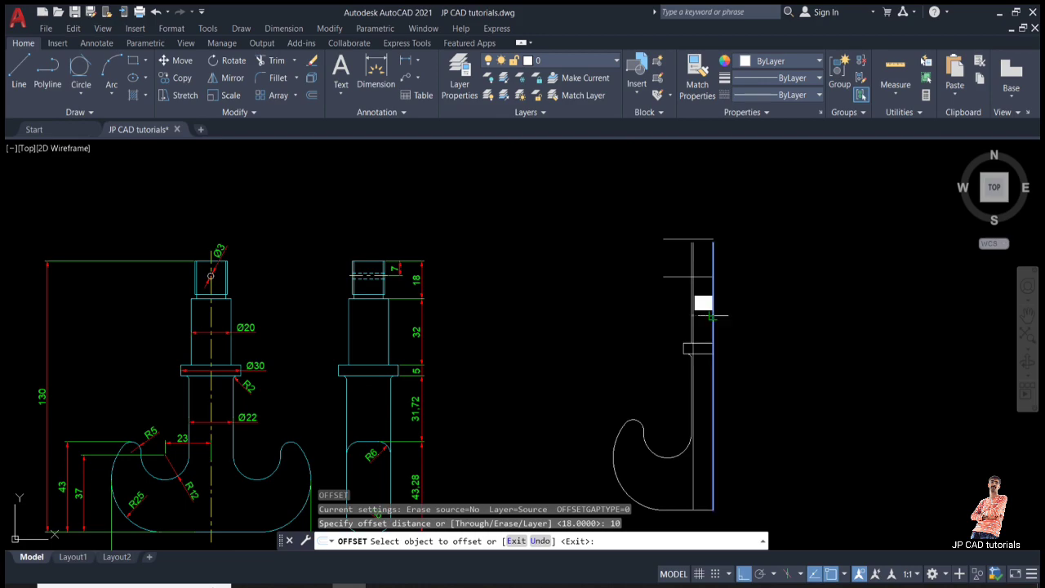
left_click(712, 315)
left_click(630, 315)
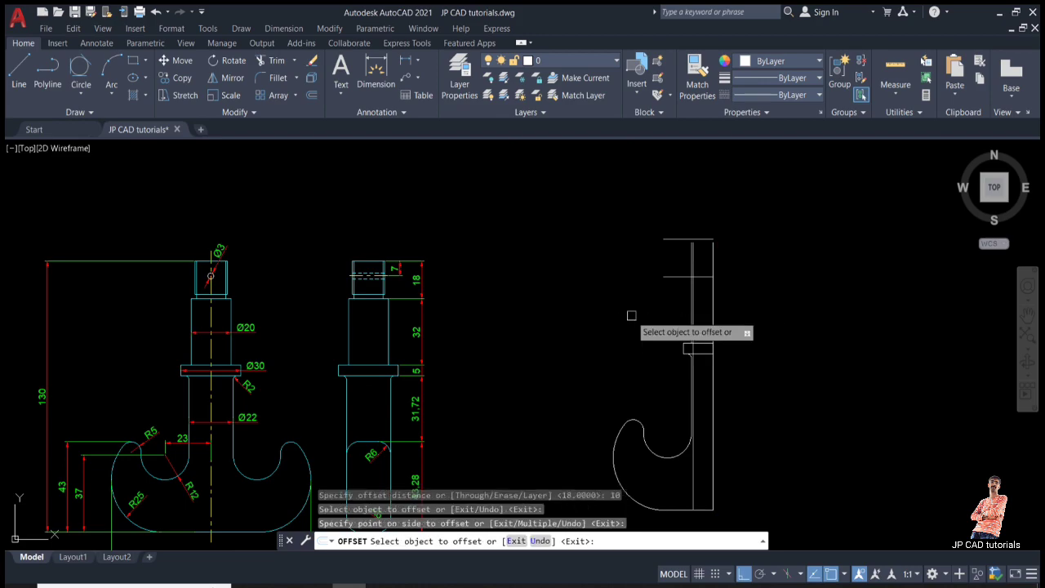
scroll(726, 325, "up", 3)
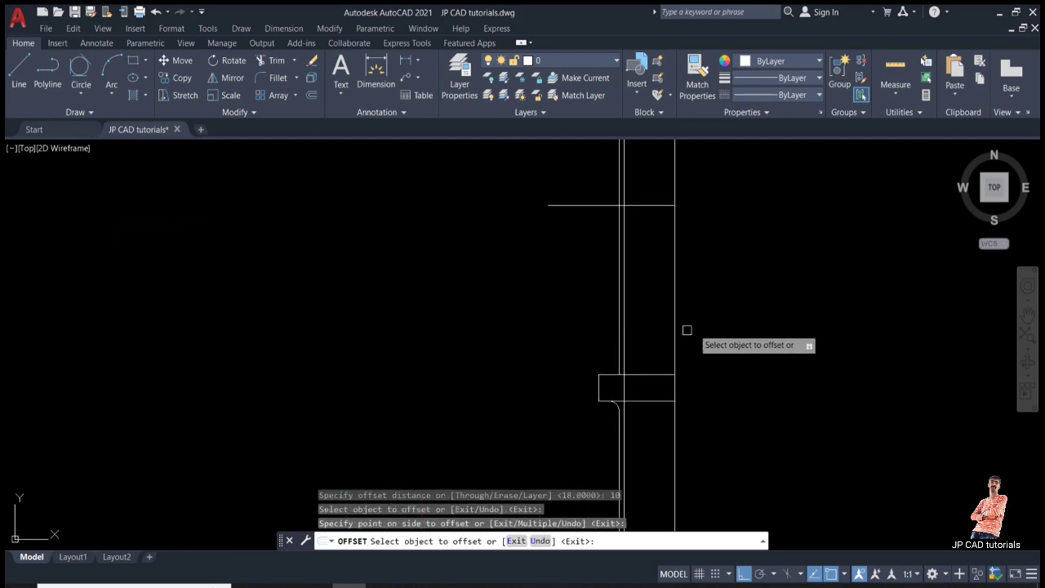
- Erase the old shank edge above the collar together with the close parallel line beside it
key("Escape")
scroll(612, 364, "up", 2)
left_click(629, 343)
left_click(595, 314)
key("Escape")
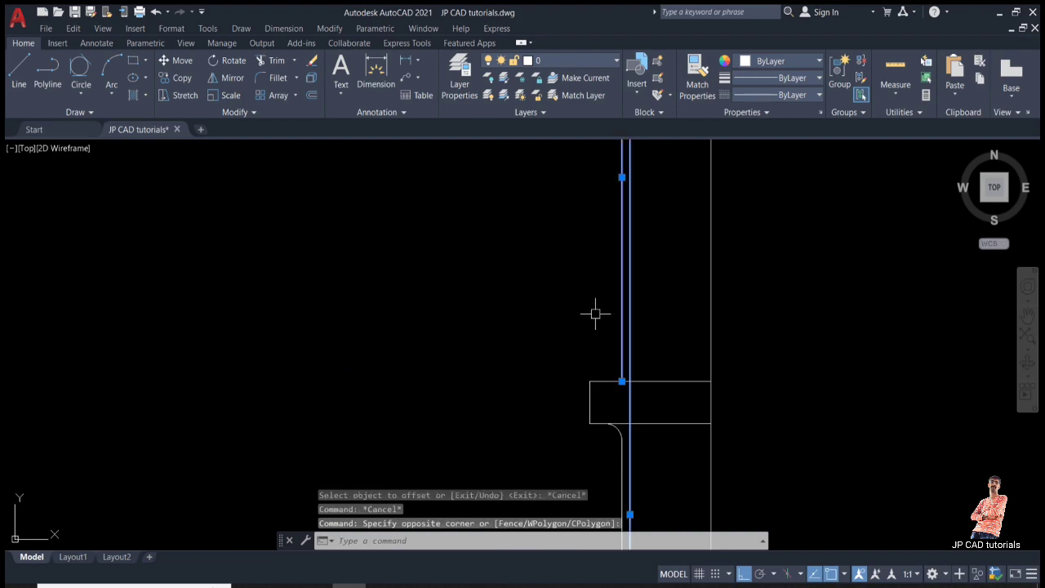
type("E")
key("Return")
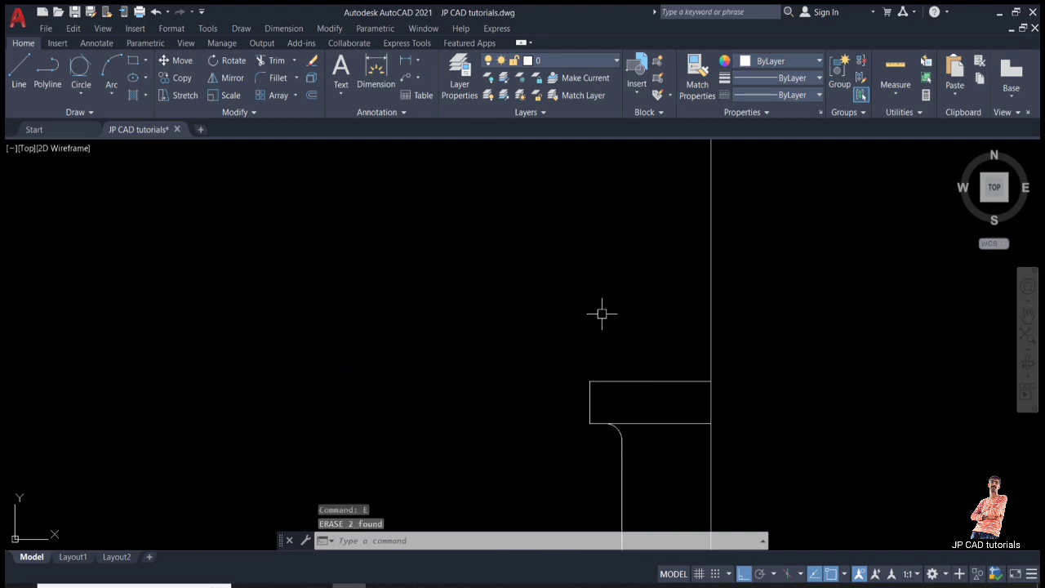
- Offset the vertical centre line 10 to its left again to redraw the Ø20 section's edge
type("O")
key("Return")
type("10")
key("Return")
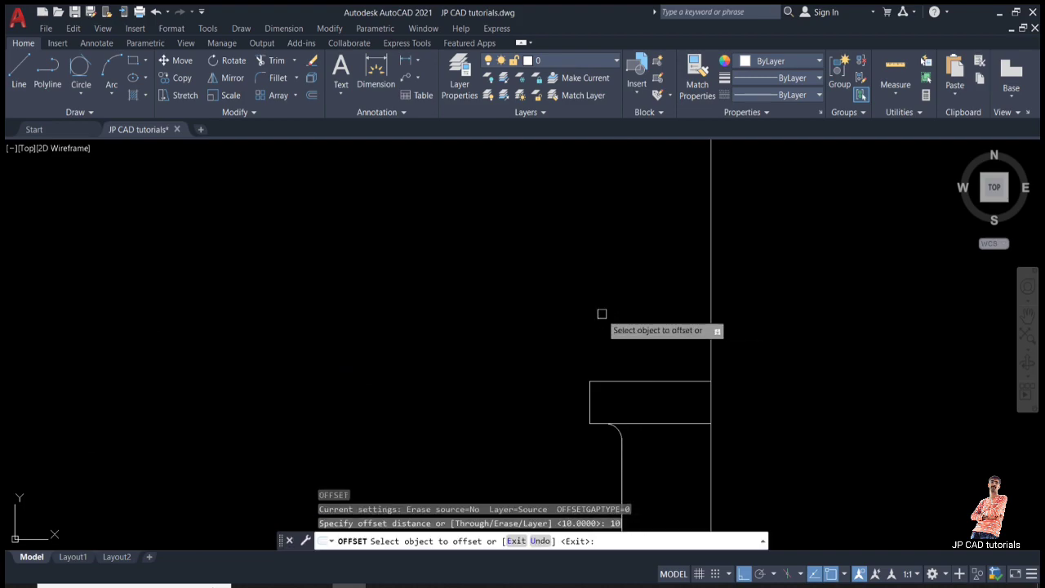
left_click(707, 298)
left_click(632, 297)
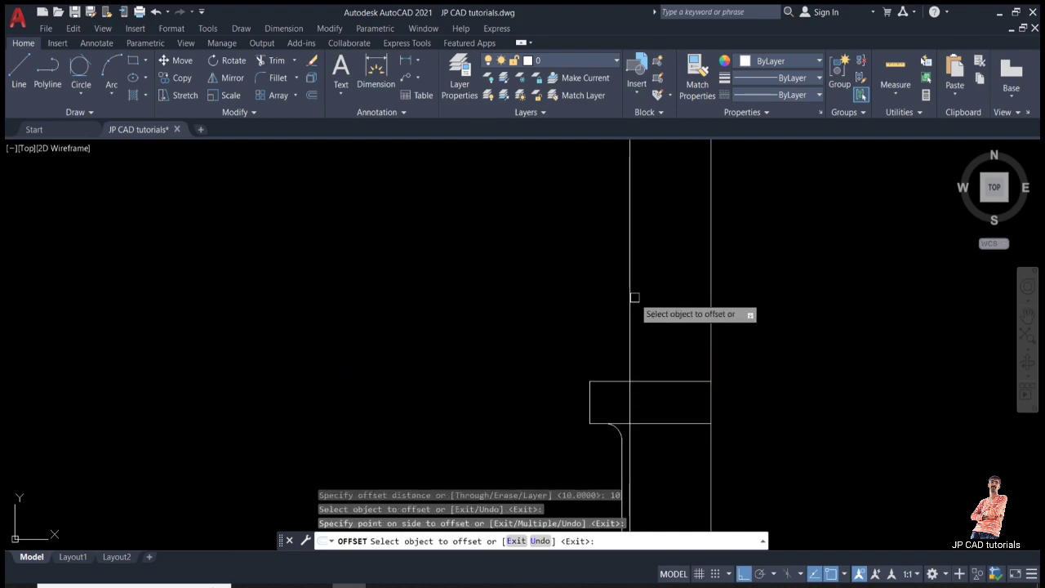
scroll(673, 288, "down", 3)
key("Escape")
key("Escape")
- Trim the shoulder line's overhanging outer end and the part of the Ø20 section's edge above the shoulder
scroll(552, 291, "down", 3)
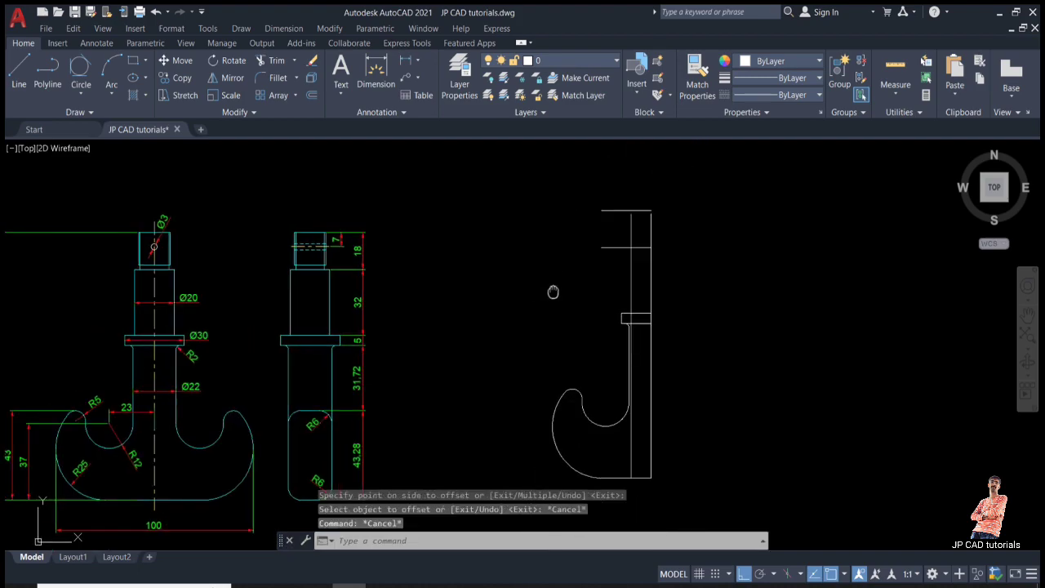
middle_click_drag(551, 294, 620, 291)
scroll(730, 246, "up", 2)
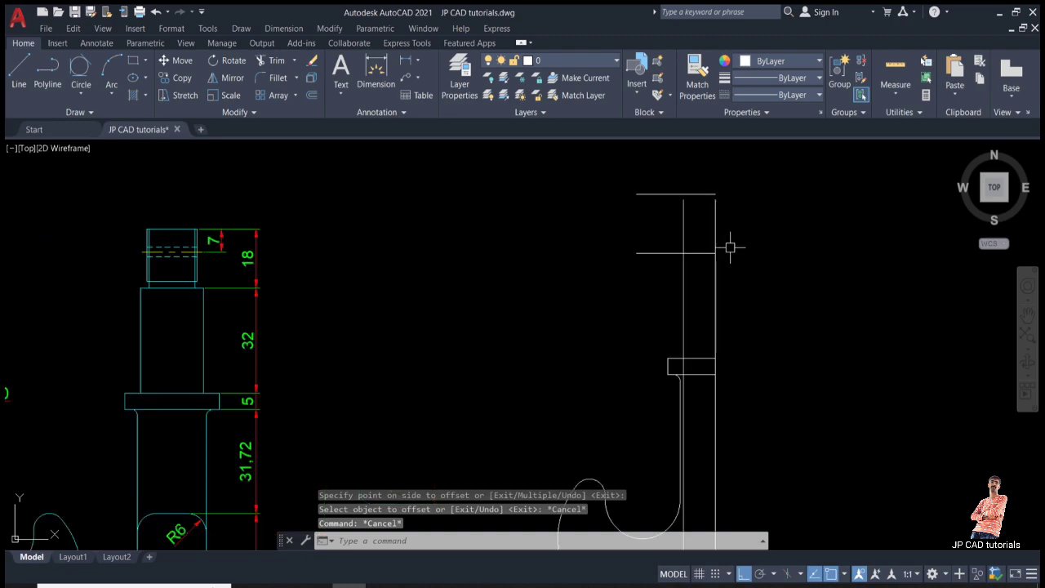
type("tr")
key("Return")
left_click(730, 246)
left_click(695, 252)
left_click(666, 252)
left_click(683, 225)
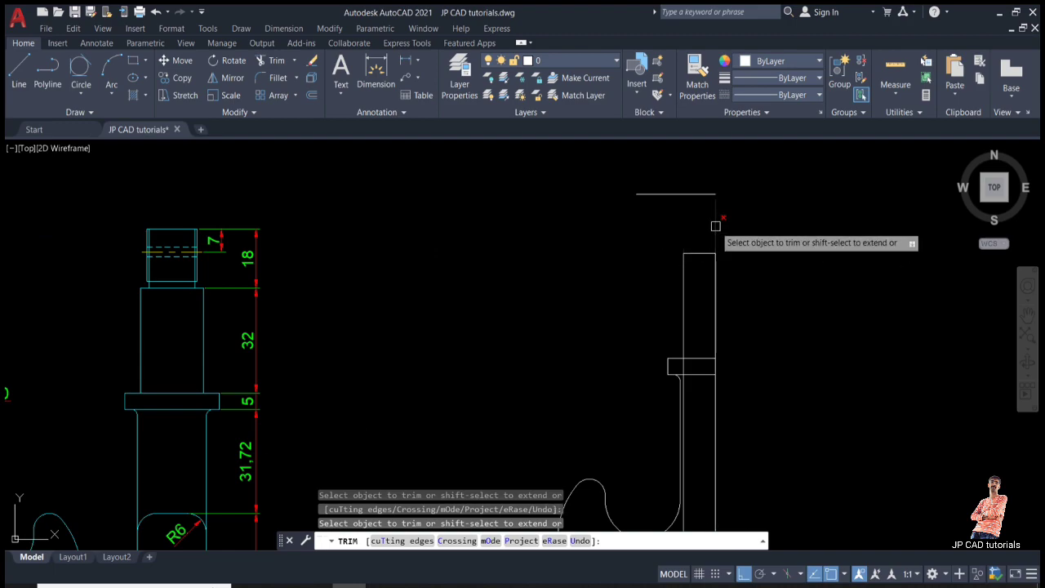
key("Escape")
- Measure the outer width of the reference front view's top end with a linear dimension, without placing it
scroll(229, 261, "down", 3)
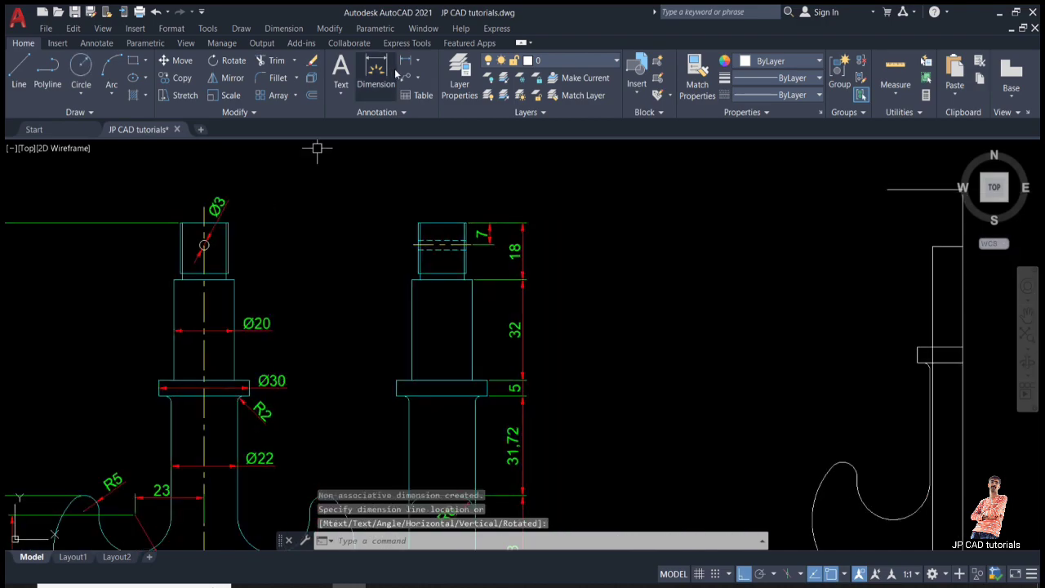
left_click(406, 61)
scroll(200, 245, "up", 5)
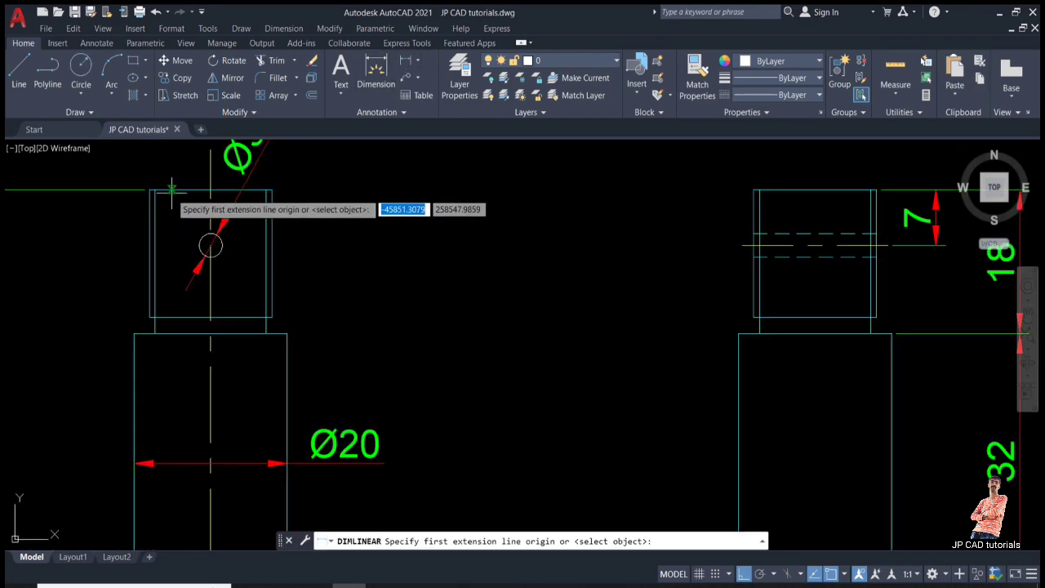
left_click(181, 244)
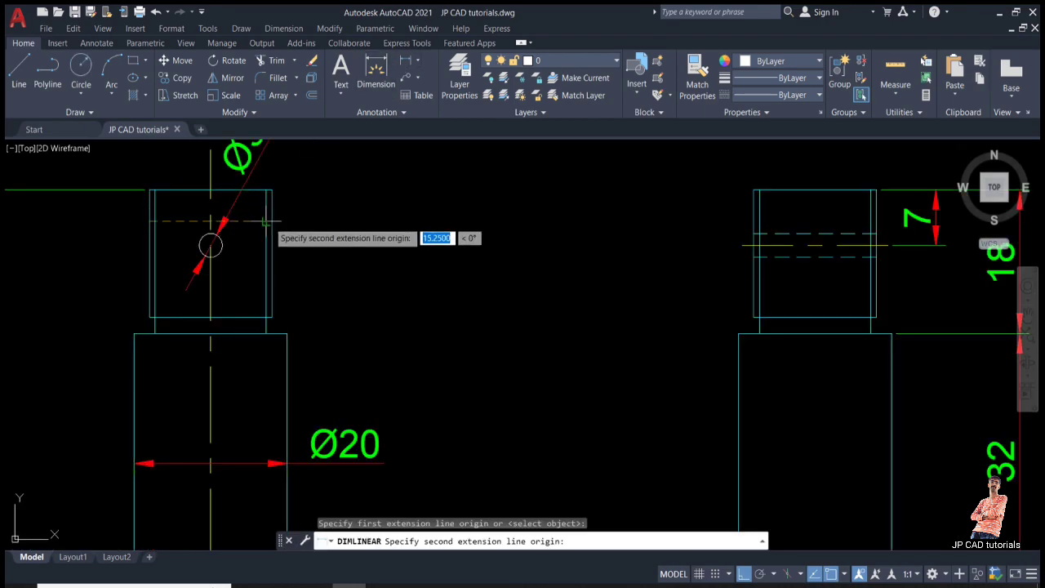
left_click(265, 235)
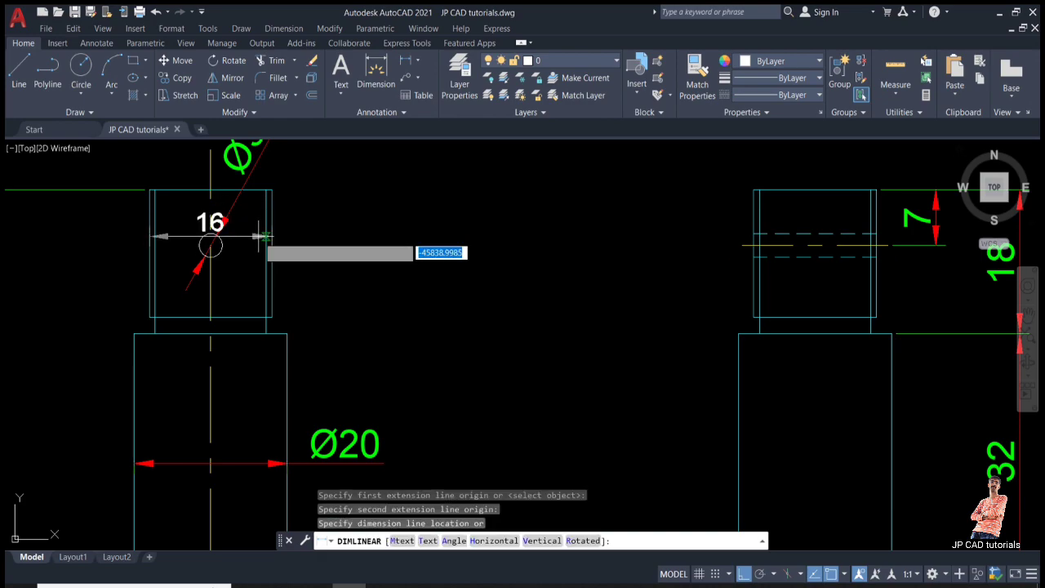
key("Escape")
- Measure the height from the reference's top edge down to the Ø20 section's shoulder, discarding the dimension
key("space")
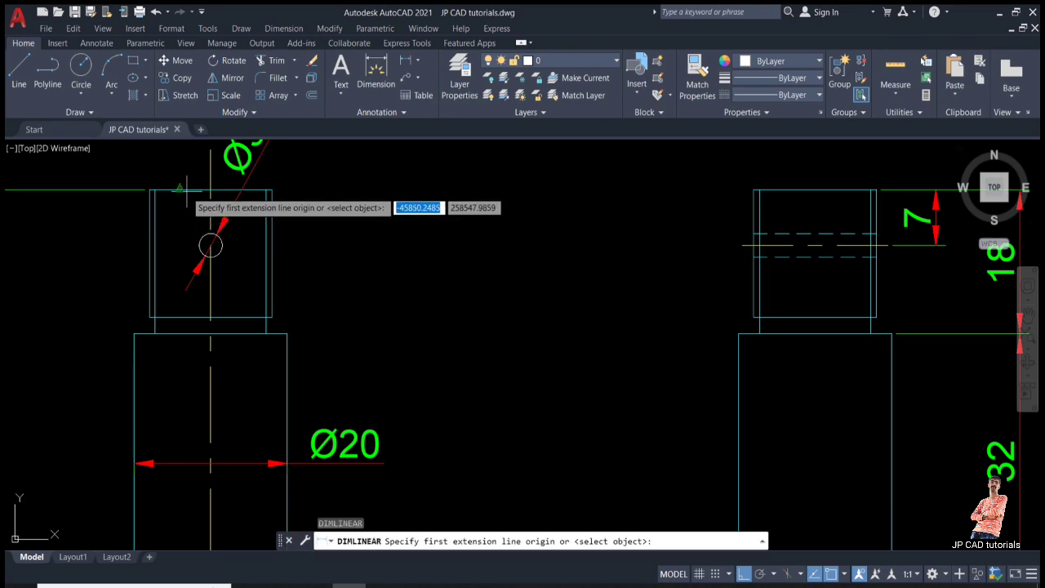
left_click(180, 194)
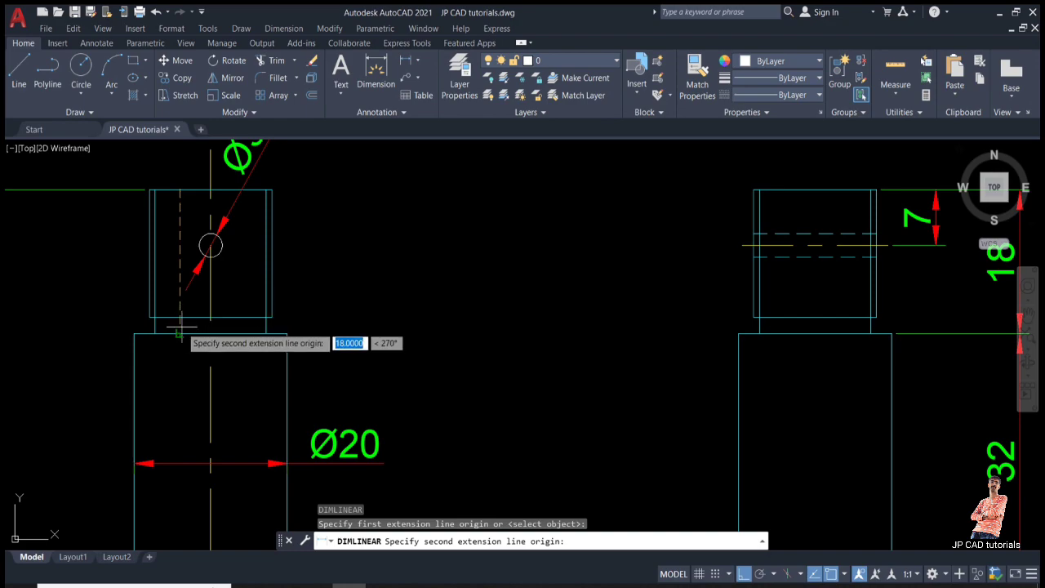
left_click(180, 328)
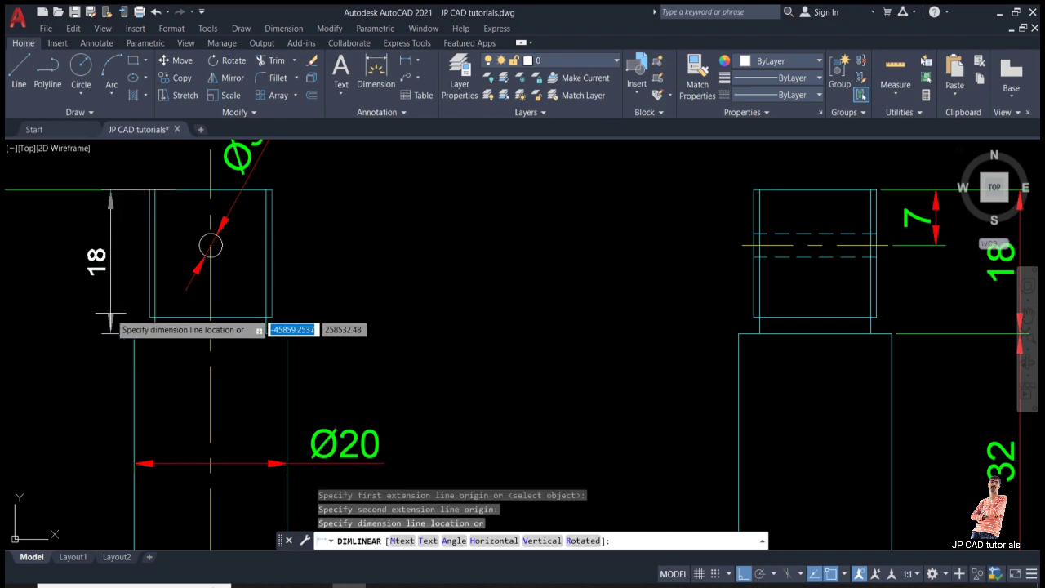
key("Escape")
- Measure the height of the narrow neck between the reference's top end and its Ø20 section, discarding the dimension
key("space")
left_click(170, 317)
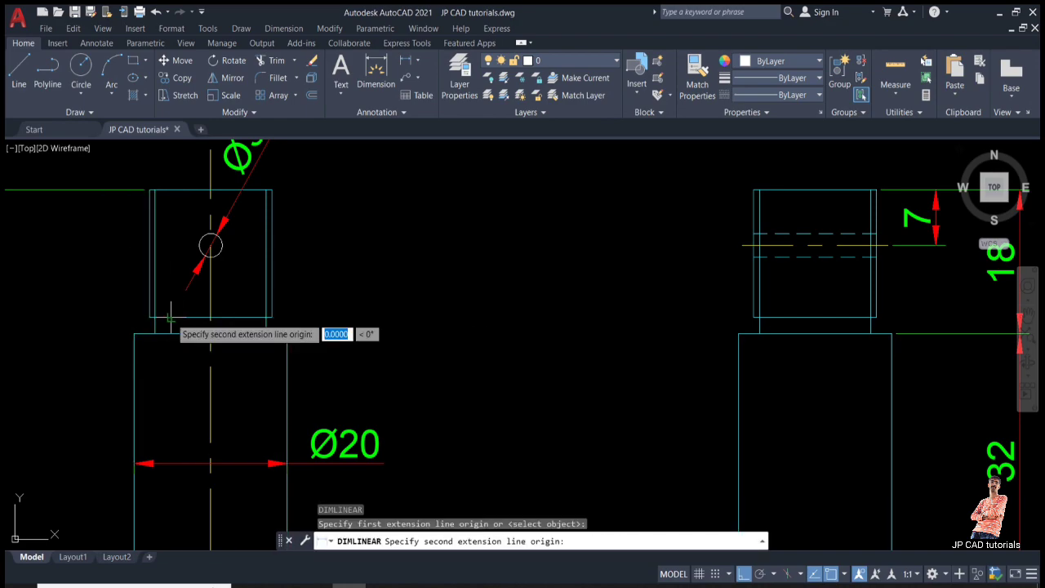
left_click(170, 333)
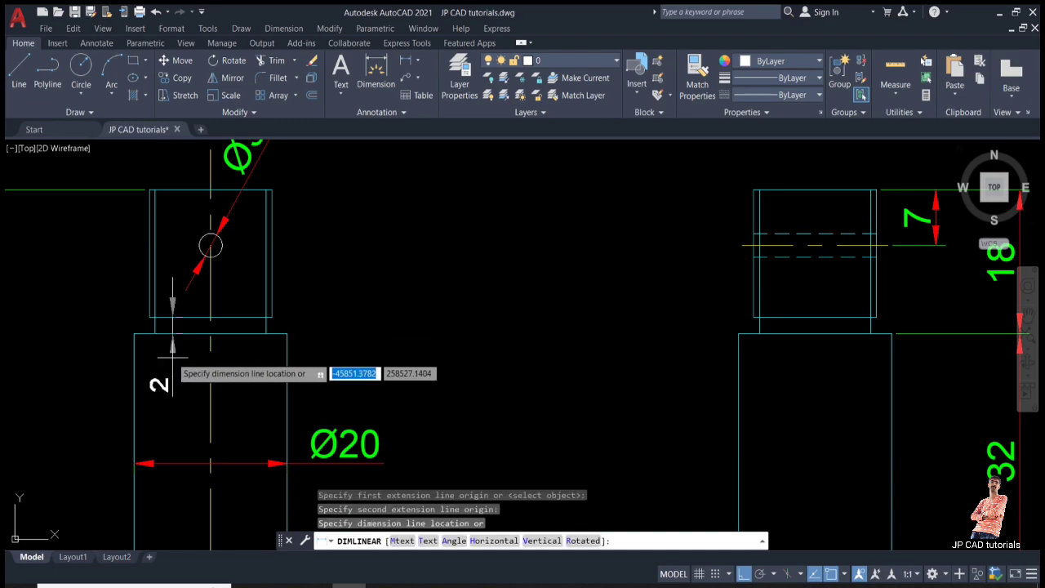
key("Escape")
scroll(185, 351, "down", 2)
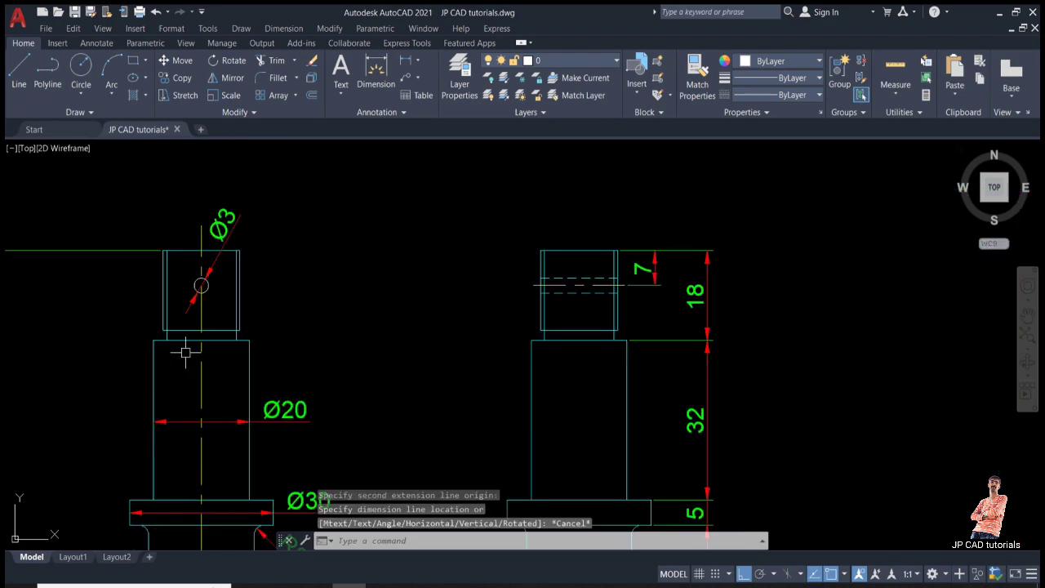
- Offset the new front view's shoulder line 2 mm upward to mark the lower edge of the top end
scroll(185, 352, "up", 4)
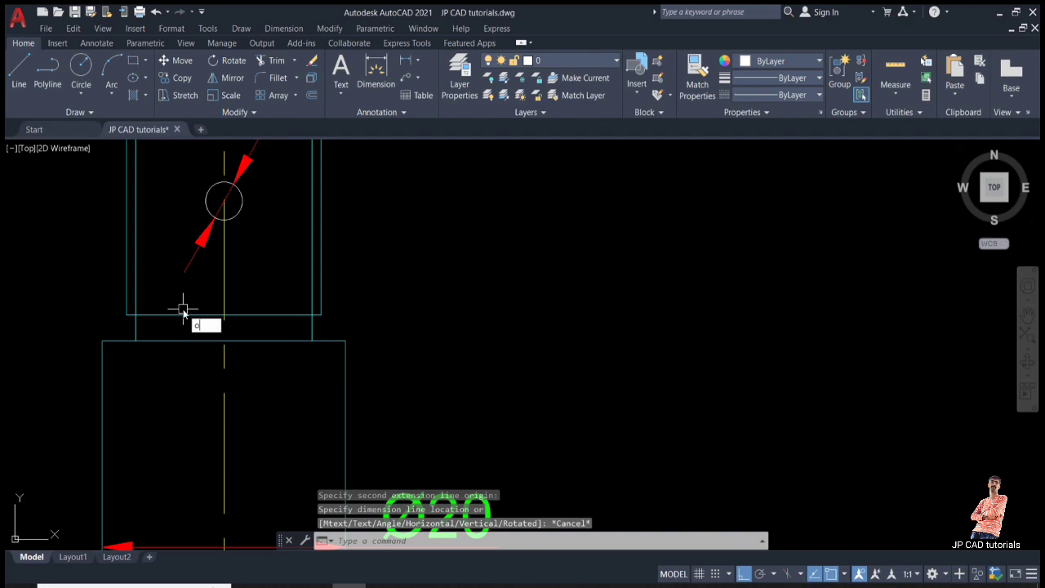
type("o")
scroll(396, 315, "down", 3)
key("Return")
scroll(420, 310, "down", 4)
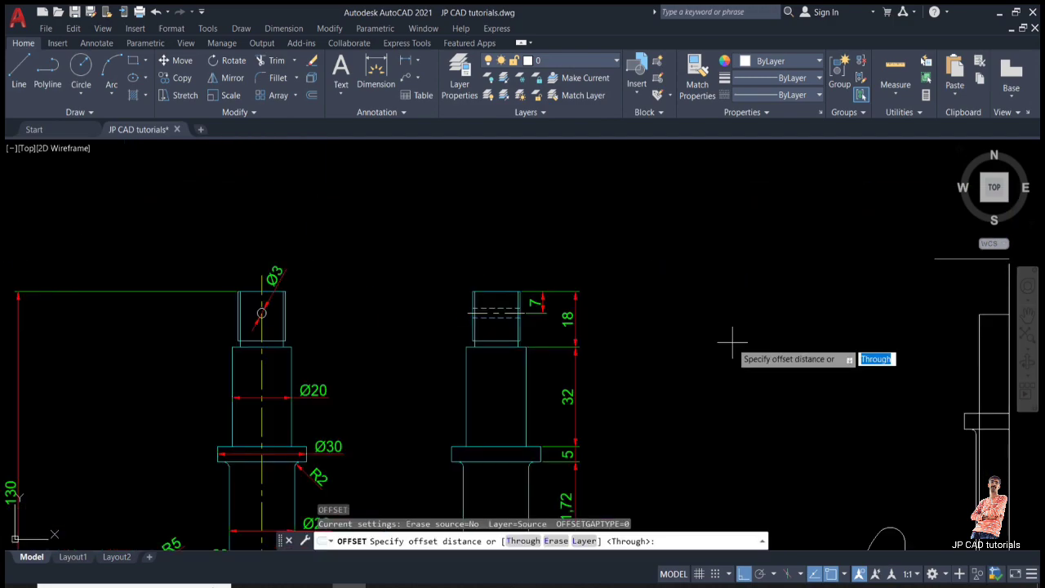
scroll(625, 303, "up", 6)
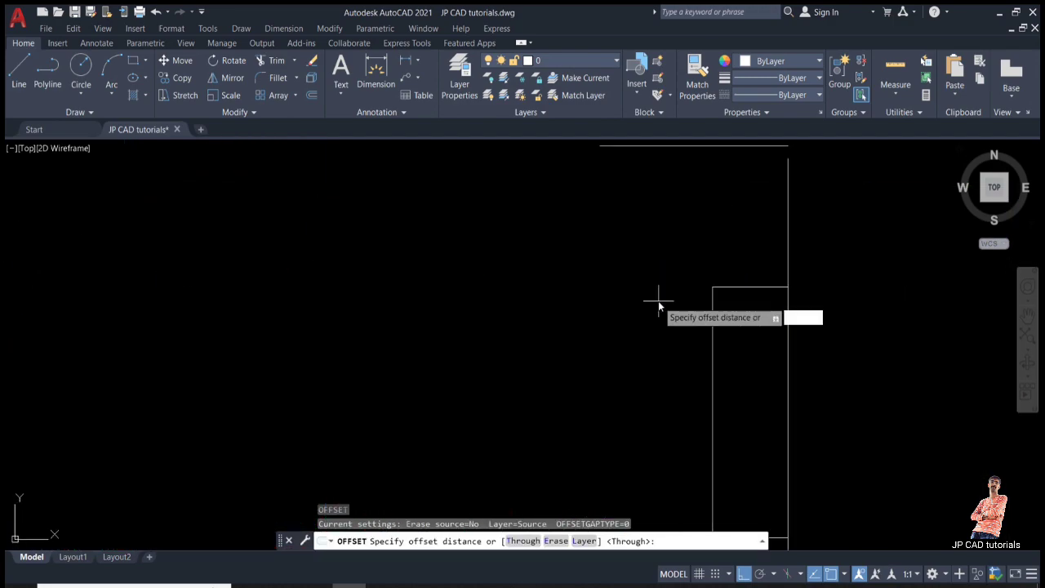
type("2")
key("Return")
left_click(734, 269)
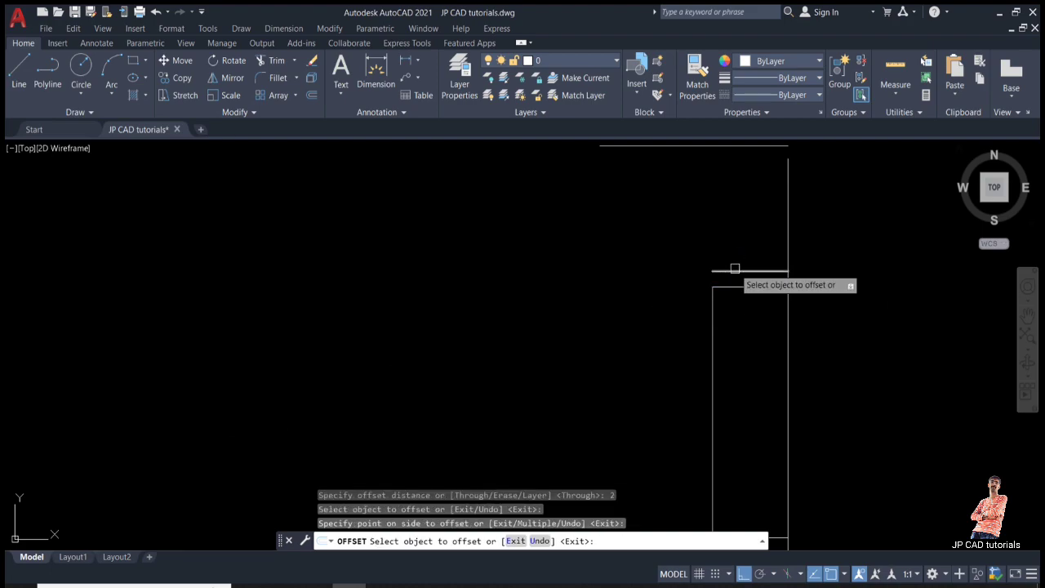
key("Escape")
- Measure the width across the reference top end's vertical edges with linear dimensions, discarding each one unplaced
scroll(735, 269, "down", 4)
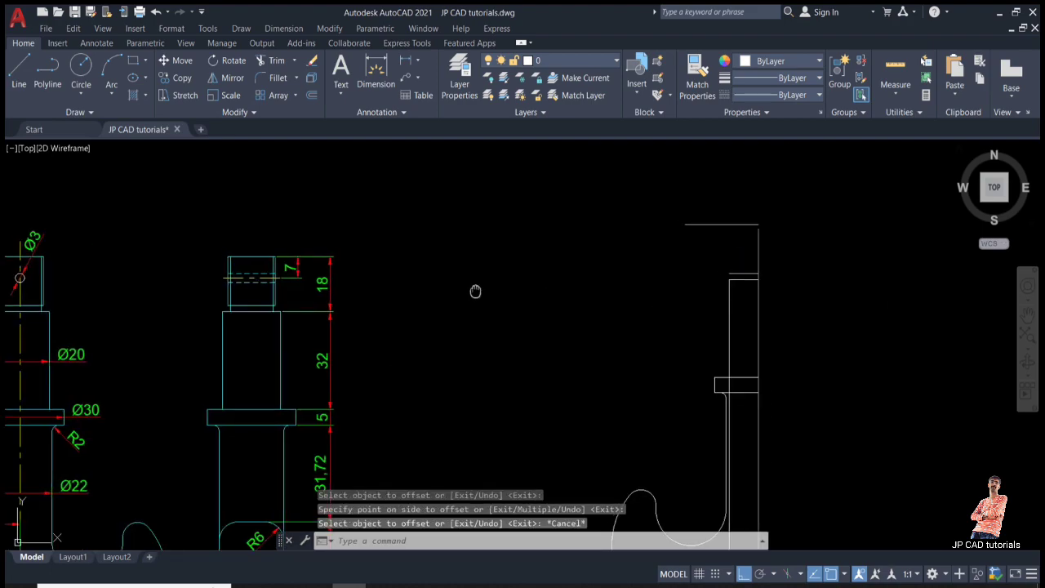
scroll(371, 141, "up", 4)
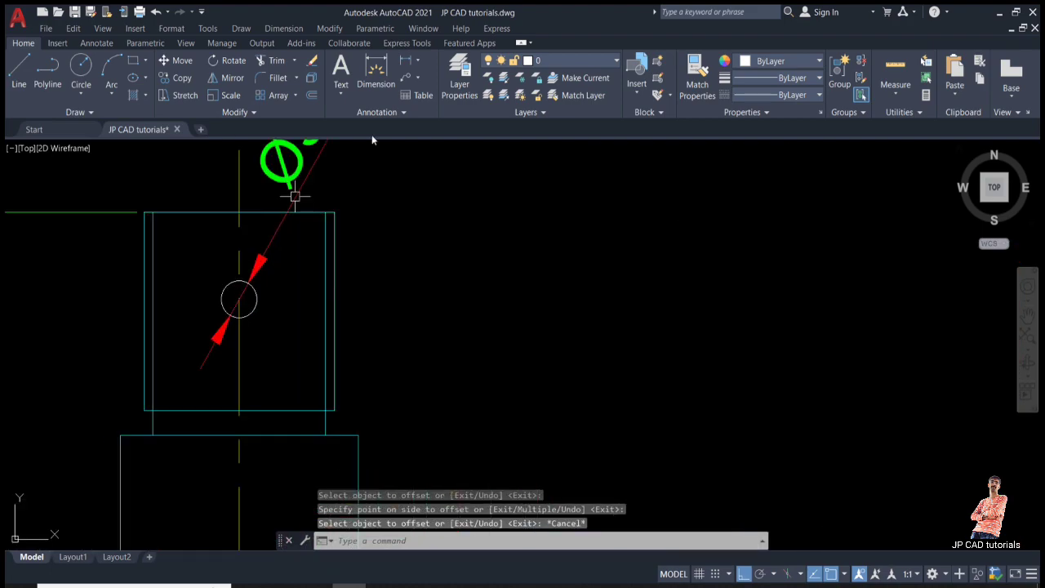
left_click(406, 60)
left_click(143, 300)
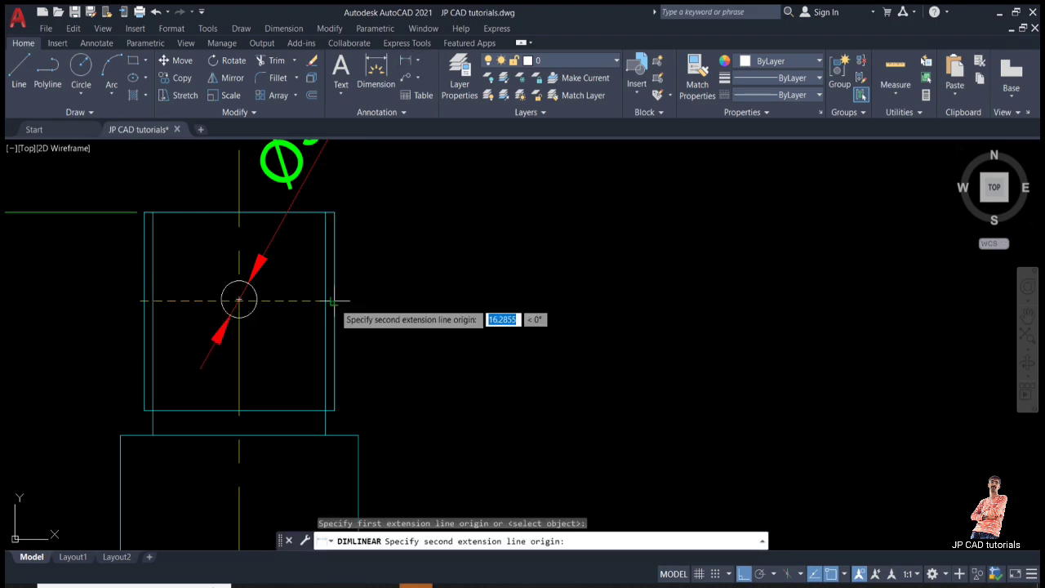
left_click(325, 300)
key("Escape")
key("Return")
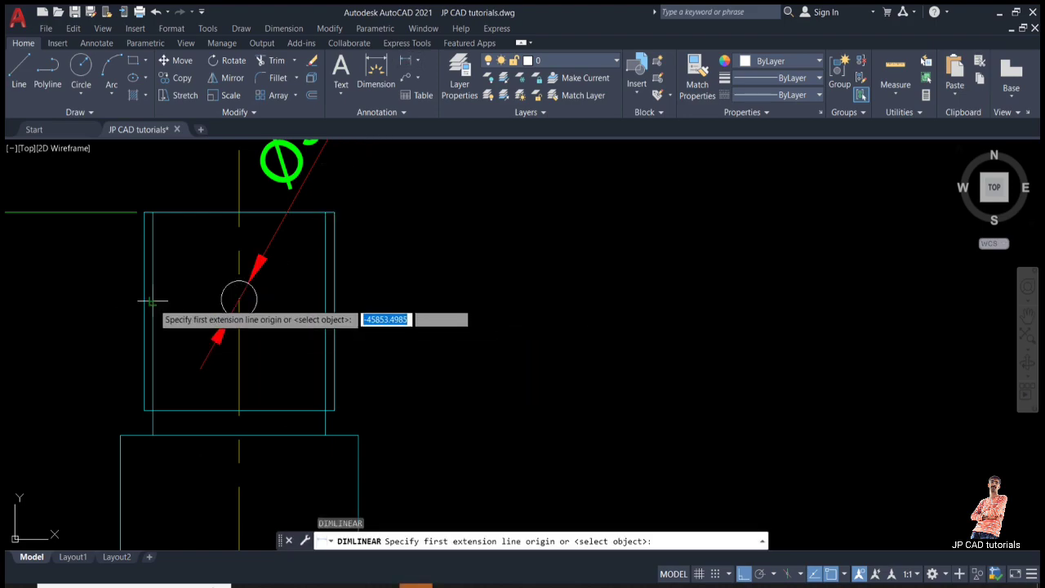
left_click(145, 300)
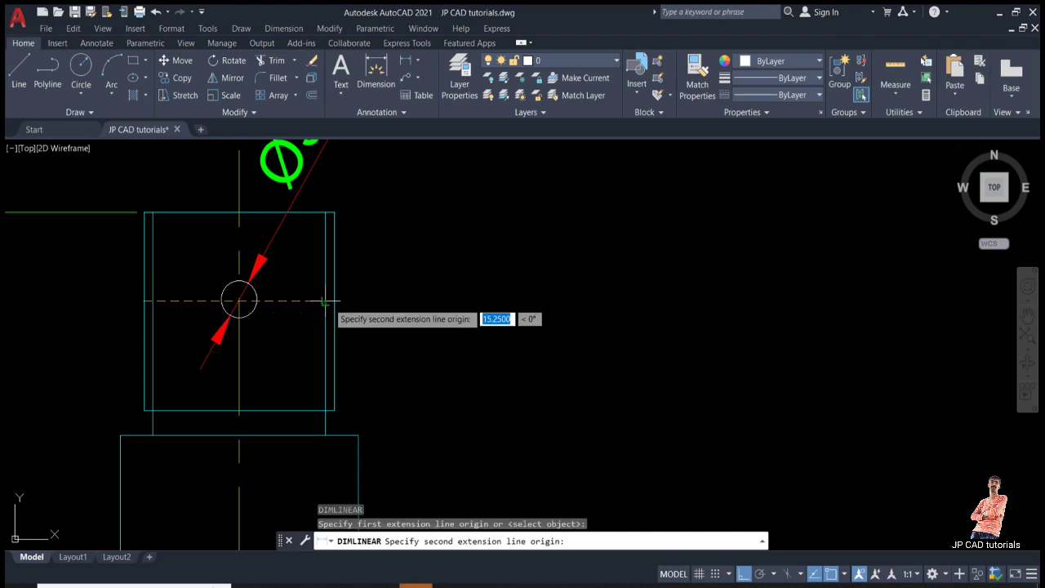
left_click(333, 302)
key("Escape")
scroll(474, 291, "down", 5)
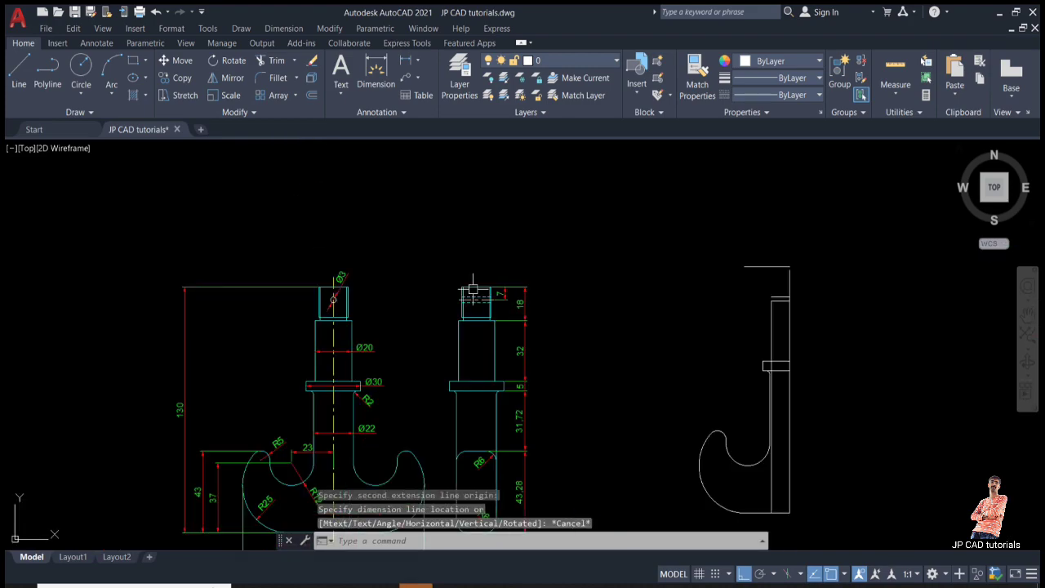
- Offset the new front view's vertical centre line by 16/2 to the left as the top end's outer edge
scroll(620, 326, "up", 6)
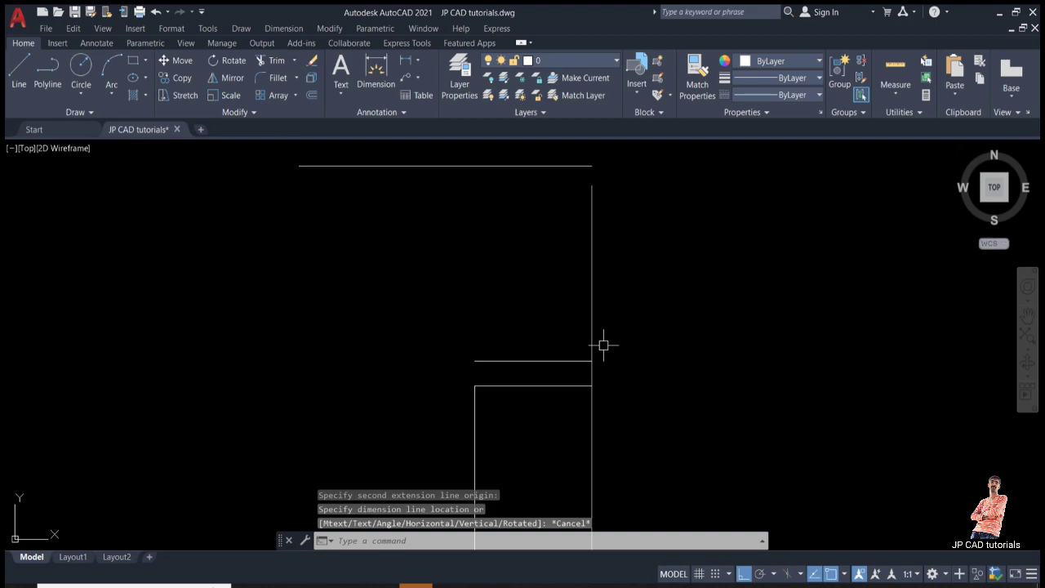
key("Return")
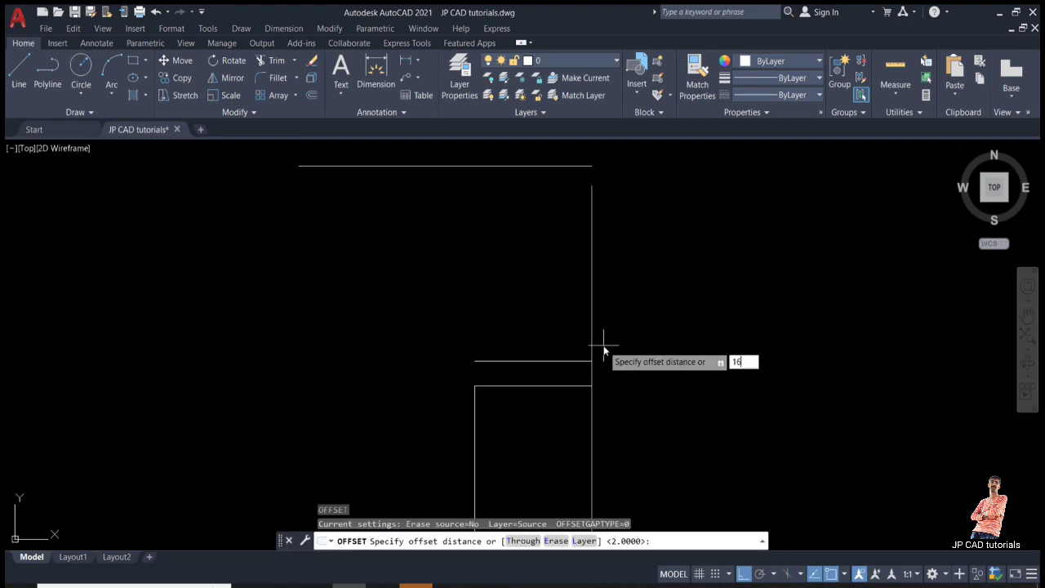
key("Return")
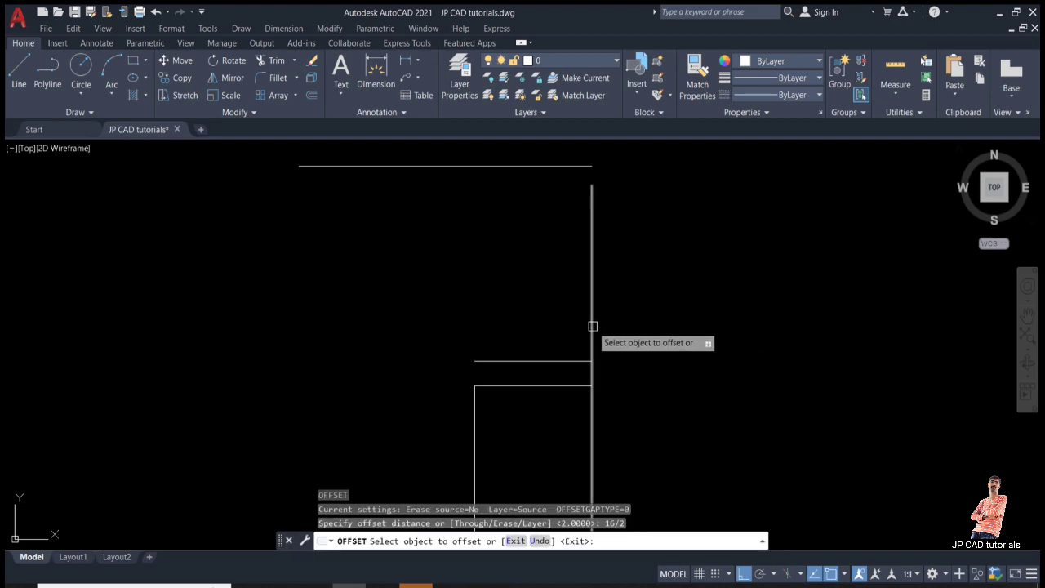
left_click(592, 329)
left_click(527, 308)
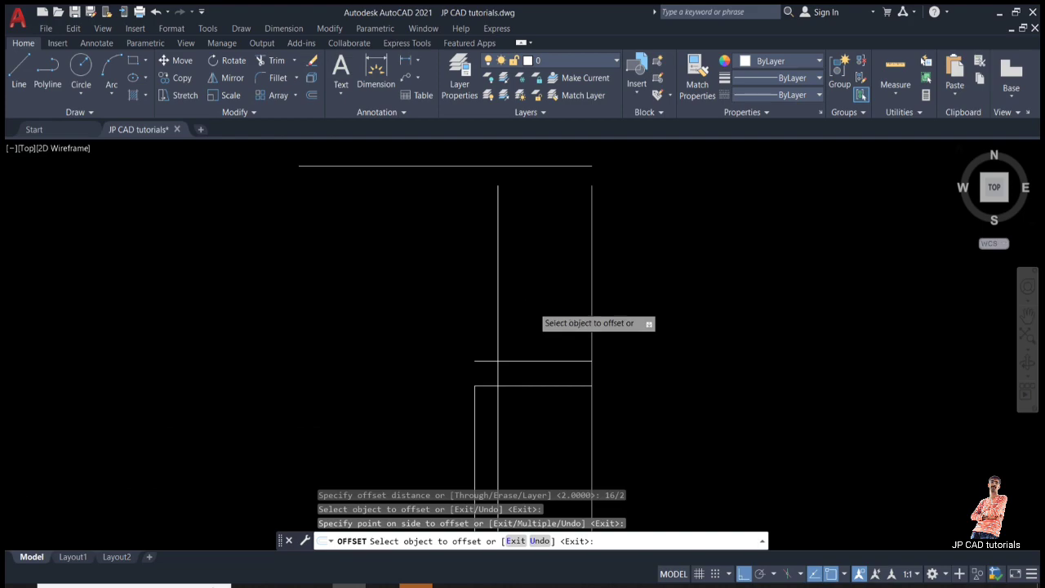
scroll(465, 294, "down", 4)
key("Return")
- Measure the gap between the outer edge and adjacent inner line of the reference top end, discarding the dimension
scroll(102, 323, "up", 5)
scroll(116, 317, "up", 2)
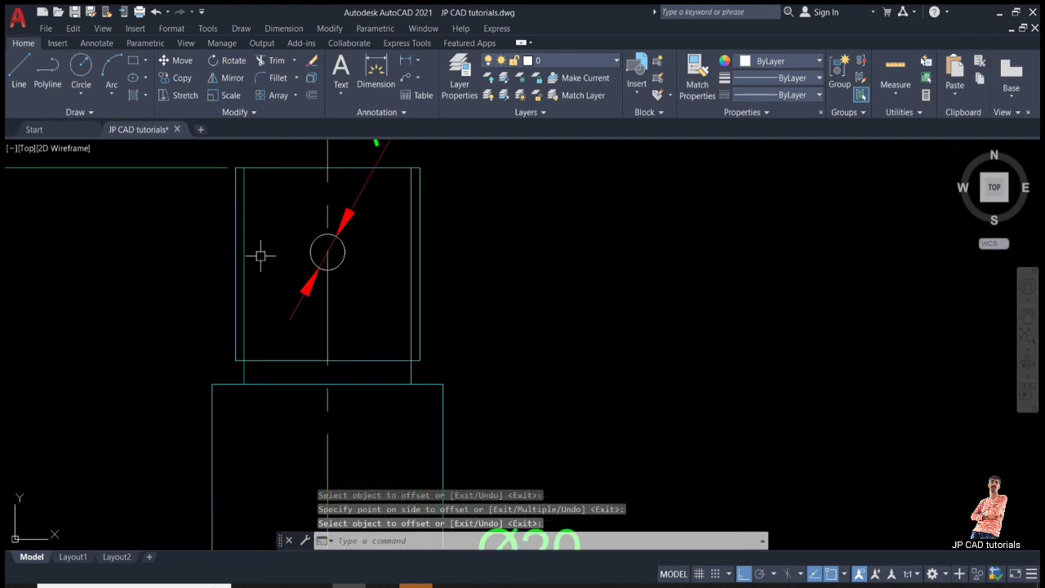
middle_click_drag(263, 255, 269, 376)
left_click(406, 63)
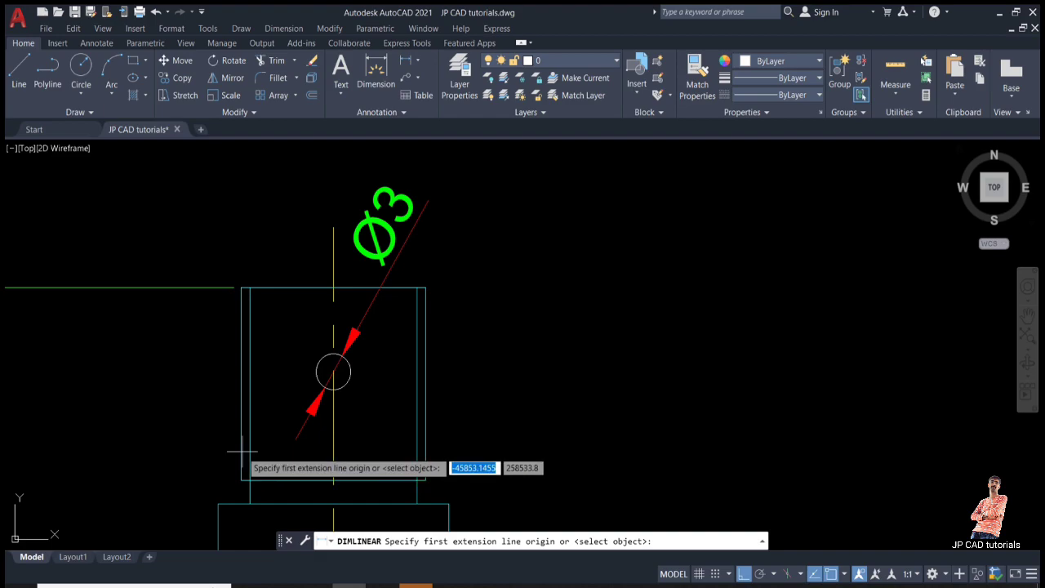
left_click(241, 409)
left_click(250, 416)
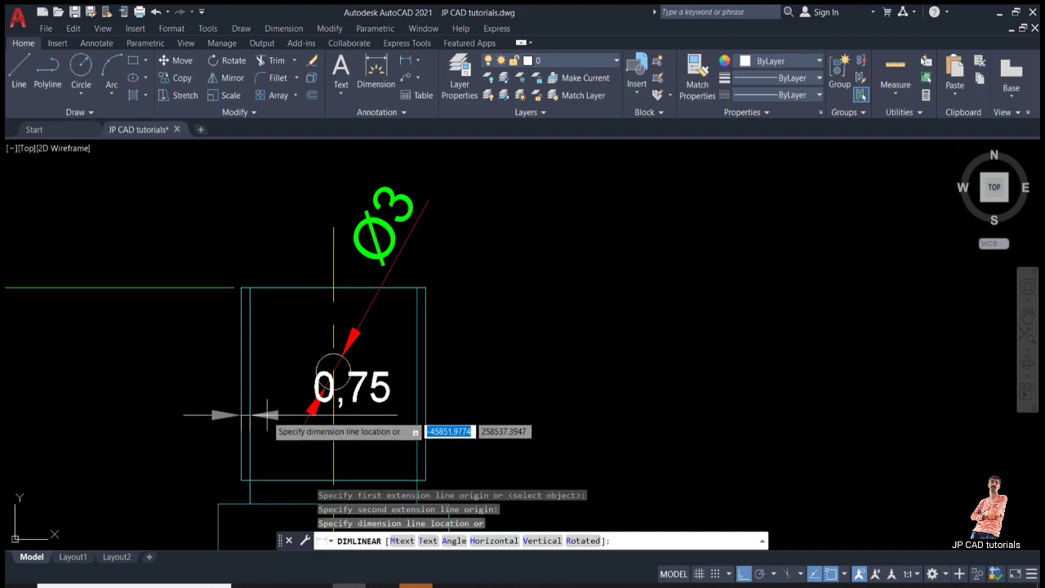
key("Escape")
- Offset the top end's outer edge 0.75 mm inward to create the inner line
scroll(235, 399, "down", 8)
scroll(766, 414, "up", 8)
middle_click_drag(600, 361, 598, 475)
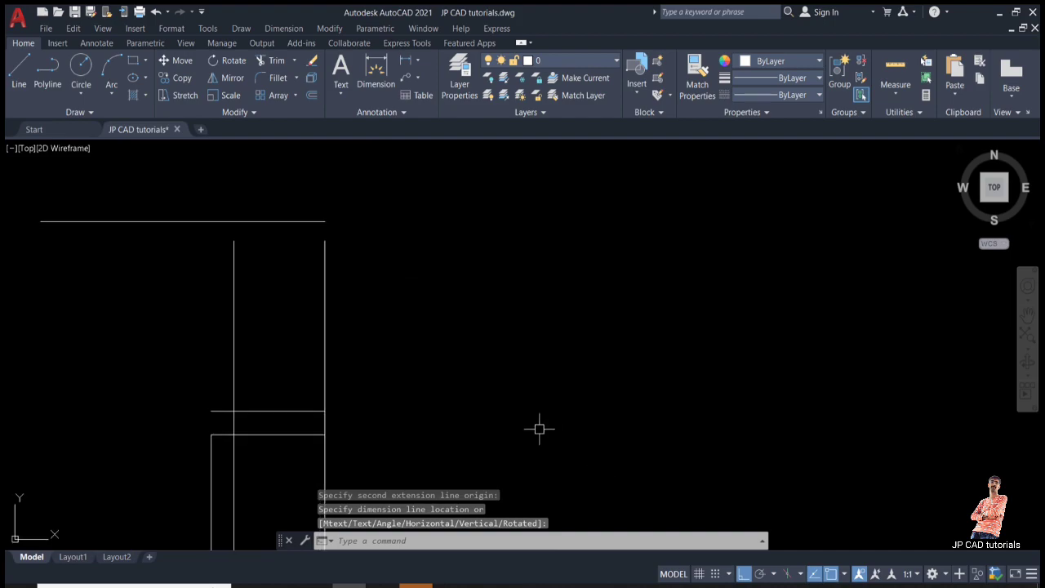
key("Return")
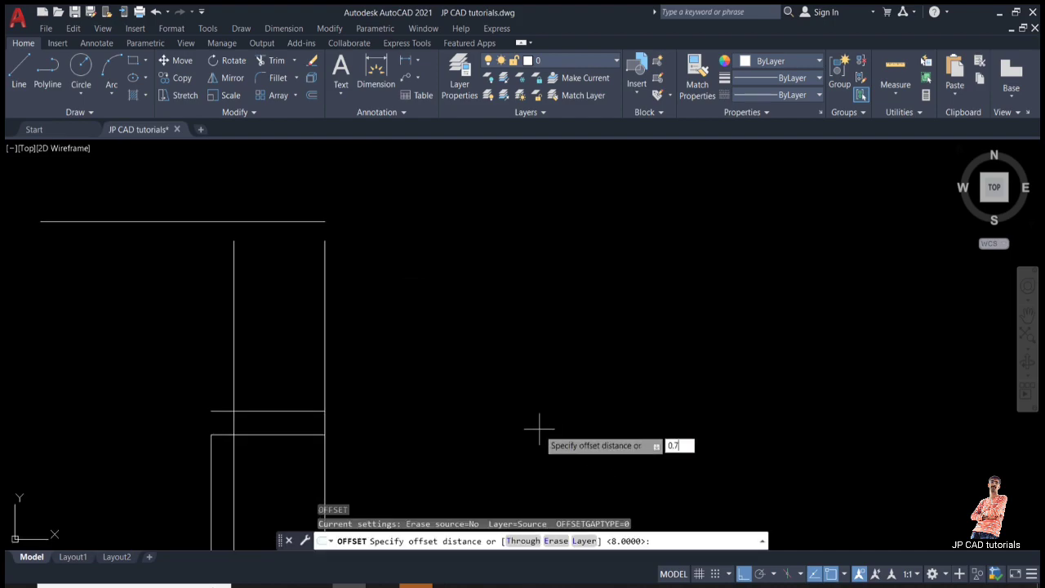
type("0.75")
key("Return")
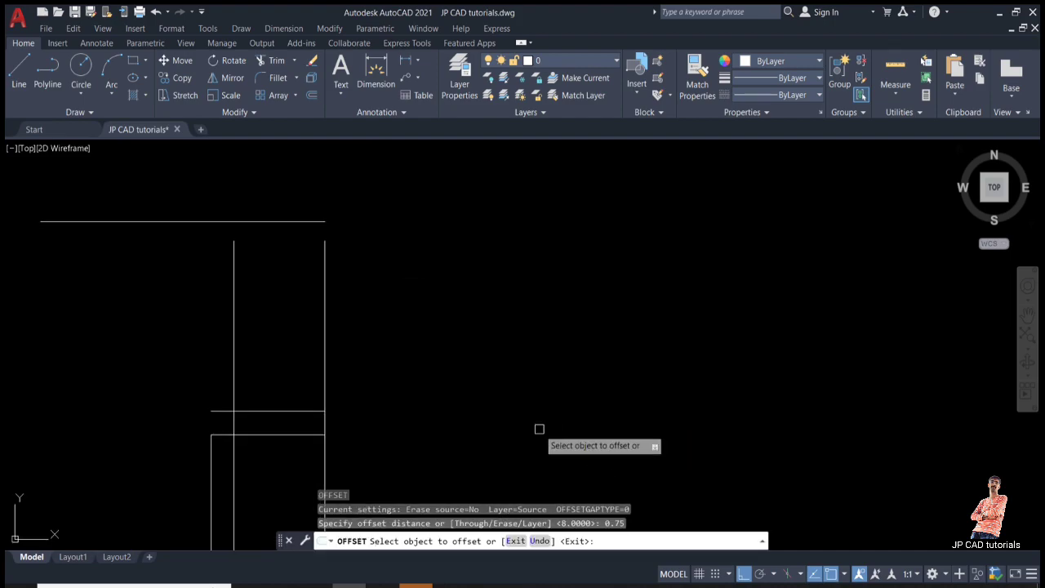
left_click(234, 306)
left_click(251, 307)
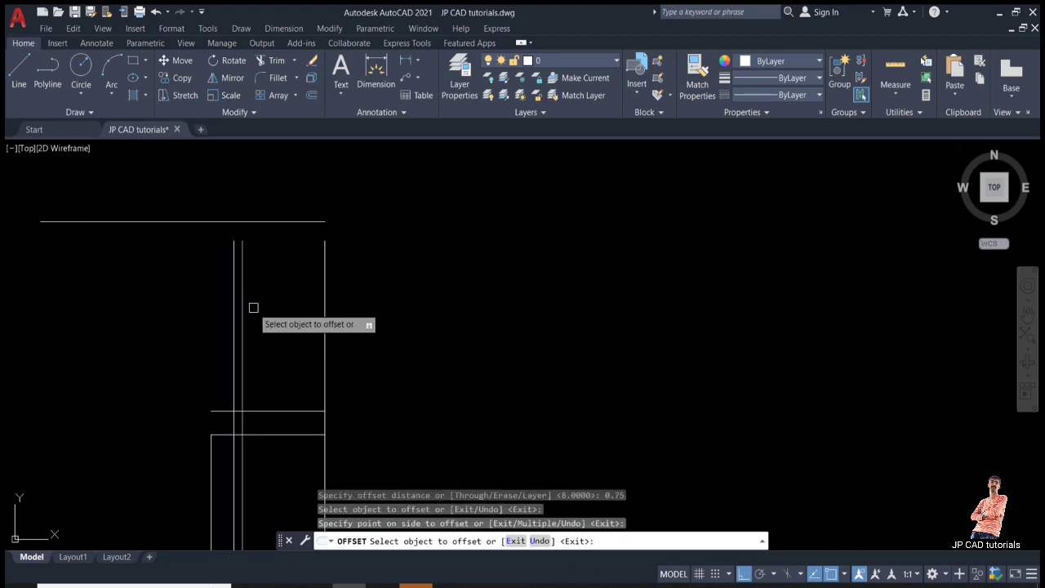
key("Return")
key("Return")
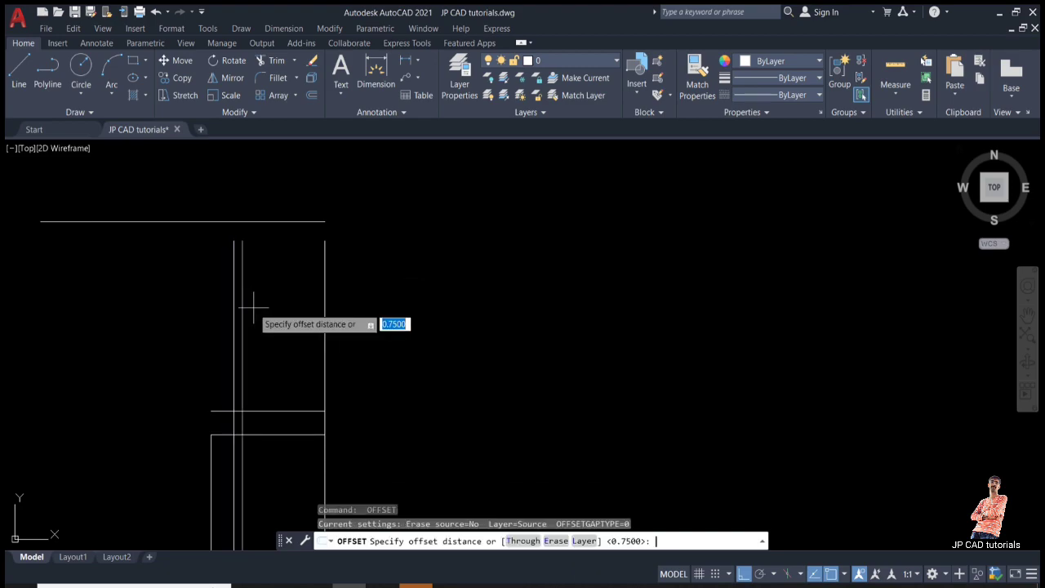
key("Escape")
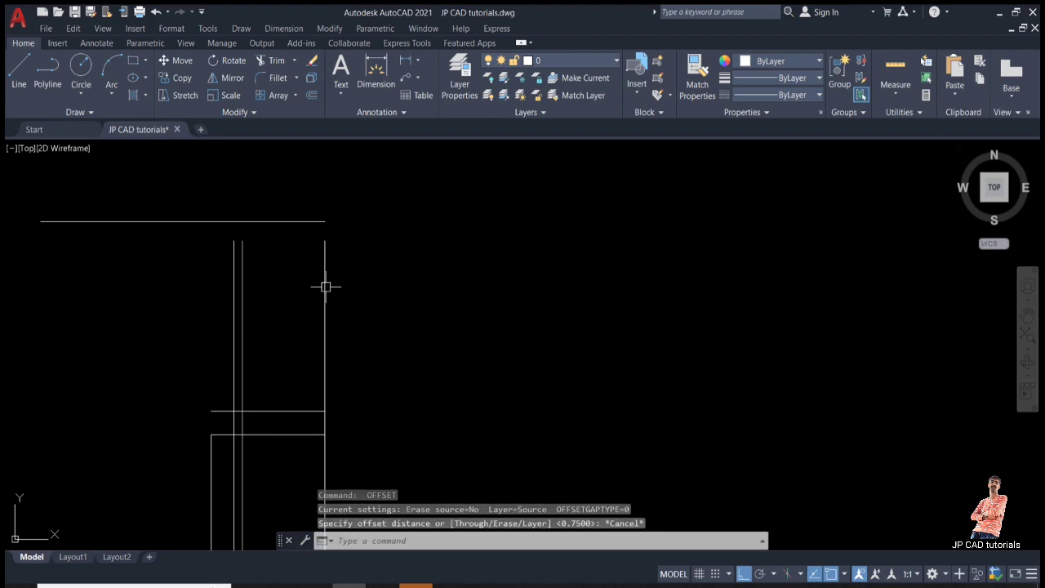
- Extend the centre line and both vertical lines of the top end up to the top edge line
type("ex")
key("Return")
left_click(325, 285)
left_click(234, 263)
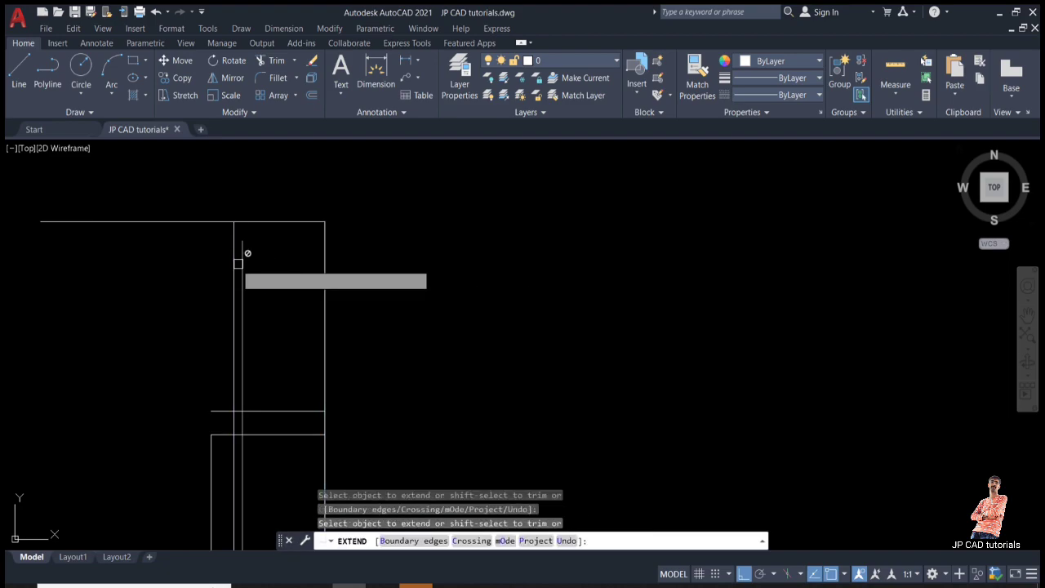
left_click_drag(248, 258, 236, 257)
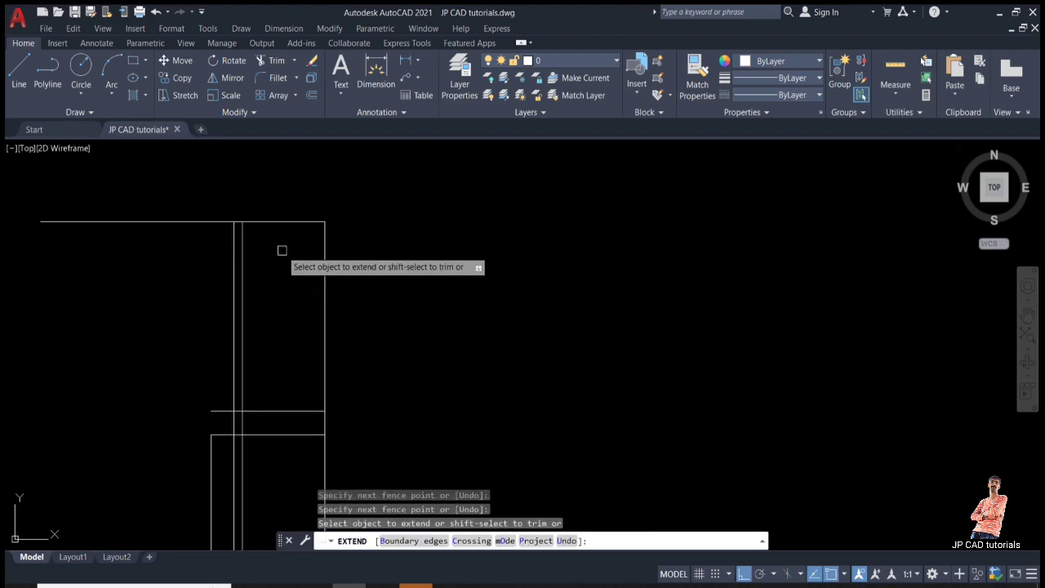
key("Escape")
- Trim the top end's lower line overhang, its outer edge below that line, and the inner line below the shoulder
type("tr")
key("Return")
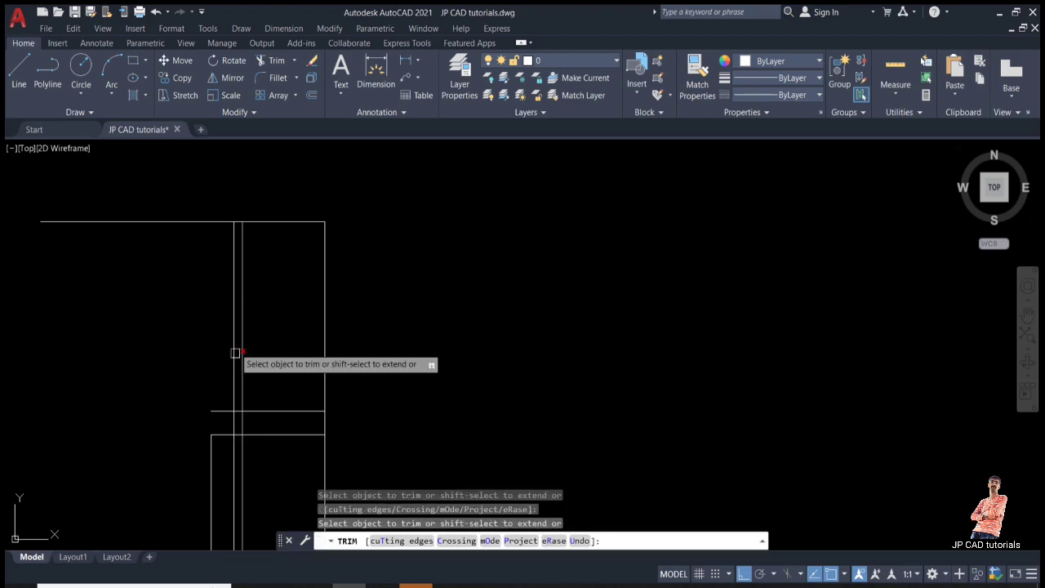
left_click(234, 422)
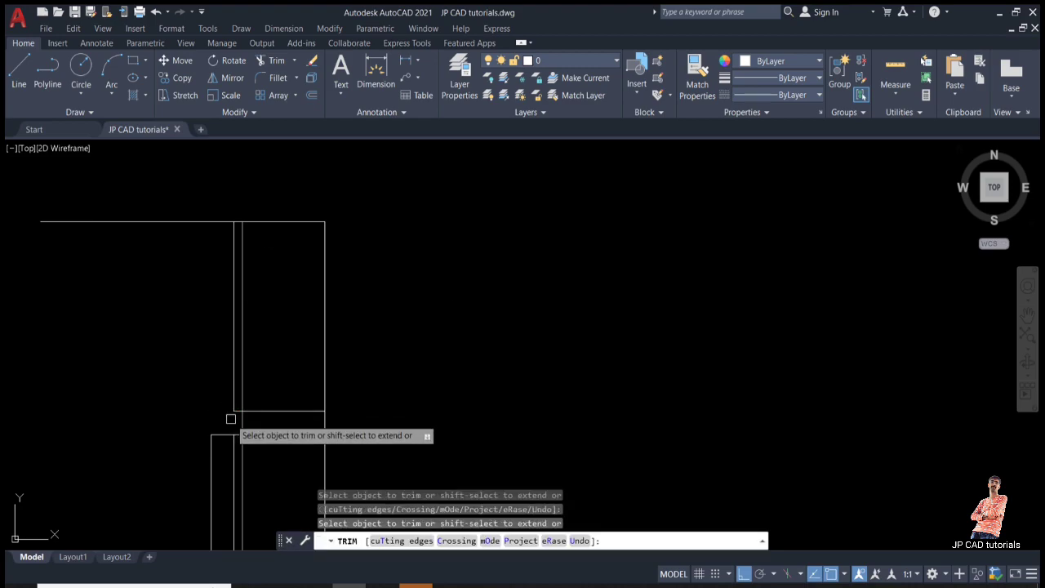
left_click(233, 477)
- Remove the leftover Ø20 edge line running through and below the collar
scroll(341, 293, "down", 8)
scroll(323, 407, "up", 4)
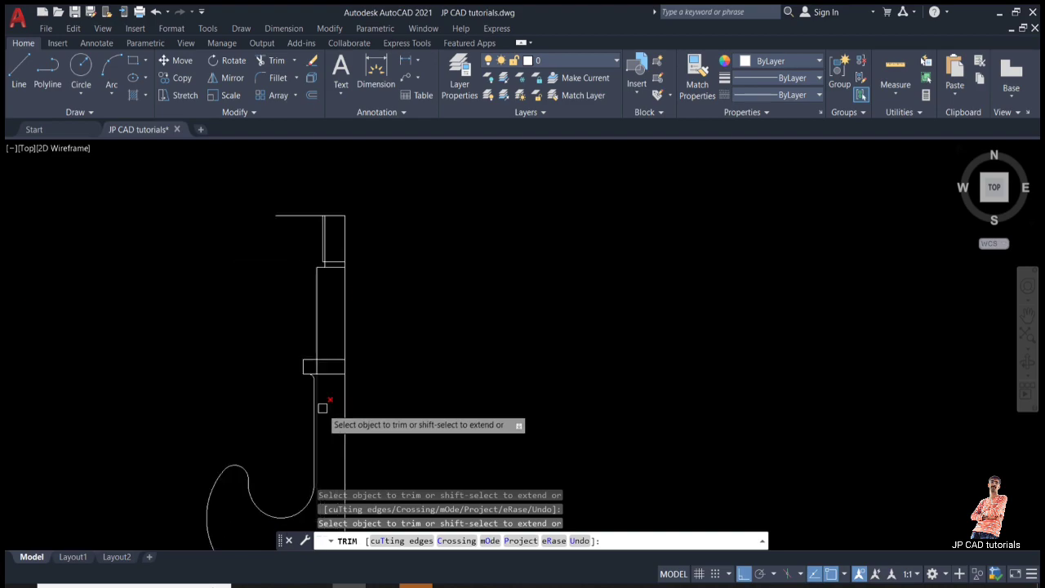
left_click(312, 340)
key("Return")
scroll(311, 359, "up", 5)
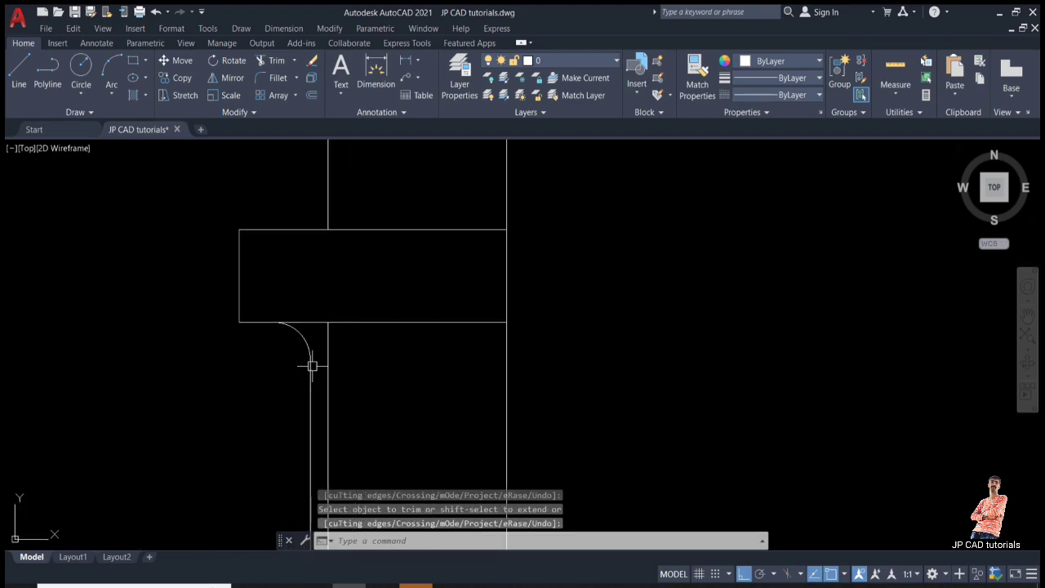
left_click(325, 358)
key("Delete")
- Trim the top edge line's overhang beyond the top end's outer edge
scroll(325, 357, "down", 5)
scroll(350, 303, "up", 2)
scroll(334, 343, "down", 3)
scroll(318, 252, "up", 1)
key("Return")
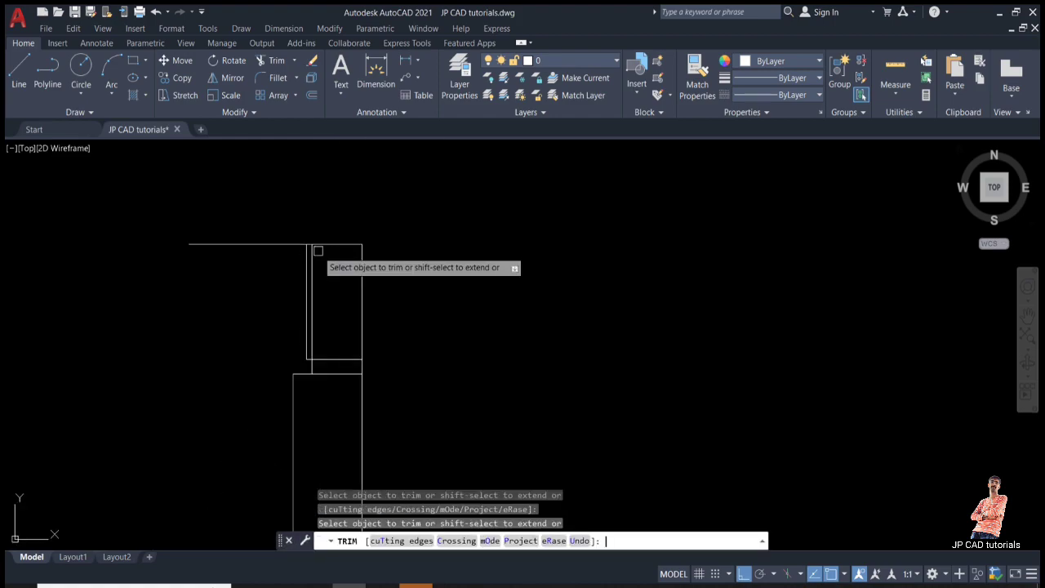
scroll(371, 257, "down", 2)
scroll(351, 314, "up", 1)
scroll(390, 265, "down", 1)
key("Escape")
- Mirror the completed left half of the hook about the vertical centre line, keeping the original
scroll(391, 265, "down", 4)
middle_click_drag(390, 263, 394, 228)
scroll(394, 222, "up", 2)
left_click(383, 171)
scroll(384, 171, "down", 4)
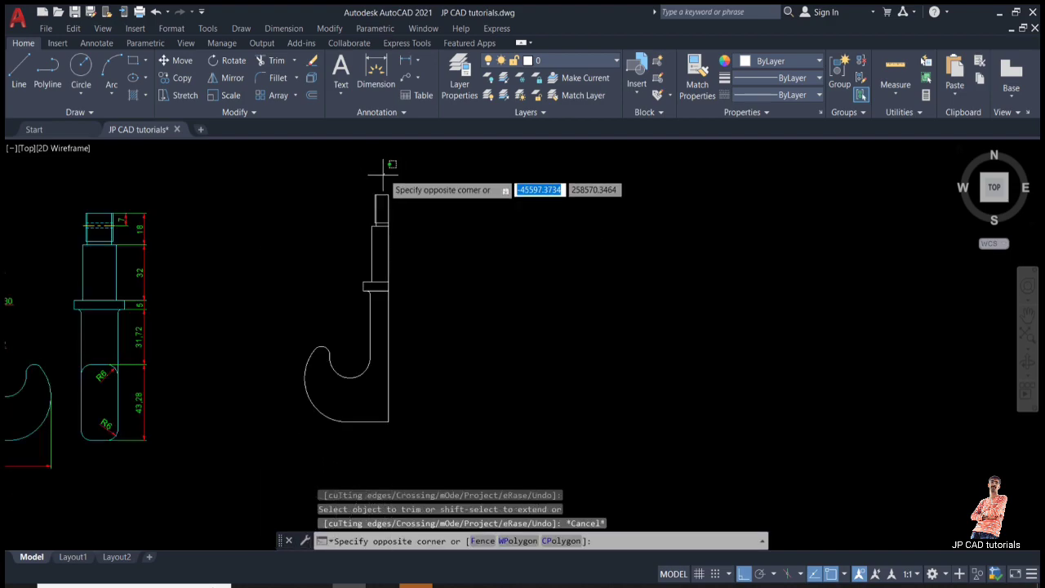
left_click(304, 378)
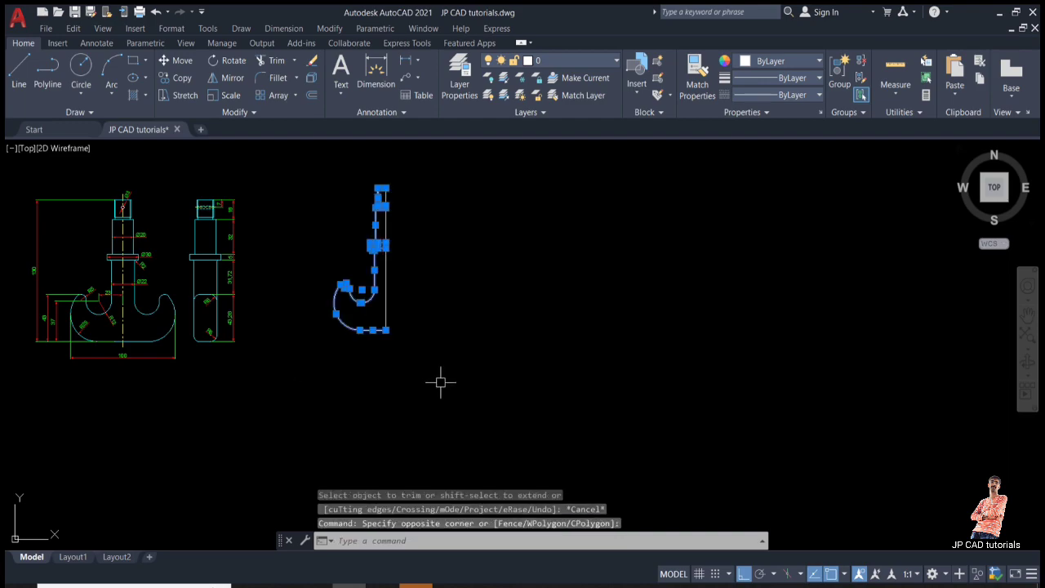
key("Return")
left_click(386, 331)
left_click(384, 373)
key("Return")
- Draw horizontal projection lines from the hook's bottom and top edges out to the right for the side view
scroll(380, 367, "up", 3)
scroll(411, 359, "down", 1)
mouse_move(412, 359)
middle_mouse_down()
mouse_move(645, 369)
mouse_move(682, 346)
middle_mouse_up()
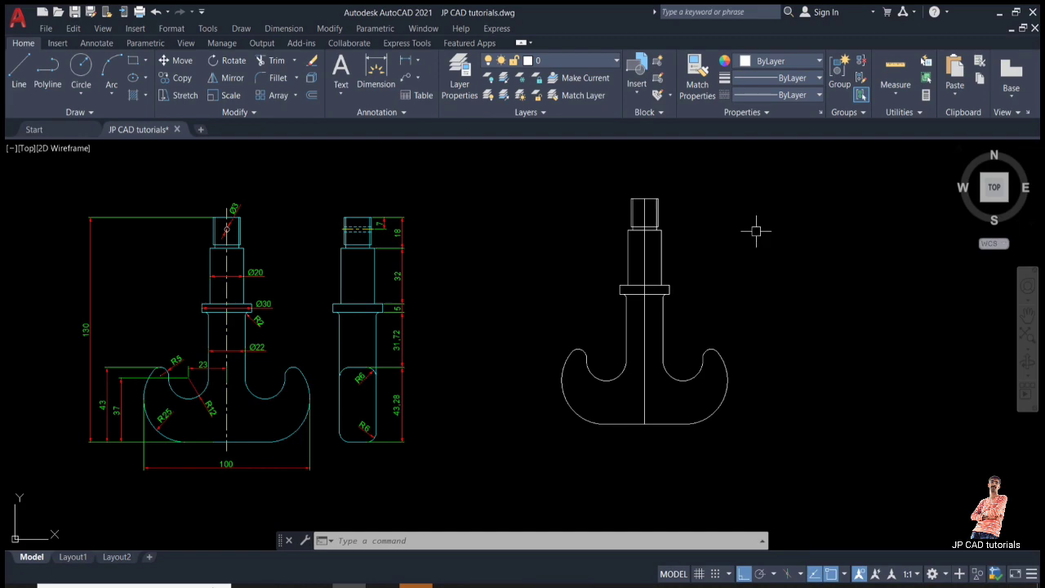
type("l")
key("Return")
left_click(687, 424)
left_click(899, 424)
key("Return")
key("Return")
left_click(658, 198)
left_click(905, 210)
key("Return")
- Draw a vertical line crossing both projection lines as the side view's centre line
key("Return")
left_click(791, 171)
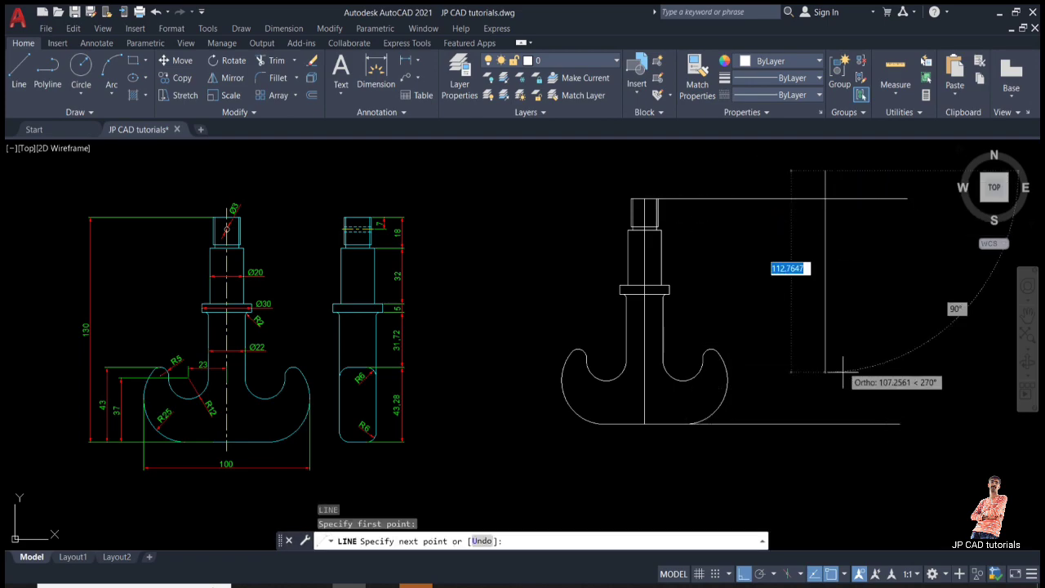
left_click(828, 462)
key("Return")
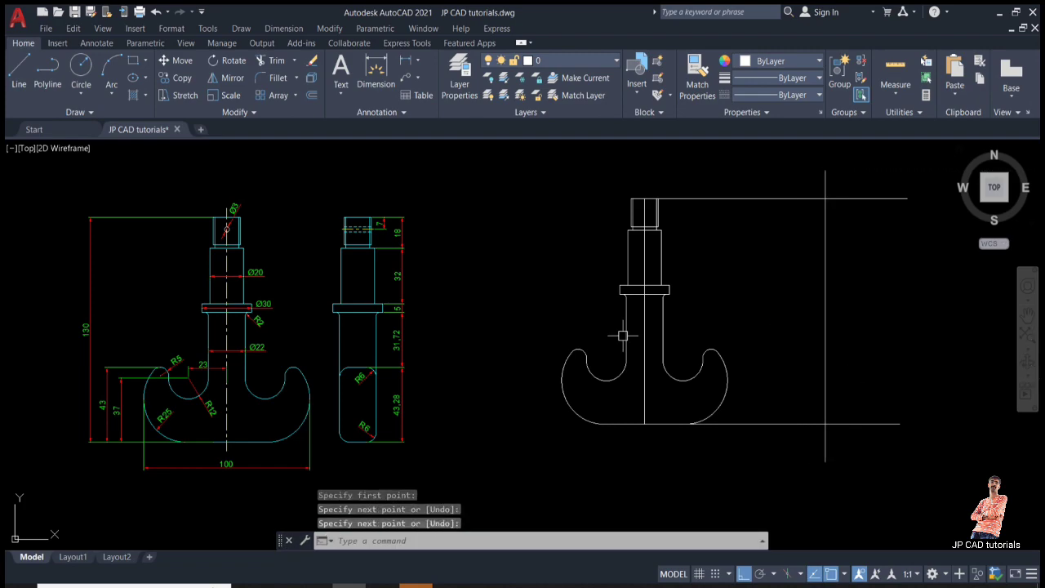
- Measure the width of the rounded lower block in the reference side view with a linear dimension, without placing it
scroll(360, 281, "up", 2)
middle_click_drag(369, 425, 413, 257)
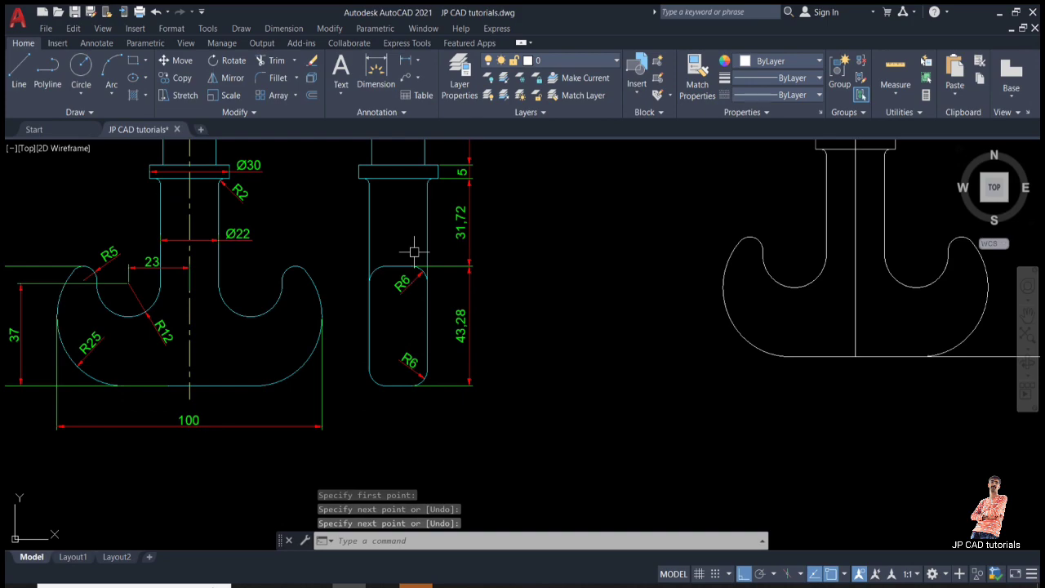
left_click(408, 62)
scroll(375, 327, "up", 4)
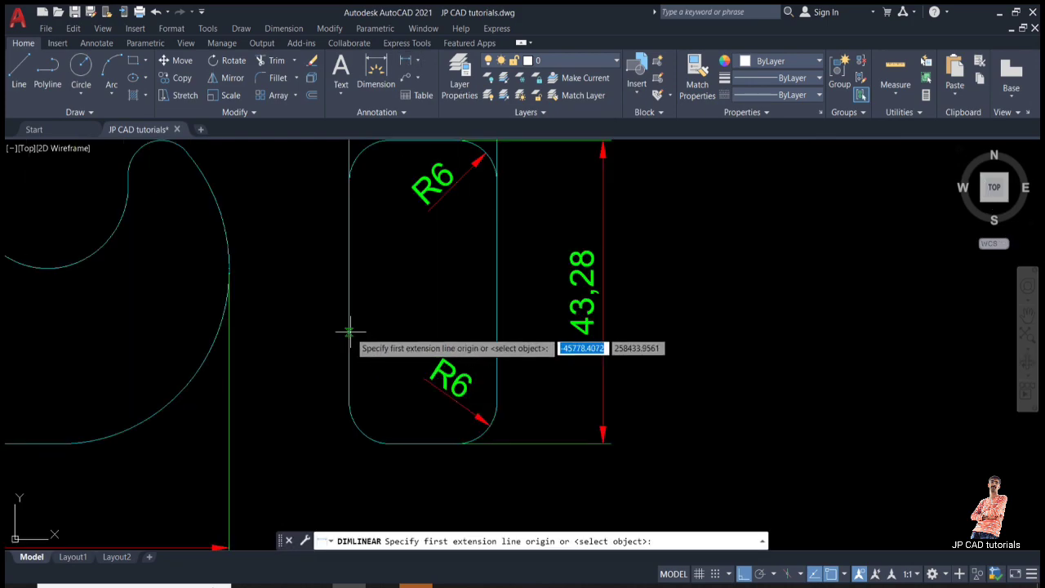
left_click(349, 333)
left_click(498, 332)
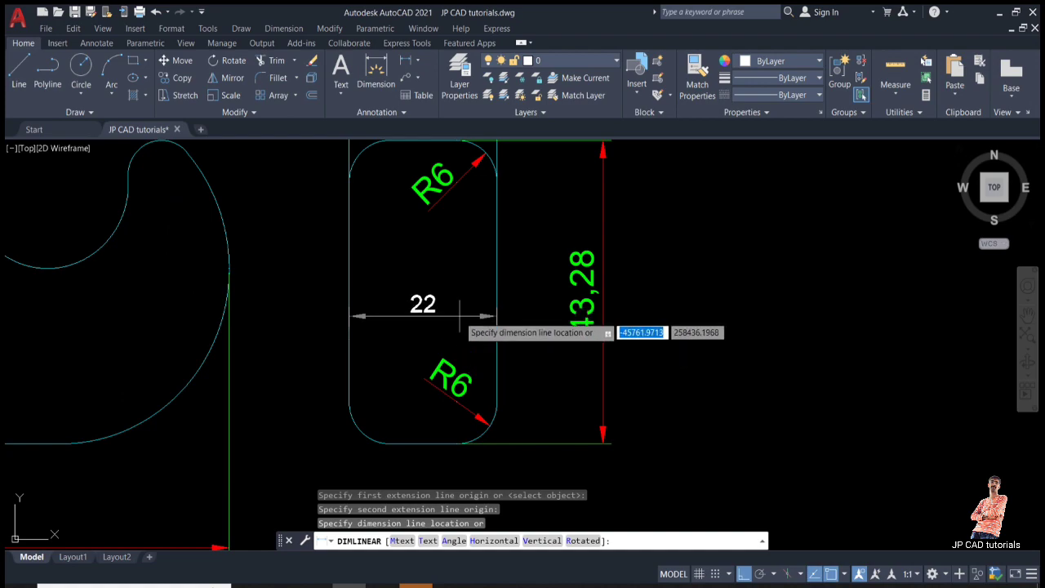
key("Escape")
- Offset the new side view's vertical centre line to the left by 22/2
scroll(460, 318, "down", 7)
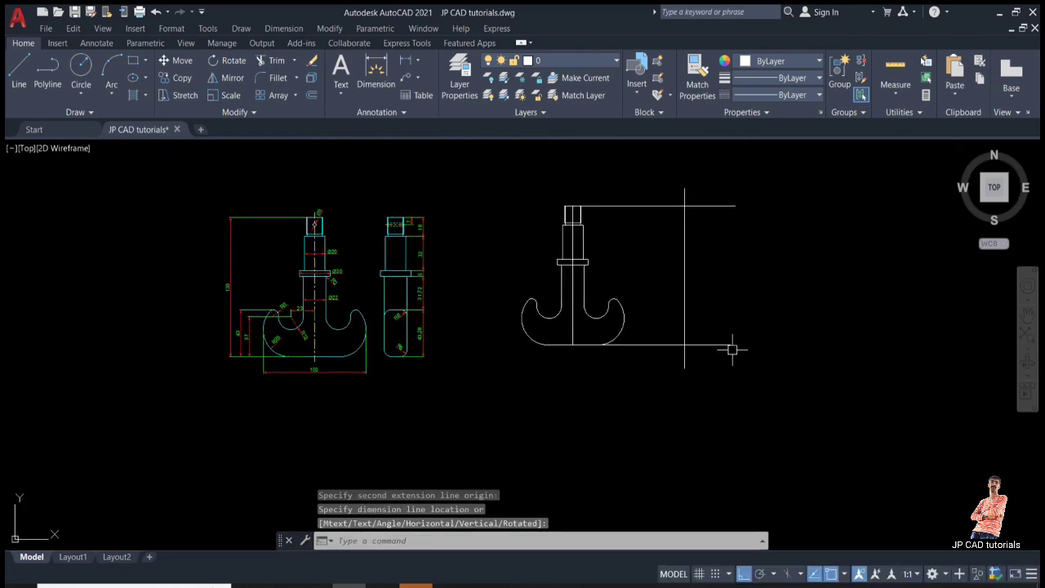
type("o")
key("Return")
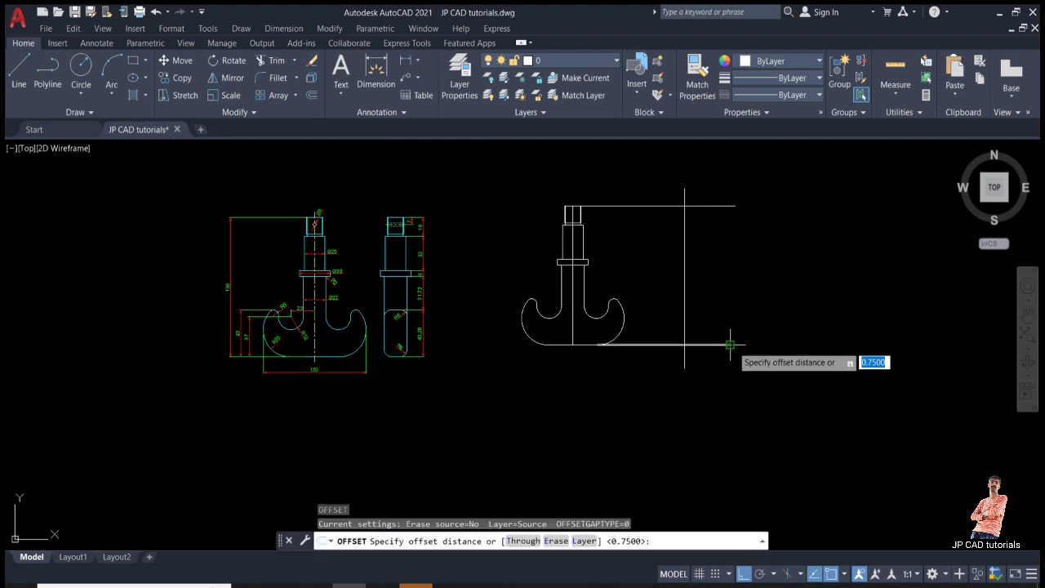
type("22/2")
key("Return")
scroll(732, 344, "up", 2)
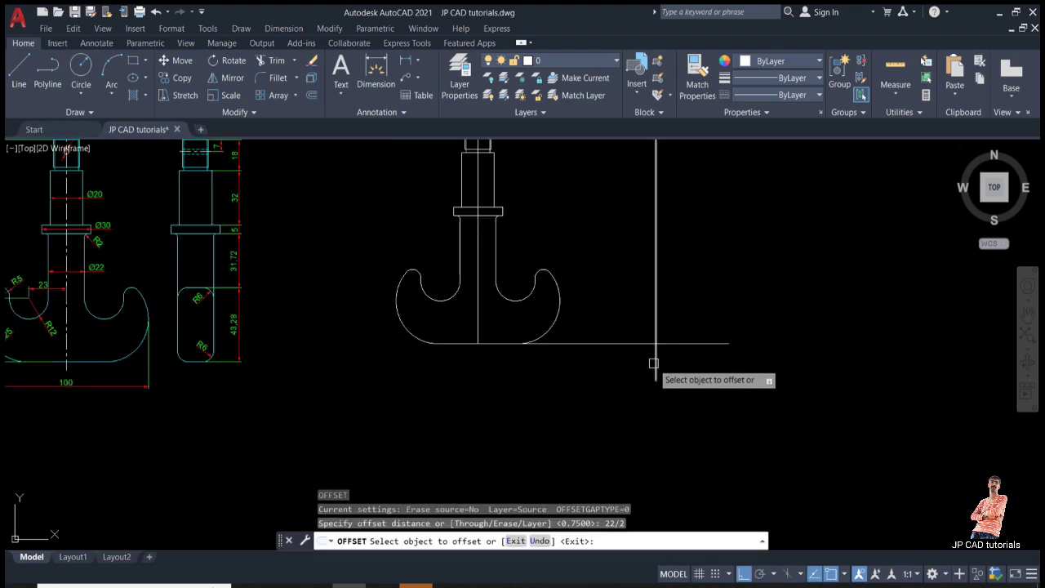
left_click(655, 362)
left_click(625, 359)
middle_click_drag(727, 319, 726, 390)
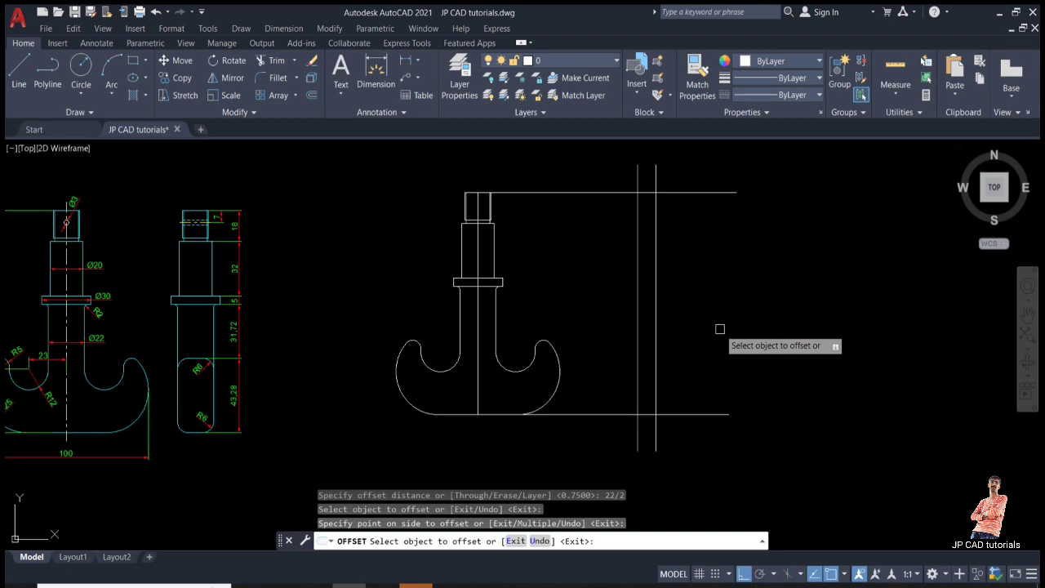
key("Escape")
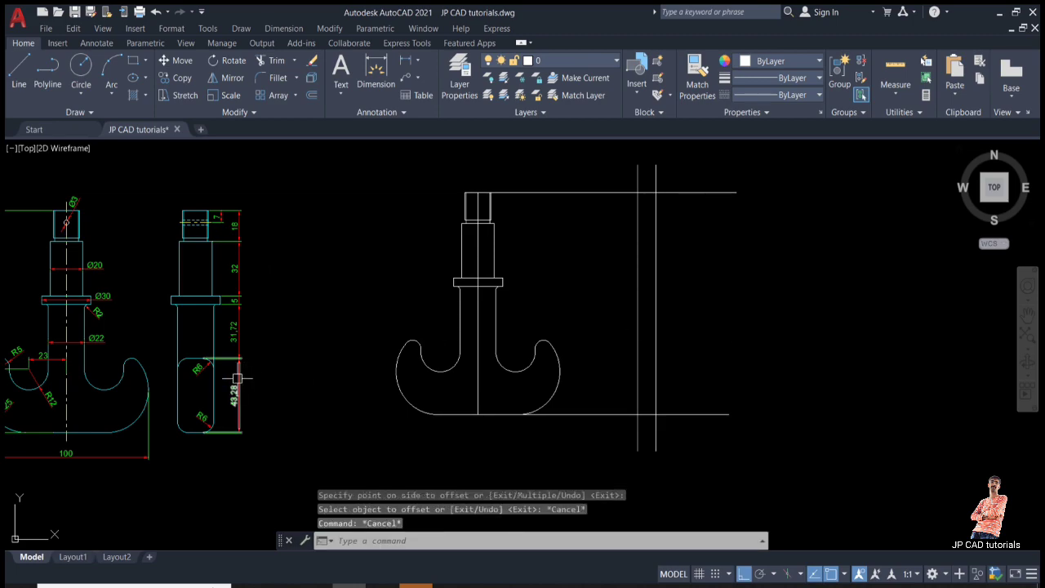
- Draw a horizontal projection line from the top quadrant of the right hook tip across the side view's vertical lines
scroll(181, 361, "up", 2)
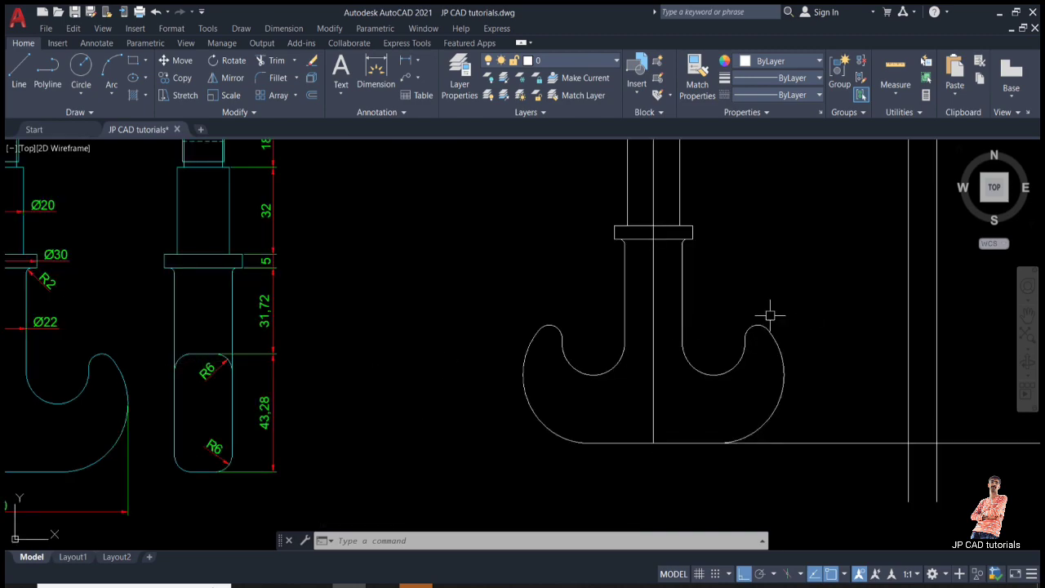
key("Return")
middle_click_drag(769, 310, 626, 329)
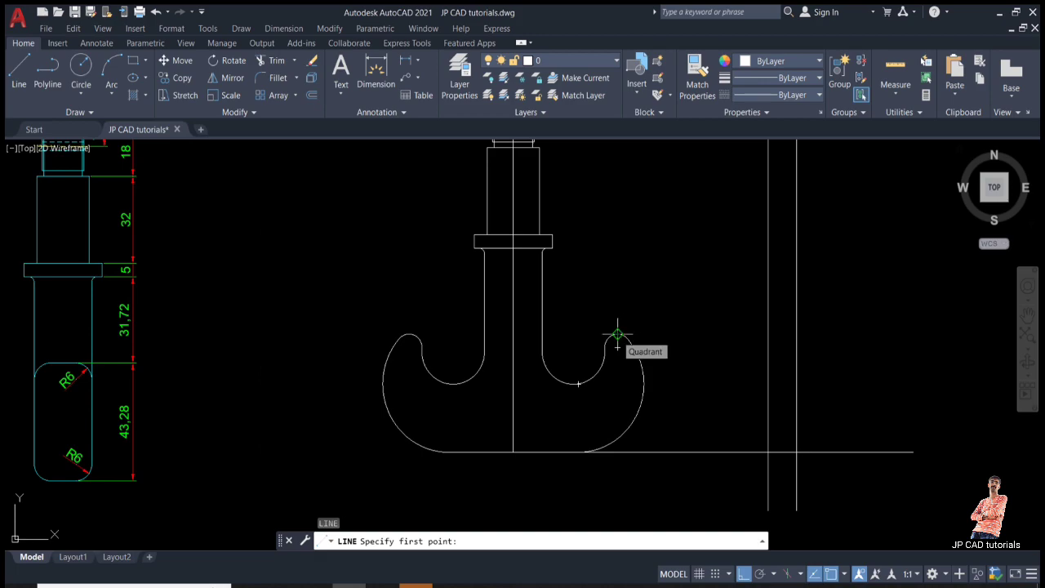
left_click(617, 334)
left_click(855, 333)
key("Return")
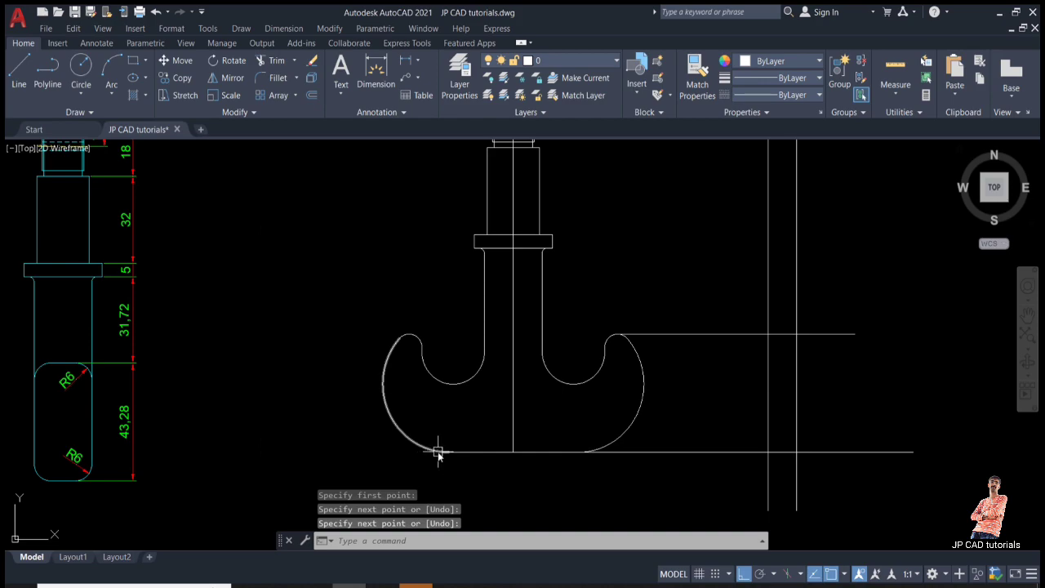
- Trim the hook-tip and bottom projection lines to the side view's half-width strip, and cut the vertical overhangs below the bottom edge
key("Return")
left_click_drag(692, 459, 679, 254)
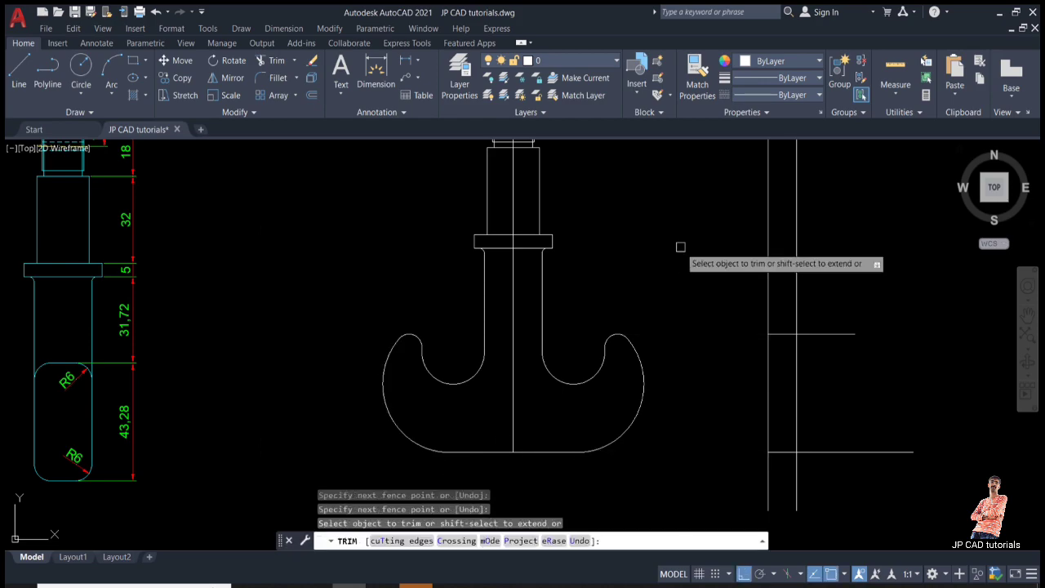
mouse_move(819, 300)
left_mouse_down()
mouse_move(834, 360)
mouse_move(837, 466)
left_mouse_up()
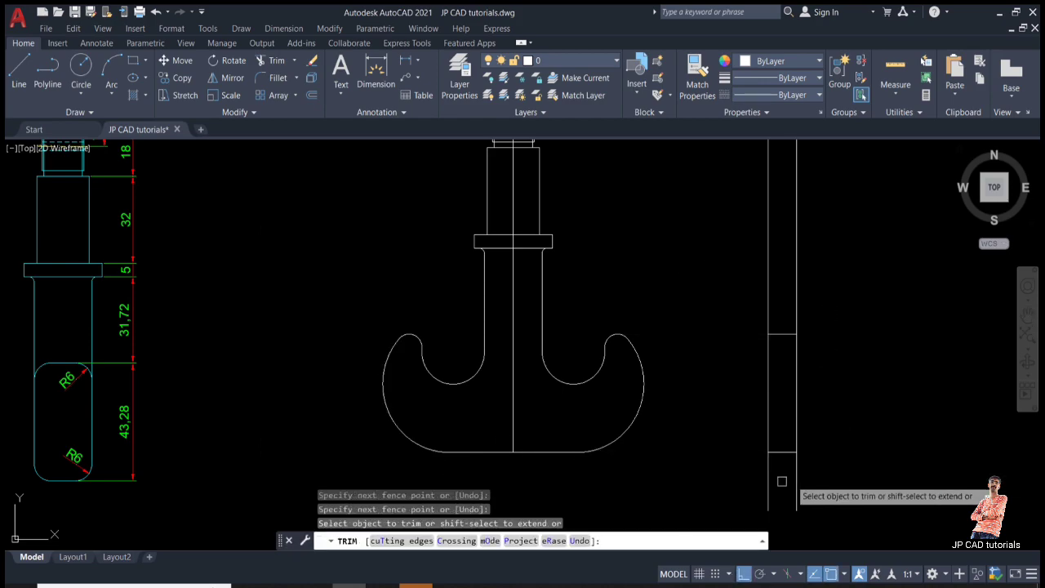
left_click_drag(751, 483, 847, 477)
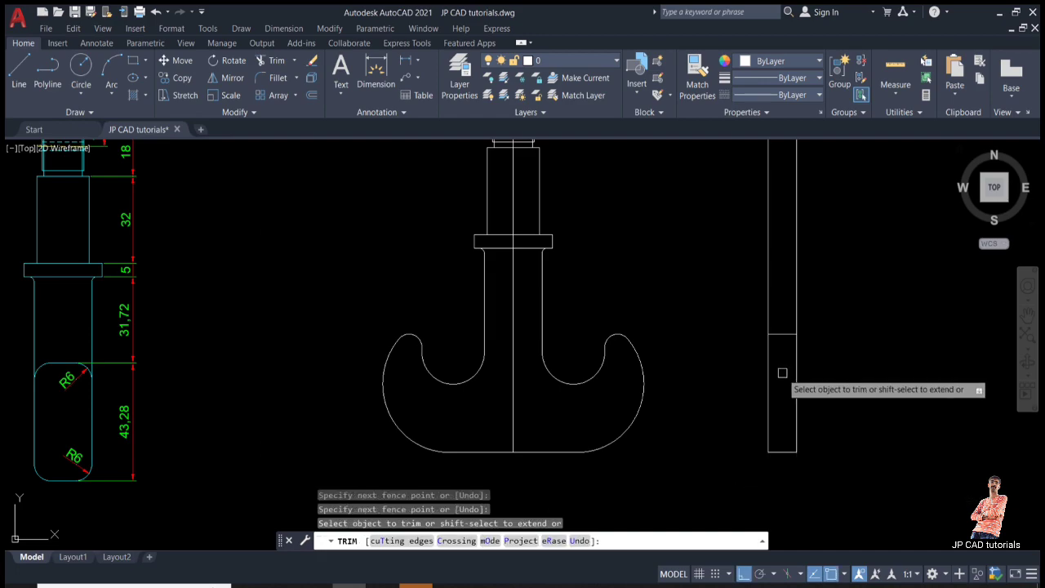
- Trim the top projection line to the half-width strip, the vertical overhangs above it, and the offset line above the hook-tip edge
middle_click_drag(737, 362, 711, 441)
mouse_move(681, 236)
left_mouse_down()
mouse_move(631, 165)
mouse_move(844, 191)
left_mouse_up()
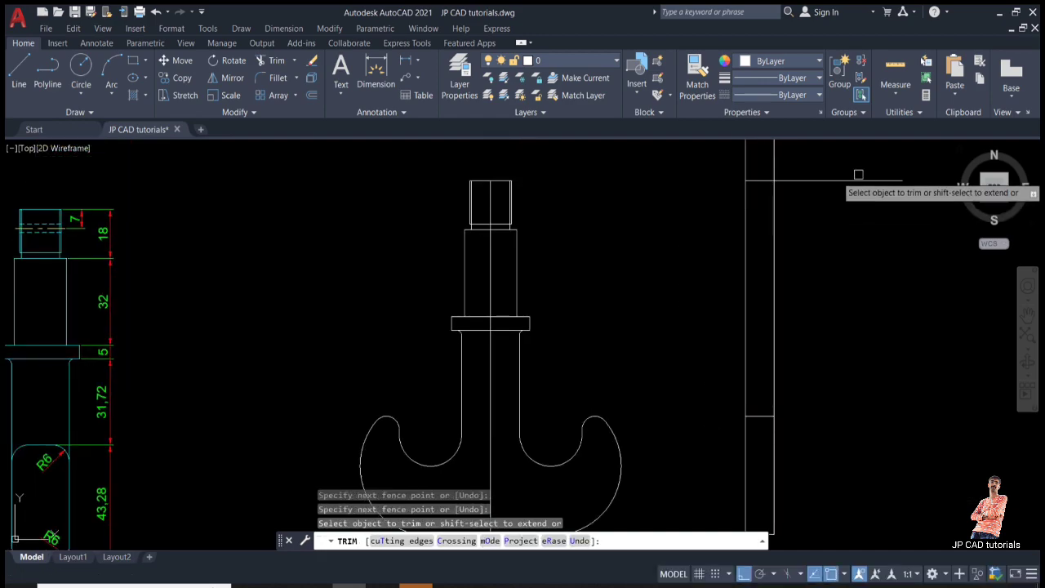
left_click(771, 152)
left_click(742, 159)
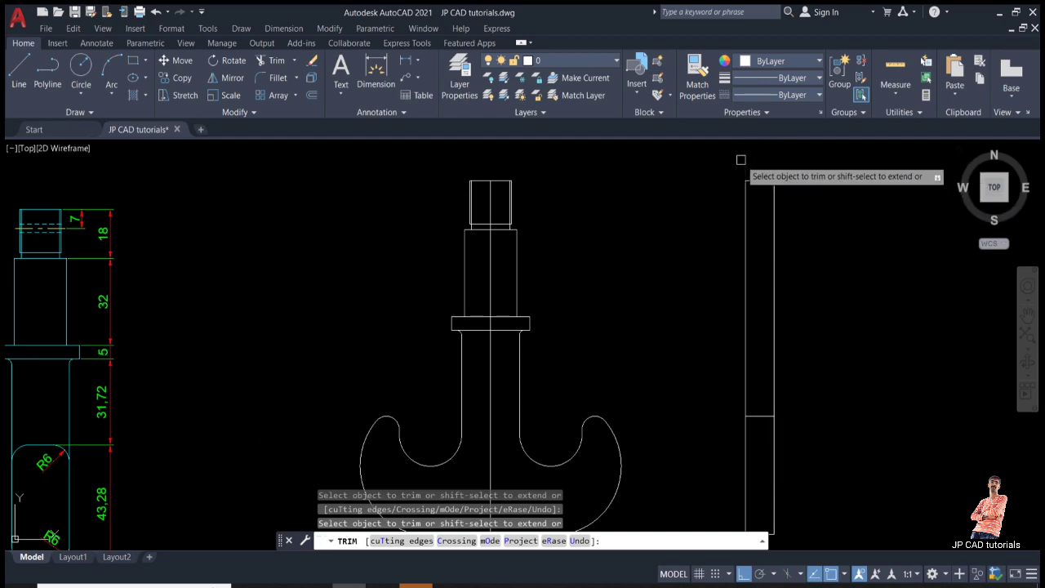
left_click(744, 327)
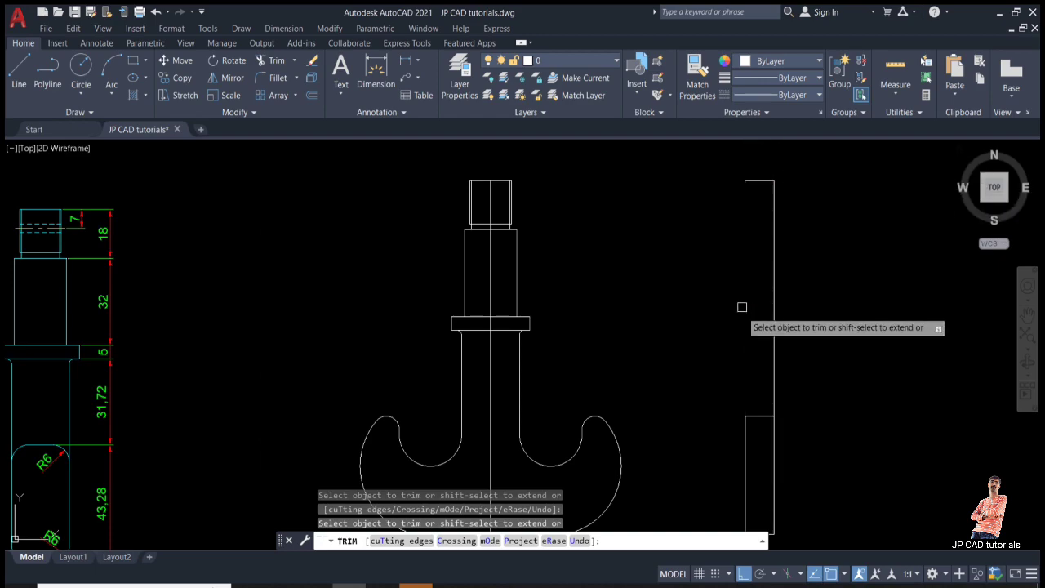
scroll(745, 296, "down", 2)
key("Escape")
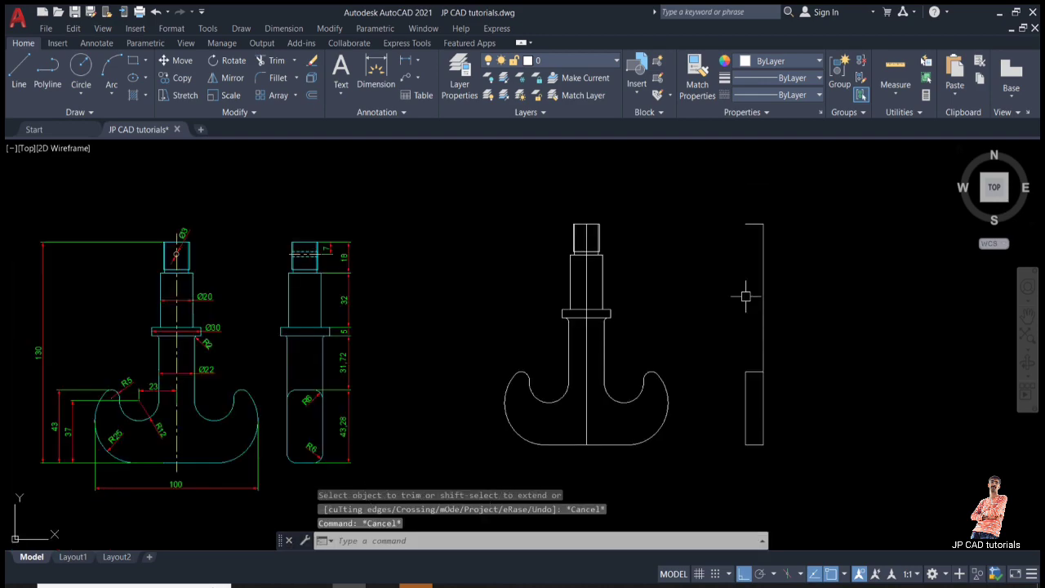
- Draw horizontal projection lines from the collar's lower and upper right corners past the side view's centre line
scroll(658, 406, "up", 2)
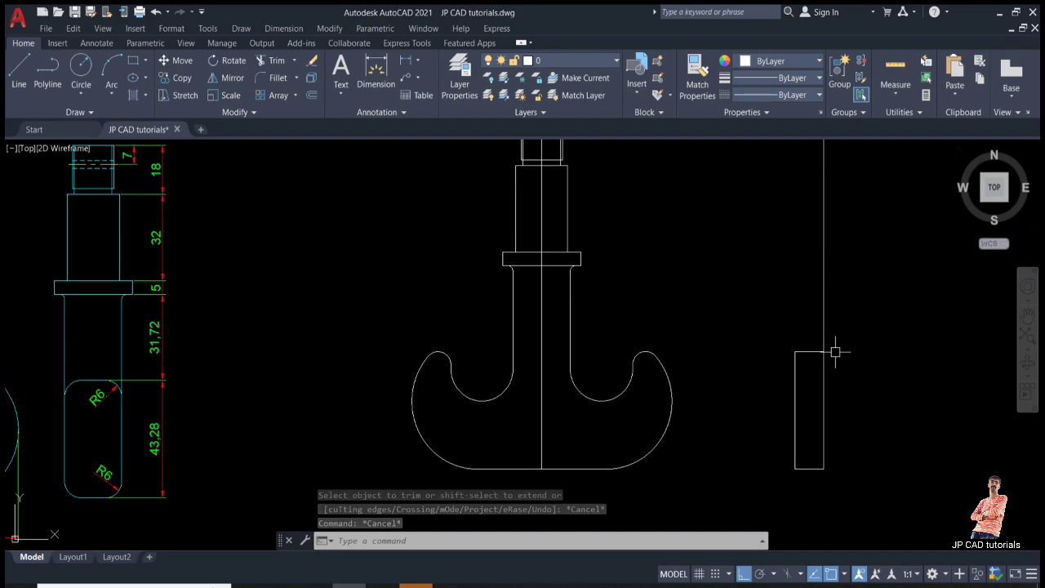
scroll(835, 352, "down", 2)
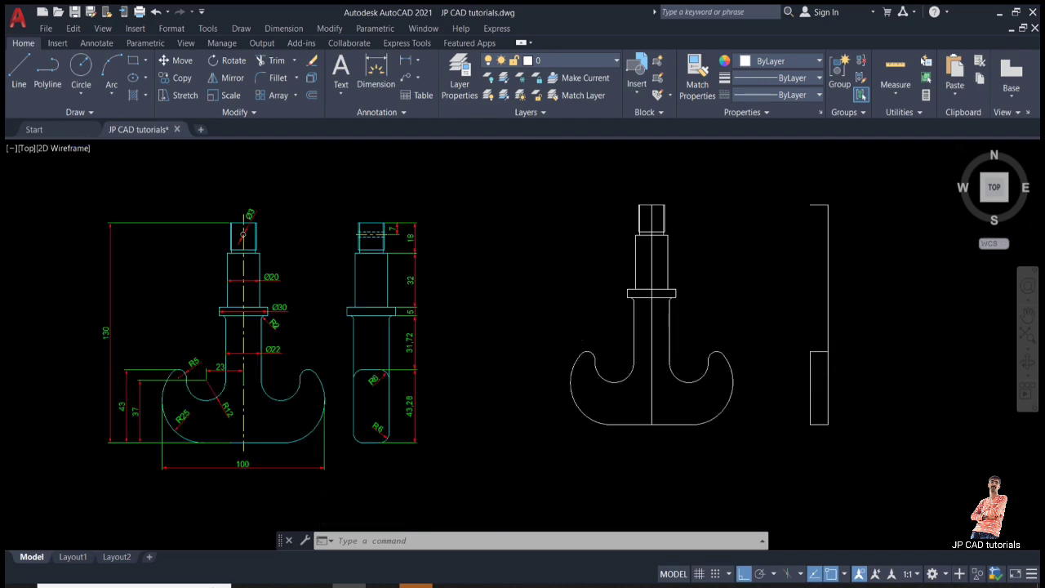
scroll(707, 330, "up", 2)
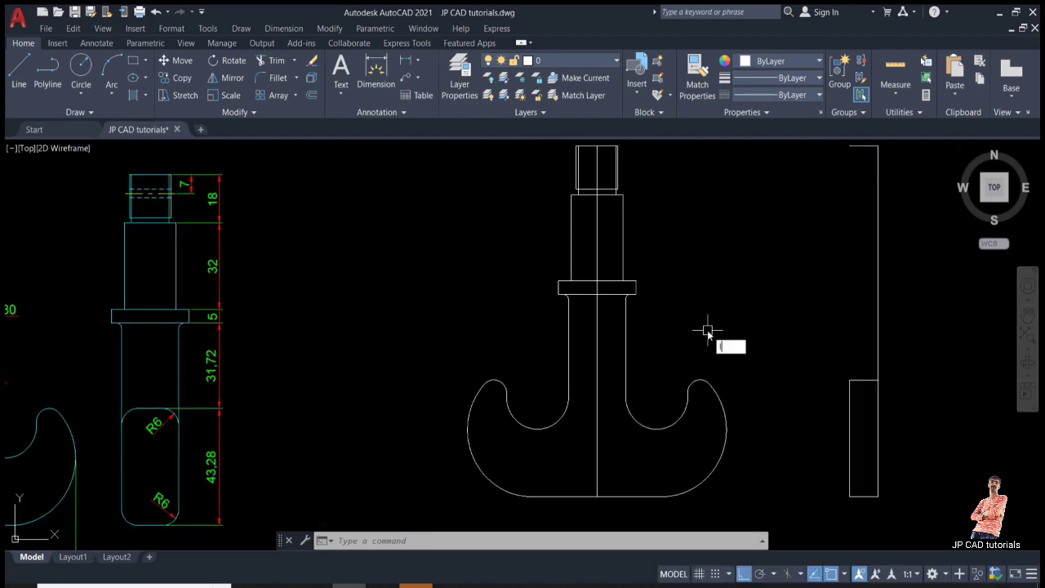
key("Return")
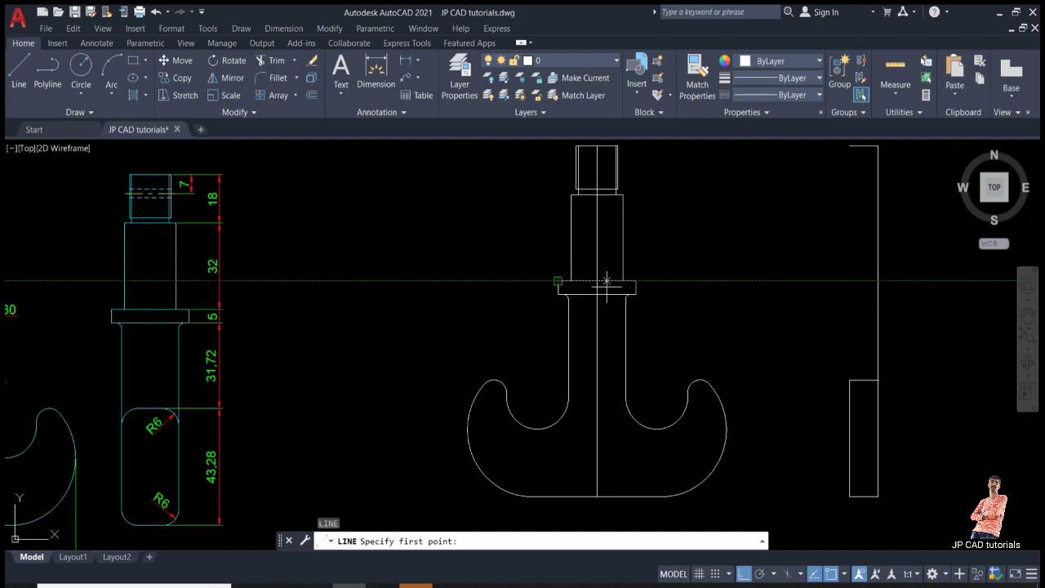
left_click(634, 294)
left_click(929, 293)
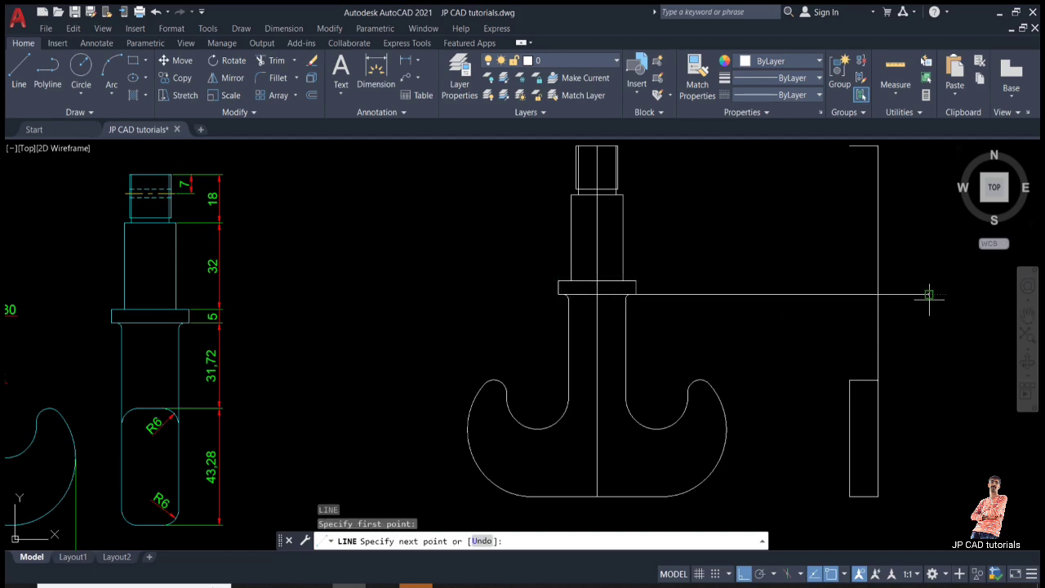
key("Return")
key("Return")
left_click(636, 280)
left_click(916, 280)
key("Return")
- Draw horizontal projection lines from the Ø20 section's upper shoulder and the threaded end's lower edge past the side view's centre line
key("Return")
left_click(622, 194)
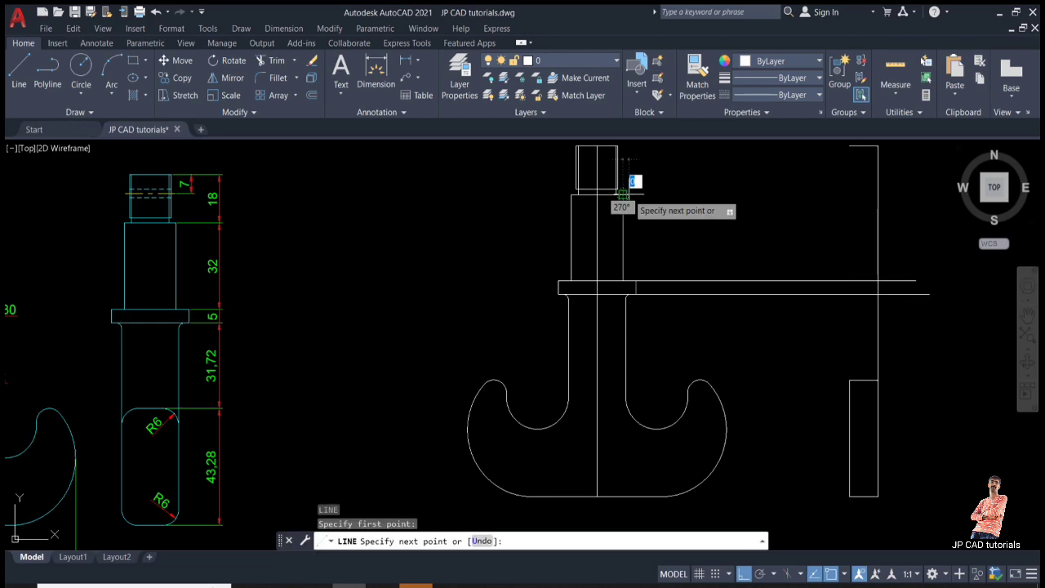
left_click(897, 194)
key("Return")
key("Return")
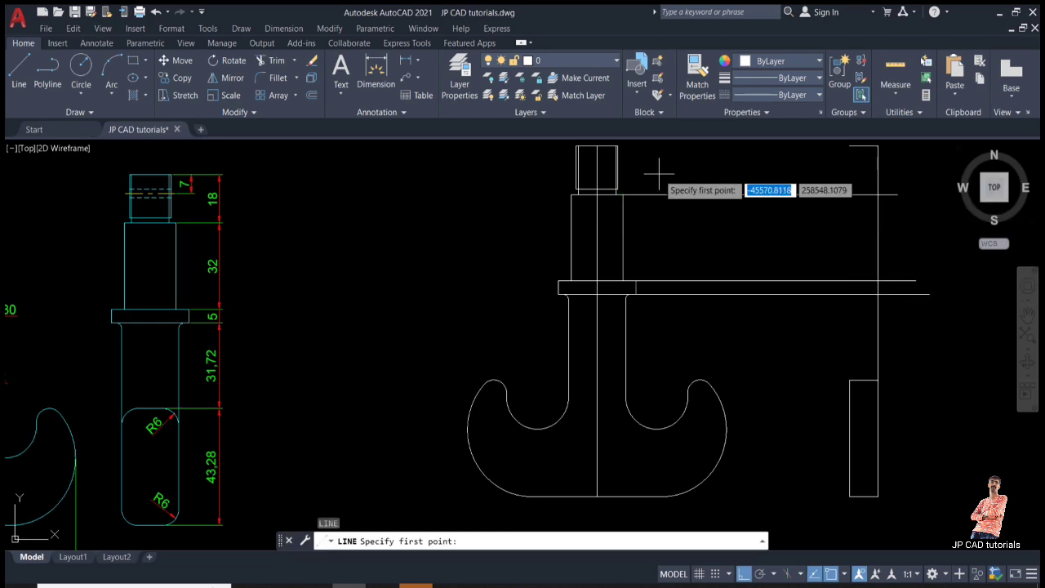
left_click(618, 190)
left_click(904, 190)
key("Return")
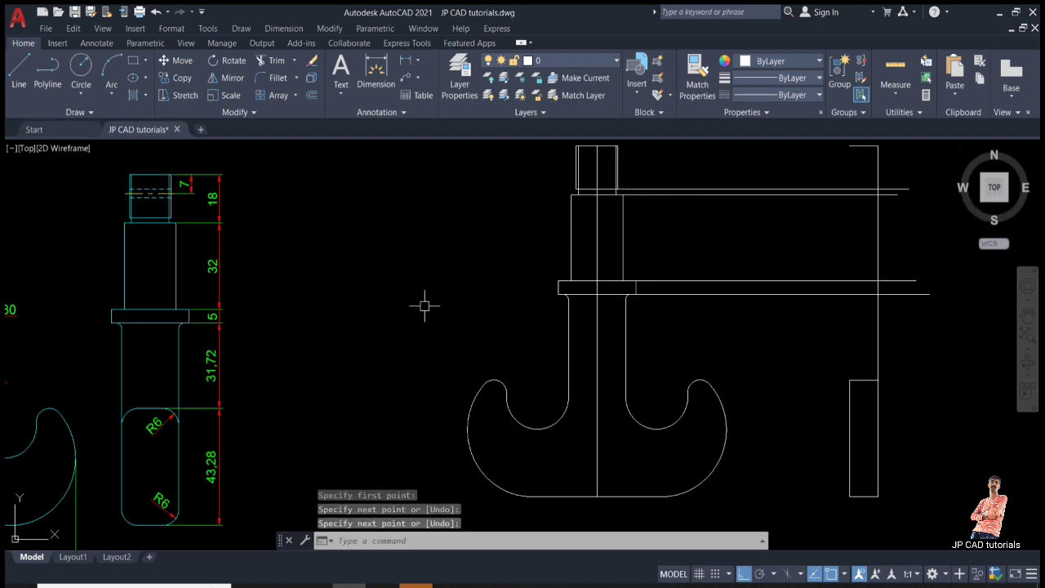
- Measure the shank width below the collar in the reference side view with a linear dimension, without placing it
left_click(395, 75)
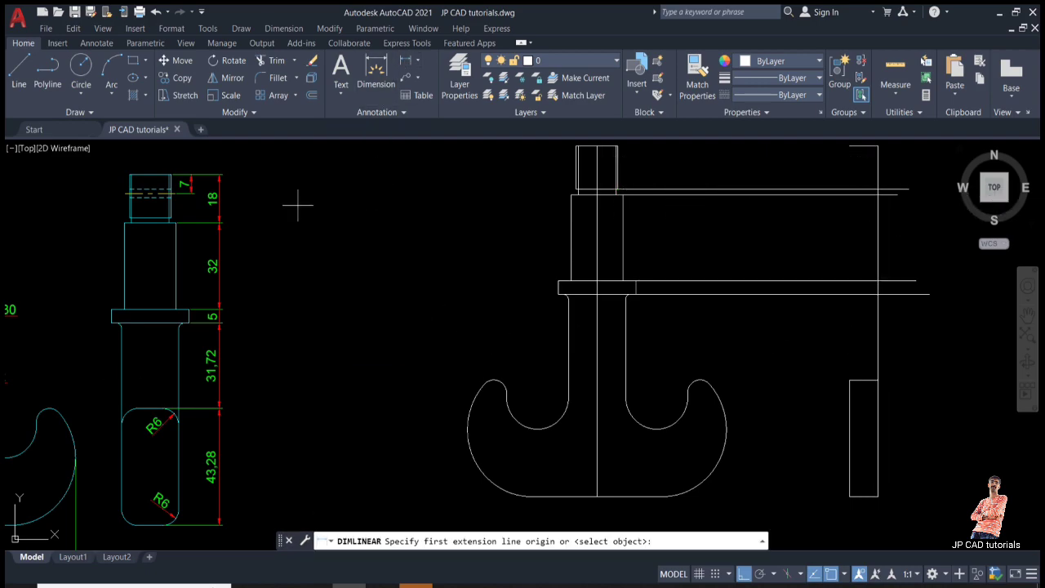
left_click(121, 375)
left_click(177, 376)
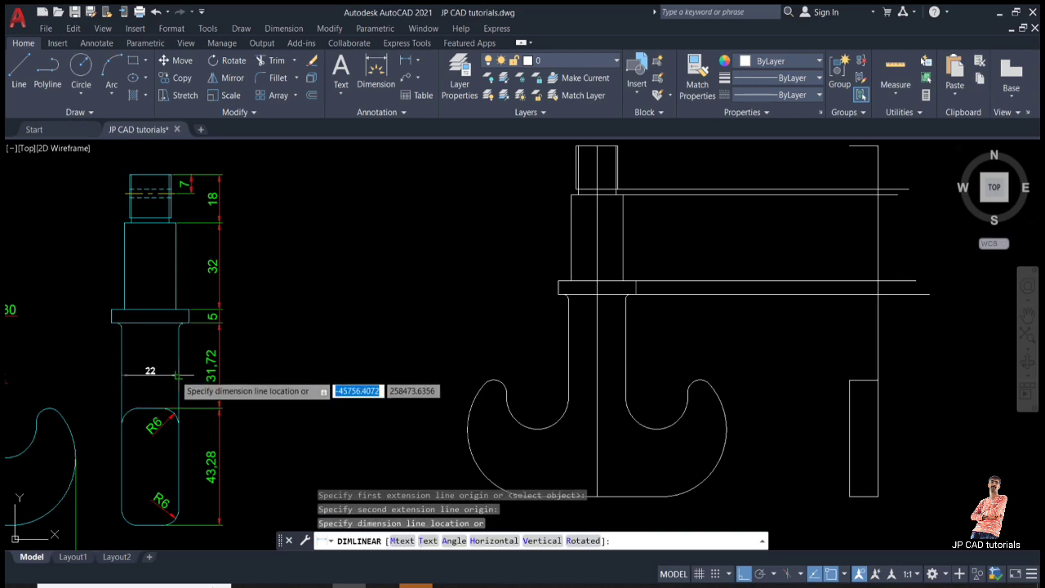
key("Escape")
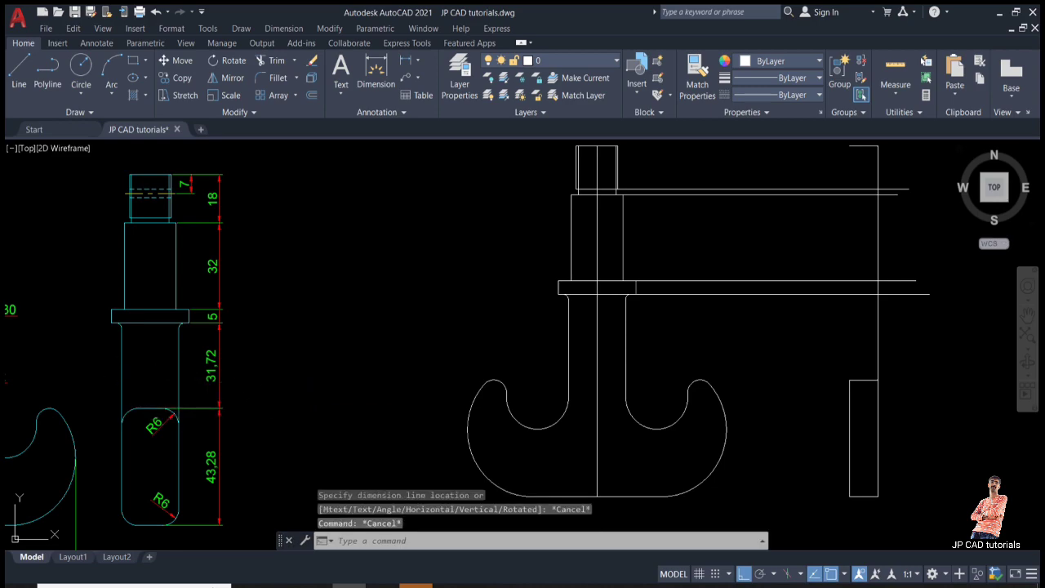
- Extend the side view's left vertical edge up to the projection line of the collar's lower edge
type("ex")
key("Return")
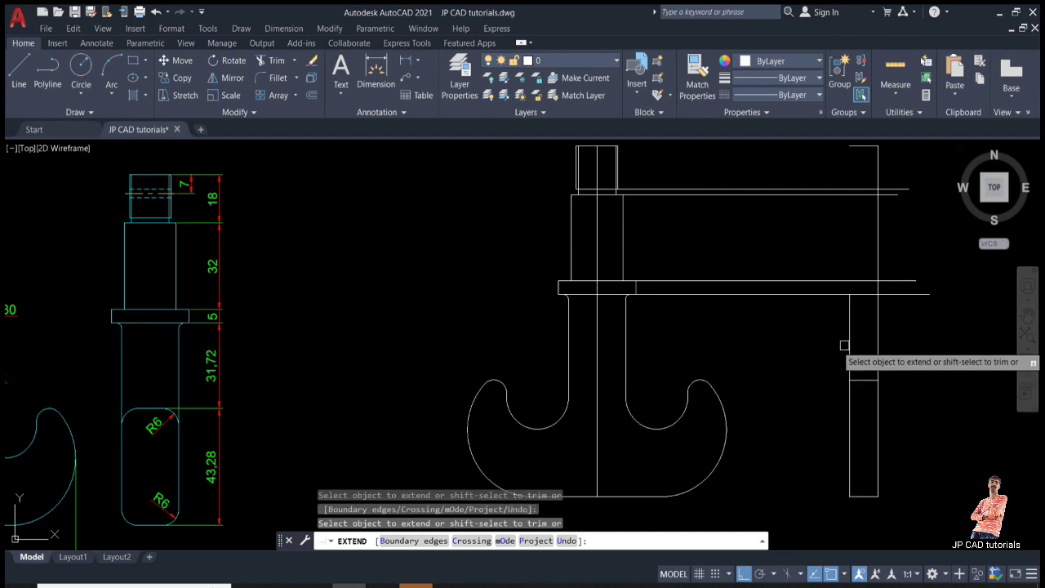
key("Escape")
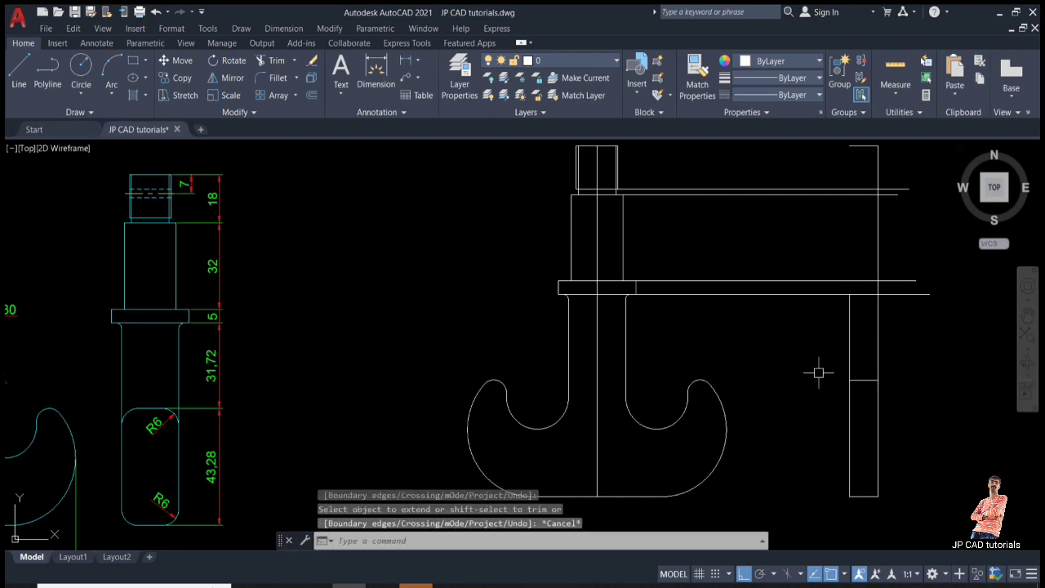
- Offset the side view's vertical centre line 15 to the left for the edge of the Ø30 collar
middle_click_drag(216, 299, 514, 302)
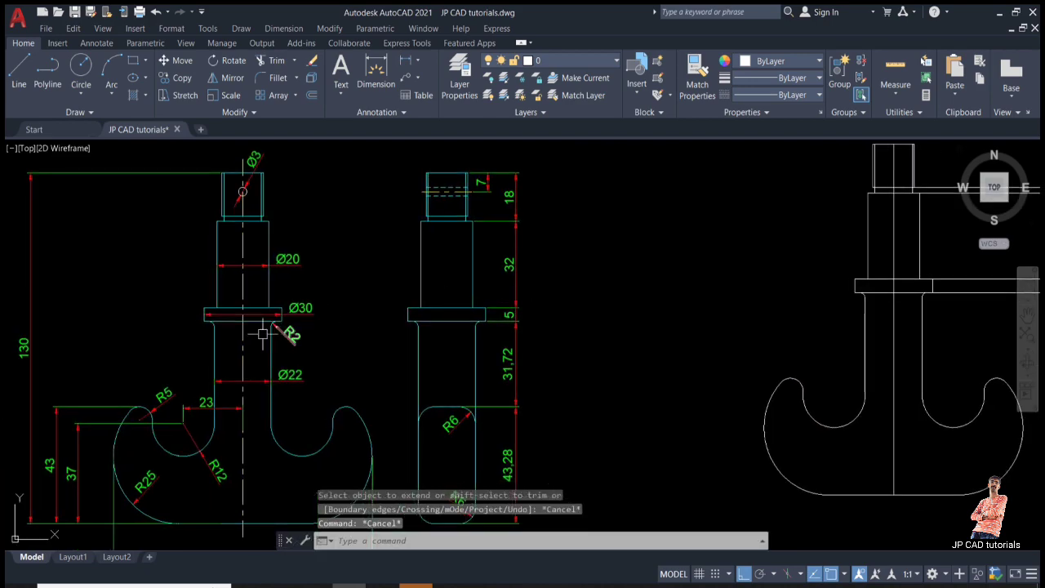
scroll(209, 300, "up", 2)
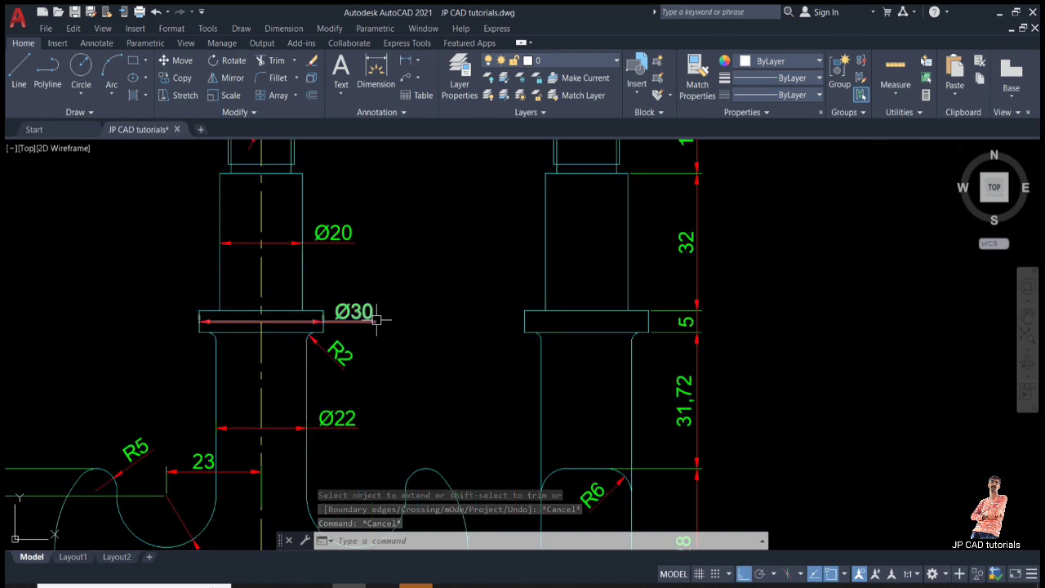
scroll(378, 310, "down", 2)
middle_click_drag(378, 310, 220, 316)
middle_click_drag(503, 315, 403, 350)
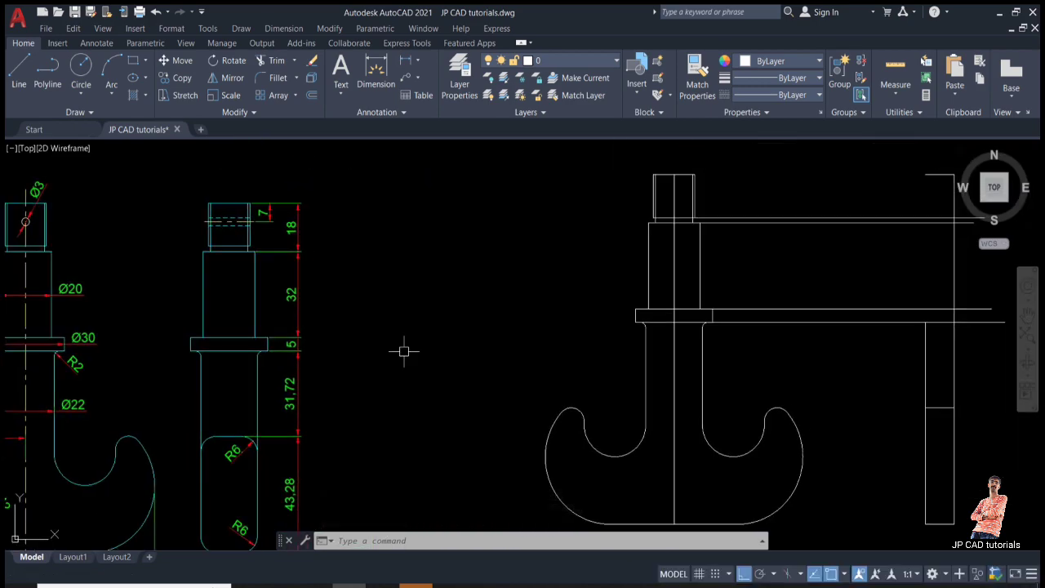
type("o")
key("Return")
key("Return")
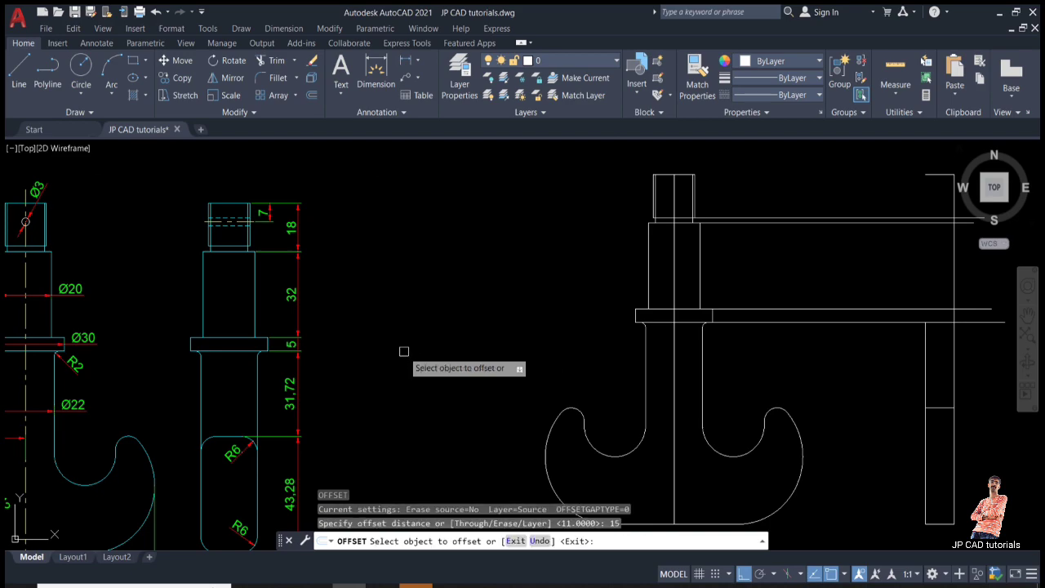
left_click(953, 359)
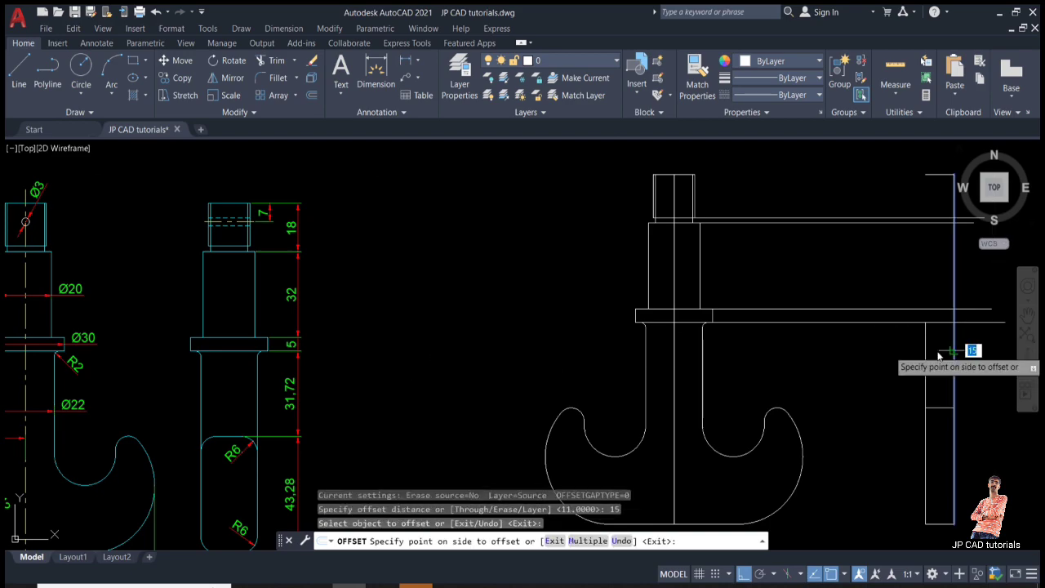
left_click(898, 357)
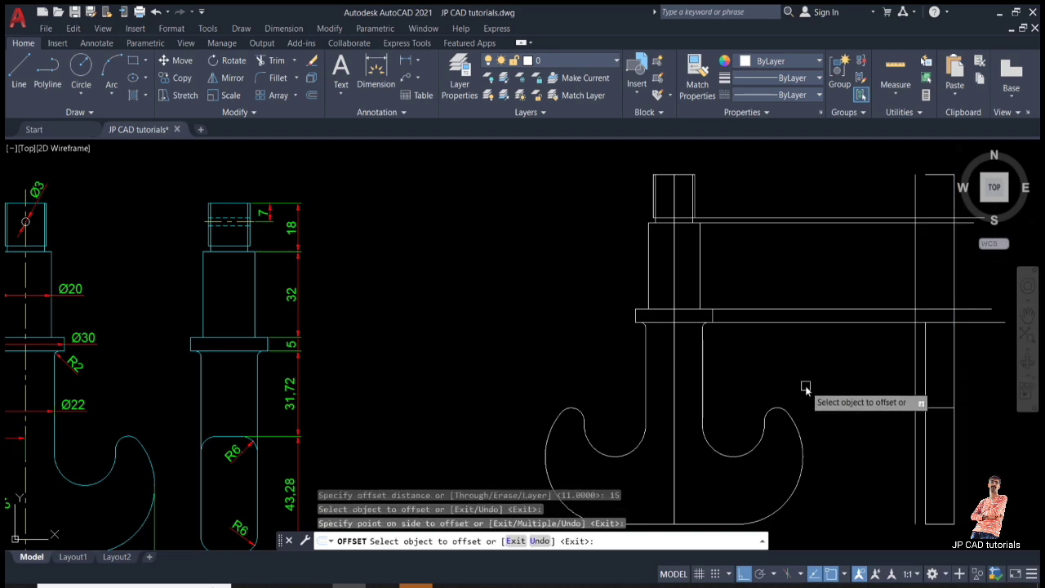
key("Return")
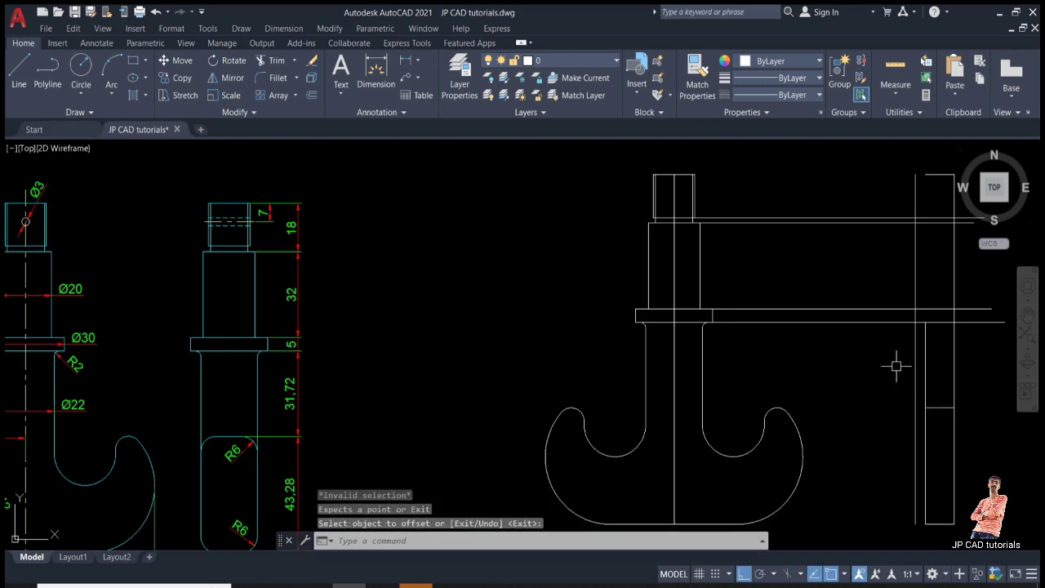
- Trim the collar's offset line to the two collar projection lines and erase its leftover upper piece
type("tr")
key("Return")
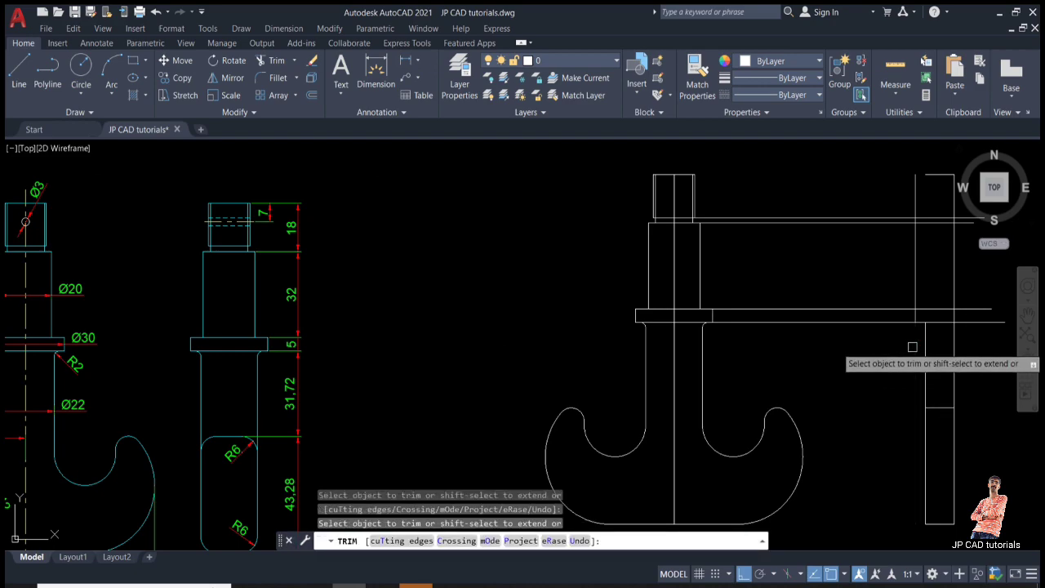
left_click(914, 292)
key("Escape")
left_click(915, 191)
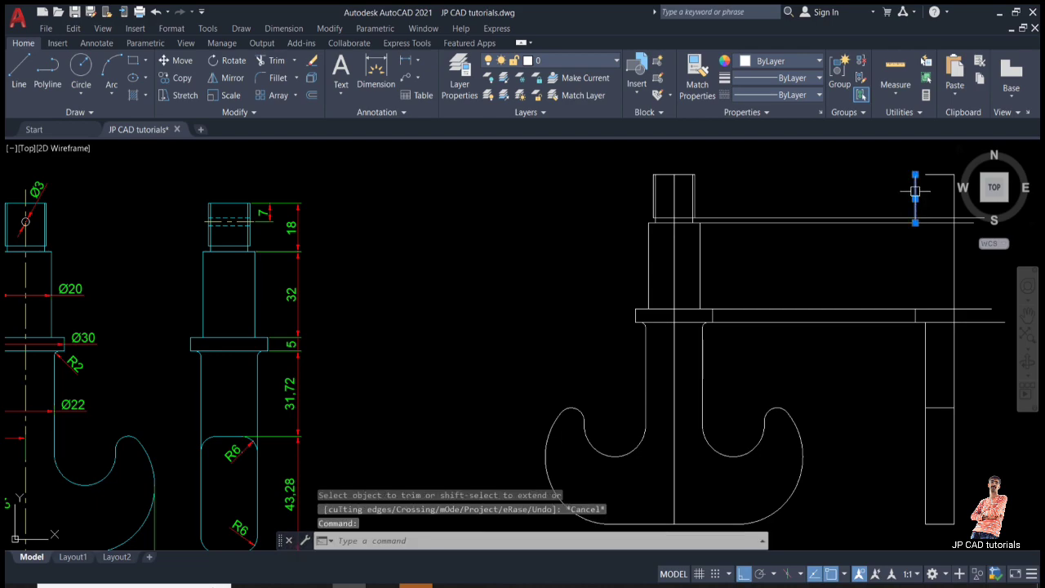
key("Return")
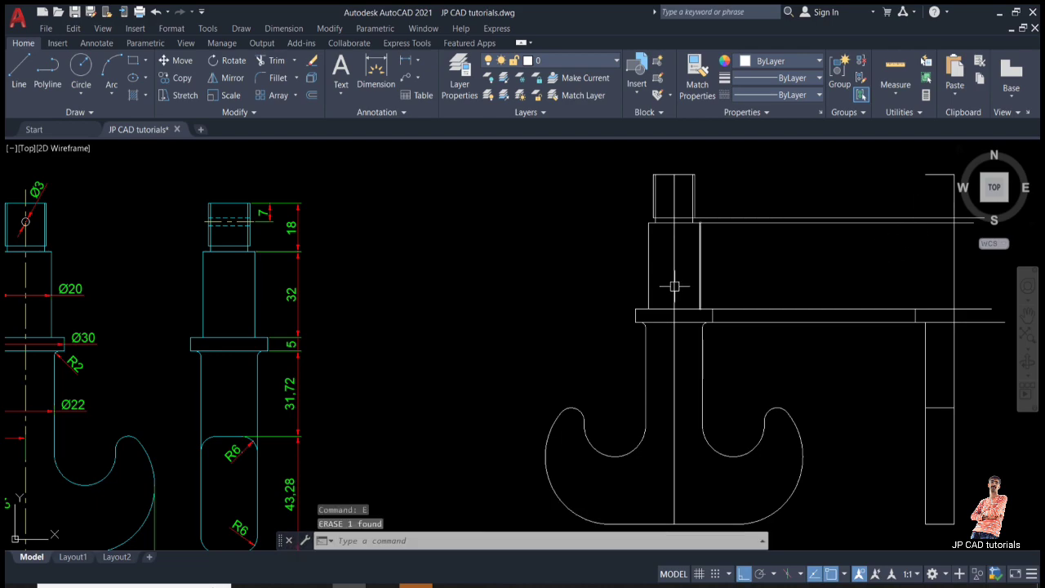
- Offset the side view's vertical centre line 10 to the left for the edge of the Ø20 section
middle_click_drag(675, 286, 772, 287)
scroll(94, 344, "up", 2)
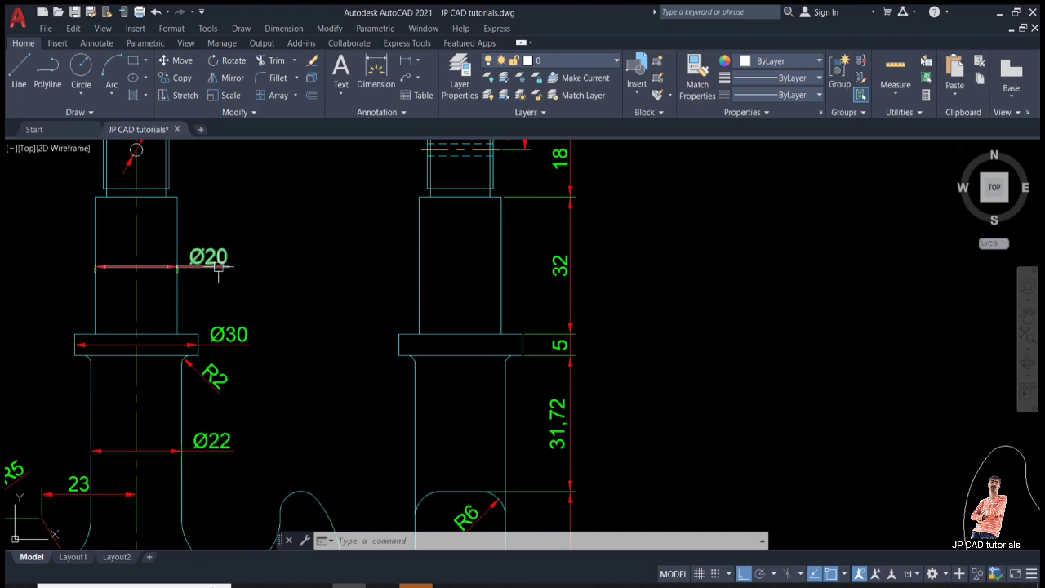
scroll(218, 271, "down", 2)
middle_click_drag(641, 311, 303, 347)
middle_click_drag(823, 267, 599, 294)
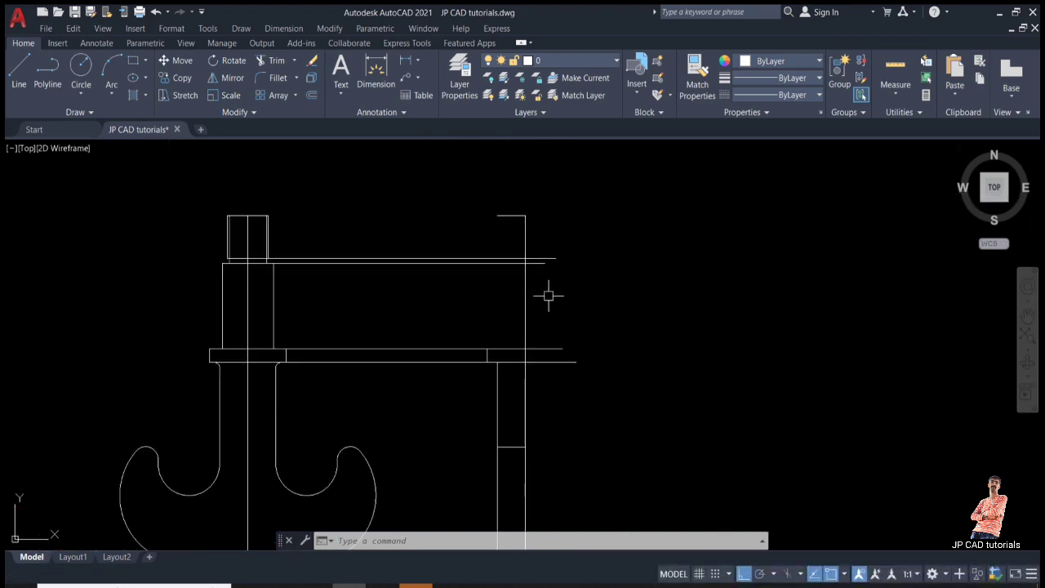
type("o")
key("Return")
type("10")
key("Return")
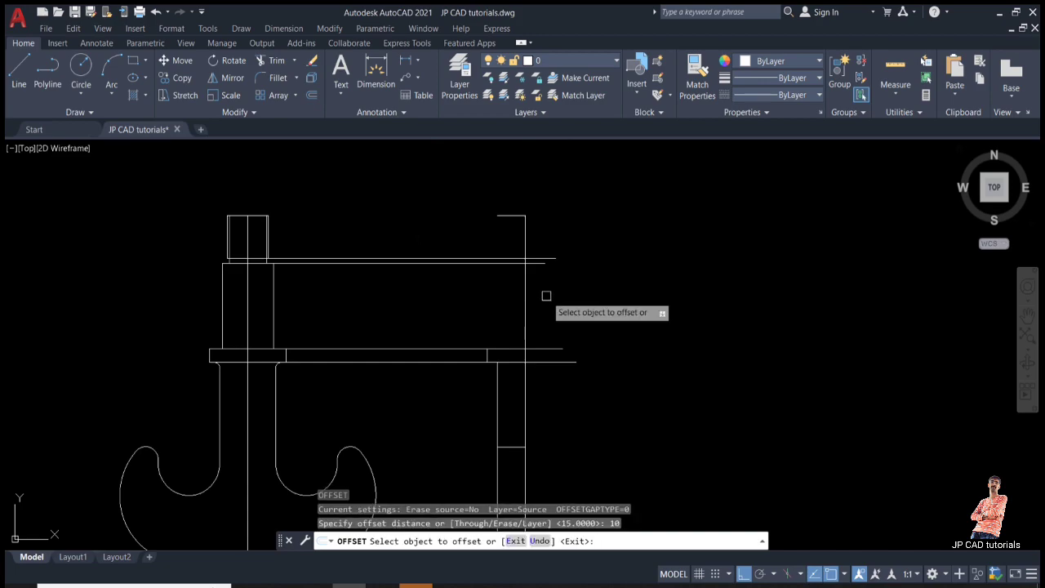
left_click(526, 299)
left_click(446, 292)
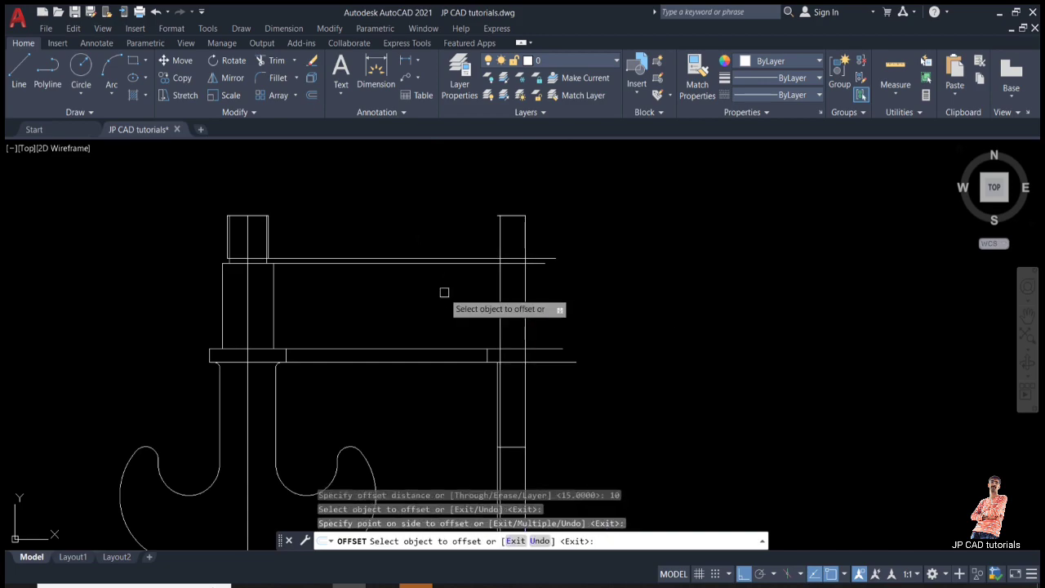
- Trim the collar projection lines and the crossing vertical edges so only the stepped collar outline is left on the side view
key("Escape")
type("tr")
key("Return")
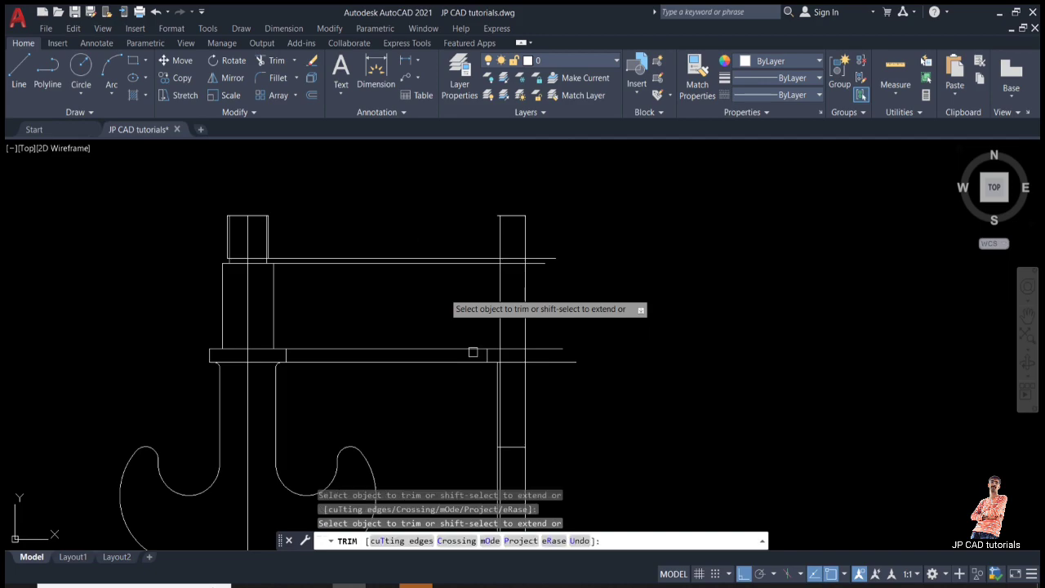
scroll(469, 351, "up", 3)
left_click_drag(441, 368, 397, 295)
left_click(517, 307)
key("Return")
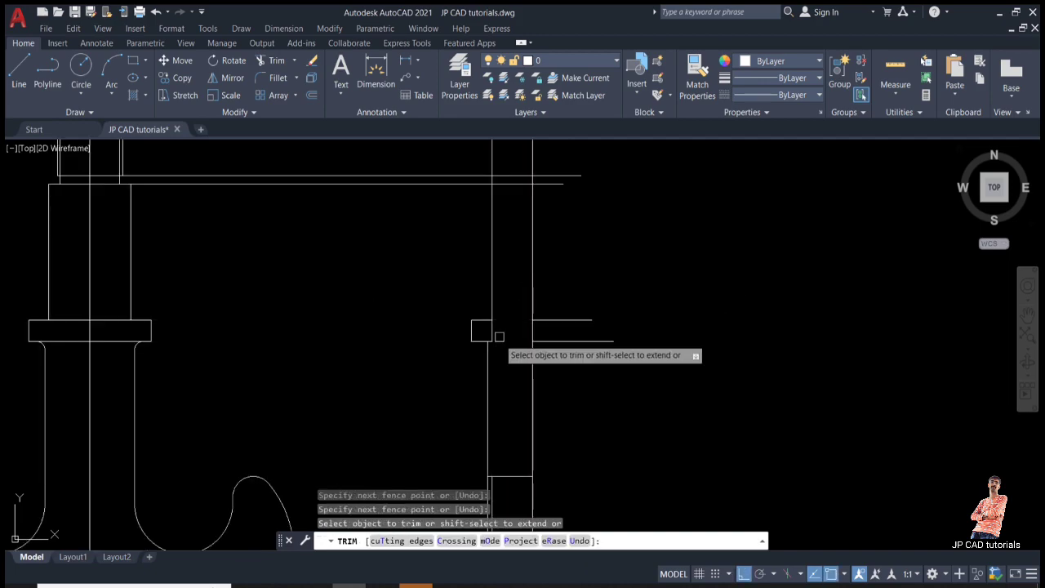
left_click_drag(579, 360, 564, 298)
scroll(490, 343, "up", 2)
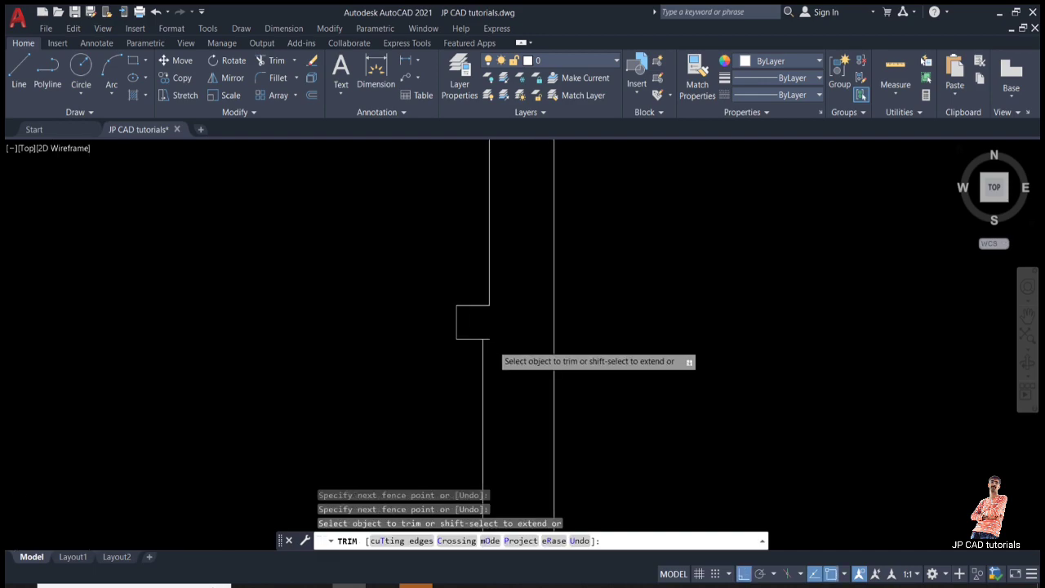
key("Escape")
- Examine the top end and neck of the shank in the front view and the dimensioned reference
scroll(551, 295, "down", 3)
middle_click_drag(551, 295, 821, 334)
scroll(820, 334, "down", 3)
scroll(734, 294, "up", 3)
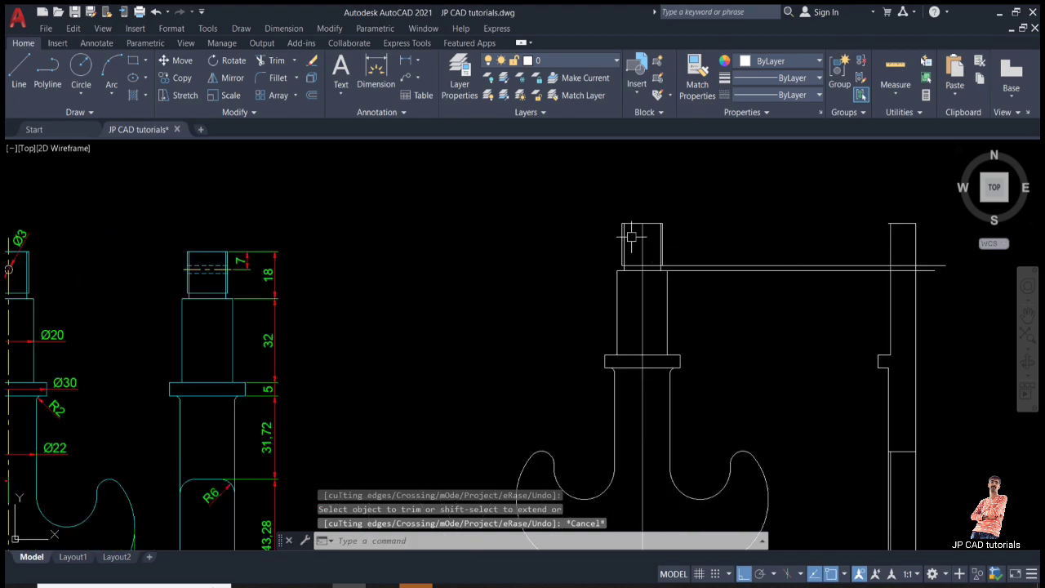
left_click(595, 203)
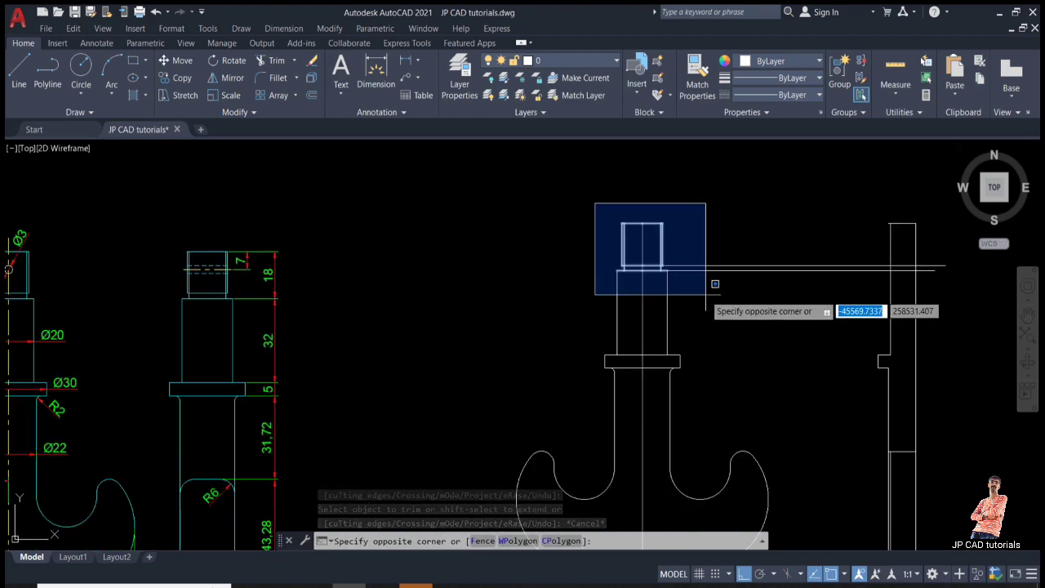
key("Escape")
key("Escape")
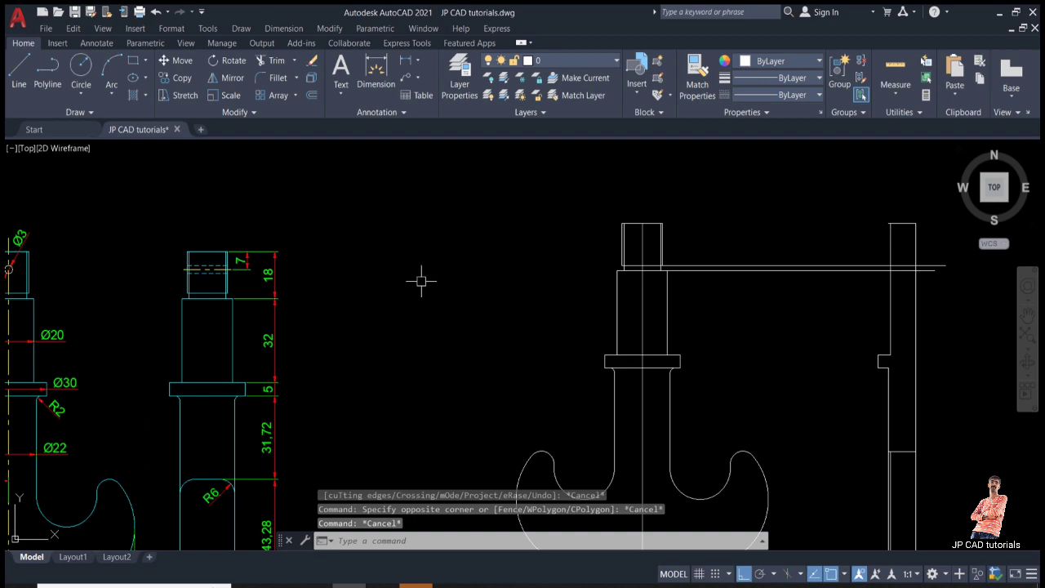
scroll(876, 269, "up", 5)
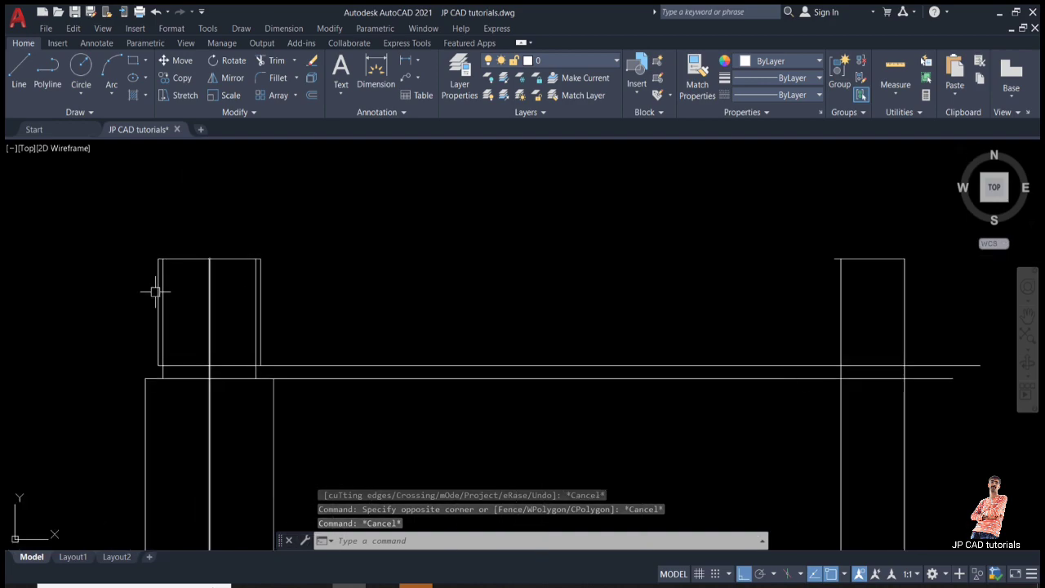
middle_click_drag(707, 308, 644, 305)
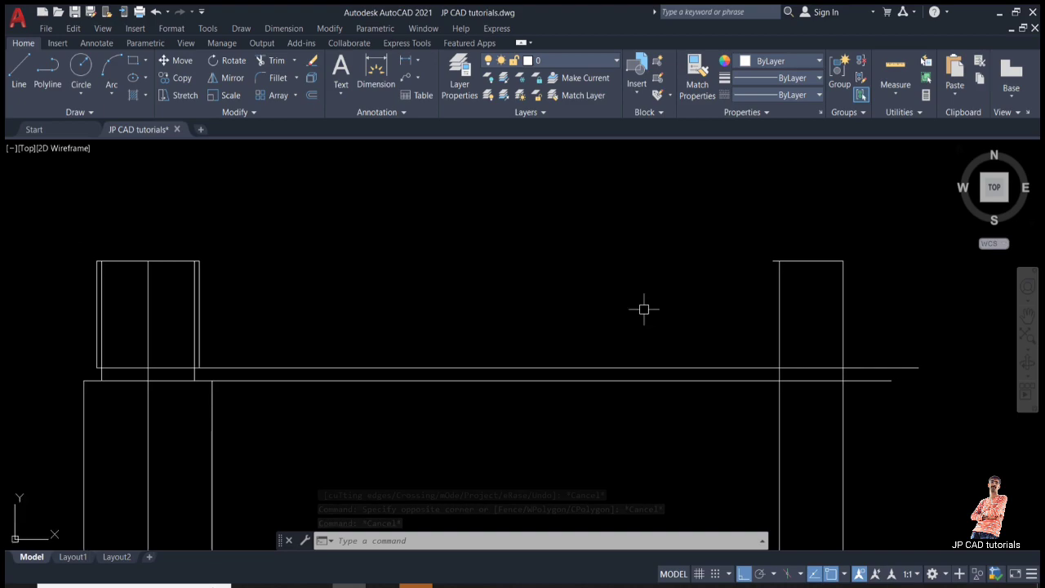
- Trim off the part of the side view's shank edge that lies above the upper projection line
scroll(645, 302, "down", 2)
key("Escape")
key("Escape")
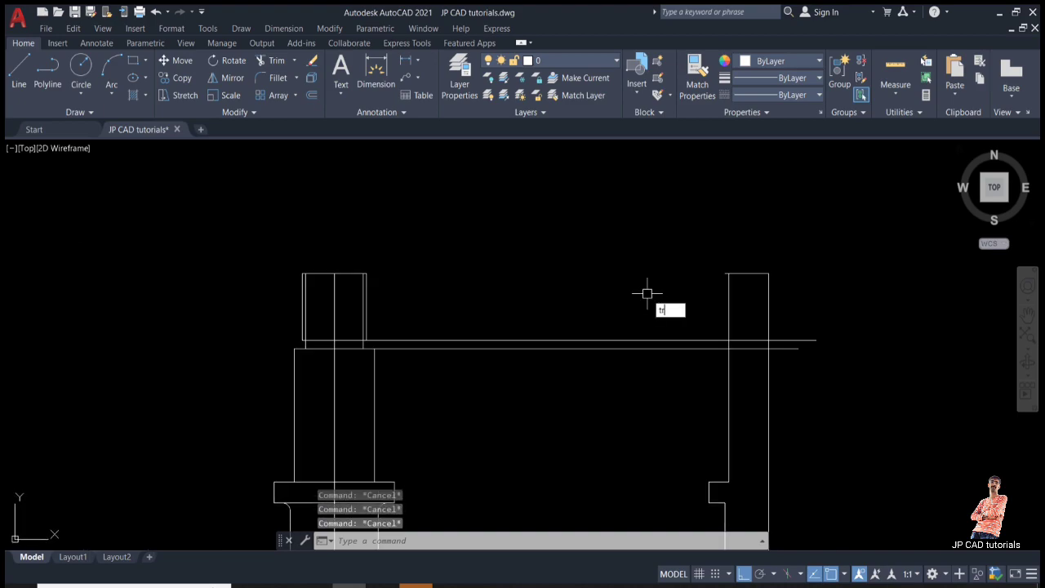
key("Return")
key("Escape")
key("Escape")
- Offset the long right-hand vertical line of the side view 8 units inward to form the top end's edge
type("o")
key("Return")
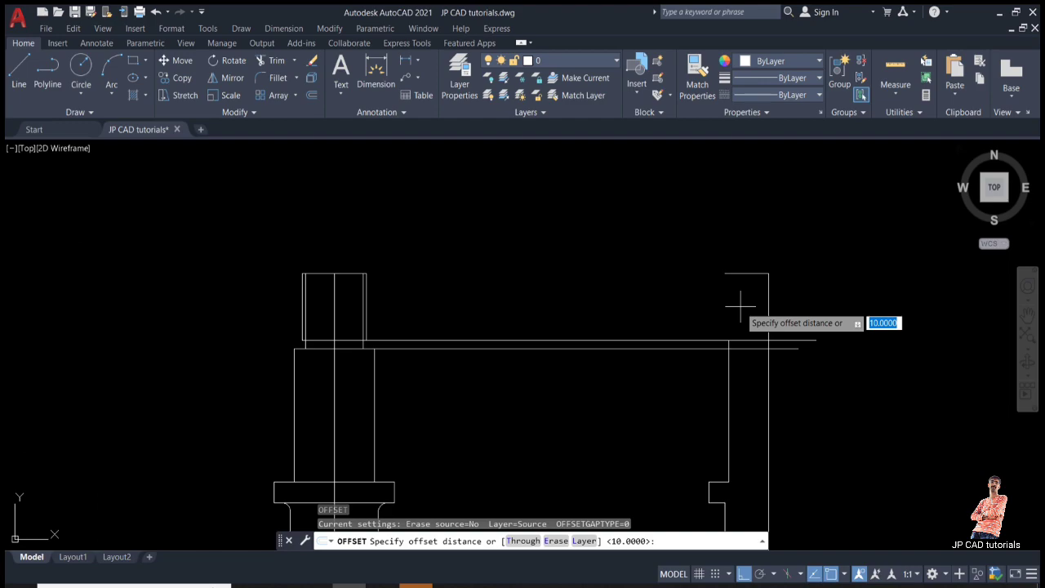
type("8")
key("Return")
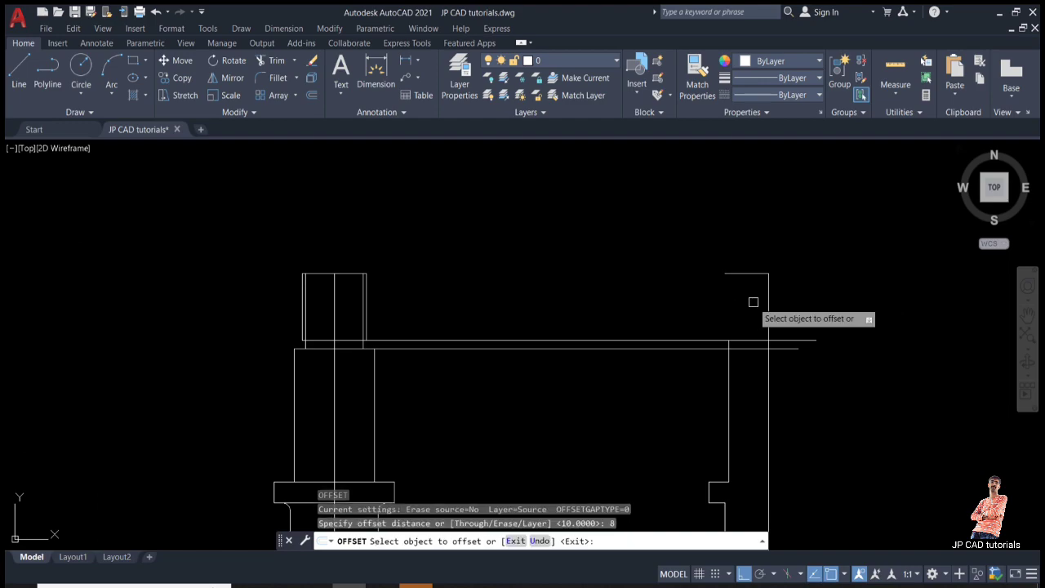
left_click(765, 302)
left_click(735, 303)
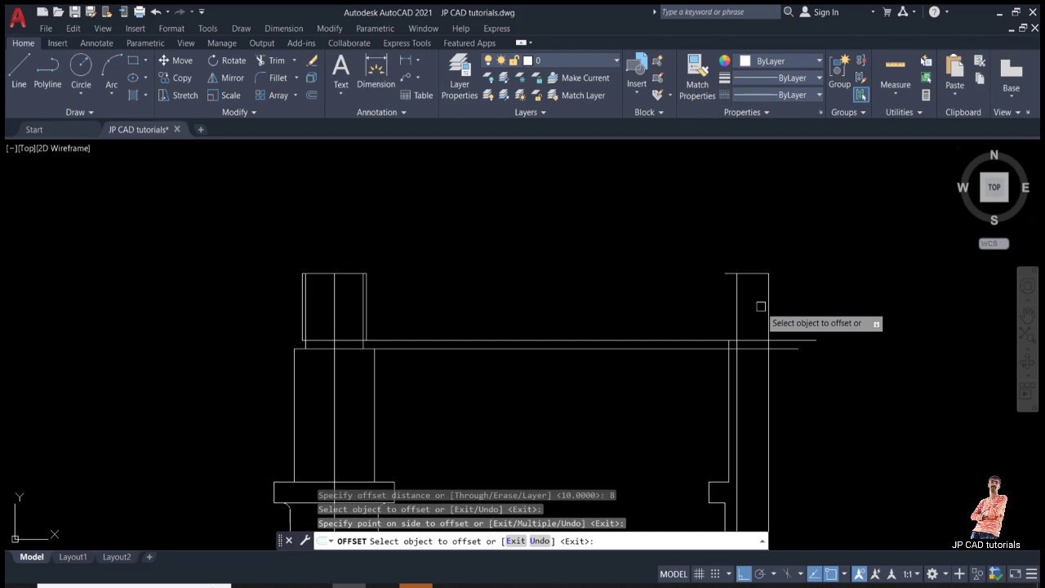
scroll(761, 306, "up", 2)
key("Escape")
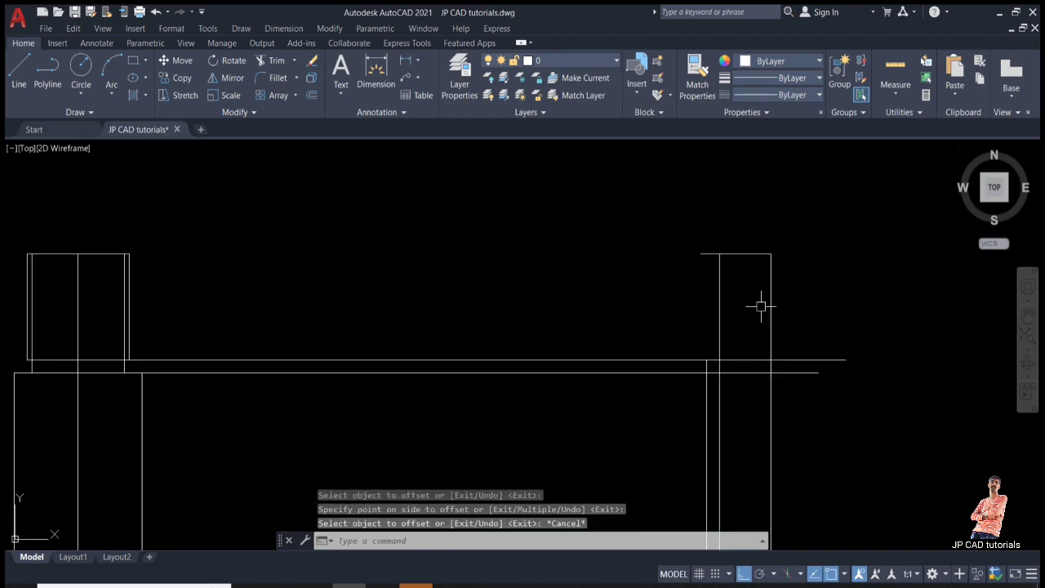
- Offset the top end's edge line 0.75 units toward the long right-hand vertical line
type("o")
key("Return")
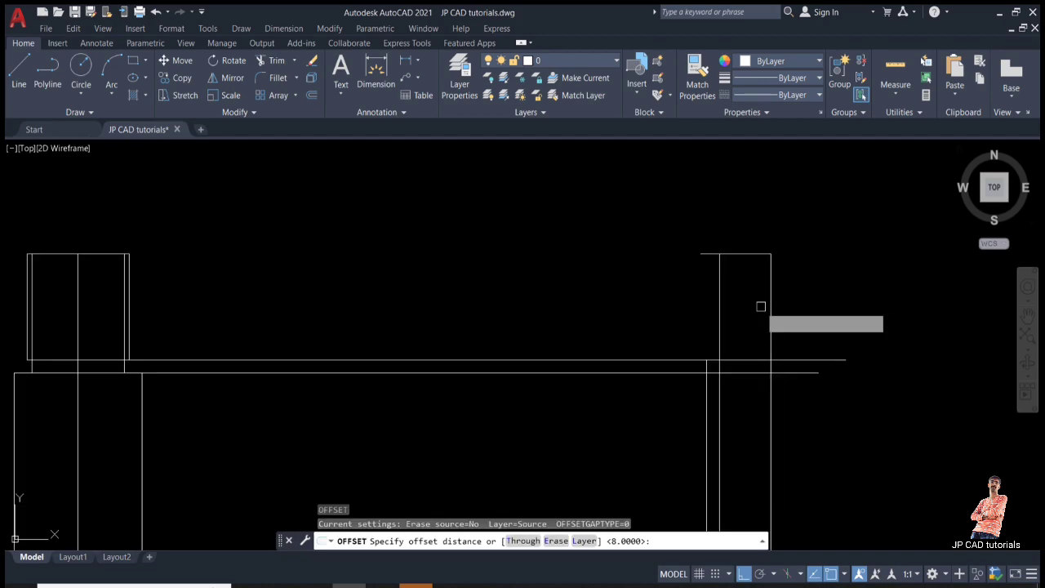
type("0.75")
key("Return")
left_click(721, 303)
left_click(757, 295)
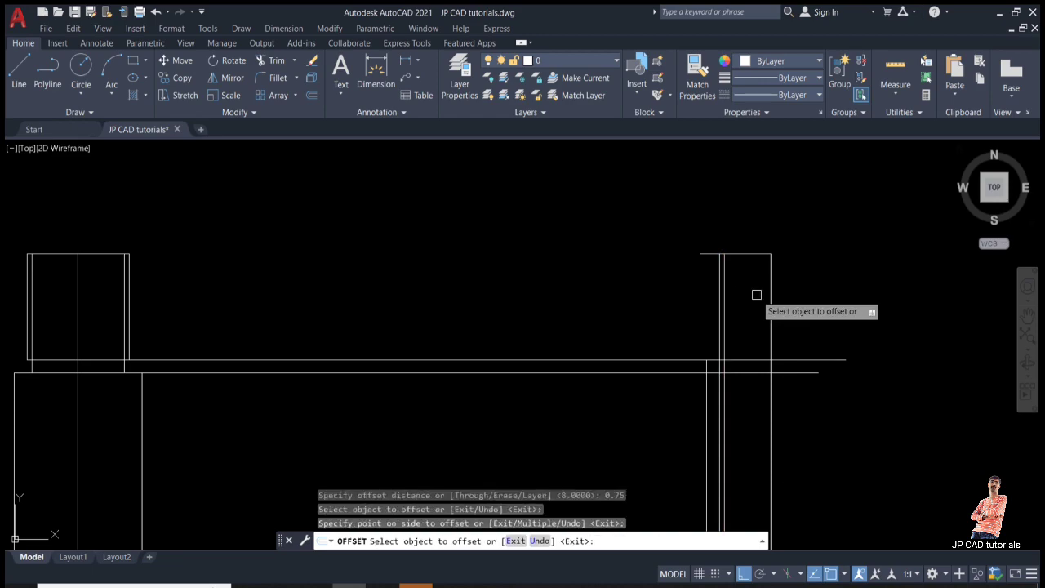
key("Escape")
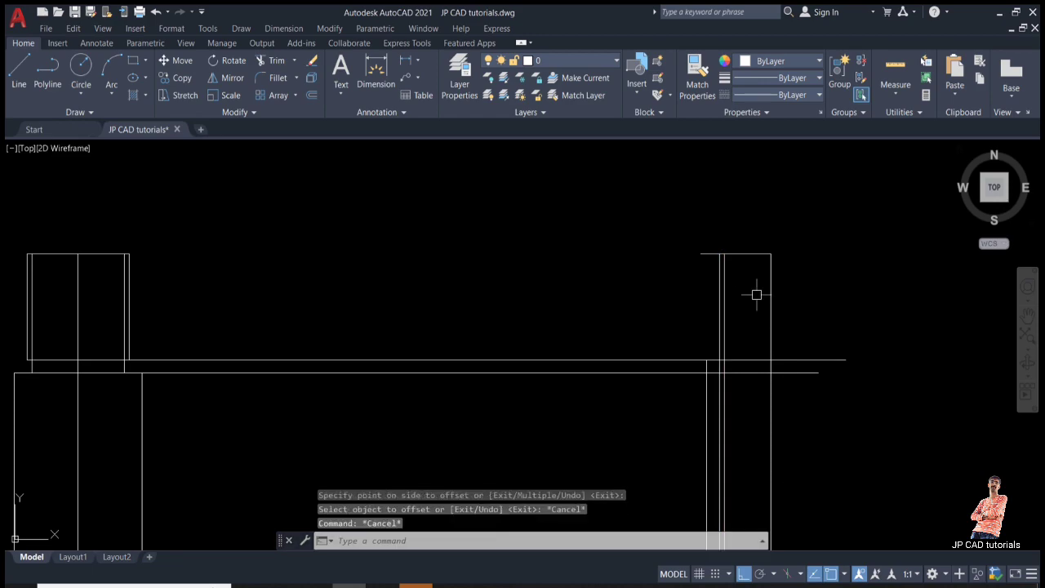
- Trim the ends of the two upper projection lines that run beyond the side view's long right-hand vertical line
type("tr")
key("Return")
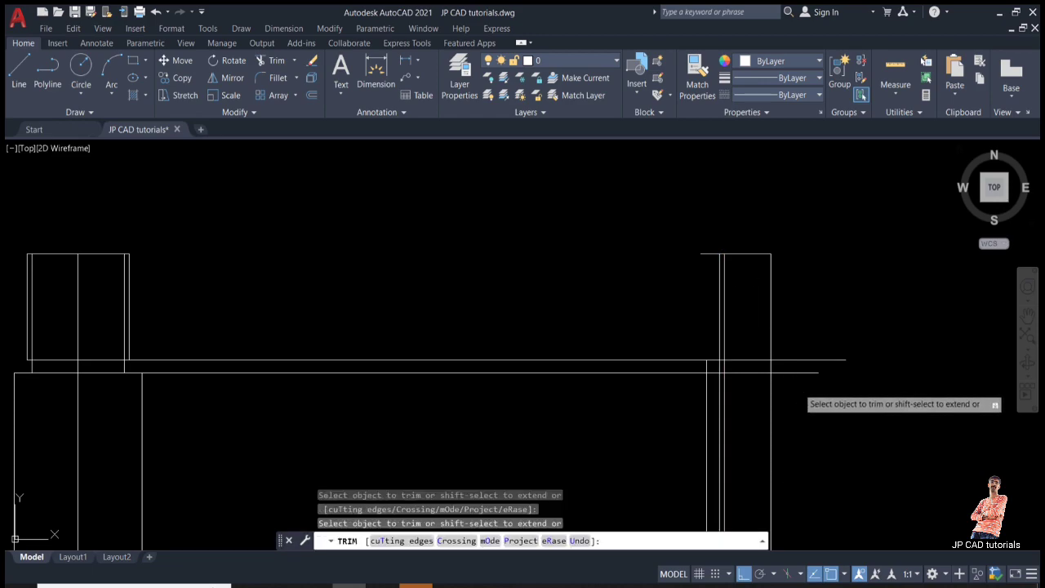
left_click_drag(795, 385, 785, 335)
scroll(719, 325, "down", 2)
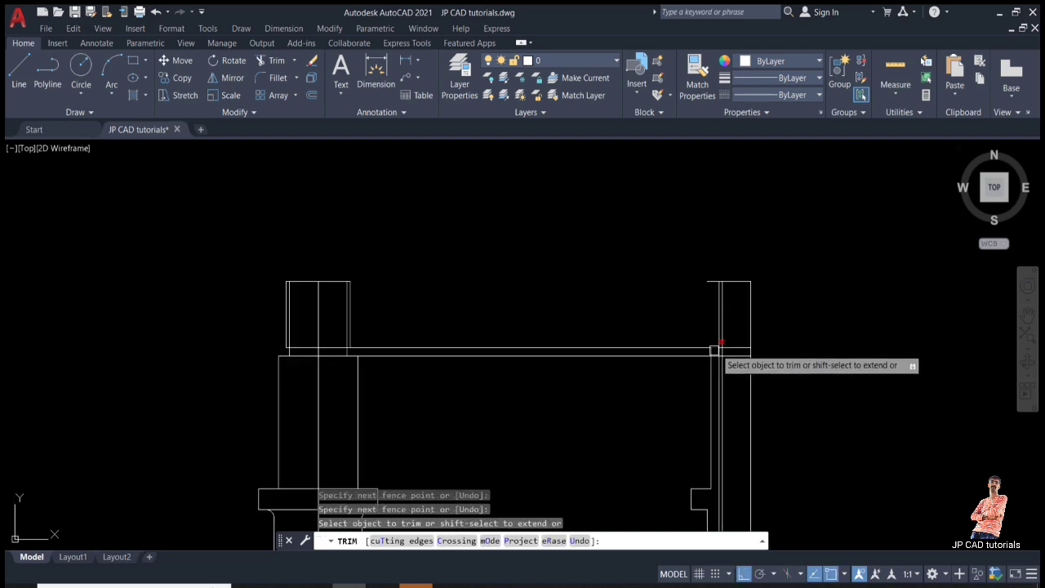
- Trim the two upper projection lines and crossing vertical segments to form the stepped neck below the side view's top end
scroll(722, 332, "up", 3)
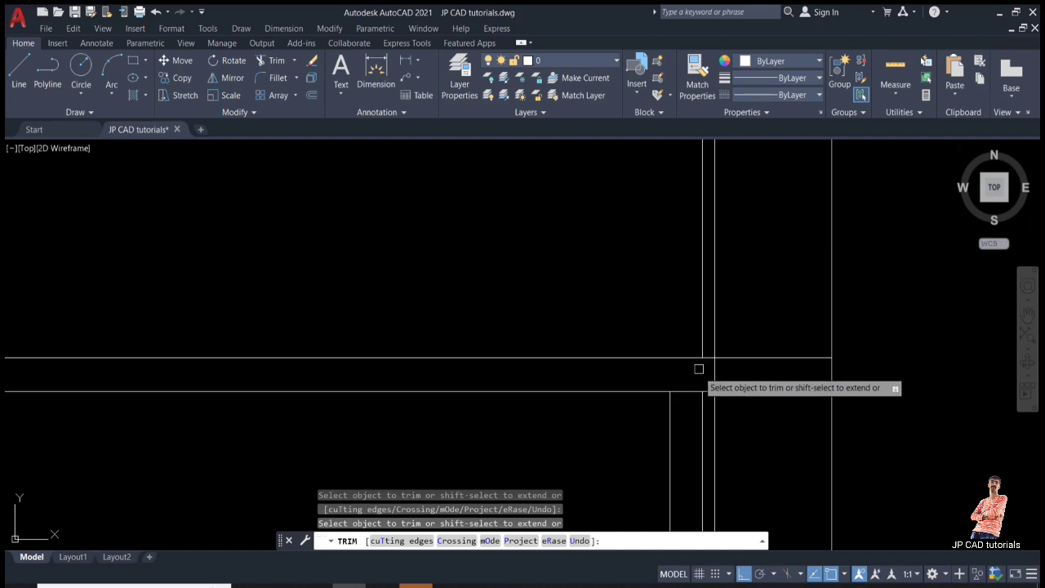
left_click_drag(762, 427, 747, 315)
scroll(713, 365, "down", 1)
mouse_move(713, 365)
left_mouse_down()
mouse_move(642, 270)
mouse_move(706, 248)
left_mouse_up()
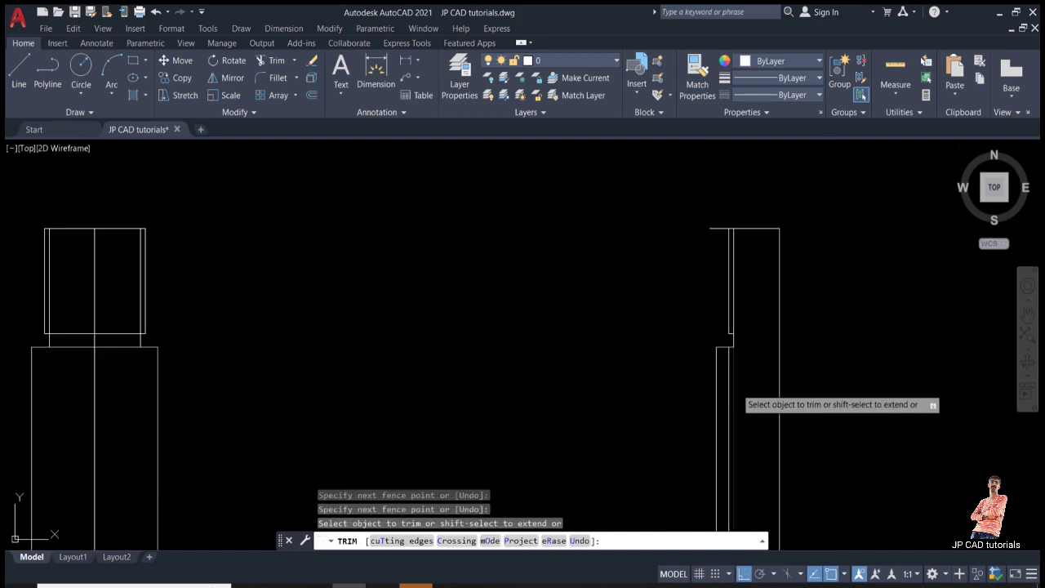
scroll(735, 385, "up", 3)
key("Escape")
key("Escape")
key("Escape")
- Erase the leftover top-end edge line below the neck of the side view
left_click(712, 326)
type("e")
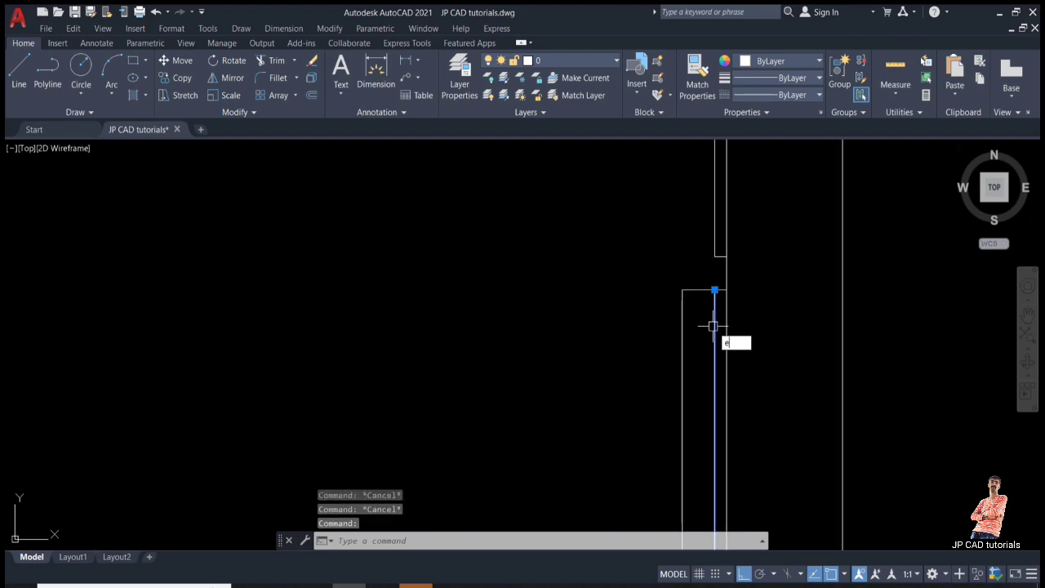
key("Return")
- Trim away the remaining inner offset line between the neck and the horizontal line above the hook section
scroll(702, 277, "down", 3)
scroll(702, 277, "down", 2)
scroll(702, 279, "up", 2)
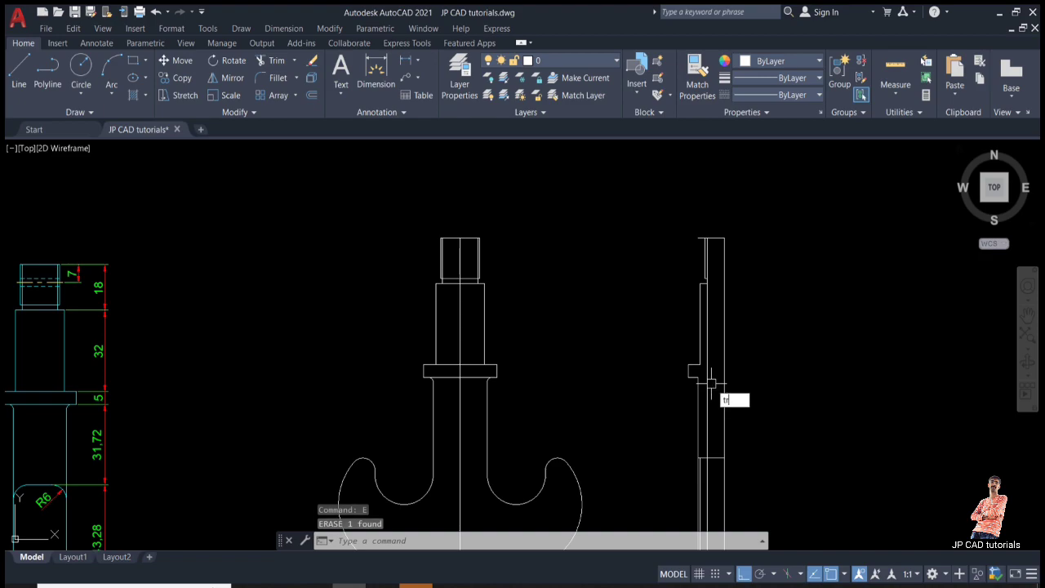
type("tr")
key("Return")
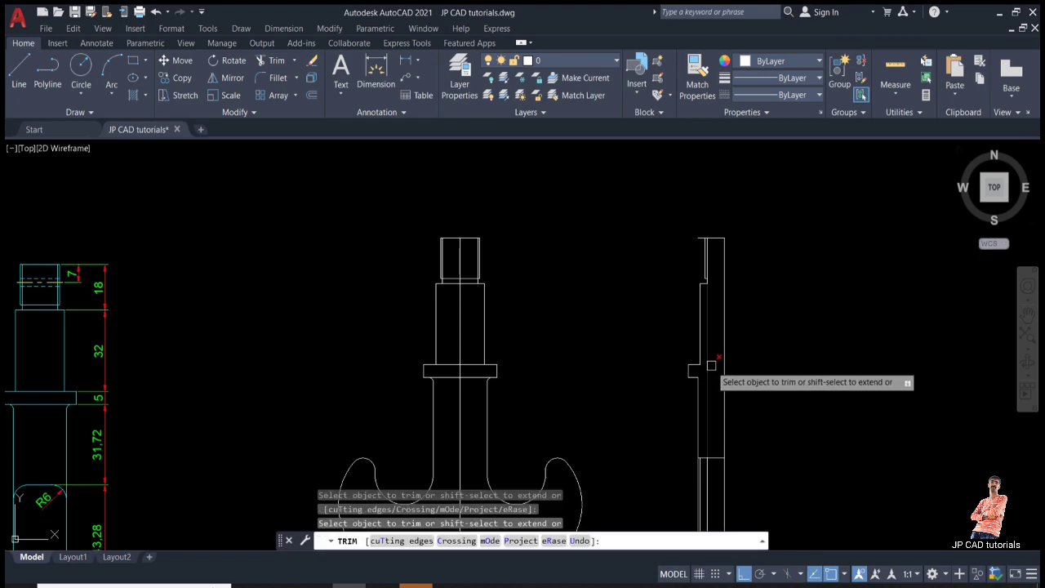
key("Escape")
- Erase the two leftover vertical lines inside the hook section at the lower end of the side view
scroll(705, 470, "up", 5)
key("Return")
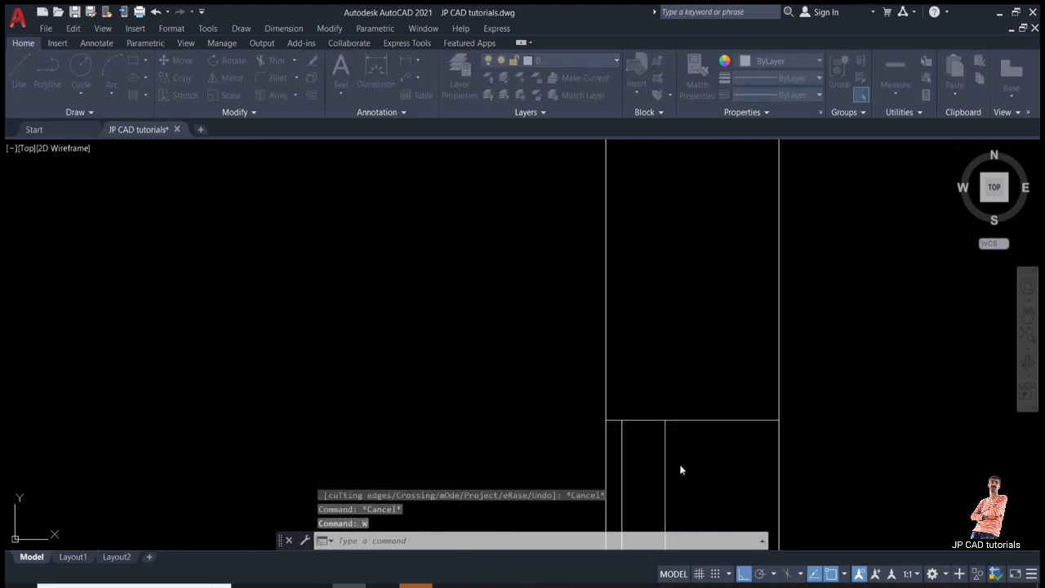
left_click(607, 431)
type("e")
key("Return")
left_click(677, 459)
left_click(618, 442)
key("Return")
scroll(659, 357, "down", 5)
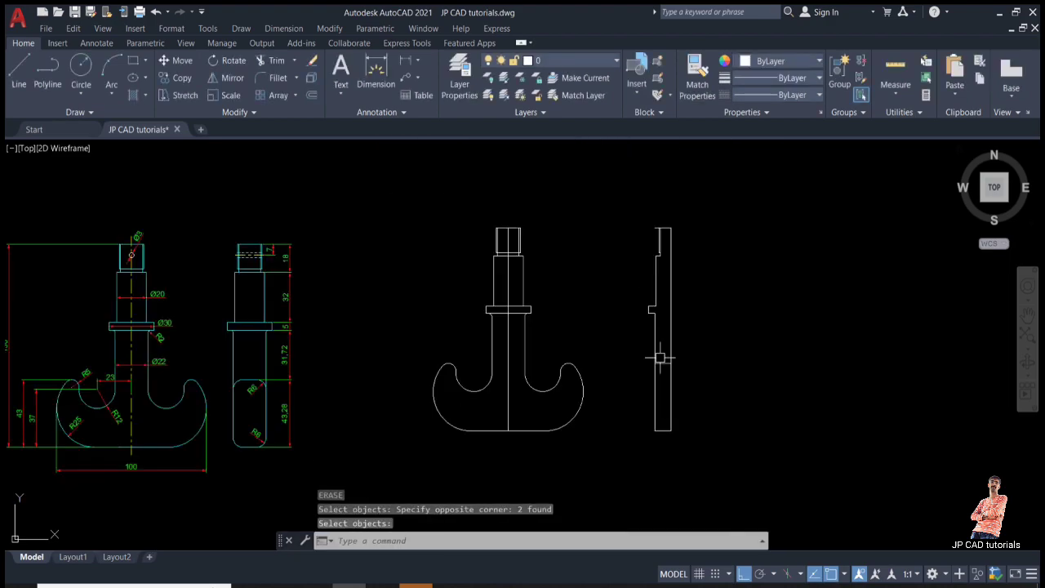
- Trim the overhanging end of the side view's top edge
scroll(668, 341, "up", 2)
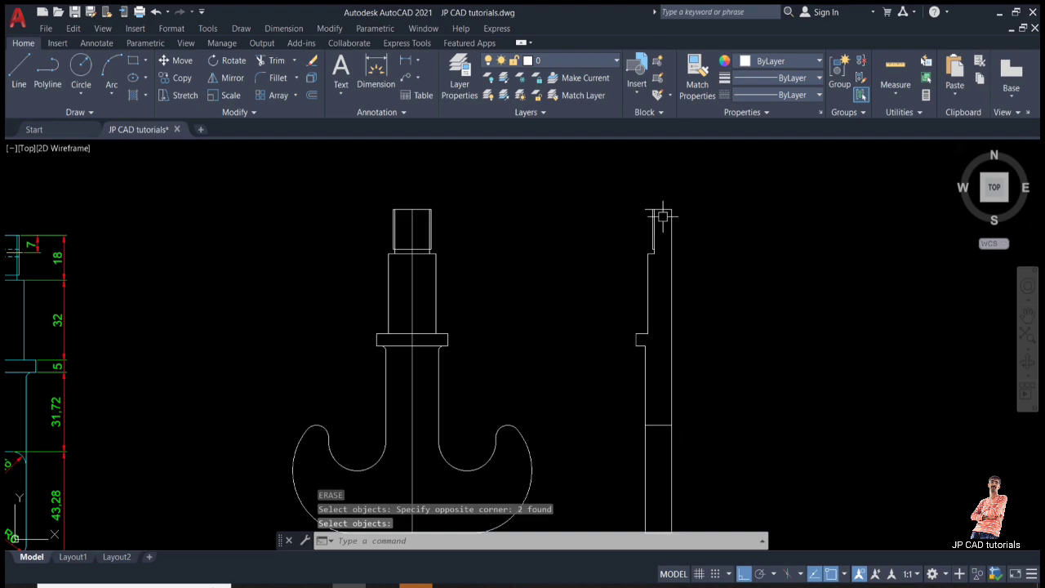
scroll(662, 215, "up", 3)
key("Escape")
key("Escape")
key("Return")
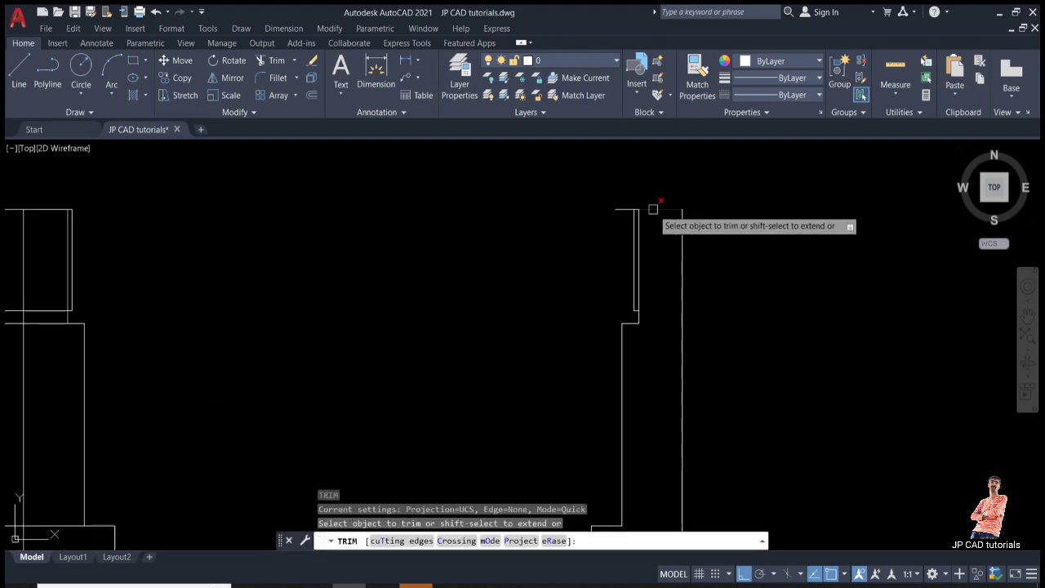
key("Escape")
- Check the corner radii of the hook section in the dimensioned reference side view
scroll(620, 210, "down", 3)
scroll(641, 446, "up", 2)
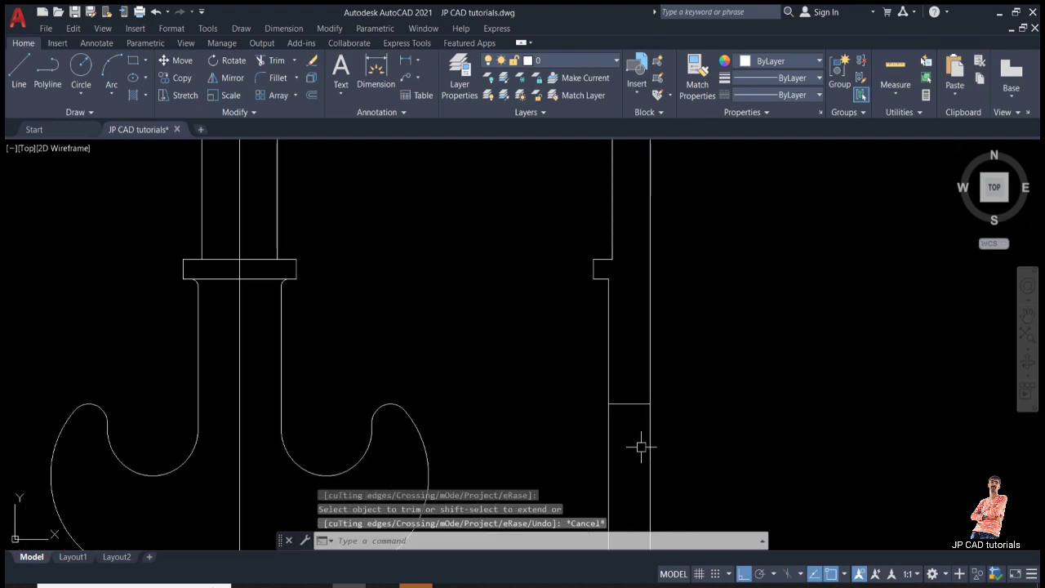
scroll(594, 392, "down", 4)
middle_click_drag(235, 413, 383, 348)
scroll(354, 352, "up", 6)
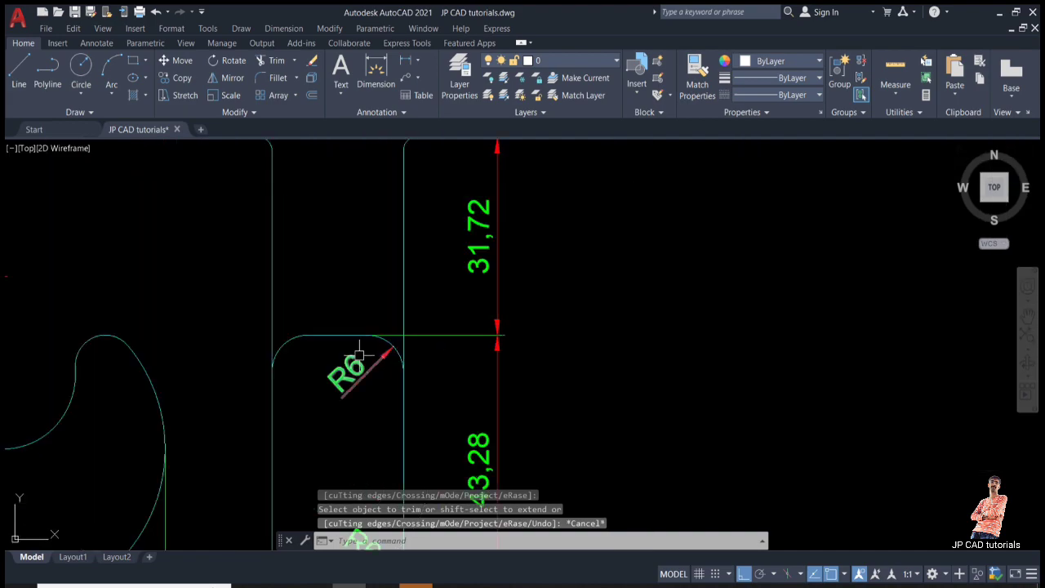
scroll(392, 356, "down", 5)
scroll(744, 351, "up", 2)
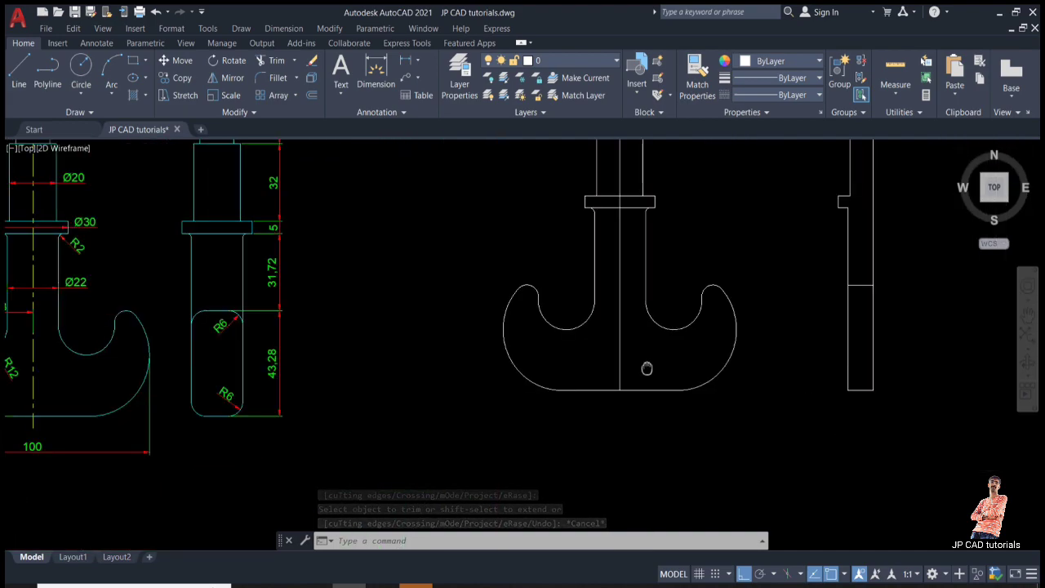
middle_click_drag(828, 324, 694, 324)
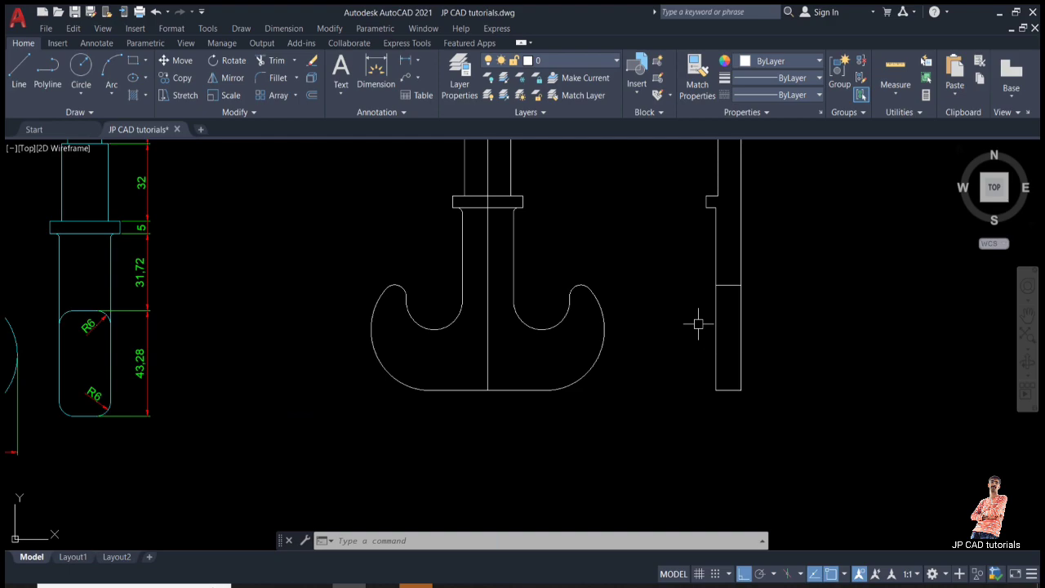
- Fillet the lower-left corner of the side view's hook section with a radius of 6
type("f")
key("Return")
type("r")
key("Return")
type("6")
key("Return")
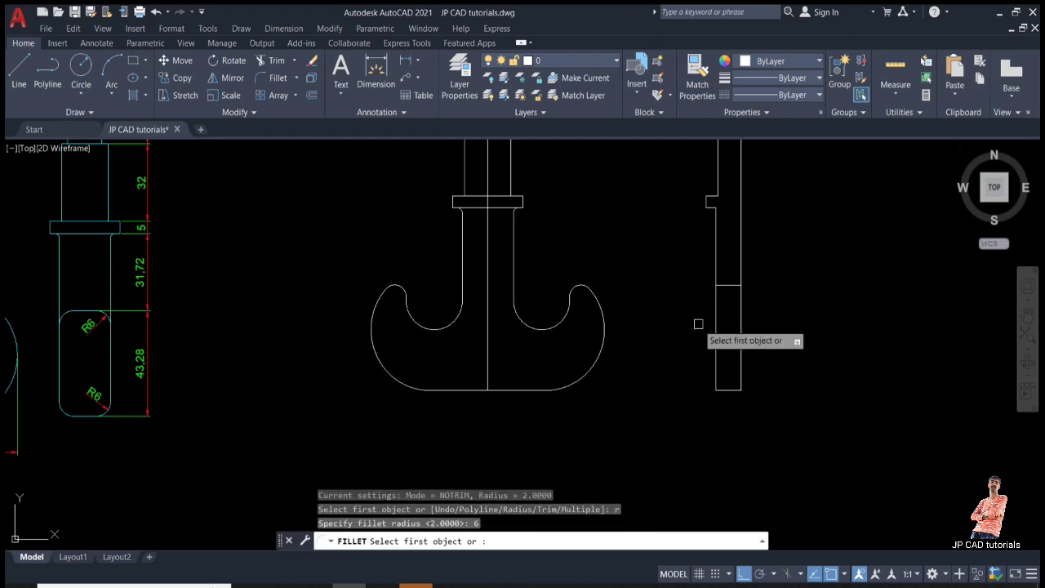
scroll(728, 385, "up", 3)
scroll(708, 382, "up", 1)
left_click(707, 381)
left_click(723, 390)
- Fillet the upper-left corner of the side view's hook section with the same radius of 6
scroll(723, 327, "down", 3)
scroll(723, 310, "up", 4)
key("Return")
left_click(715, 258)
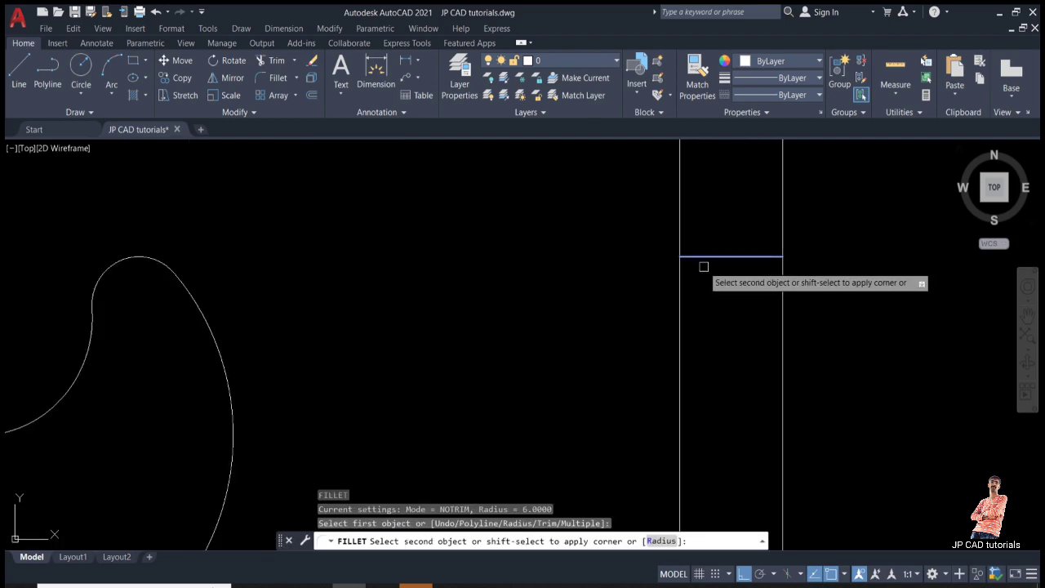
left_click(682, 313)
key("Escape")
key("Escape")
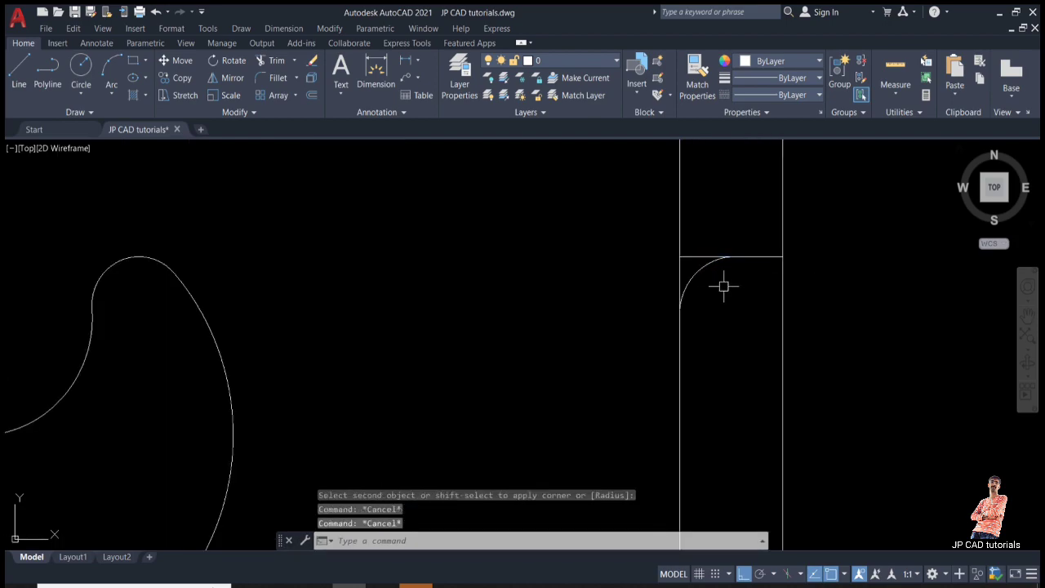
- Trim the leftover edge ends outside the rounded lower-left corner of the side view's hook section
key("Return")
scroll(687, 376, "down", 3)
scroll(699, 361, "up", 4)
left_click(743, 377)
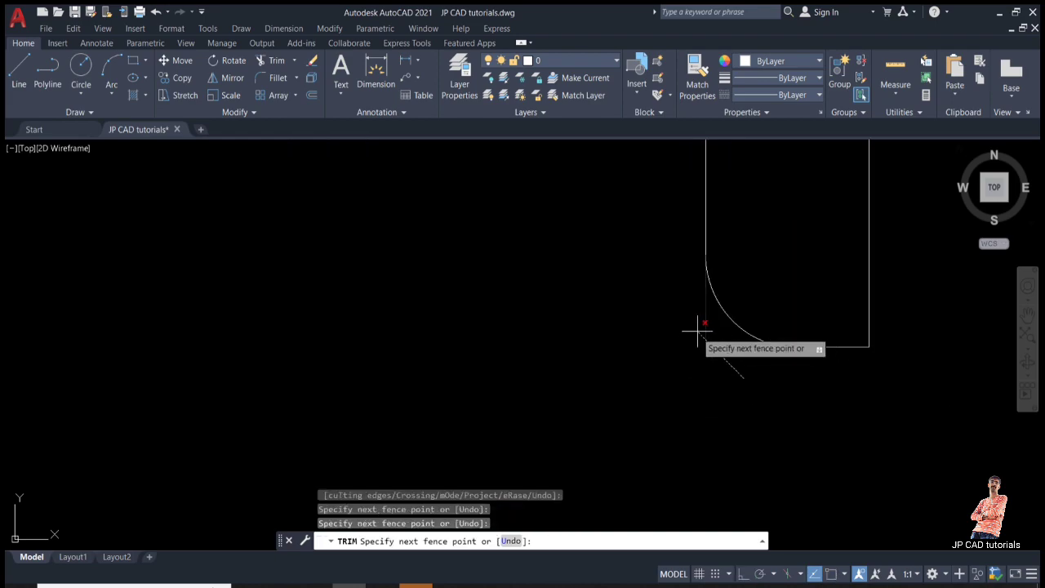
key("Return")
scroll(645, 368, "down", 5)
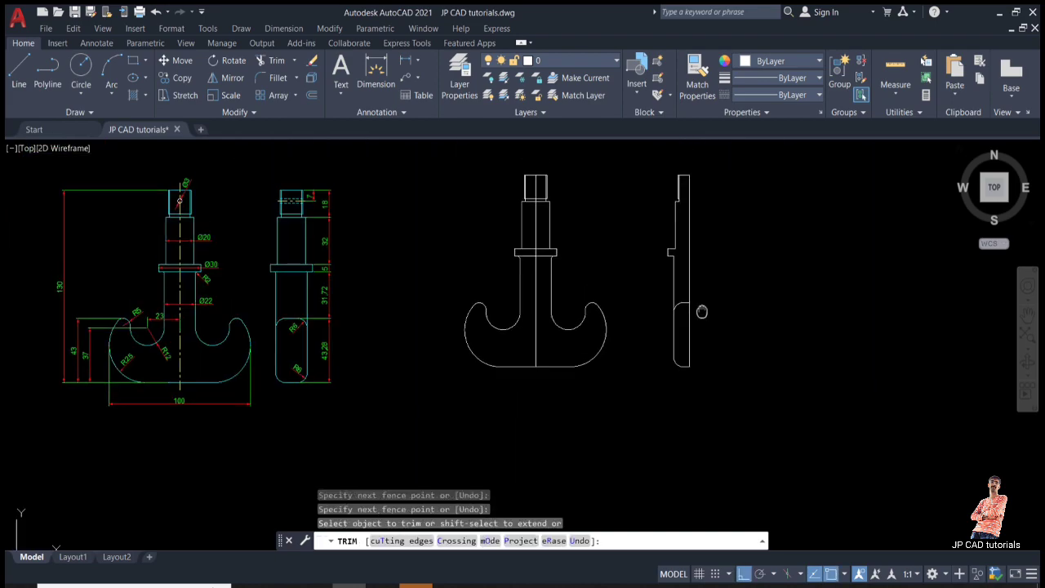
key("Escape")
key("Escape")
key("Escape")
- Fillet the inner corner between the collar's underside and the shank edge in the side view with radius 2, per the reference drawing
scroll(215, 271, "up", 5)
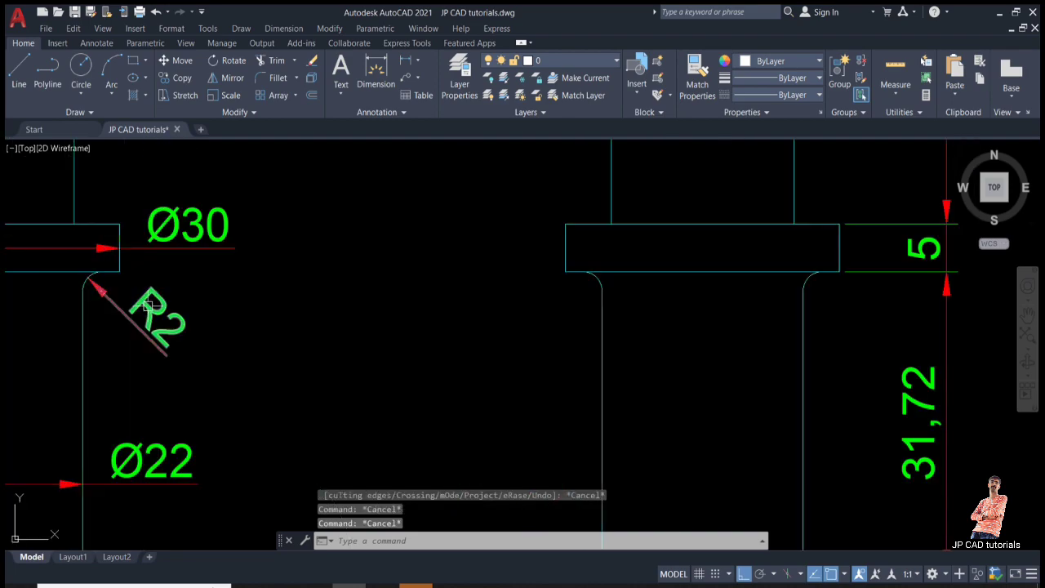
scroll(126, 276, "down", 6)
scroll(786, 261, "up", 7)
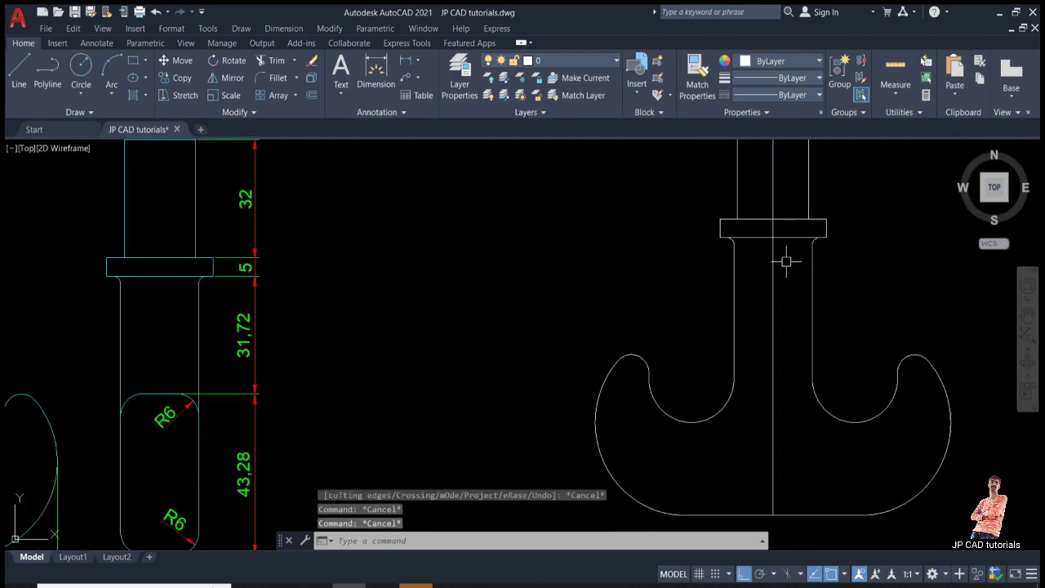
scroll(732, 365, "up", 2)
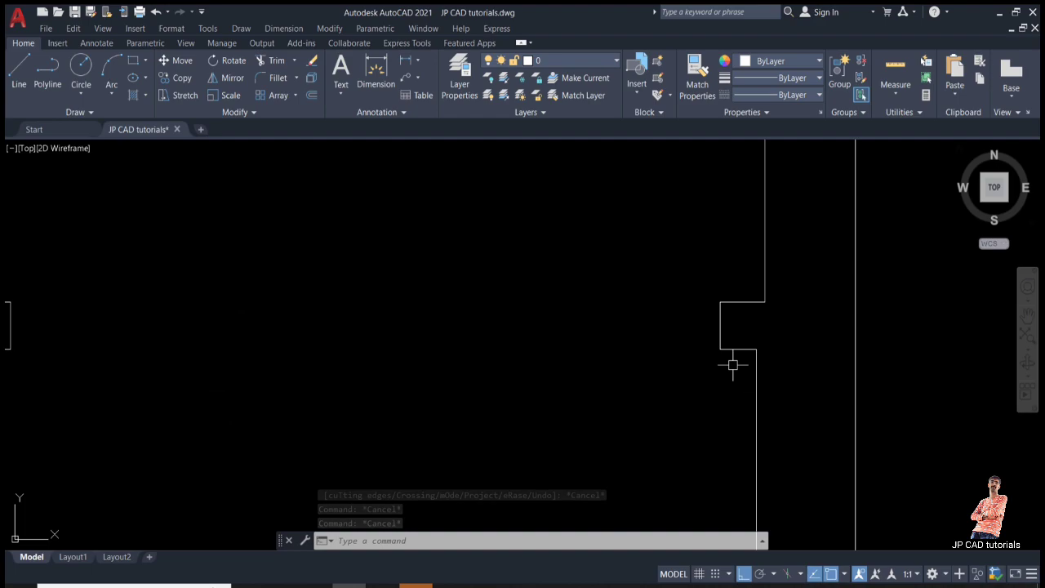
type("f")
key("Return")
type("r")
key("Return")
key("Return")
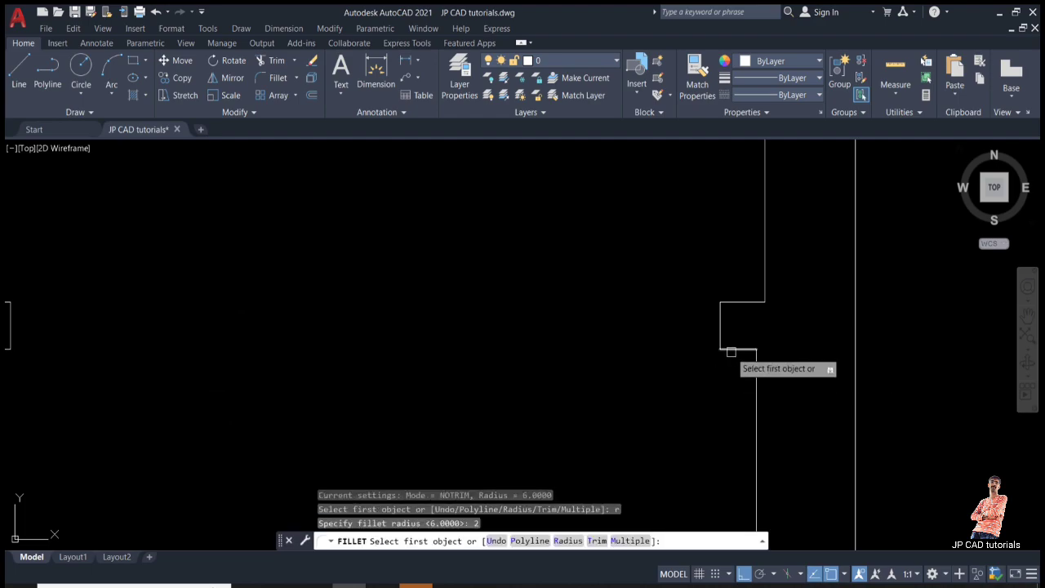
left_click(730, 352)
left_click(753, 371)
key("Escape")
- Trim the leftover collar and shank line ends beyond the new fillet under the side view's collar
type("t or")
key("Return")
scroll(770, 355, "up", 2)
left_click(695, 317)
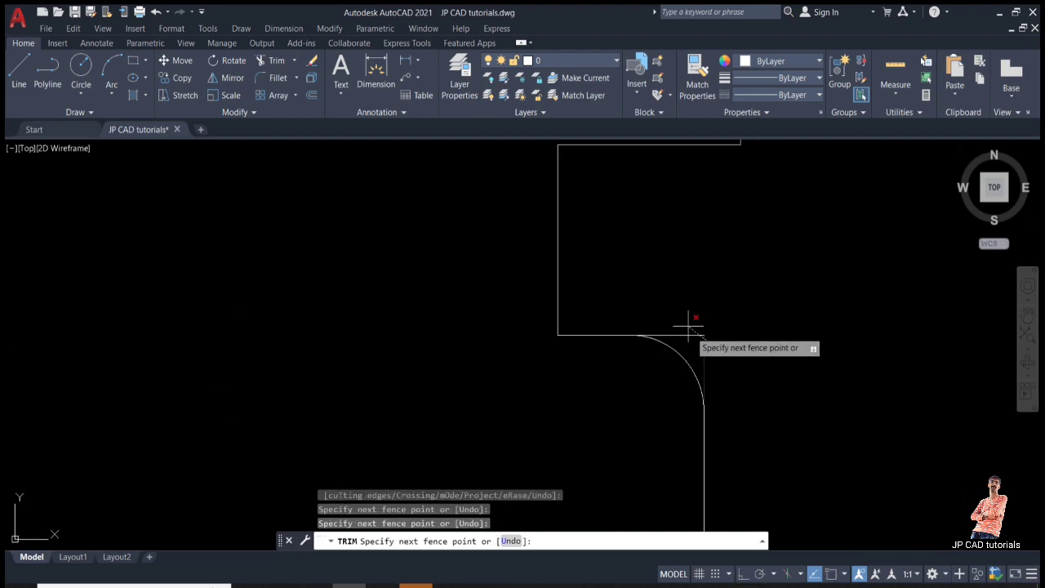
key("Return")
scroll(716, 291, "down", 2)
key("Escape")
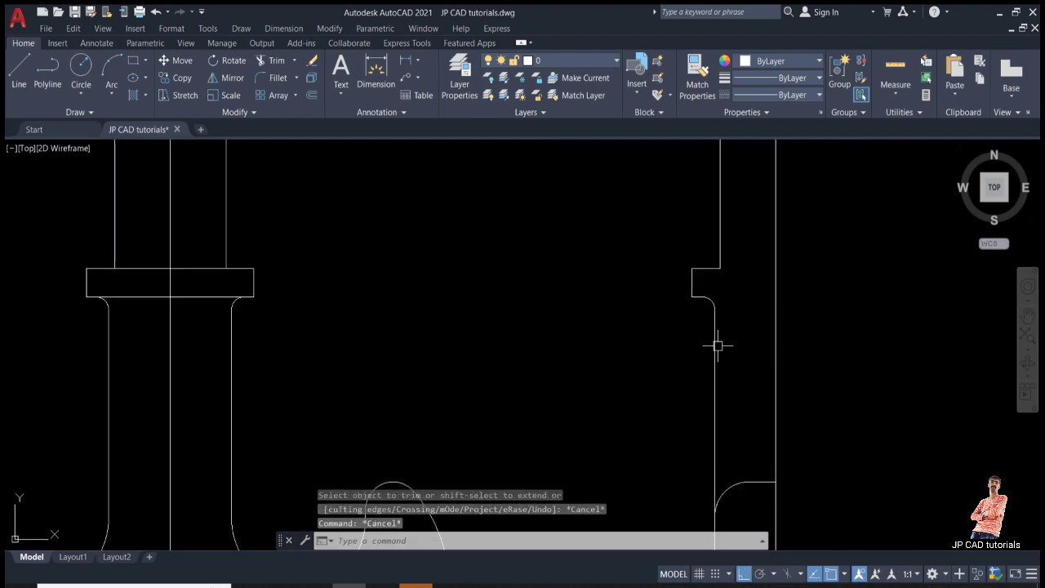
key("Escape")
key("Escape")
scroll(712, 334, "down", 2)
scroll(707, 325, "up", 4)
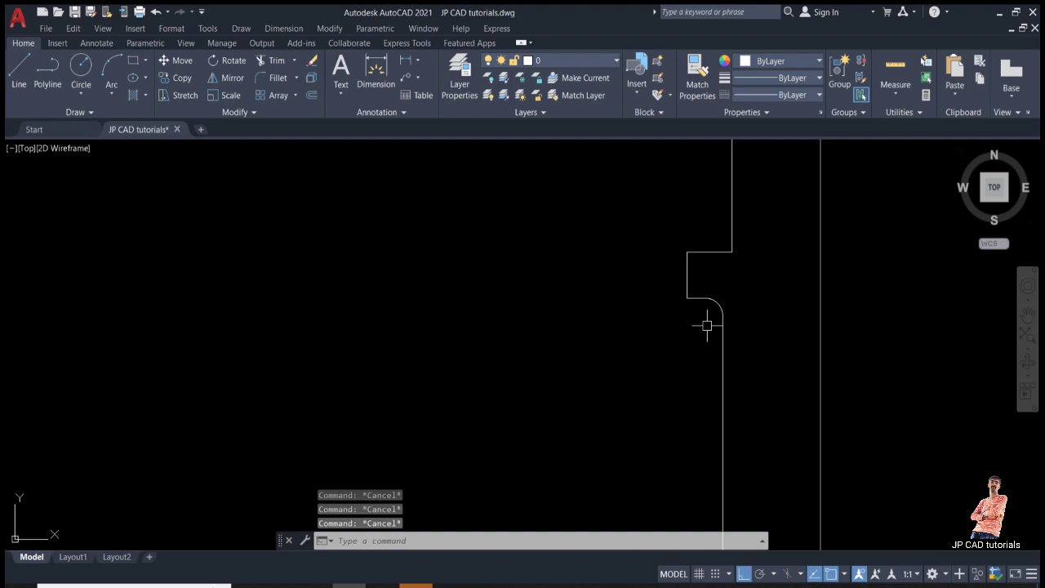
type("l")
key("Return")
key("Escape")
- Extend the side view collar's upper and lower edges to the vertical centre line
type("e")
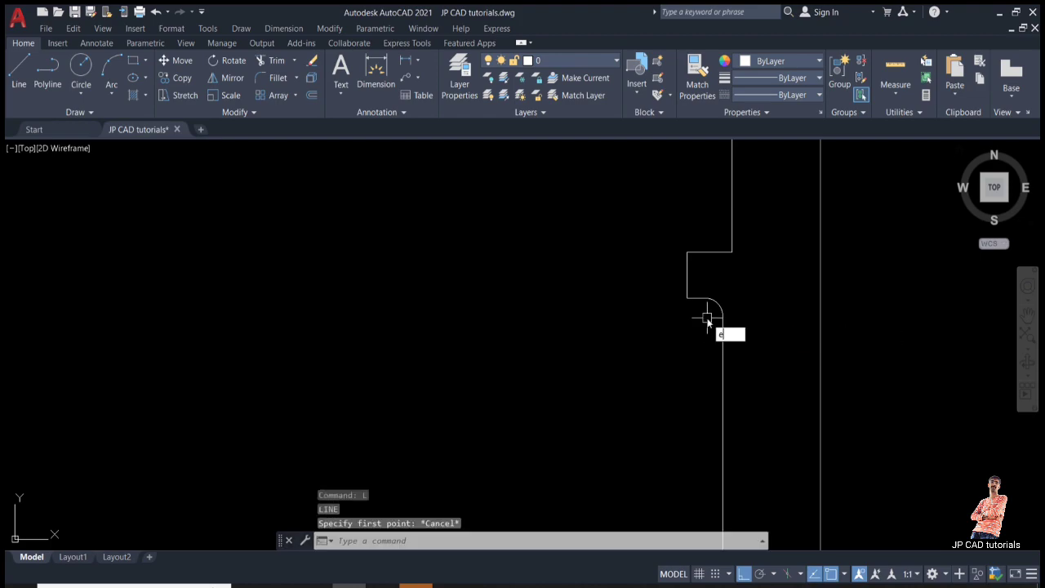
type("x")
key("Return")
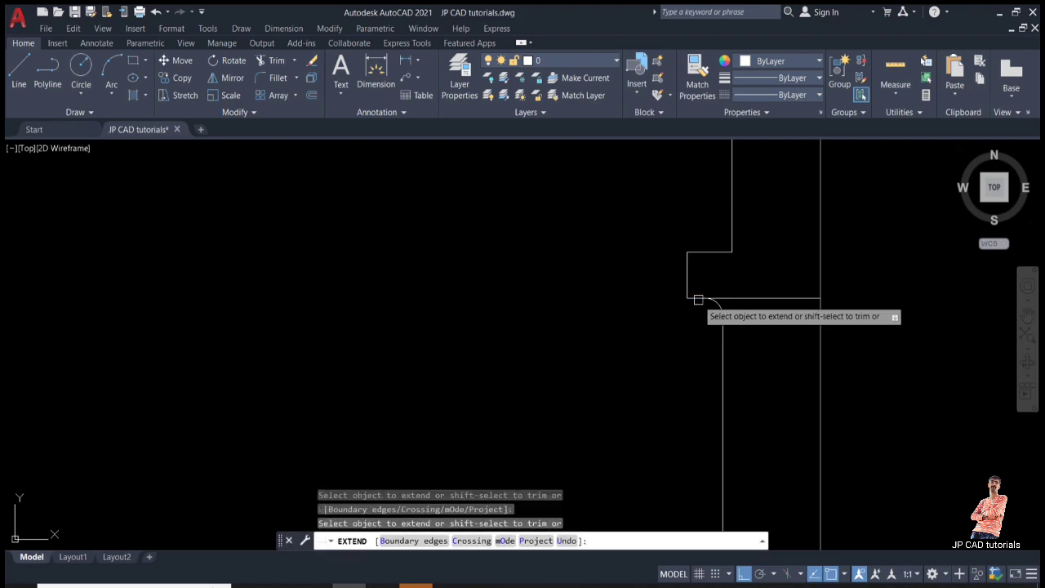
scroll(738, 336, "down", 2)
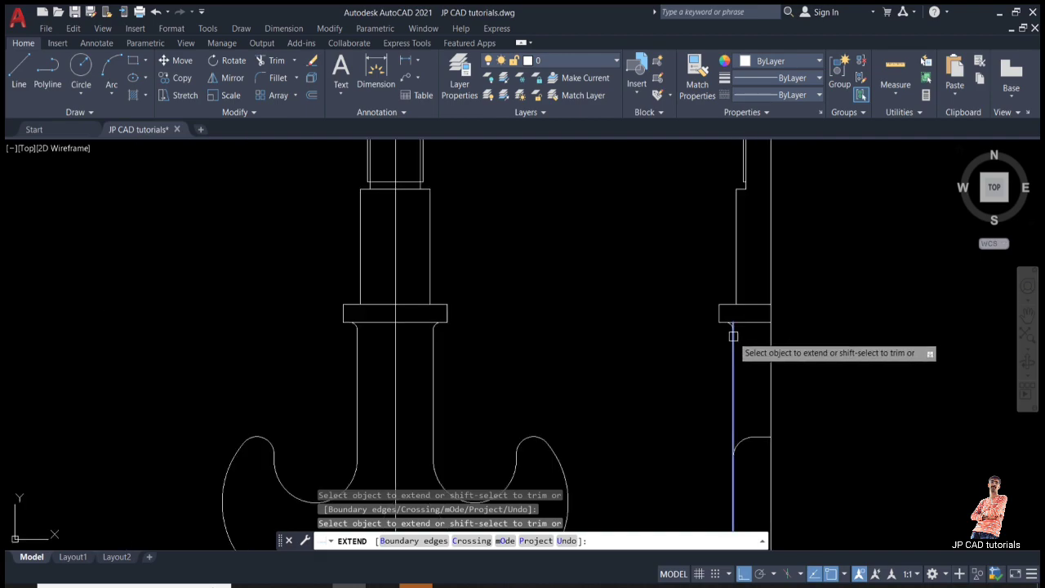
key("Escape")
key("Escape")
- Examine the cross hole in the reference front and side views for its diameter, distance from the top and line arrangement
scroll(732, 335, "down", 6)
scroll(471, 329, "up", 4)
scroll(545, 321, "down", 2)
middle_click_drag(546, 321, 460, 330)
scroll(474, 289, "up", 8)
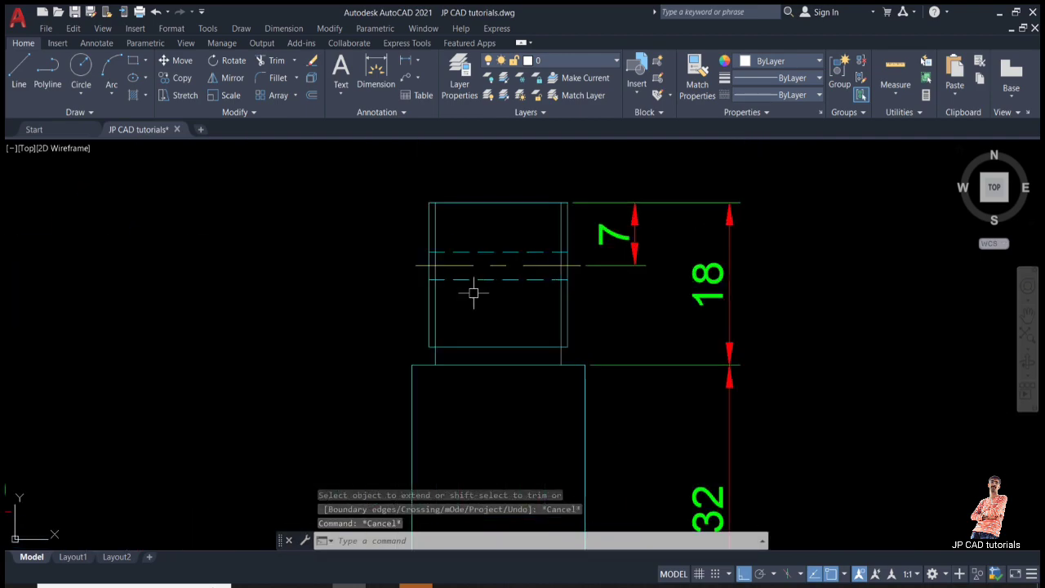
scroll(534, 283, "down", 4)
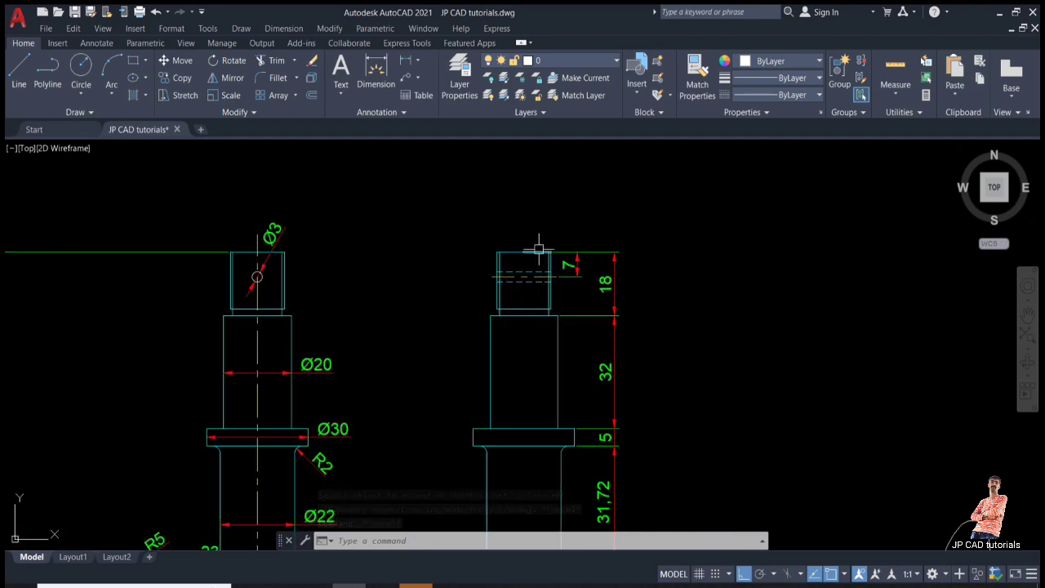
scroll(546, 256, "up", 4)
mouse_move(551, 307)
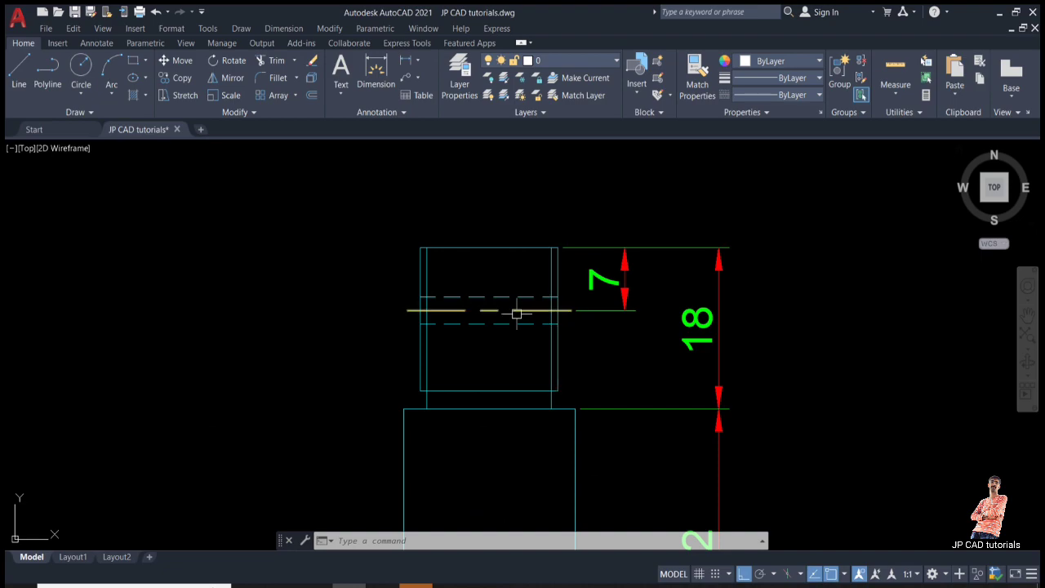
scroll(517, 314, "down", 6)
scroll(275, 303, "up", 6)
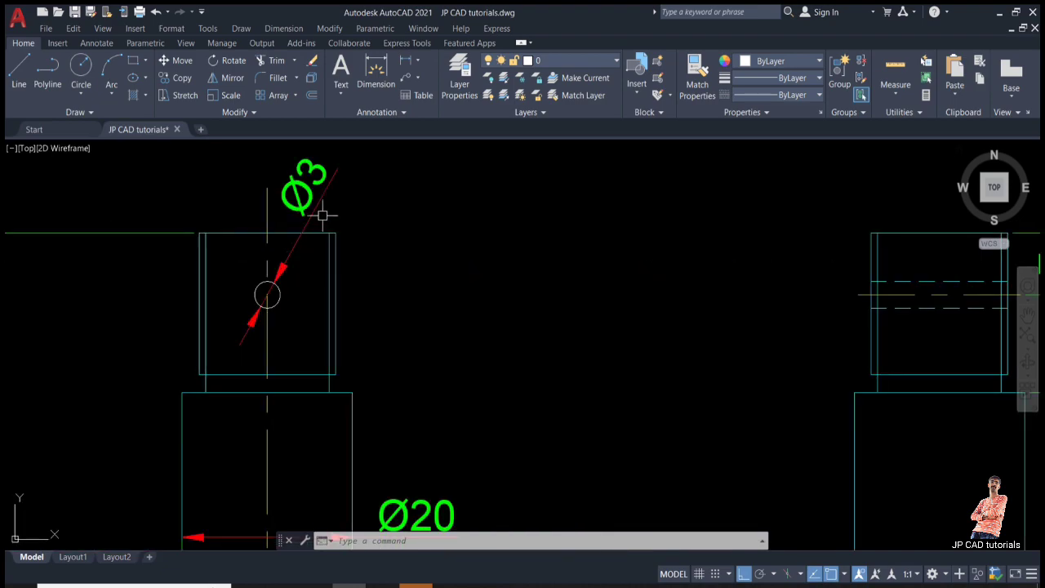
scroll(287, 247, "down", 4)
- Offset the top edge of the front view's shank end downward by 7 to locate the hole centre
middle_click_drag(574, 282, 261, 303)
middle_click_drag(683, 306, 543, 316)
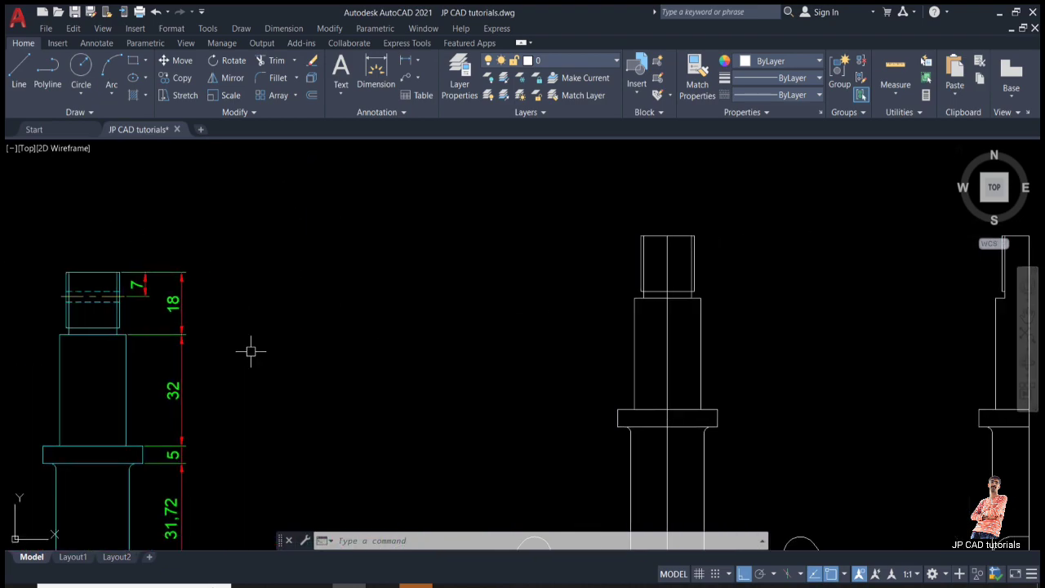
type("o")
key("Return")
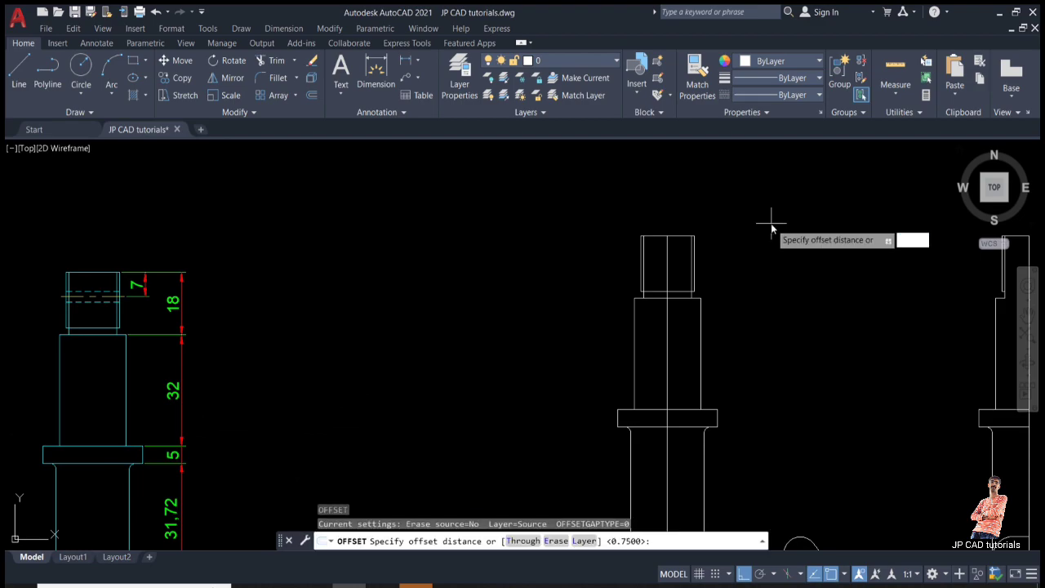
type("7")
key("Return")
scroll(686, 229, "up", 2)
left_click(667, 235)
left_click(676, 253)
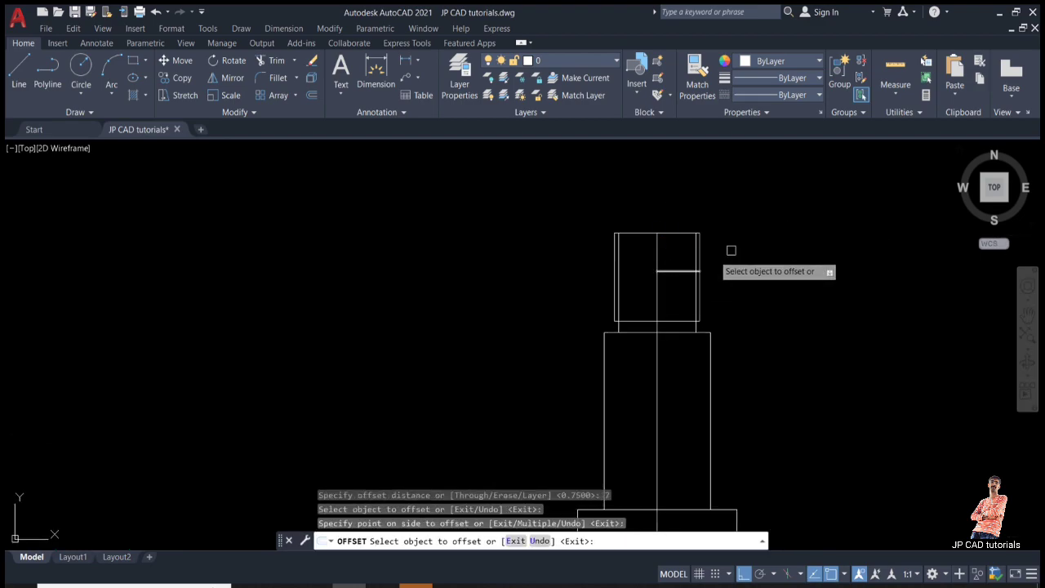
key("Escape")
- Draw a circle of diameter 3 where the offset line meets the front view's centre line
type("c")
key("Return")
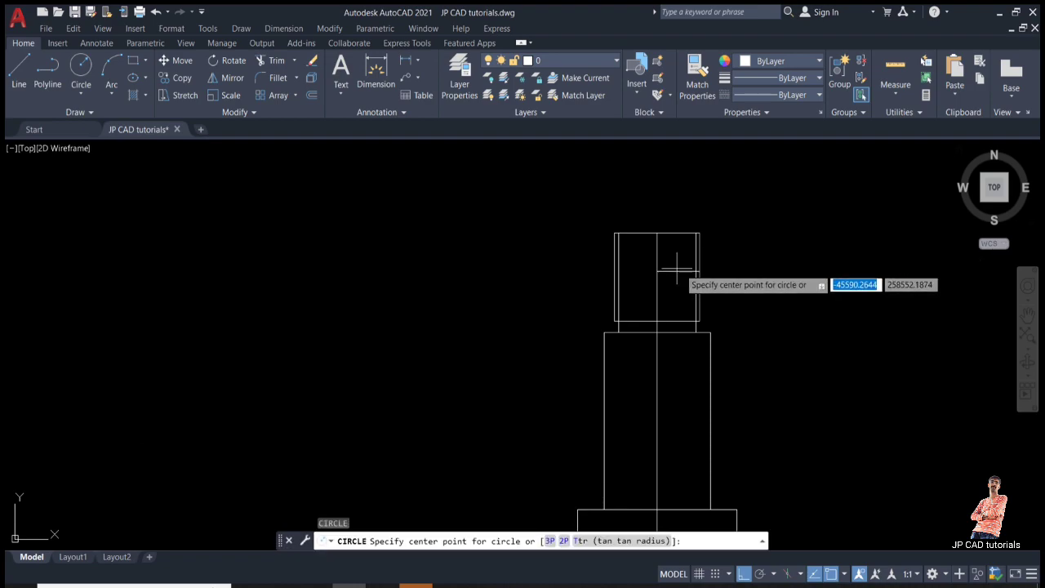
left_click(657, 271)
type("d")
key("Return")
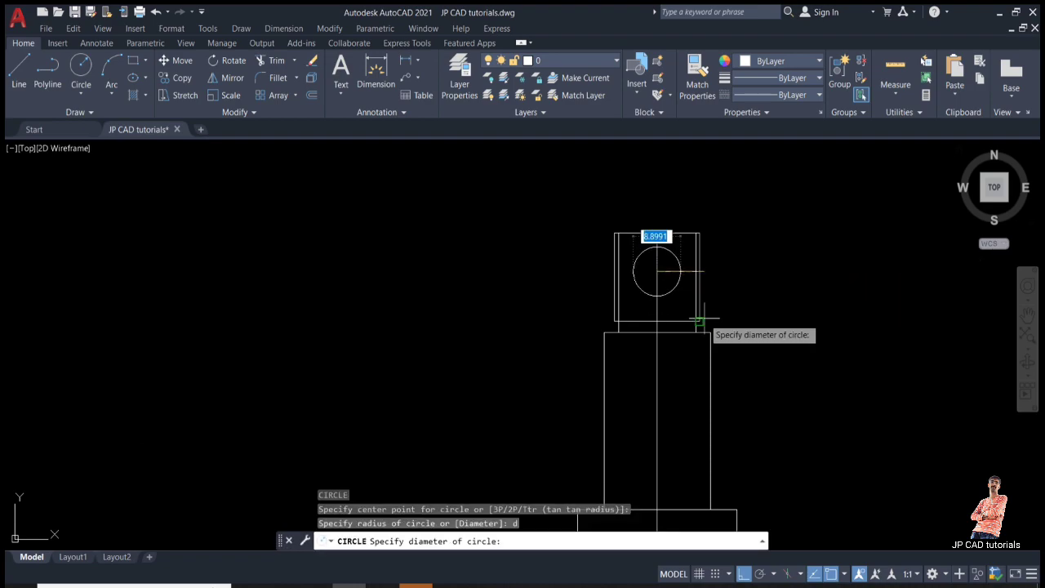
key("Return")
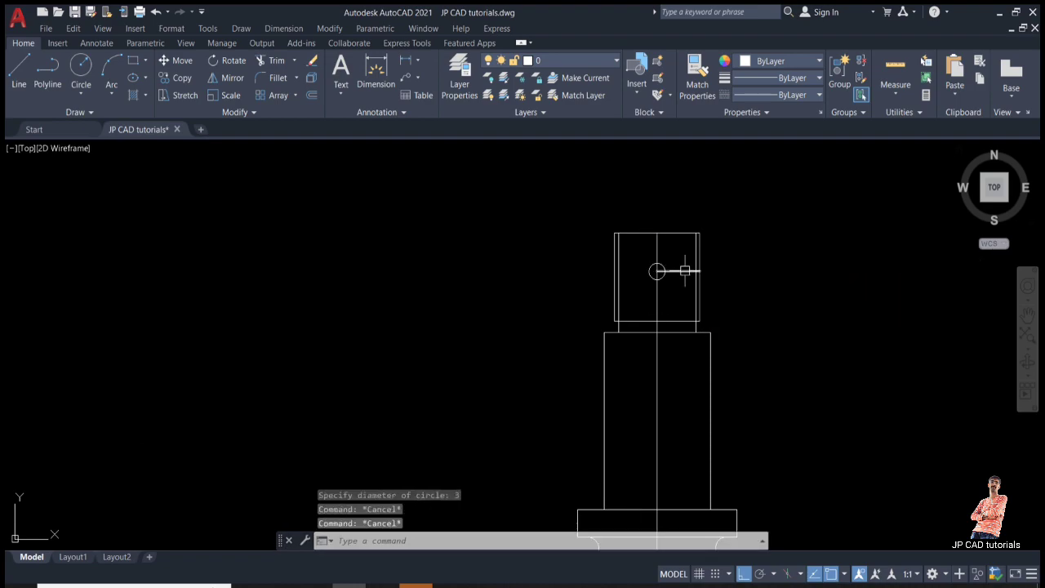
- Erase the horizontal helper line beside the hole in the front view
left_click(678, 271)
type("e")
key("Return")
mouse_move(675, 268)
middle_mouse_down()
mouse_move(527, 289)
mouse_move(353, 293)
middle_mouse_up()
scroll(353, 294, "down", 2)
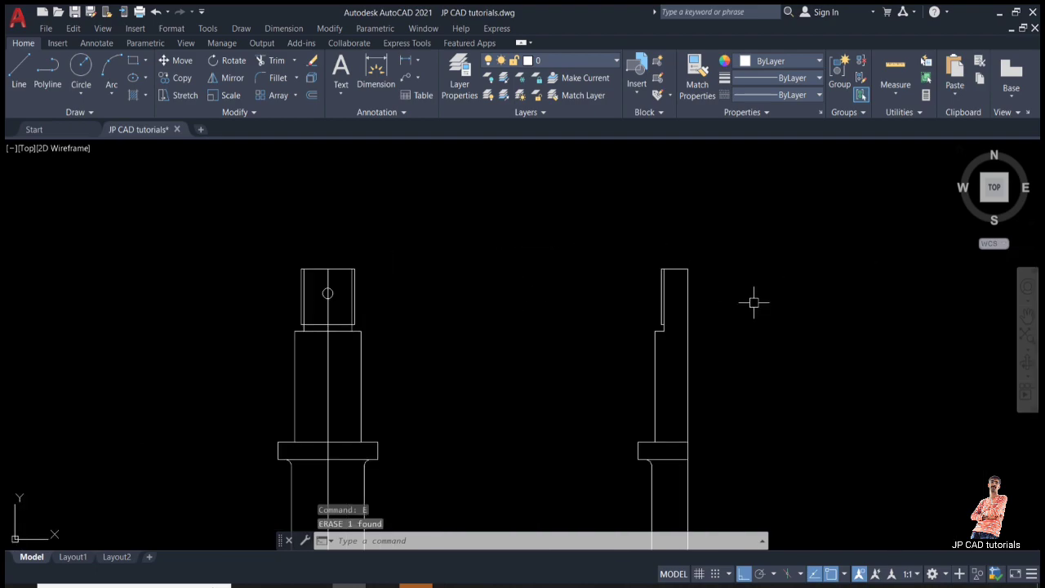
key("Escape")
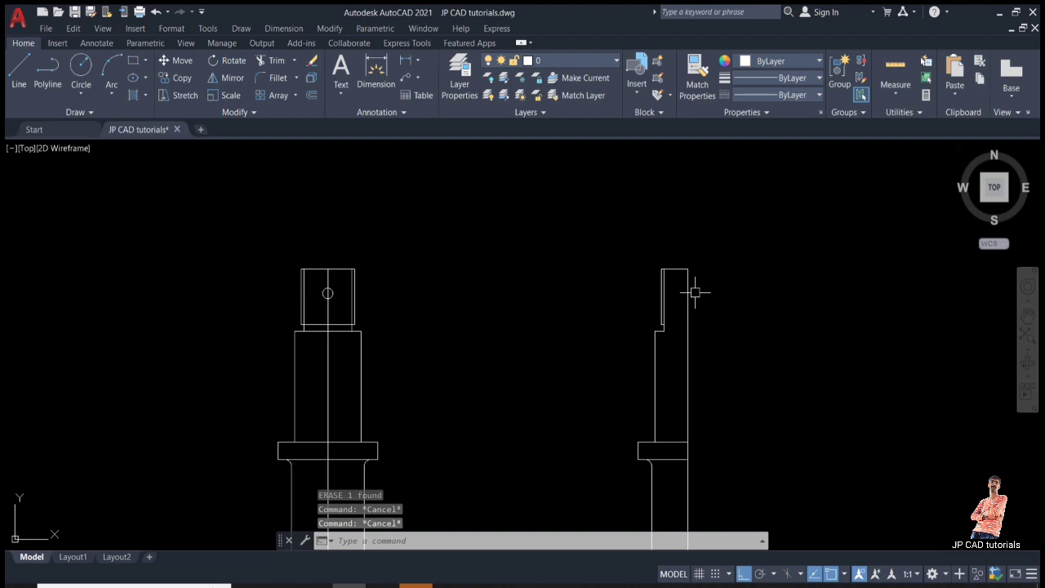
- Project a horizontal line from the hole's top quadrant in the front view across and past the side view
type("l")
key("Return")
scroll(310, 296, "up", 4)
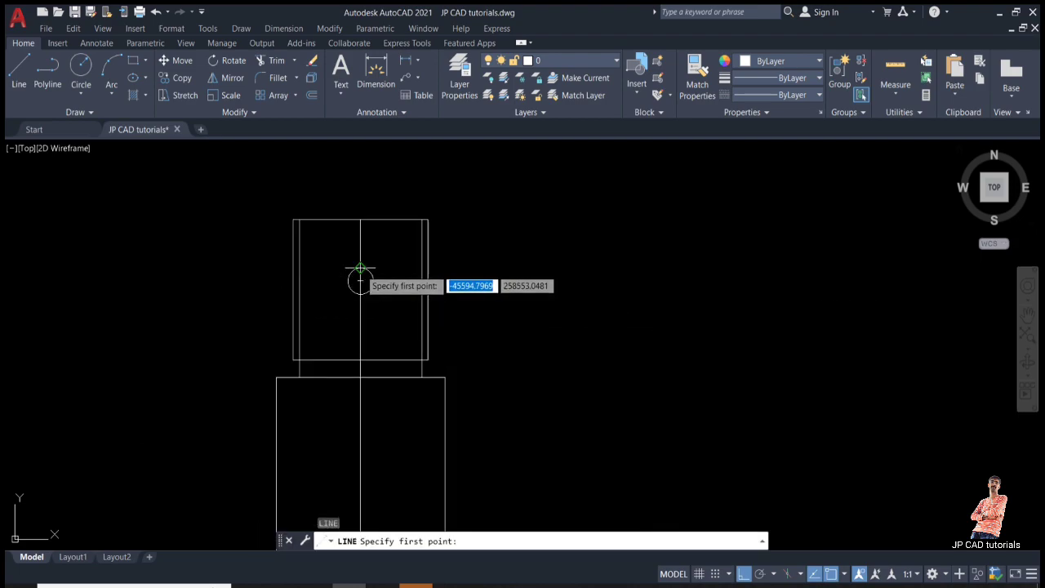
left_click(360, 267)
scroll(360, 268, "down", 4)
left_click(773, 268)
key("Return")
- Project a horizontal line from the hole's bottom quadrant in the front view across and past the side view
key("Return")
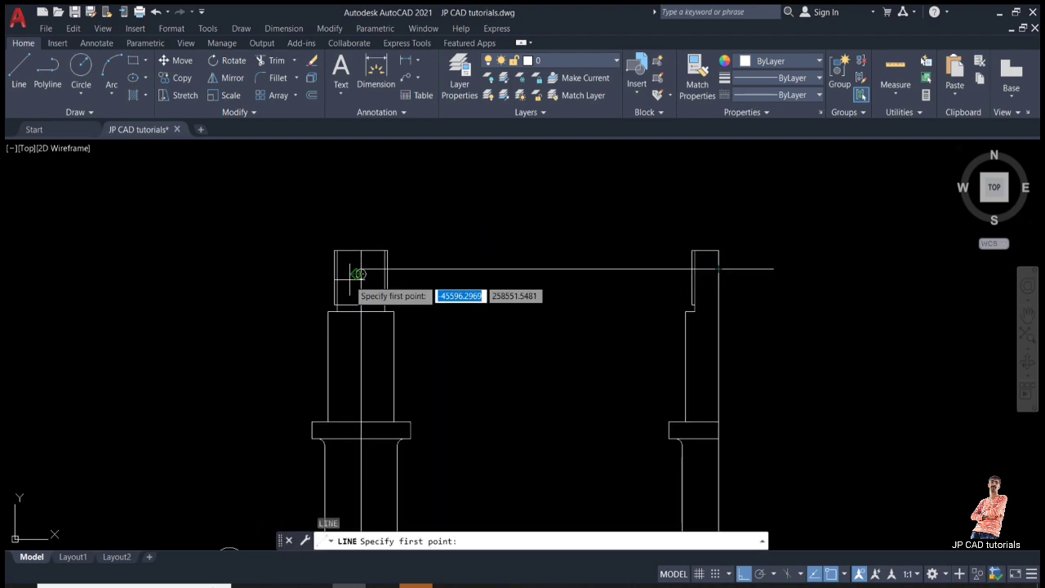
scroll(358, 274, "up", 4)
left_click(360, 274)
scroll(302, 274, "down", 4)
scroll(731, 285, "up", 4)
left_click(643, 269)
key("Return")
- Project a horizontal line from the hole's centre in the front view across and past the side view
key("Return")
middle_click_drag(471, 275, 771, 307)
scroll(269, 299, "down", 3)
scroll(298, 296, "up", 2)
left_click(299, 296)
scroll(298, 296, "up", 1)
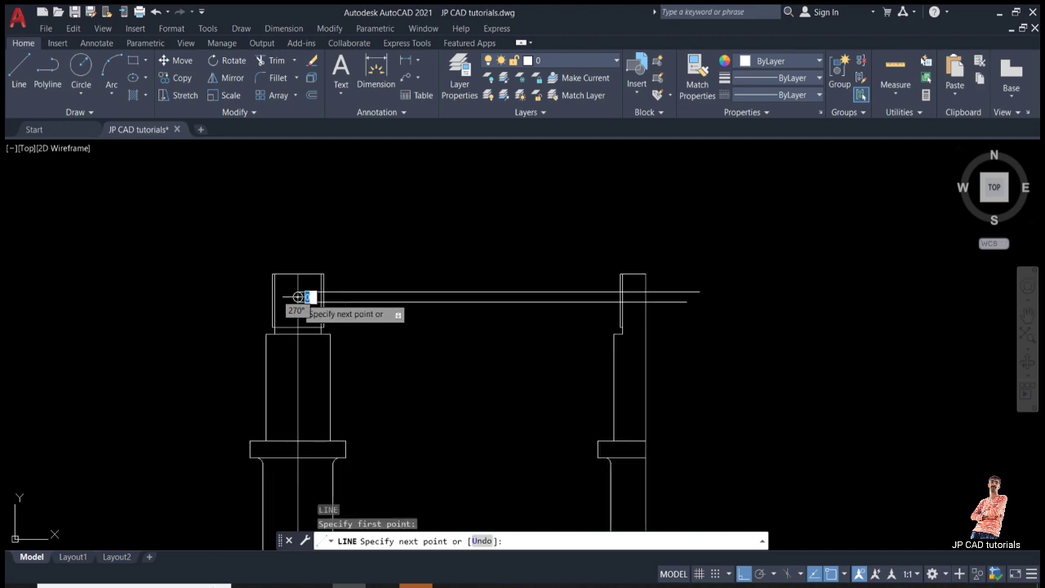
scroll(690, 282, "up", 4)
left_click(689, 315)
key("Return")
key("Escape")
key("Escape")
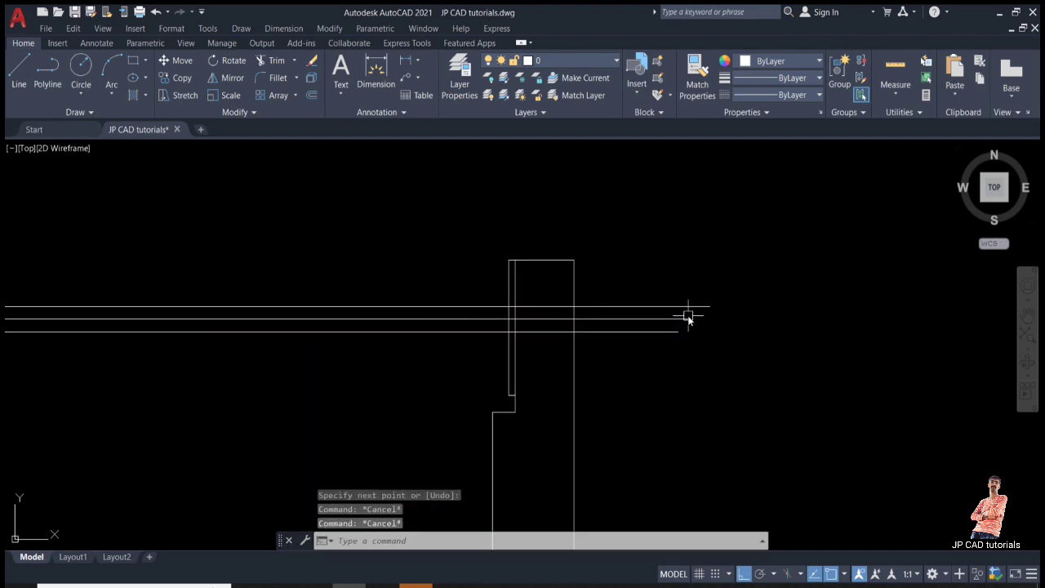
- Trim the three projected hole lines on both sides so only the portions inside the side view's outline remain
key("Return")
left_click(476, 347)
left_click(455, 299)
left_click(690, 209)
left_click(605, 352)
key("Return")
scroll(562, 345, "up", 2)
scroll(490, 333, "up", 2)
scroll(492, 335, "up", 2)
scroll(557, 357, "down", 6)
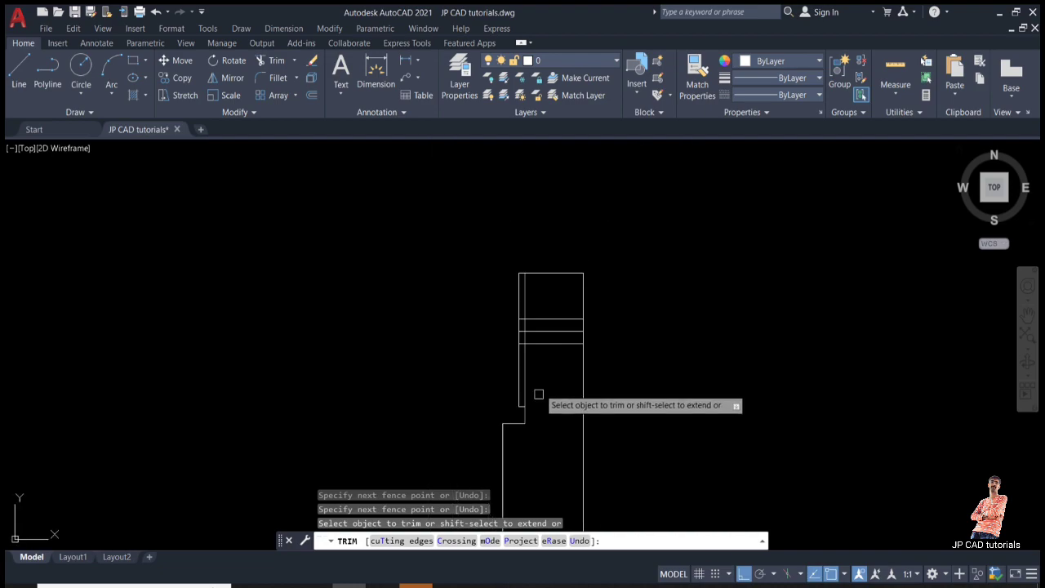
key("Escape")
- Extend the side view's shoulder edge and the lower edge of its threaded end to the vertical centre line
type("ex")
key("Return")
scroll(522, 427, "up", 4)
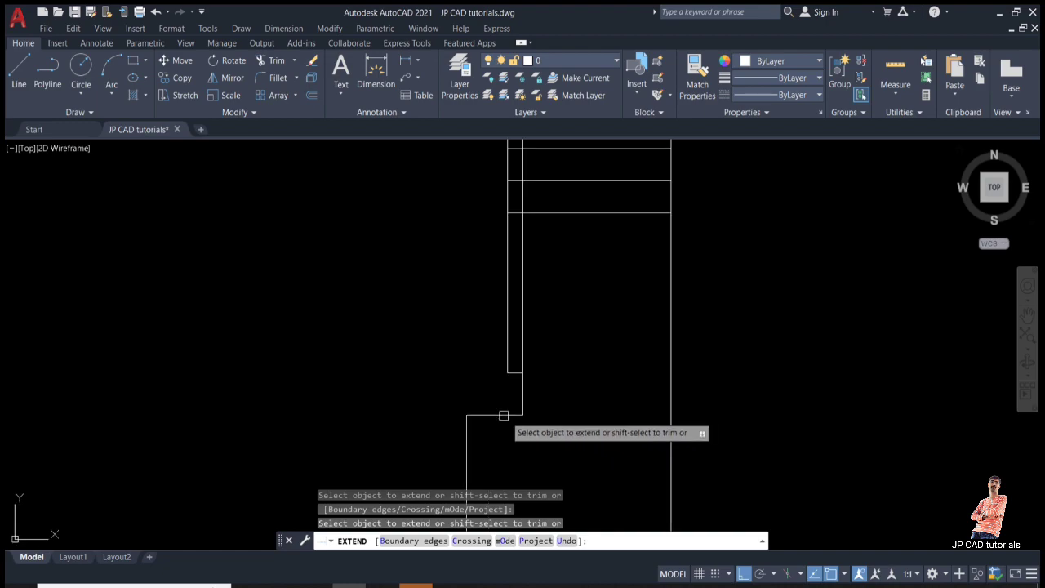
scroll(571, 377, "down", 3)
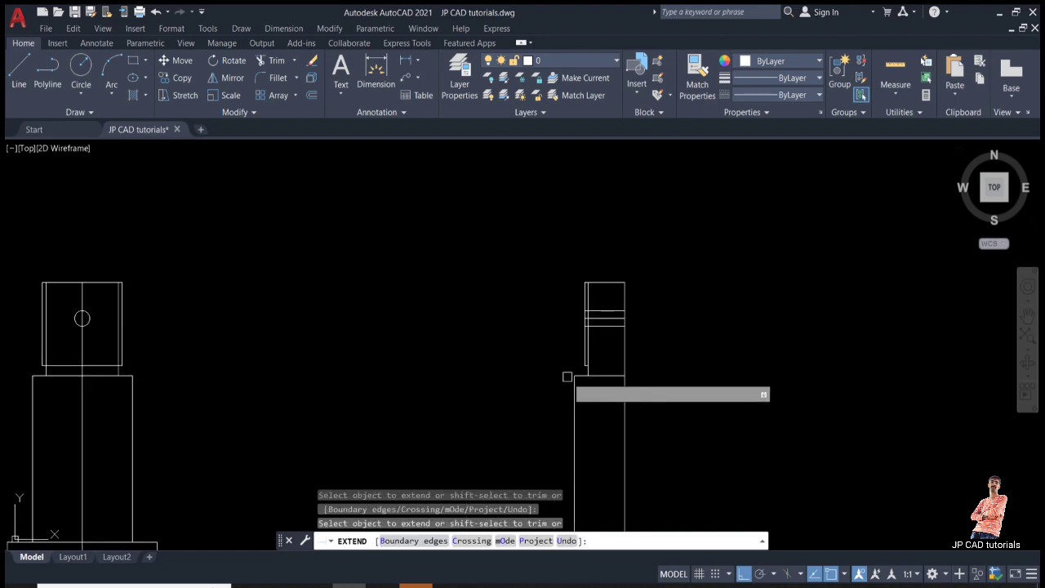
scroll(599, 367, "up", 4)
scroll(693, 376, "down", 3)
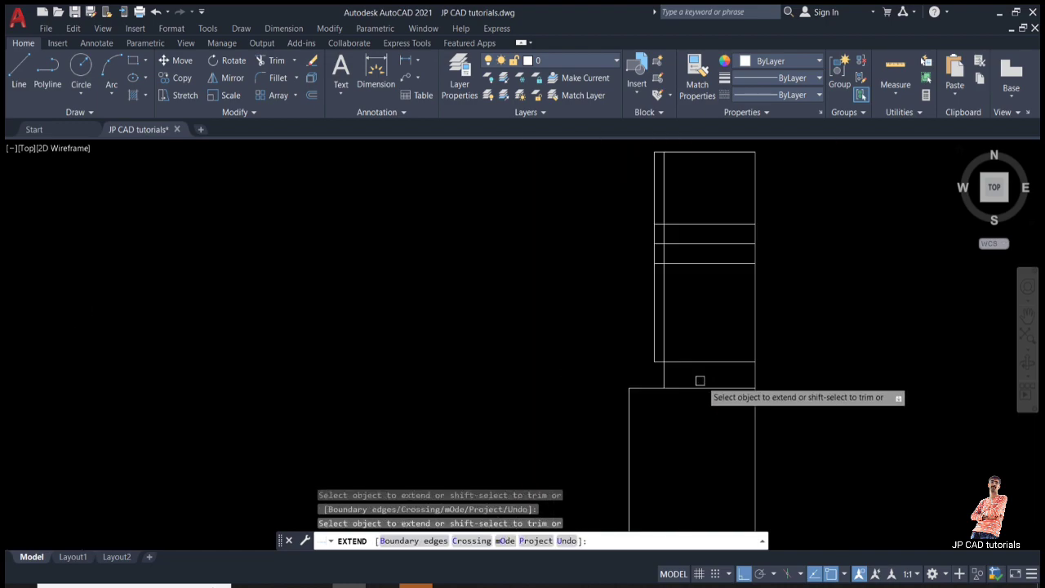
key("Escape")
scroll(697, 337, "down", 4)
key("Escape")
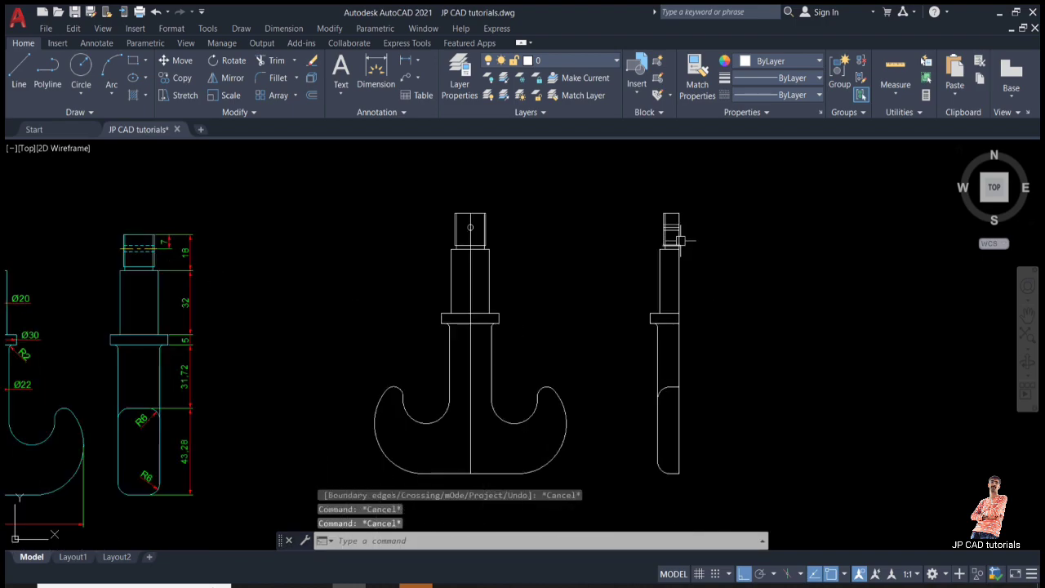
- Mirror the side view's half profile about its vertical centre line, keeping the original half
left_click(674, 185)
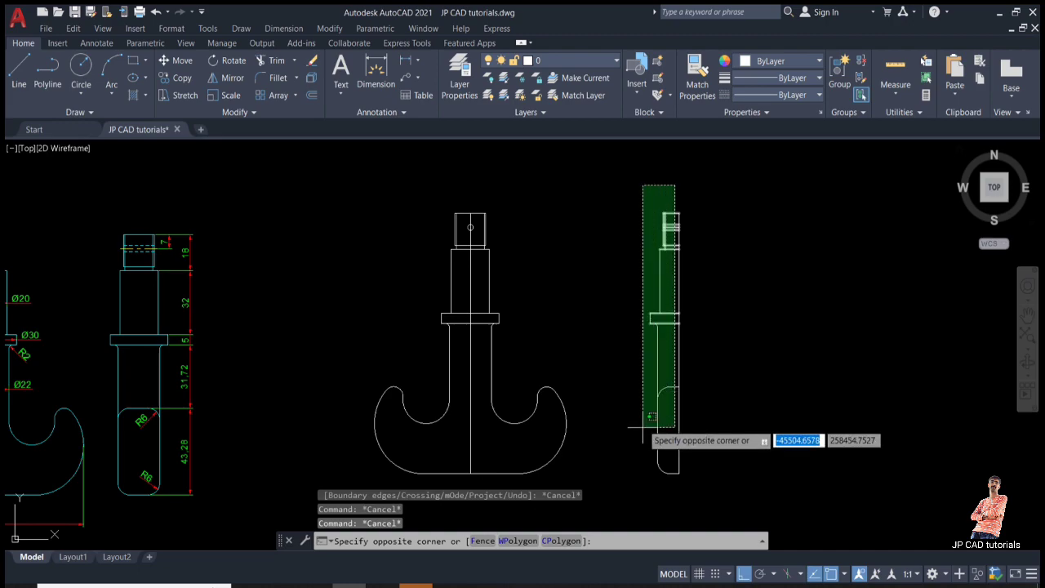
left_click(624, 482)
type("mi")
key("Return")
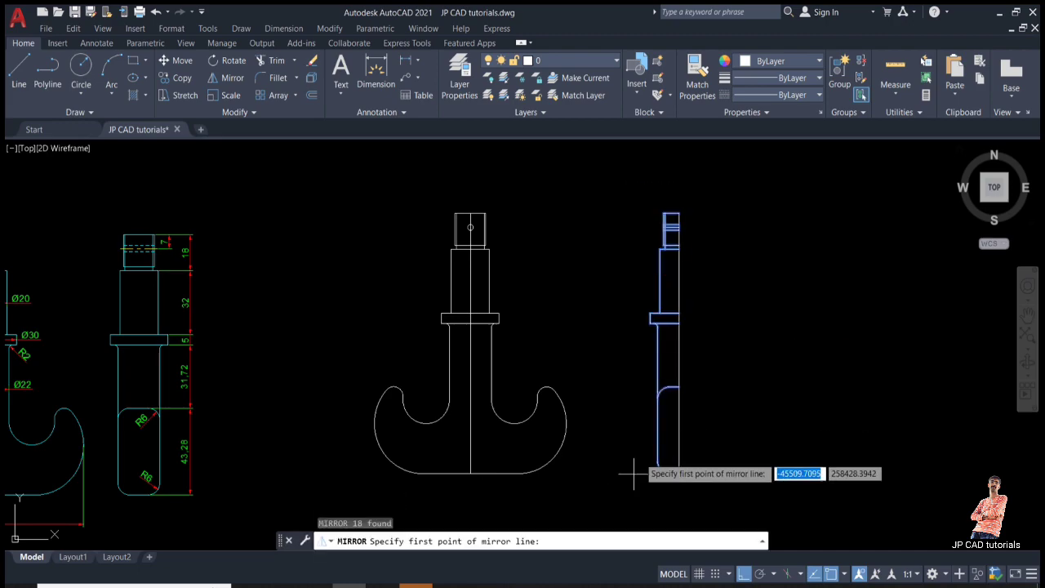
left_click(678, 214)
left_click(678, 178)
key("Return")
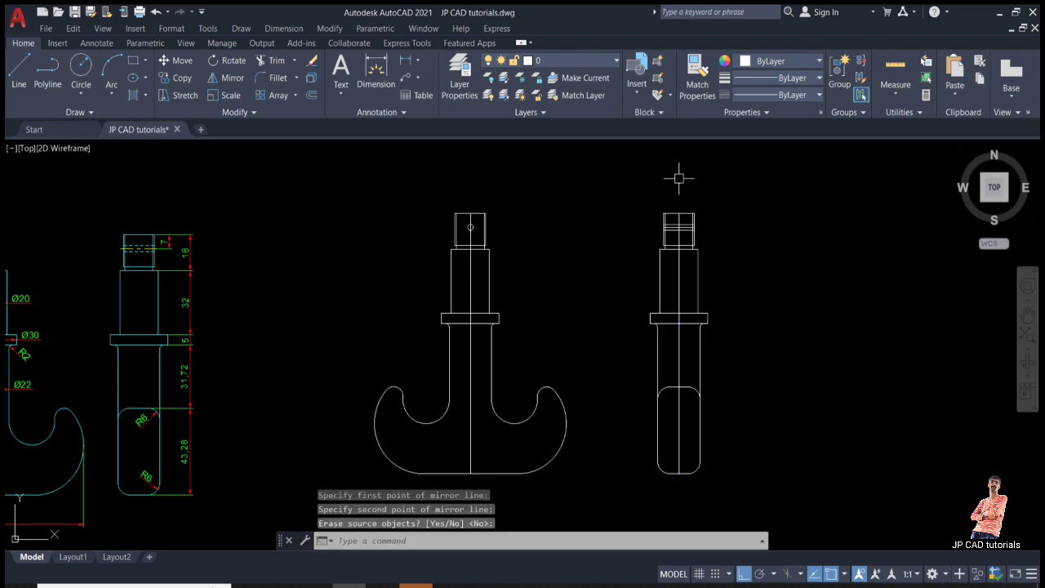
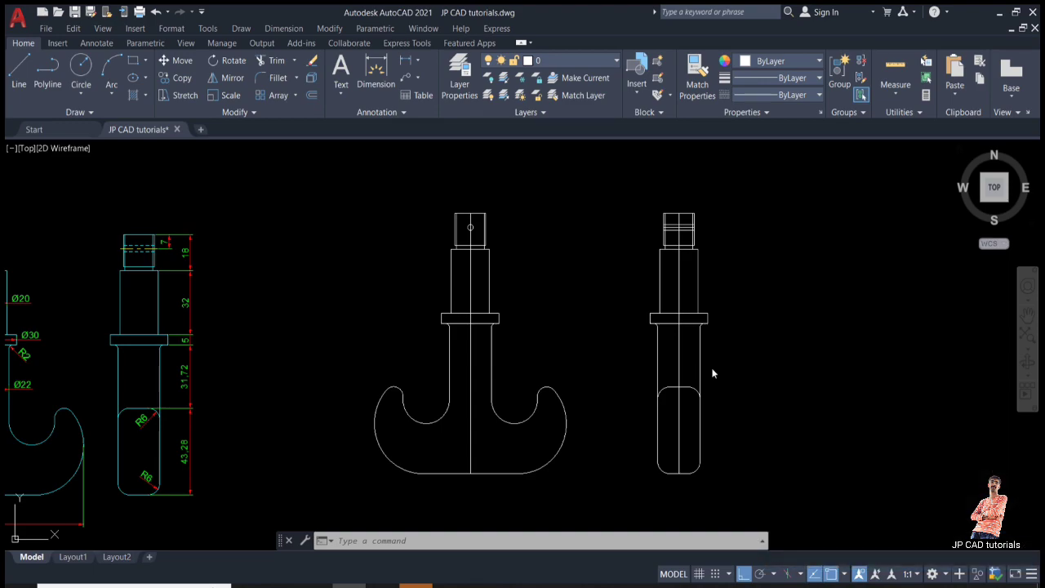
- Assign the CENTER linetype to the vertical centre lines of both views and the cross hole's centre line in the side view
middle_click_drag(509, 279, 607, 289)
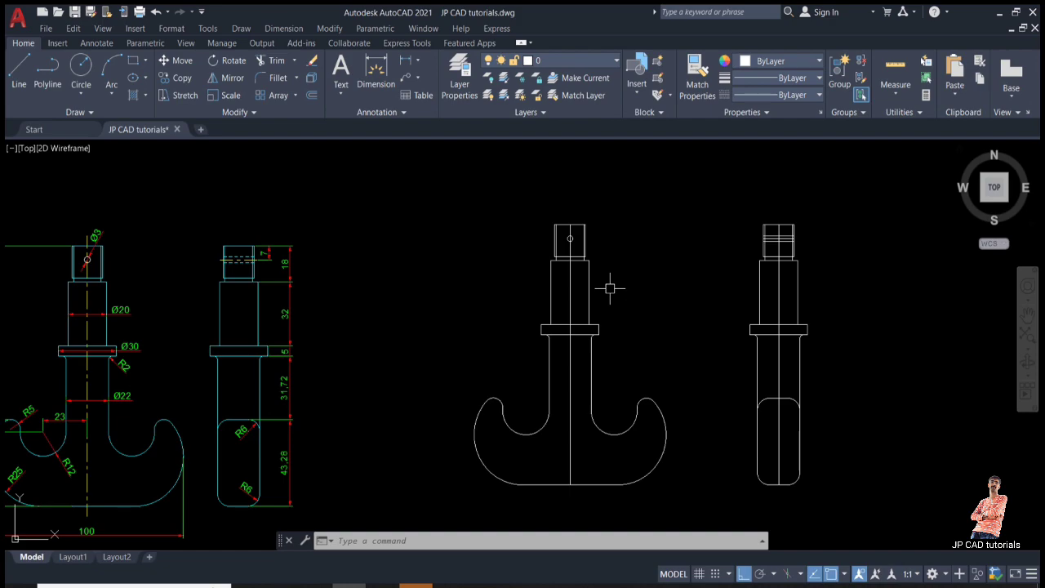
key("Escape")
left_click(567, 421)
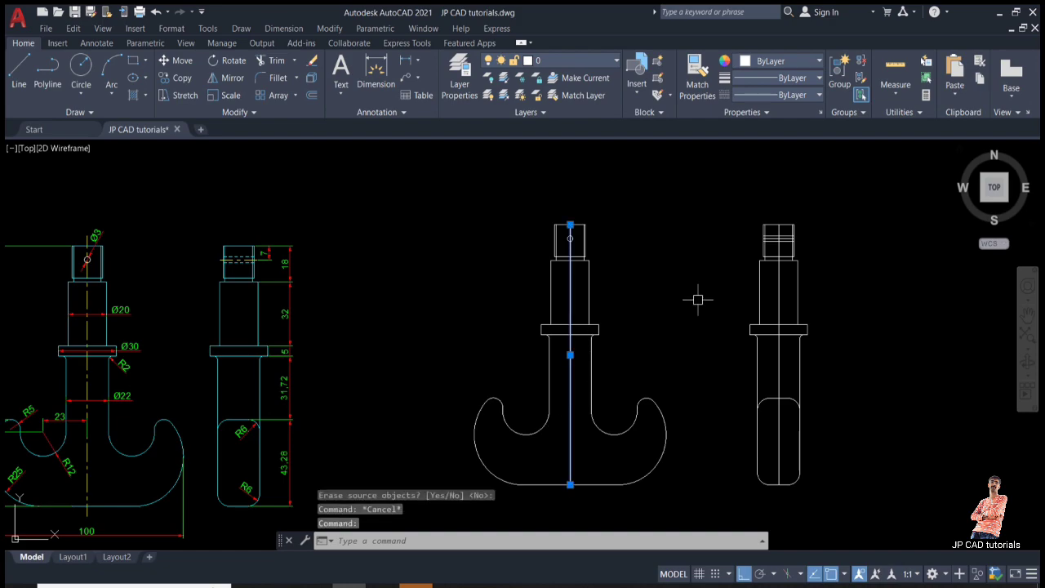
left_click(779, 362)
scroll(779, 233, "up", 5)
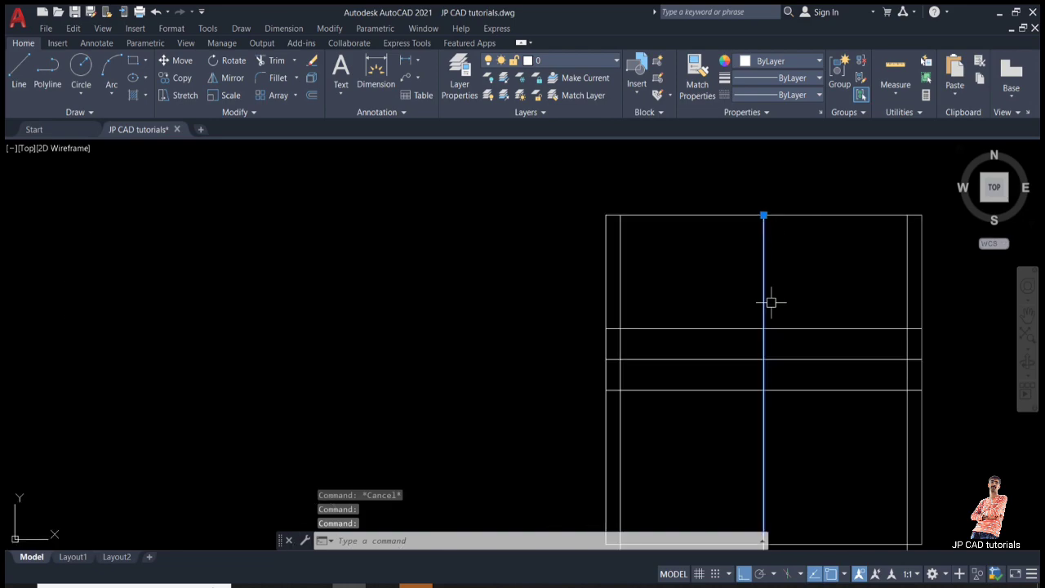
left_click(733, 351)
left_click(720, 381)
scroll(795, 297, "down", 6)
scroll(807, 310, "up", 8)
left_click(809, 309)
scroll(809, 310, "down", 10)
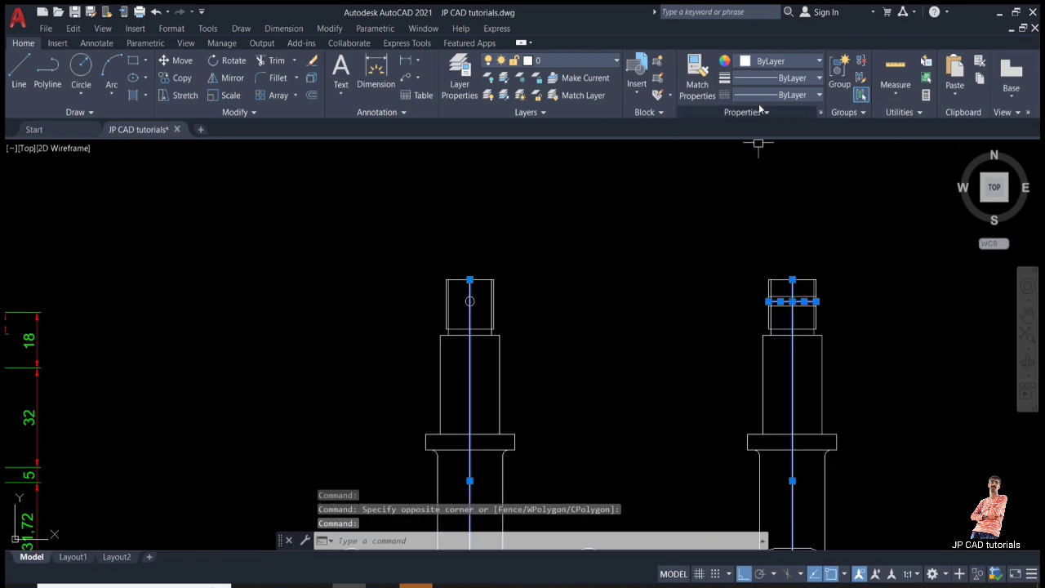
left_click(777, 77)
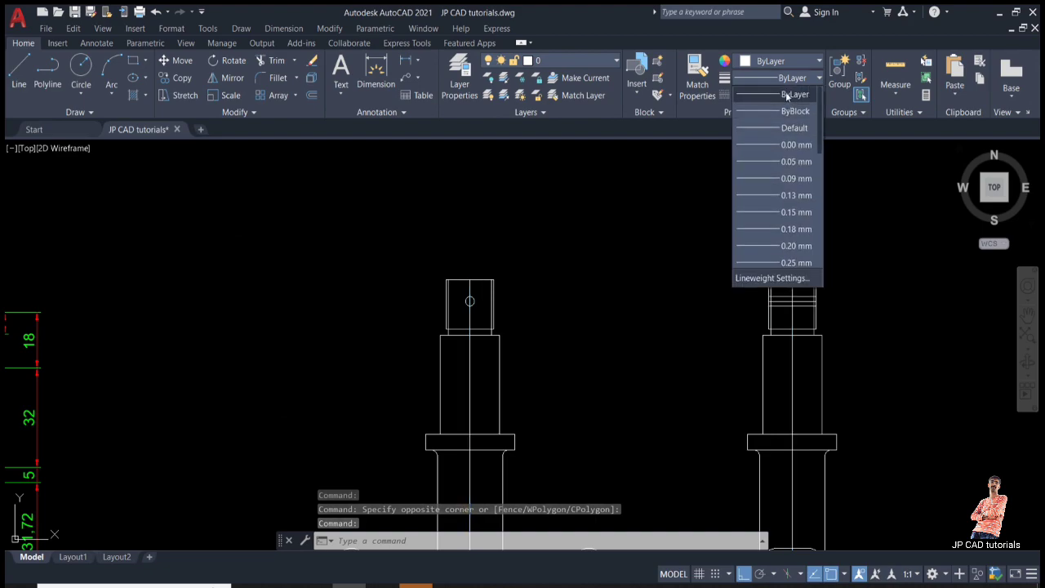
left_click(786, 91)
left_click(787, 95)
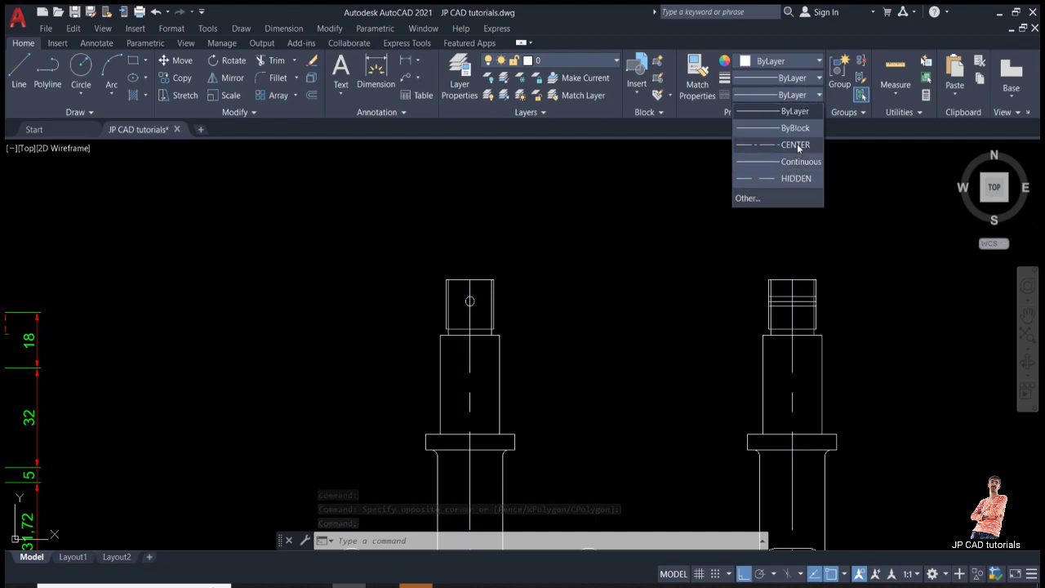
left_click(797, 144)
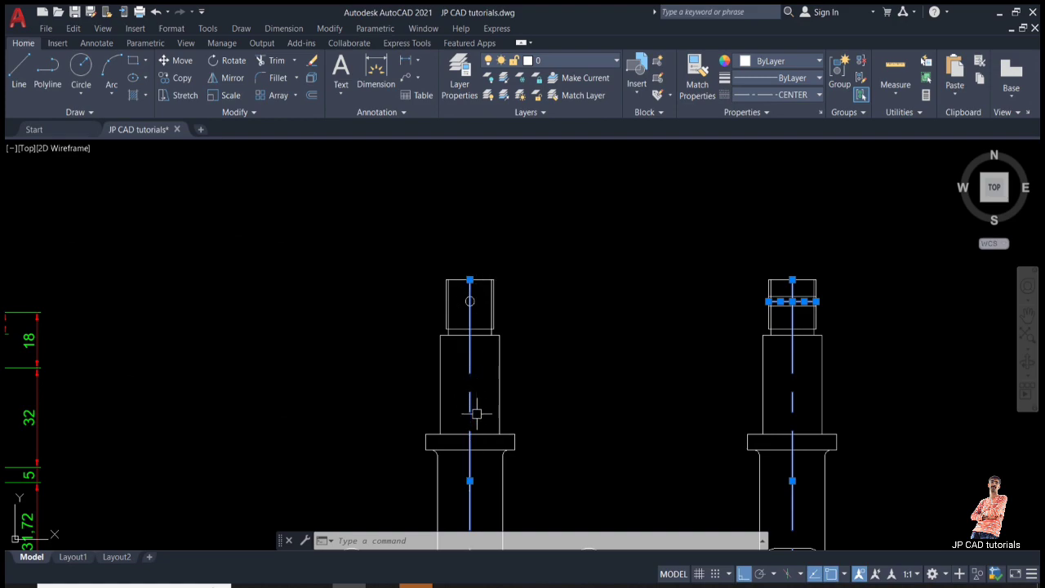
- Try a linetype scale of 0.5 on the selected centre lines in their properties, and settle on 0.3
key("Return")
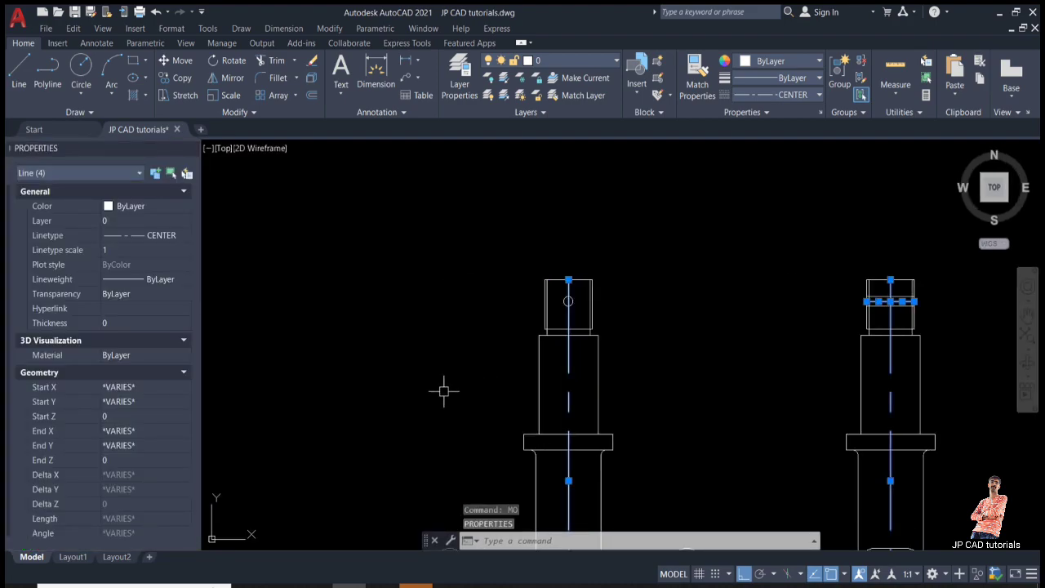
left_click(123, 251)
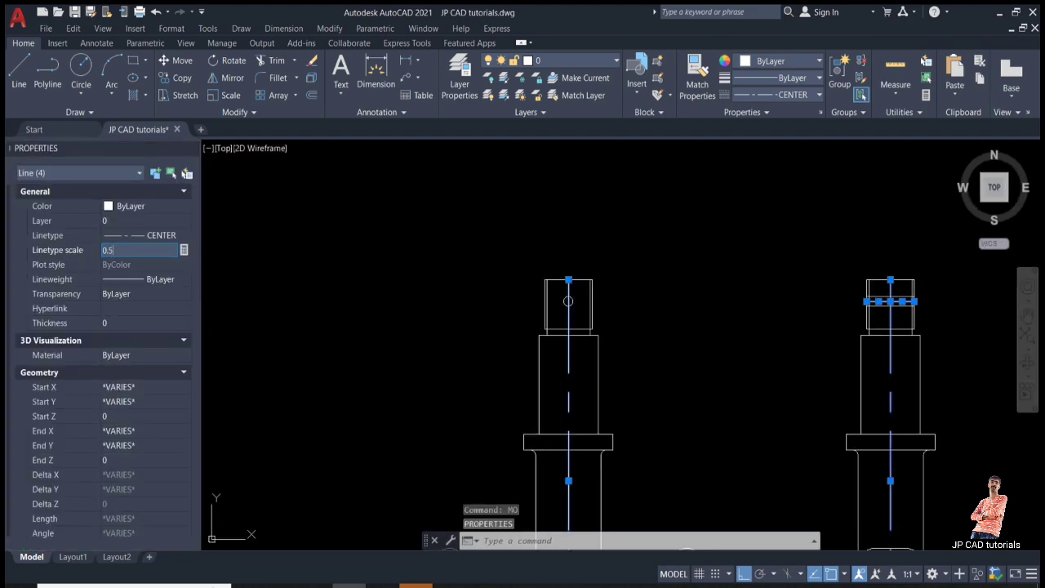
key("Return")
left_click(121, 252)
type("0")
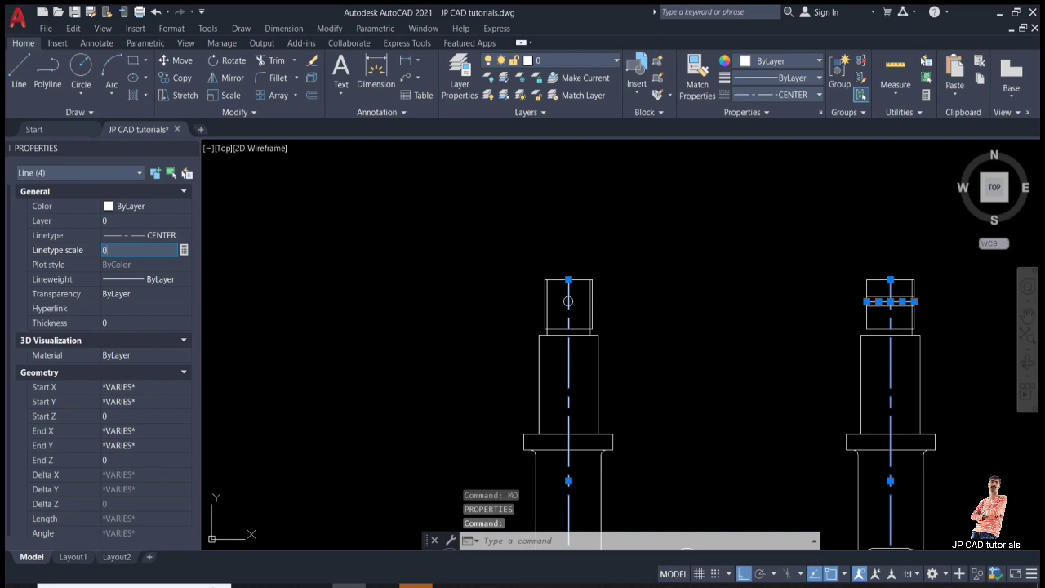
type(".3")
key("Return")
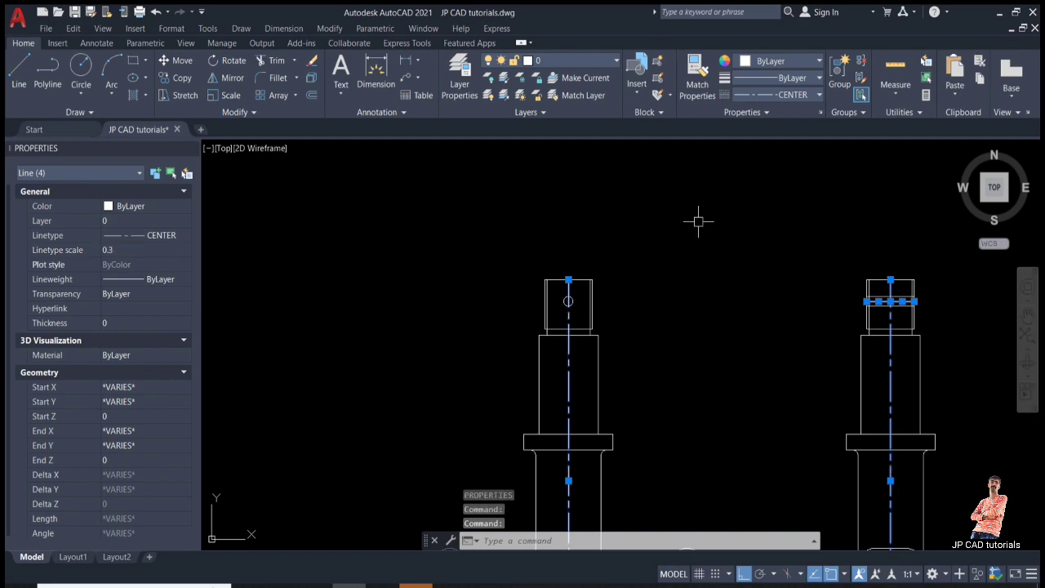
scroll(640, 222, "down", 4)
scroll(675, 266, "up", 2)
key("Escape")
key("Escape")
scroll(744, 192, "up", 2)
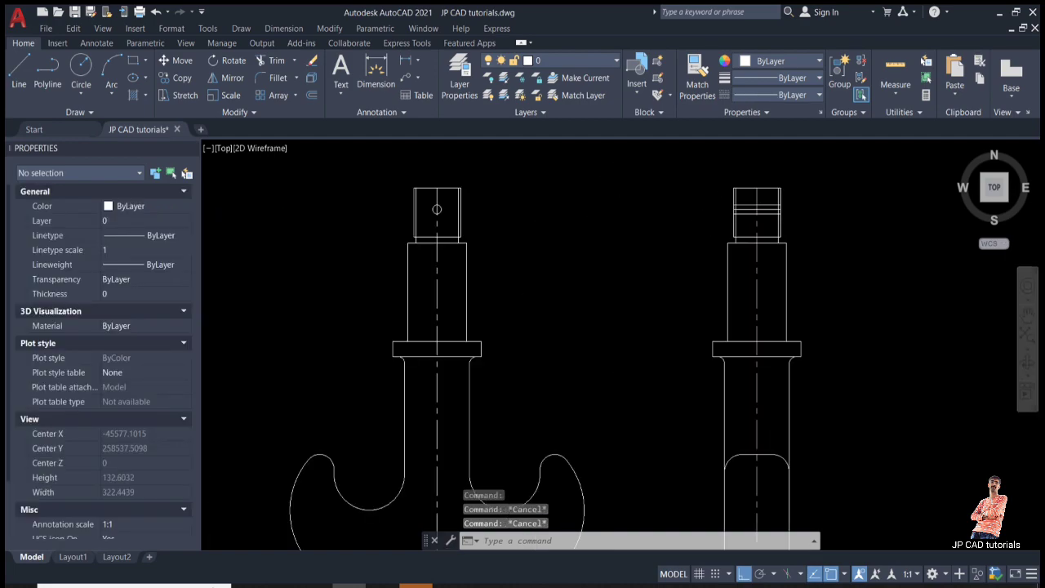
- Lower the linetype scale of both halves of the cross hole's centre line in the side view, and close the properties palette
scroll(740, 217, "up", 2)
left_click(726, 236)
left_click(779, 234)
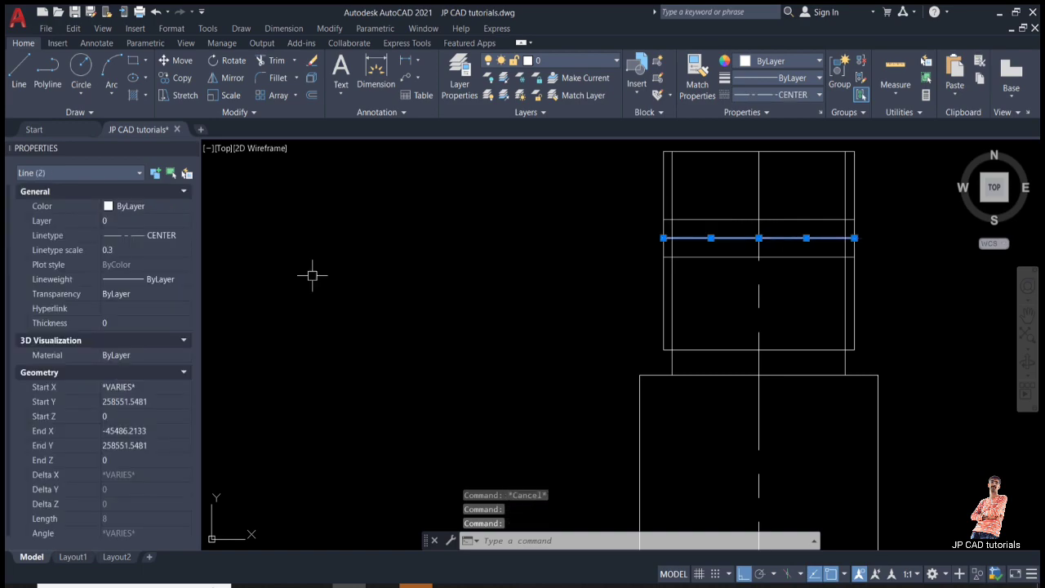
left_click(148, 251)
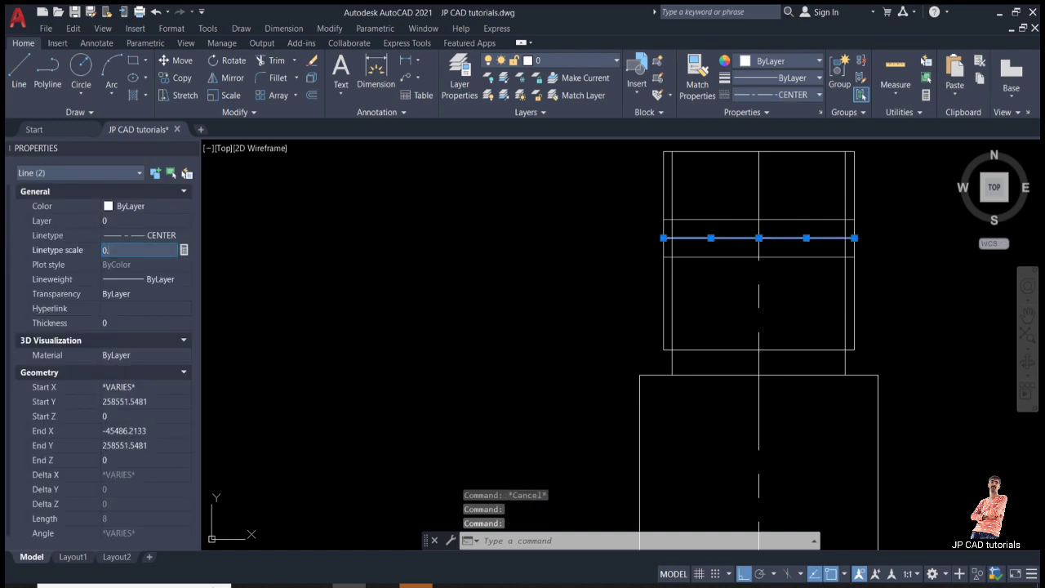
key("Escape")
key("Escape")
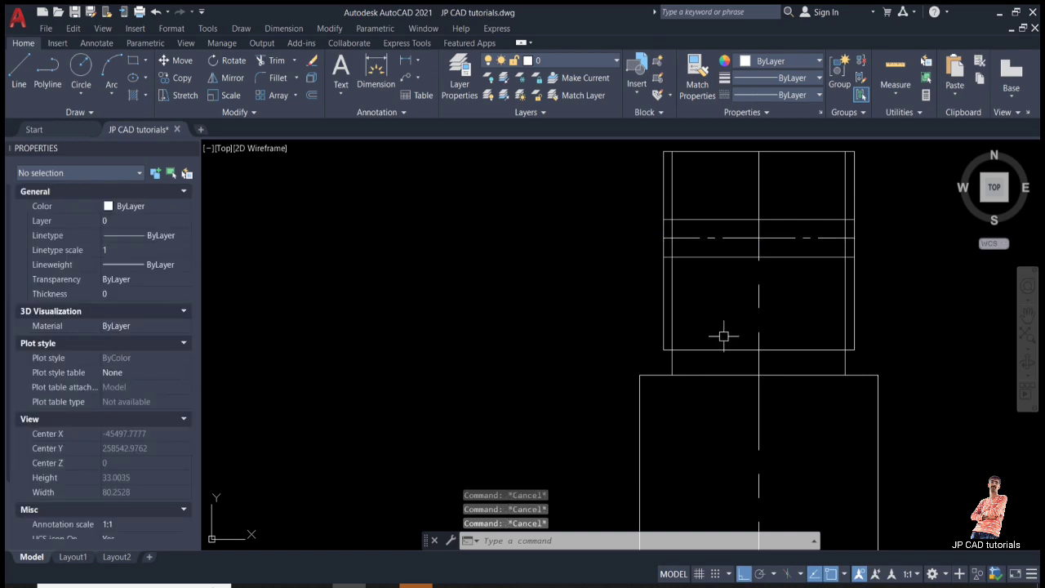
scroll(789, 237, "down", 8)
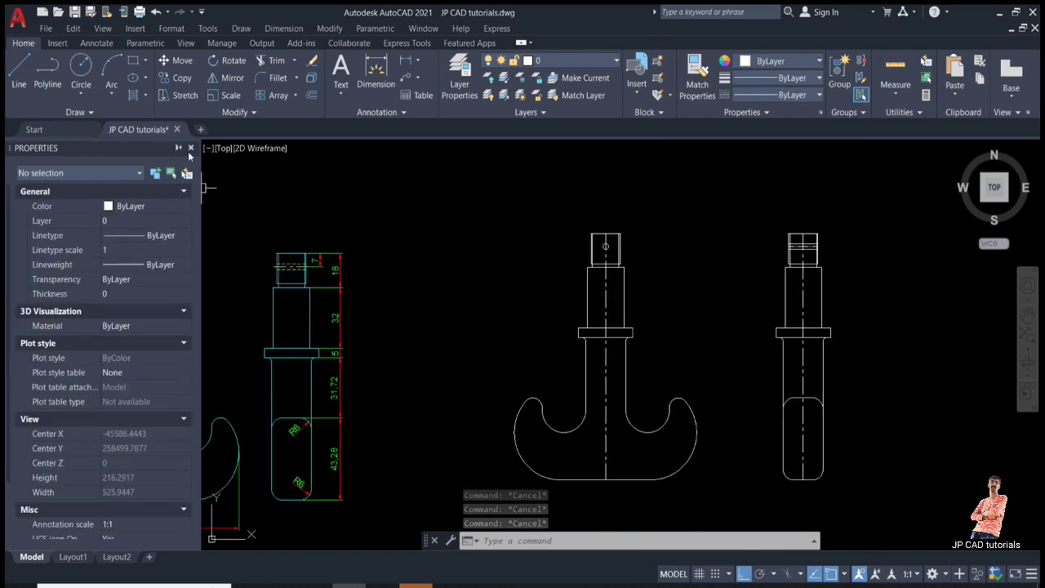
left_click(191, 148)
- Select the outlines of the front and side views with the projected hole edges, excluding all centre lines, and colour them cyan
middle_click_drag(403, 304, 525, 294)
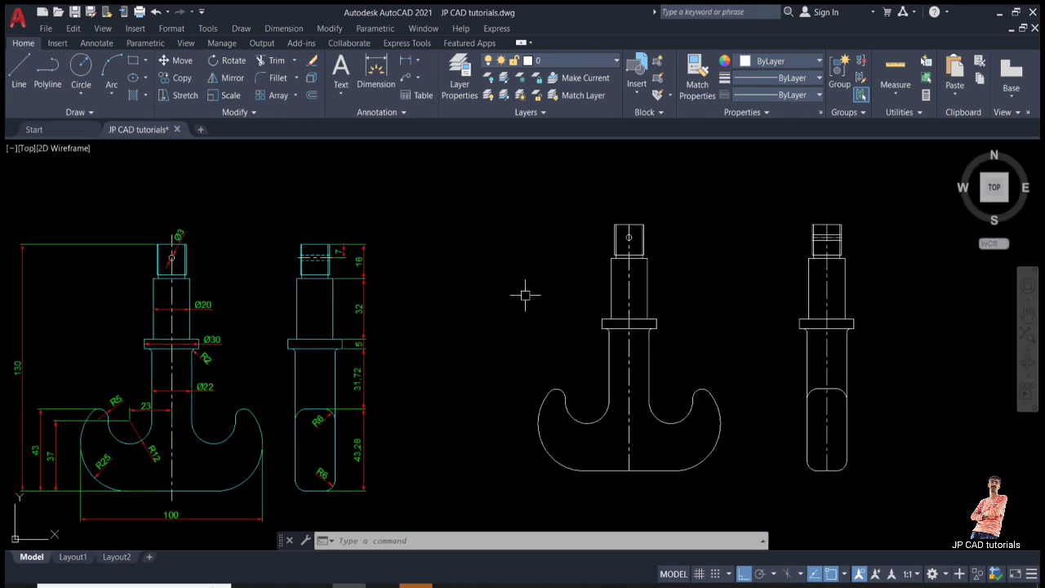
scroll(580, 369, "up", 3)
left_click(583, 361)
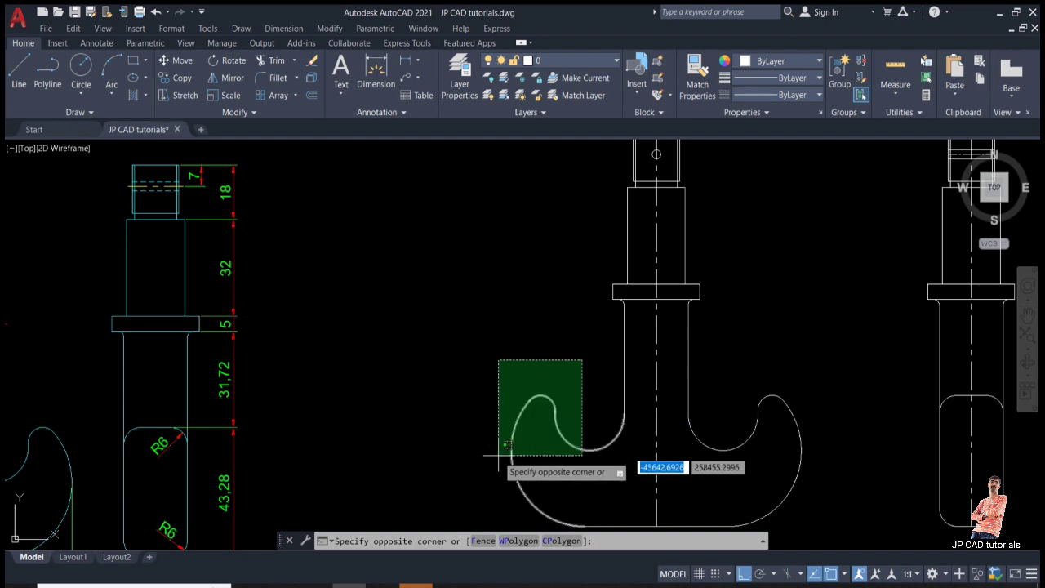
left_click(483, 480)
middle_click_drag(560, 297, 500, 94)
left_click(565, 340)
left_click(531, 305)
left_click(718, 354)
left_click(664, 189)
middle_click_drag(805, 290, 718, 433)
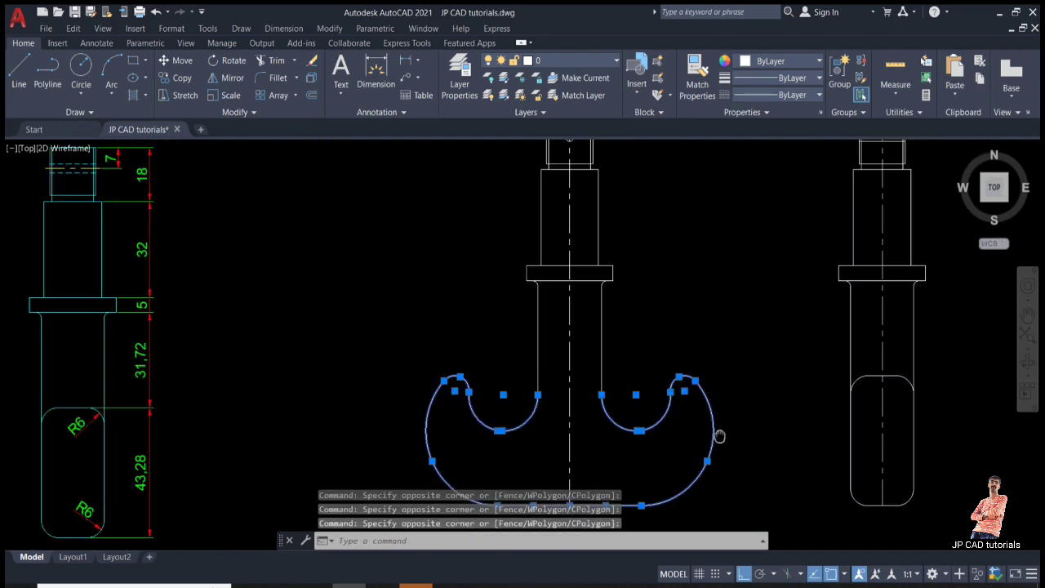
left_click(656, 234)
left_click(589, 441)
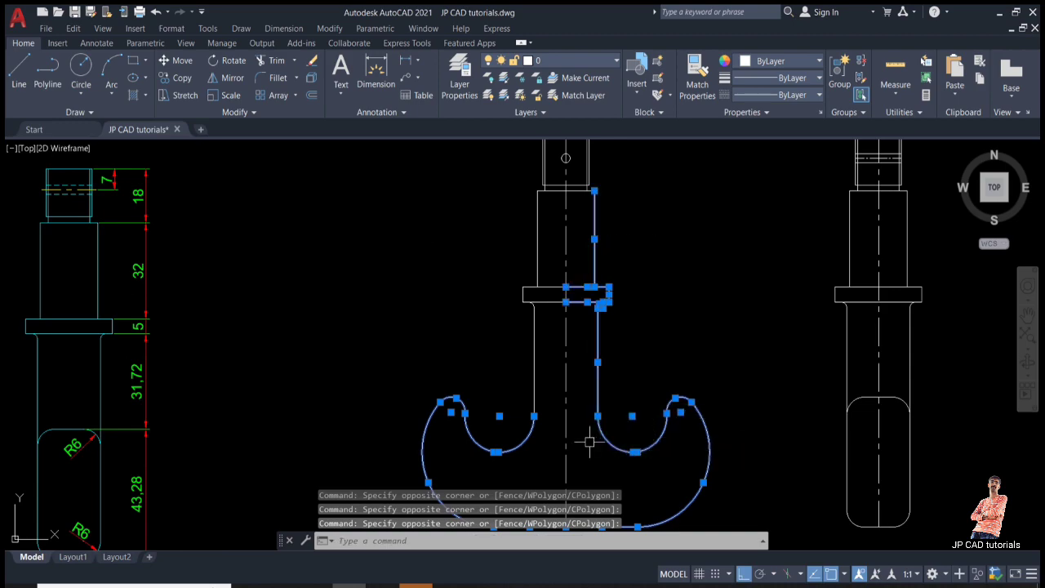
left_click(543, 408)
left_click(492, 208)
scroll(511, 273, "up", 4)
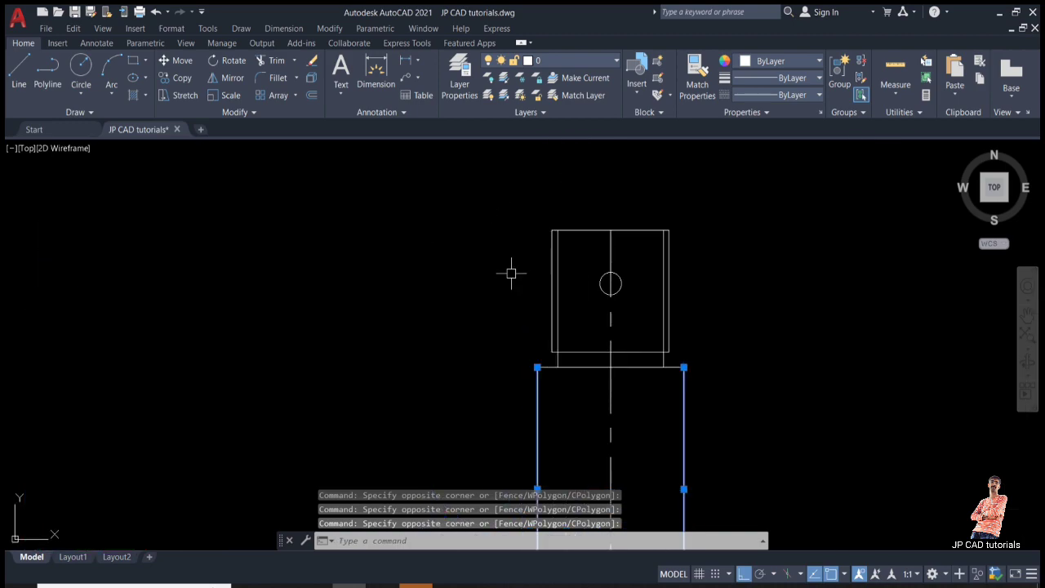
left_click(568, 205)
left_click(494, 426)
left_click(710, 205)
left_click(620, 420)
scroll(647, 411, "down", 5)
scroll(773, 259, "up", 5)
left_click(861, 166)
left_click(778, 379)
left_click(763, 374)
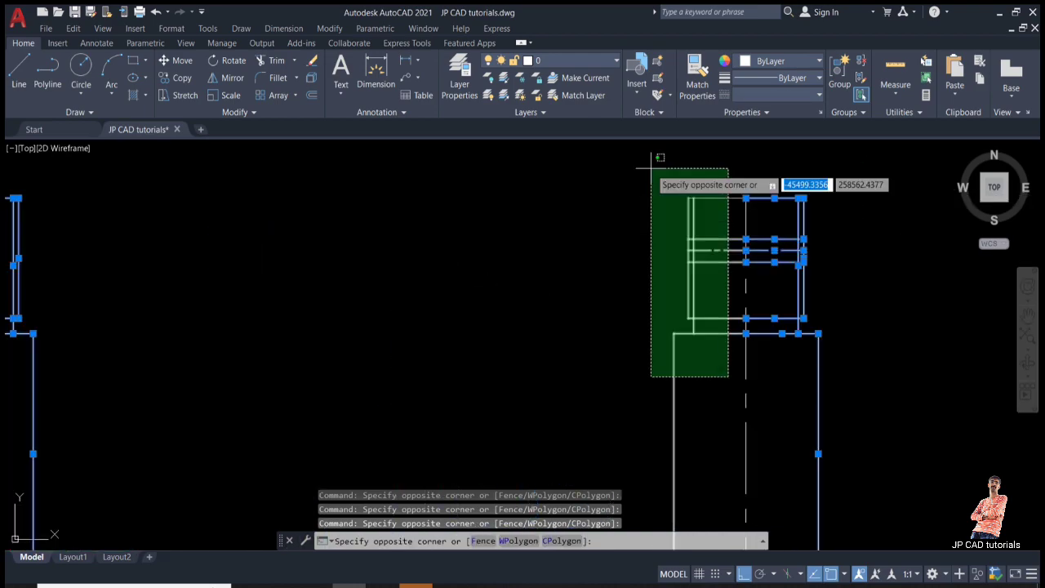
left_click(653, 163)
scroll(653, 172, "down", 5)
scroll(664, 291, "up", 5)
middle_click_drag(664, 291, 648, 418)
scroll(647, 418, "up", 2)
left_click(522, 493)
left_click(682, 253)
left_click(812, 280)
left_click(707, 388)
scroll(706, 387, "down", 4)
scroll(735, 383, "up", 2)
left_click(782, 373)
left_click(723, 249)
left_click(710, 288)
left_click(655, 373)
middle_click_drag(748, 366, 737, 461)
left_click(637, 215)
left_click(806, 284)
middle_click_drag(796, 293, 749, 581)
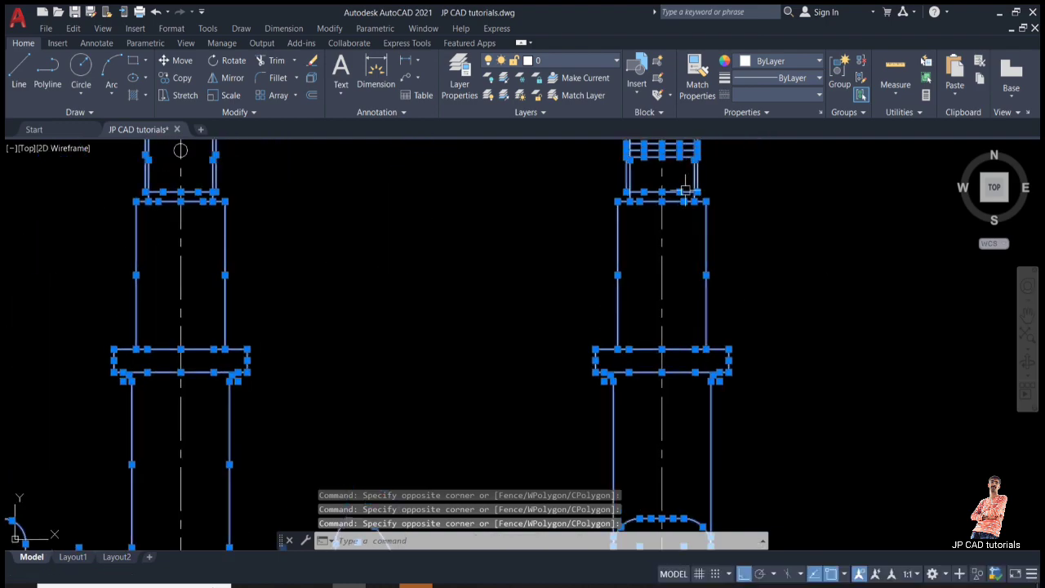
scroll(684, 190, "up", 2)
scroll(665, 245, "up", 3)
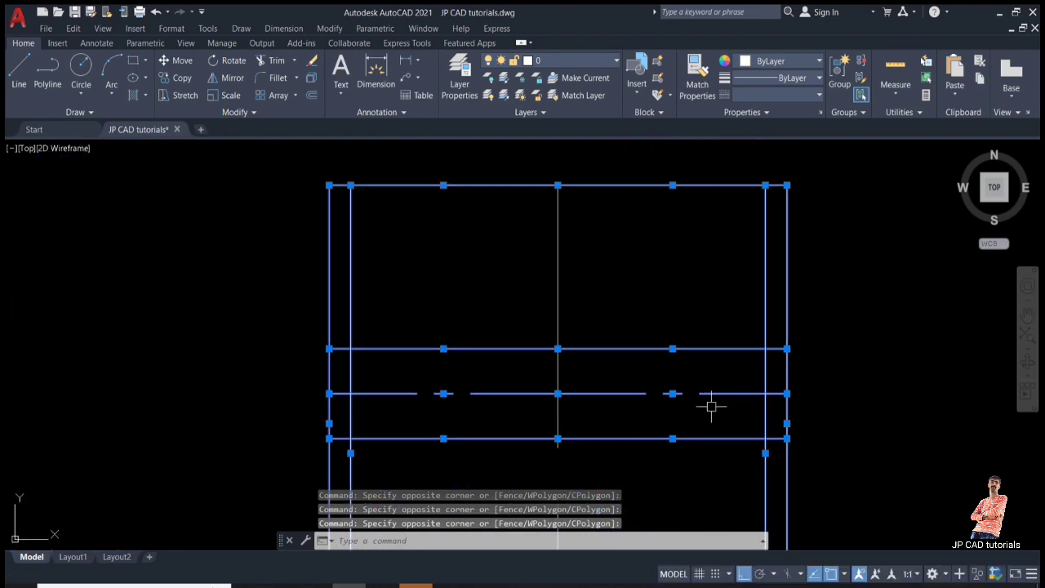
left_click(716, 393, "shift")
scroll(660, 311, "down", 4)
scroll(686, 279, "up", 4)
scroll(686, 278, "up", 2)
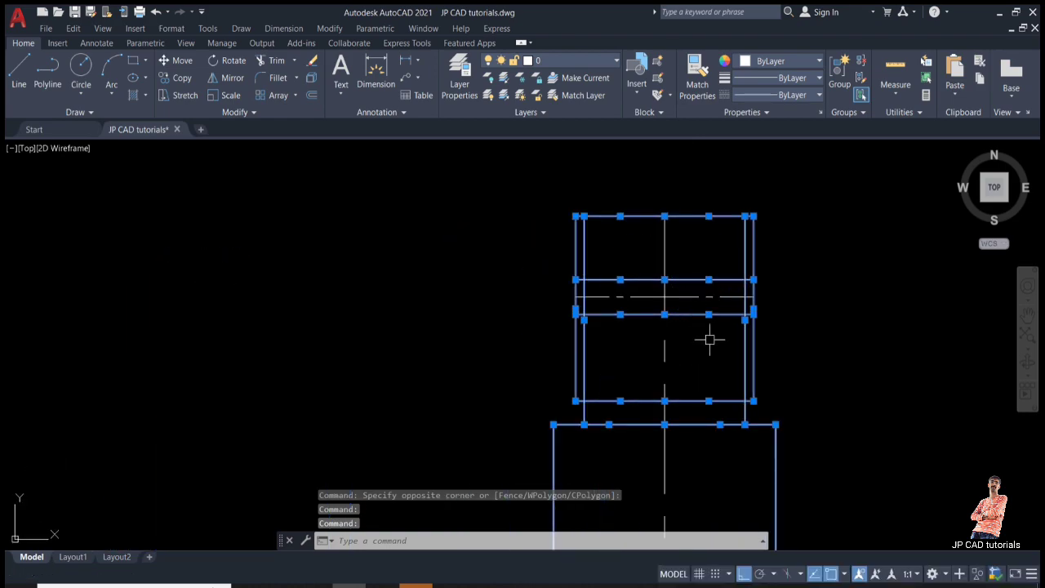
scroll(765, 313, "down", 6)
middle_click_drag(658, 277, 687, 198)
scroll(628, 277, "down", 2)
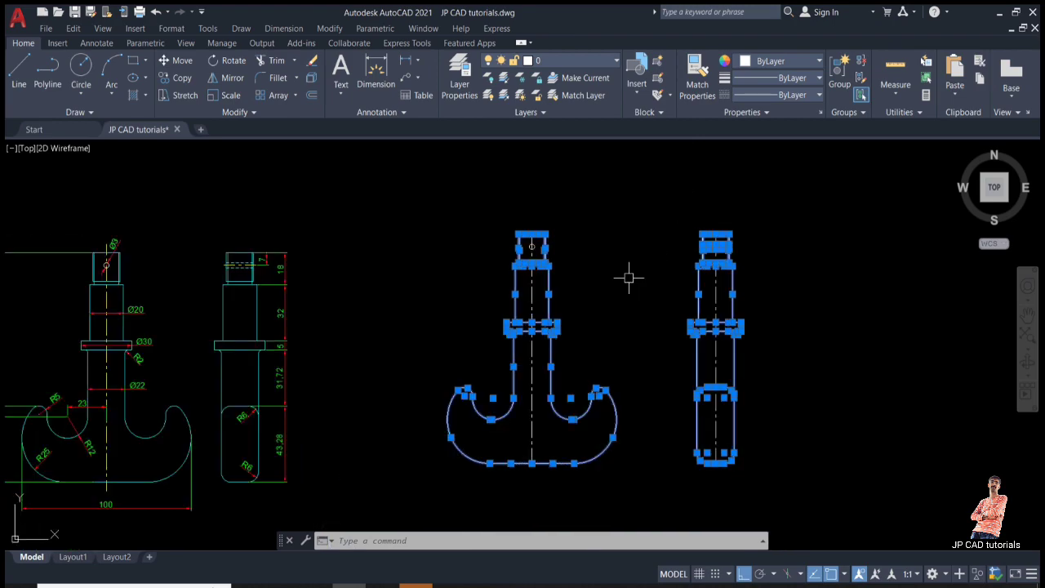
left_click(774, 63)
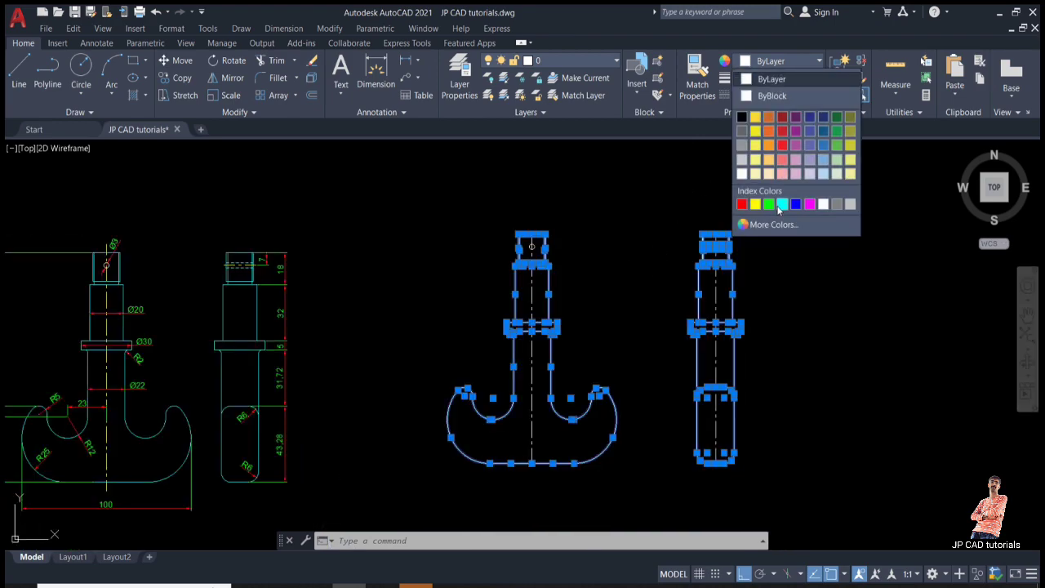
left_click(777, 205)
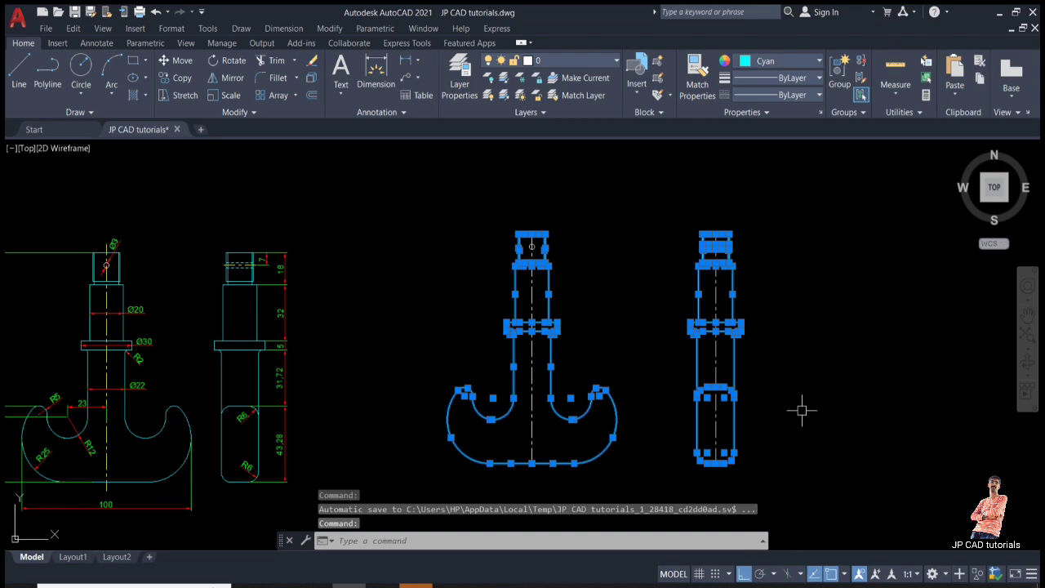
key("Escape")
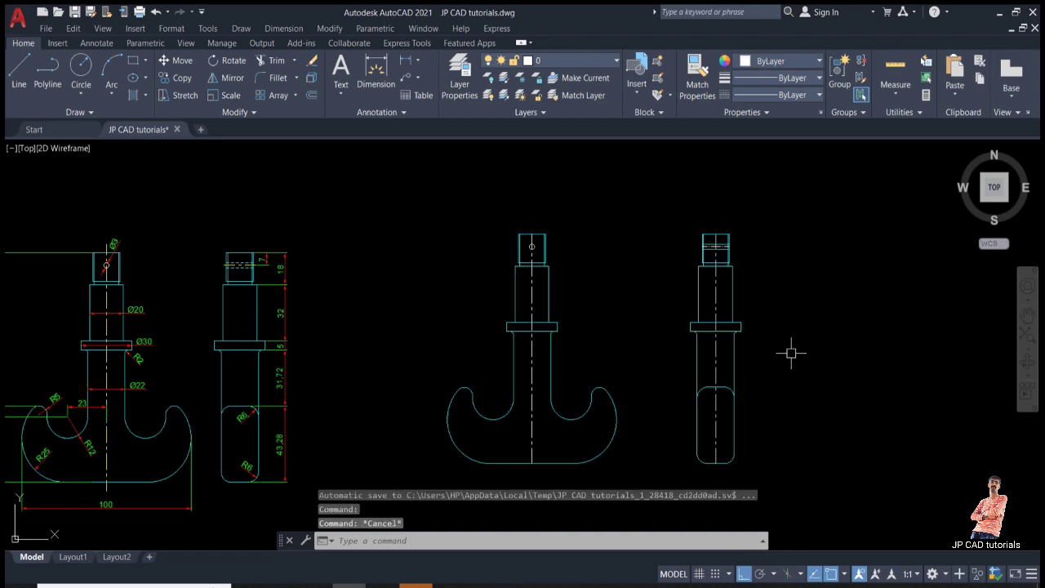
- Colour the vertical centre lines of the front and side views yellow
scroll(718, 233, "up", 4)
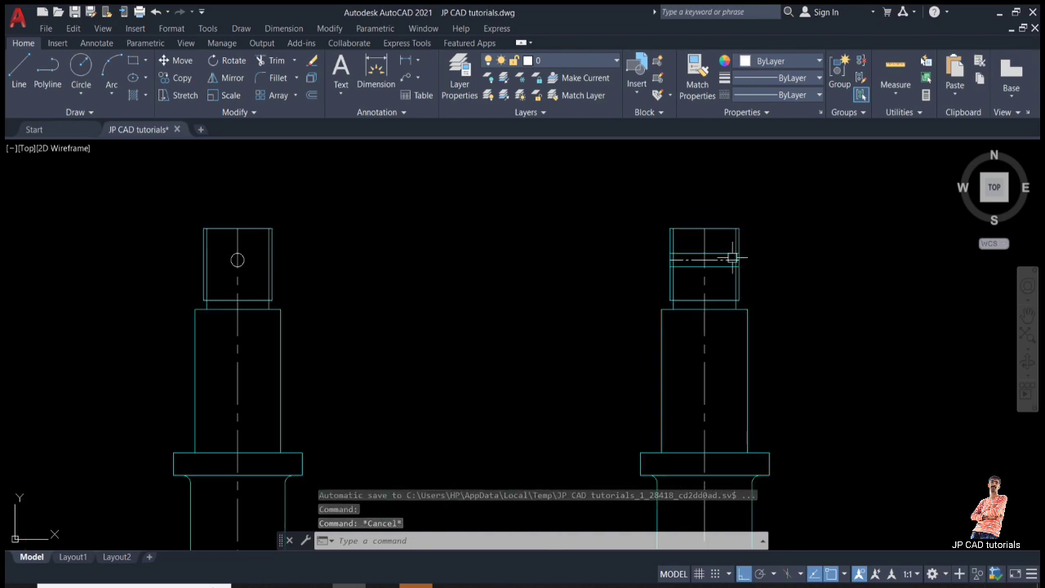
left_click(705, 286)
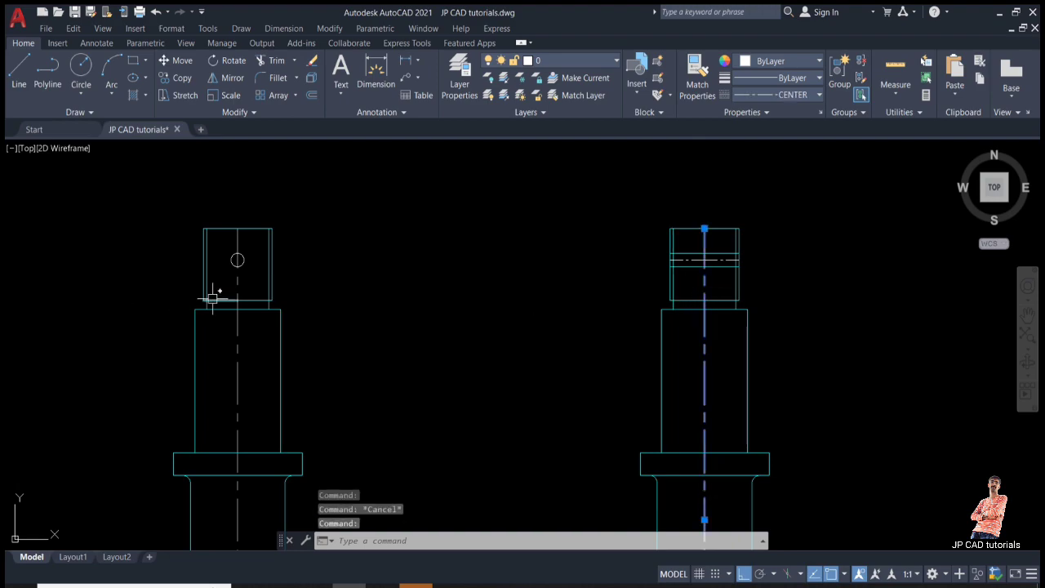
left_click(236, 289)
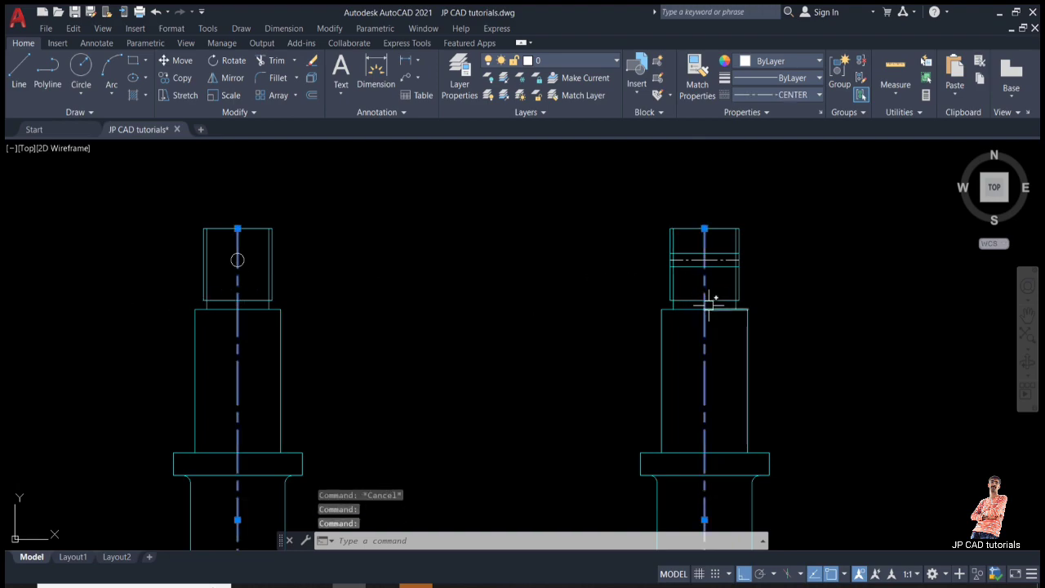
left_click(780, 62)
left_click(755, 204)
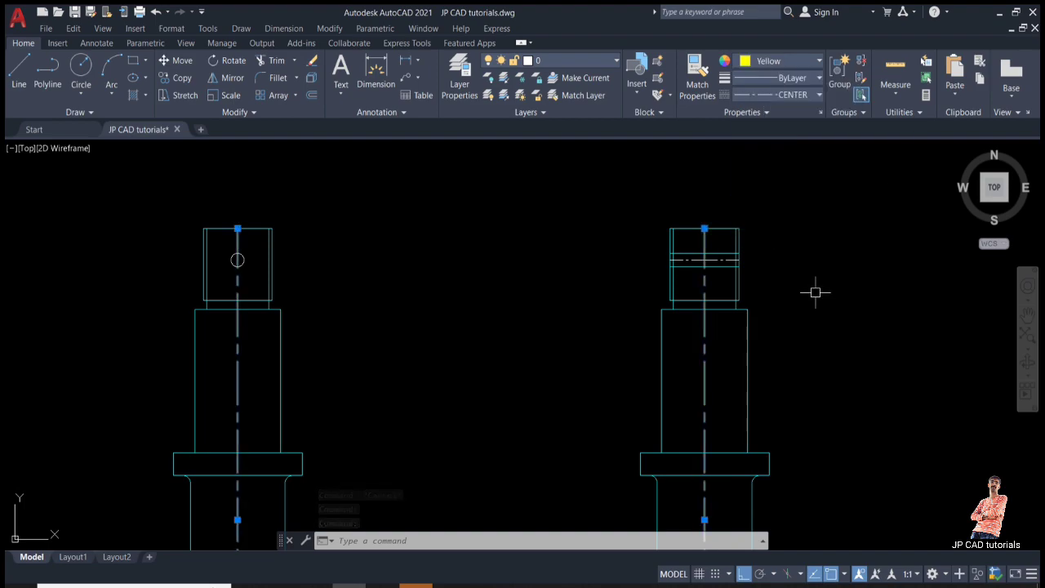
key("Escape")
key("Escape")
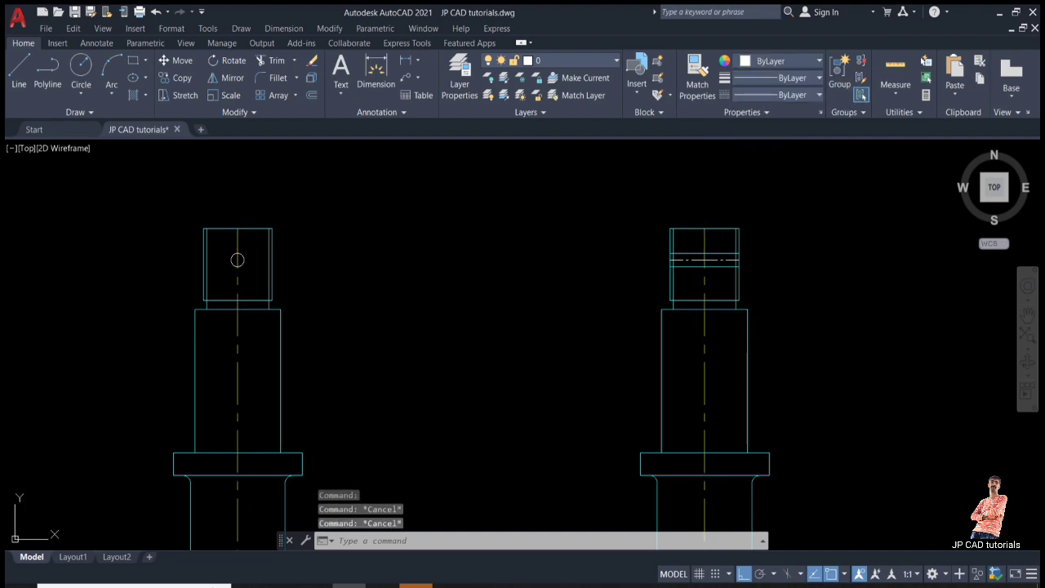
- Match the cross hole circle in the front view to the properties of the shank's cyan top edge
type("ma")
key("Return")
scroll(200, 261, "up", 2)
left_click(235, 205)
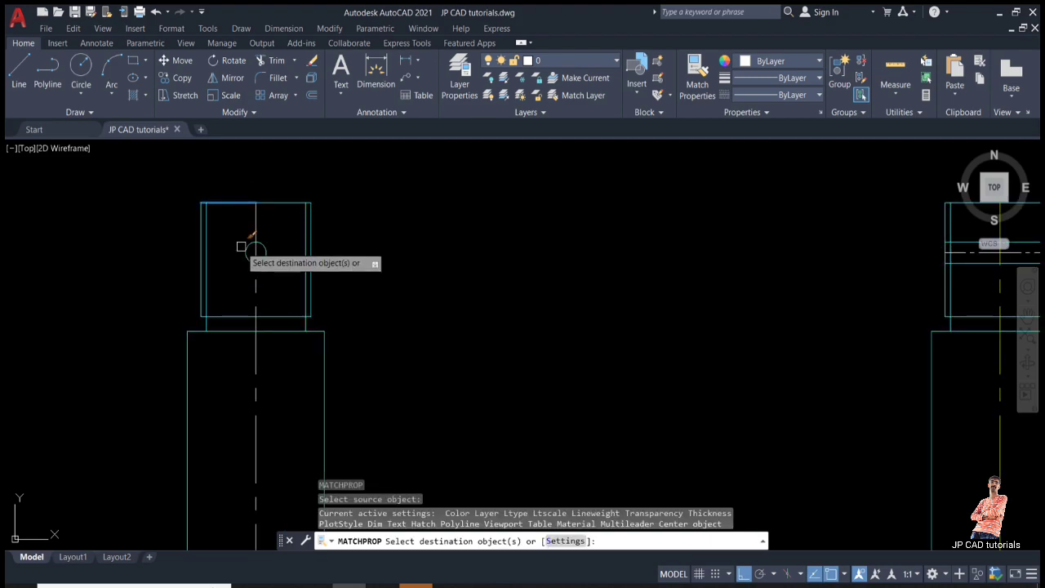
key("Escape")
scroll(425, 257, "down", 3)
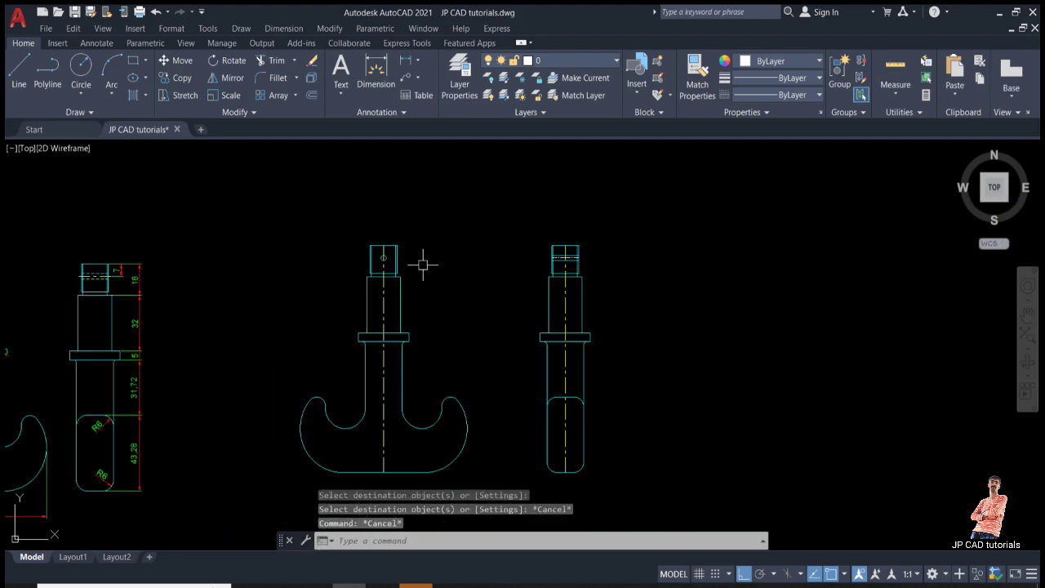
mouse_move(443, 304)
middle_mouse_down()
mouse_move(541, 272)
mouse_move(638, 299)
mouse_move(660, 292)
middle_mouse_up()
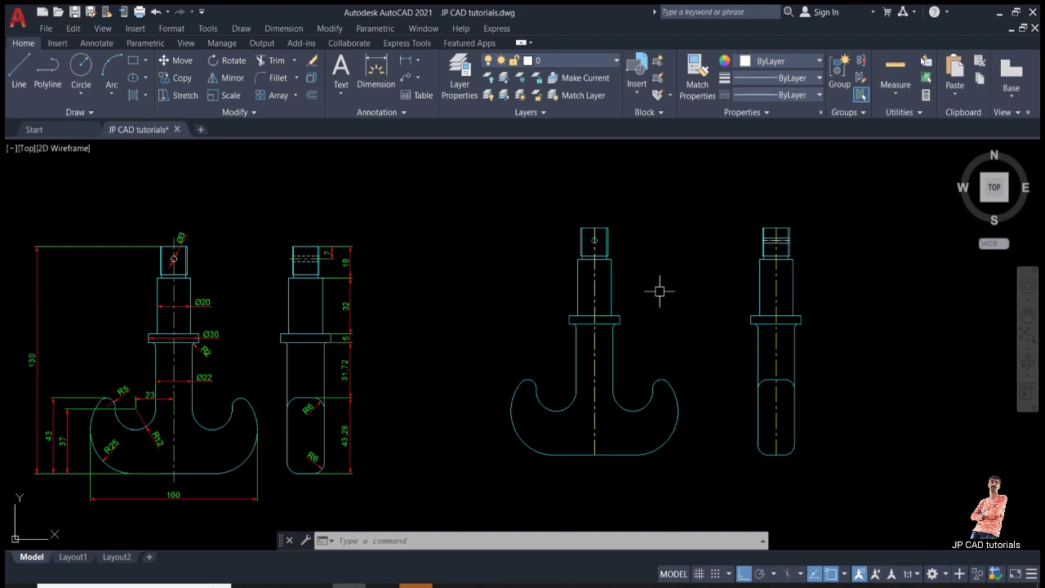
- Add a linear dimension for the hook's overall width below the front view
scroll(611, 410, "up", 1)
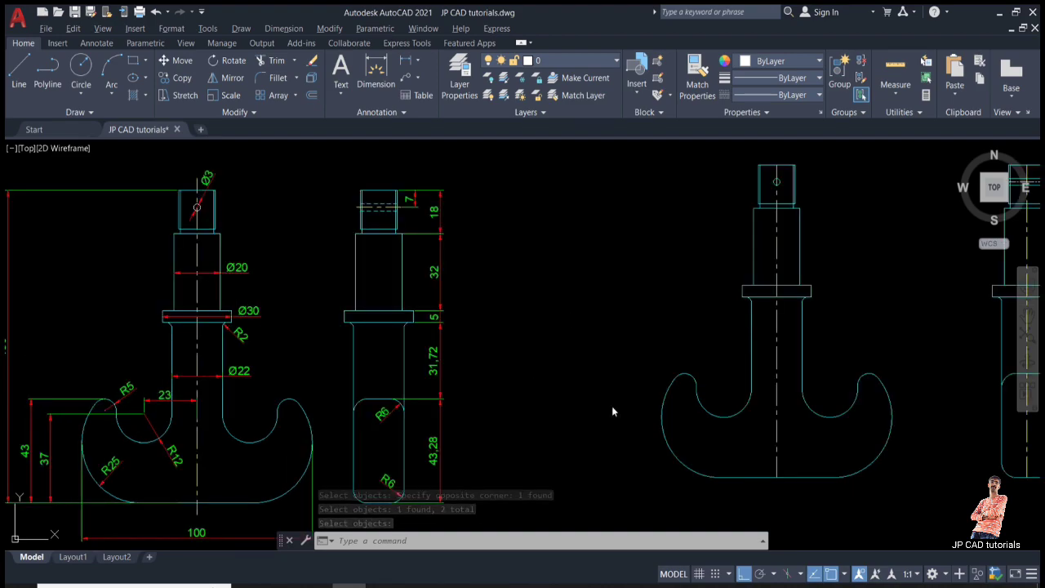
left_click(559, 286)
left_click(557, 270)
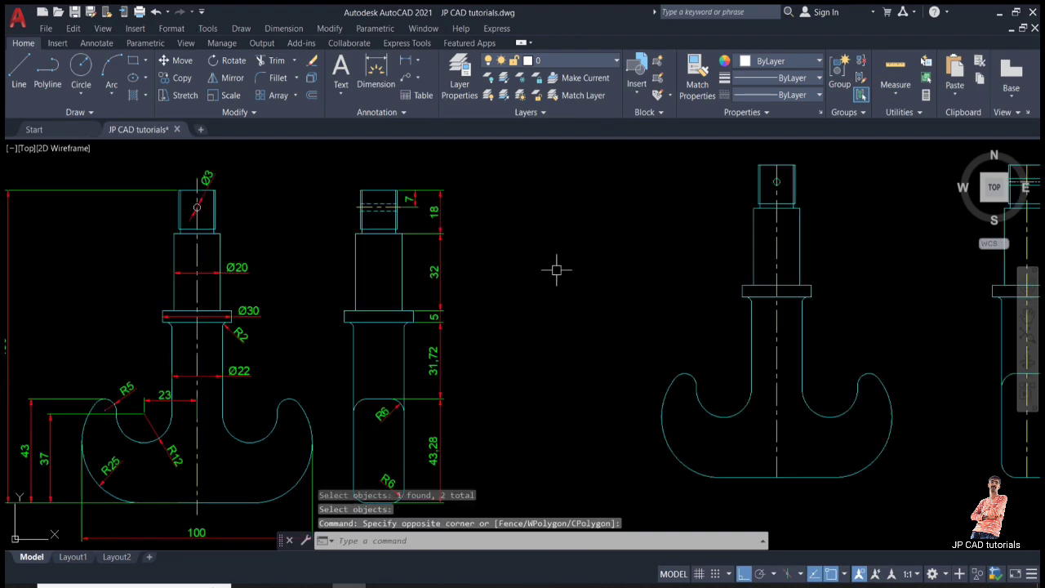
left_click(405, 63)
middle_click_drag(545, 285, 590, 271)
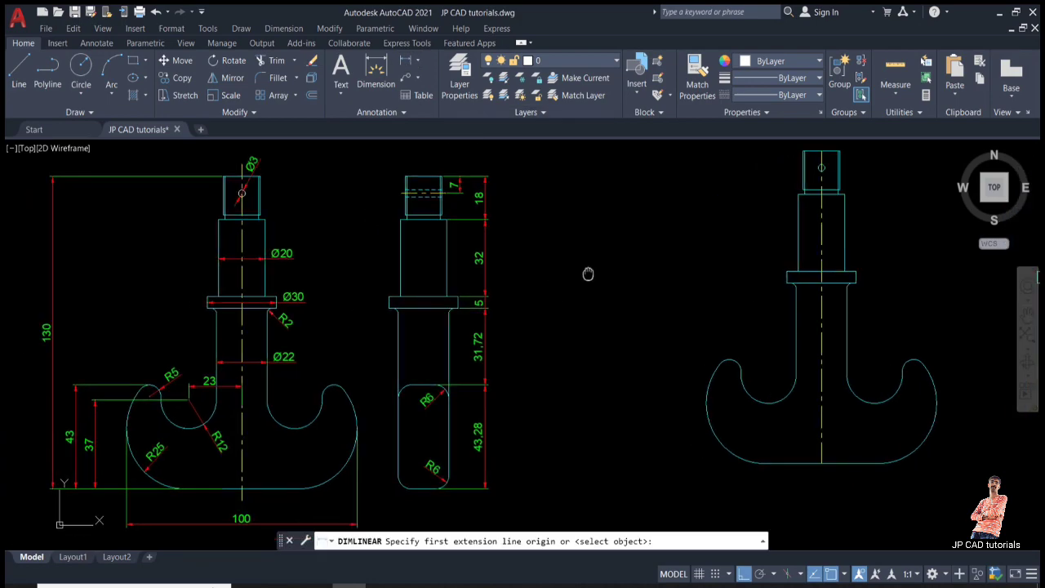
left_click(705, 403)
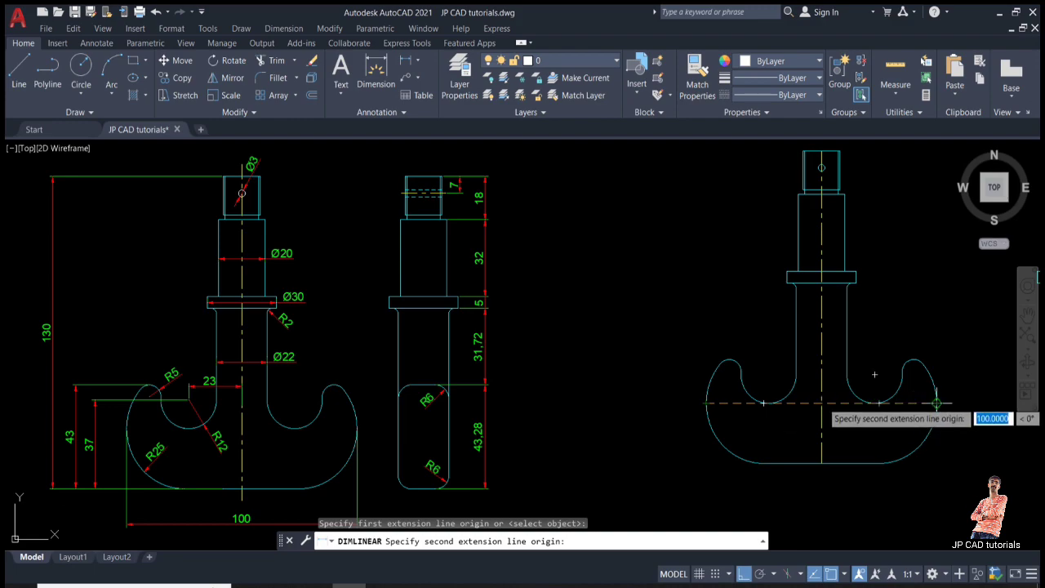
left_click(937, 402)
left_click(867, 500)
- Dimension the left throat arc centre's height above the base and its horizontal distance from the vertical centre line
key("Return")
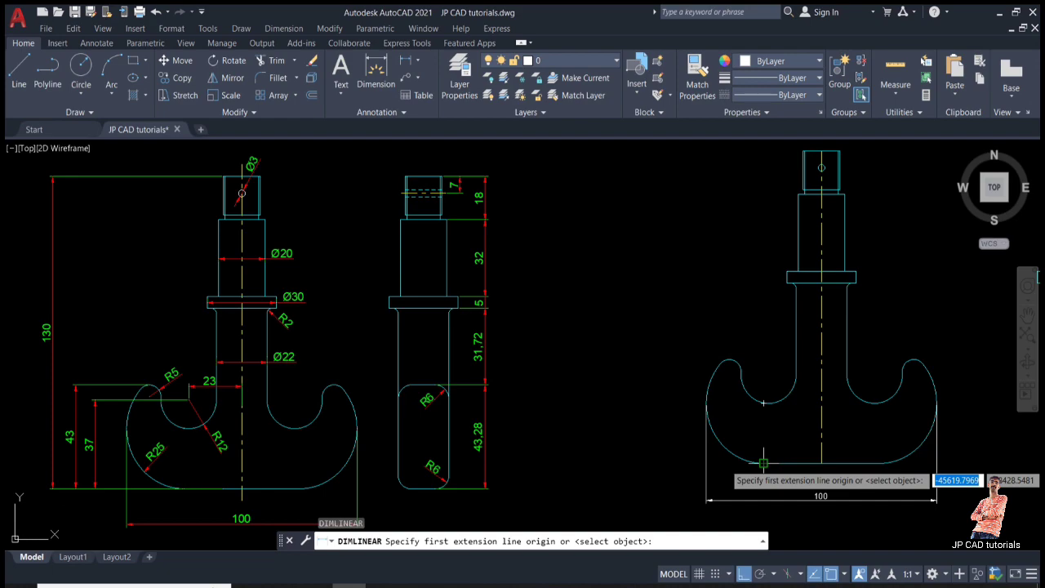
left_click(763, 462)
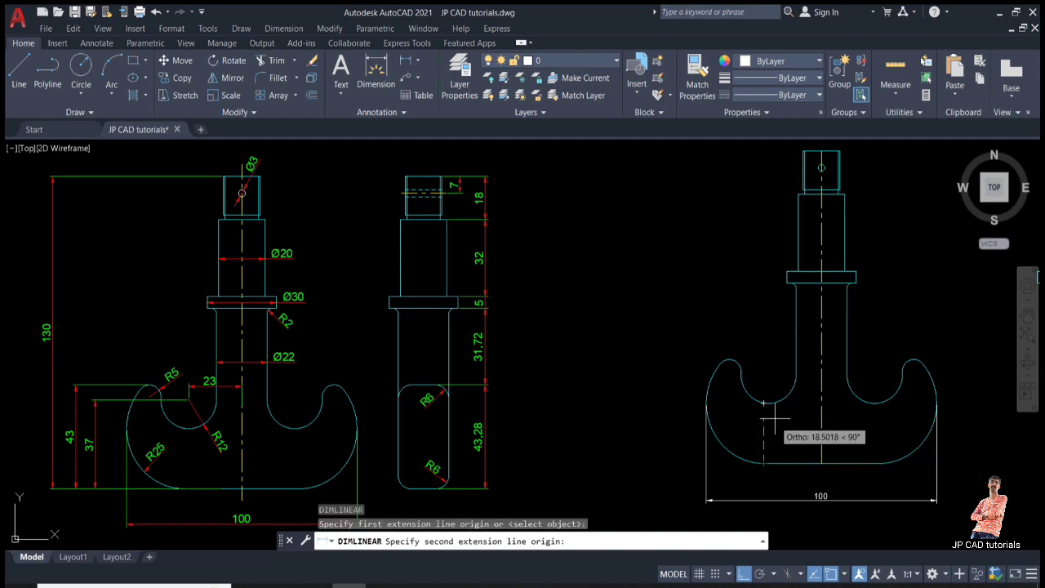
left_click(768, 375)
left_click(676, 419)
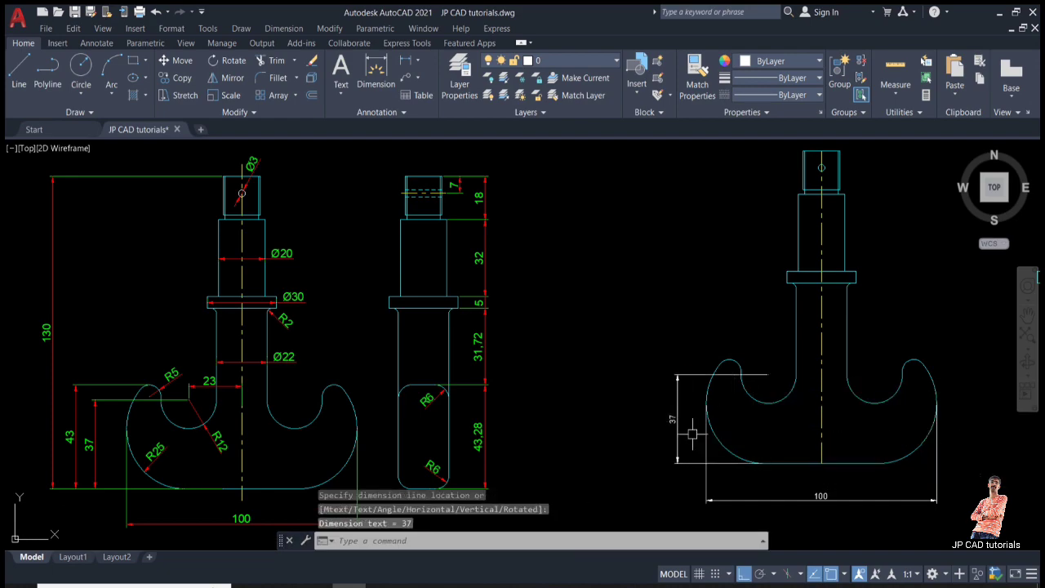
key("Return")
left_click(796, 375)
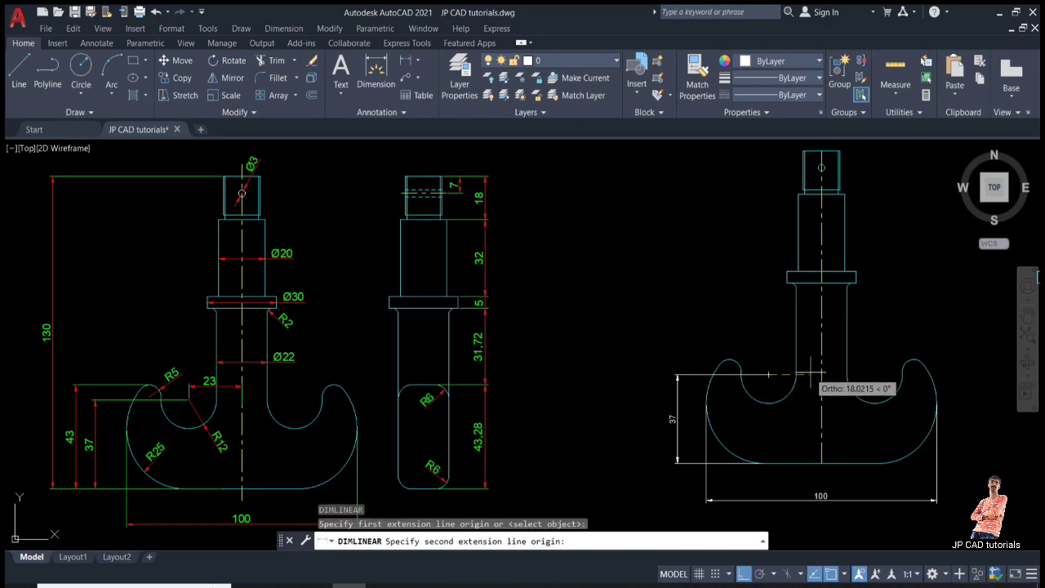
left_click(822, 383)
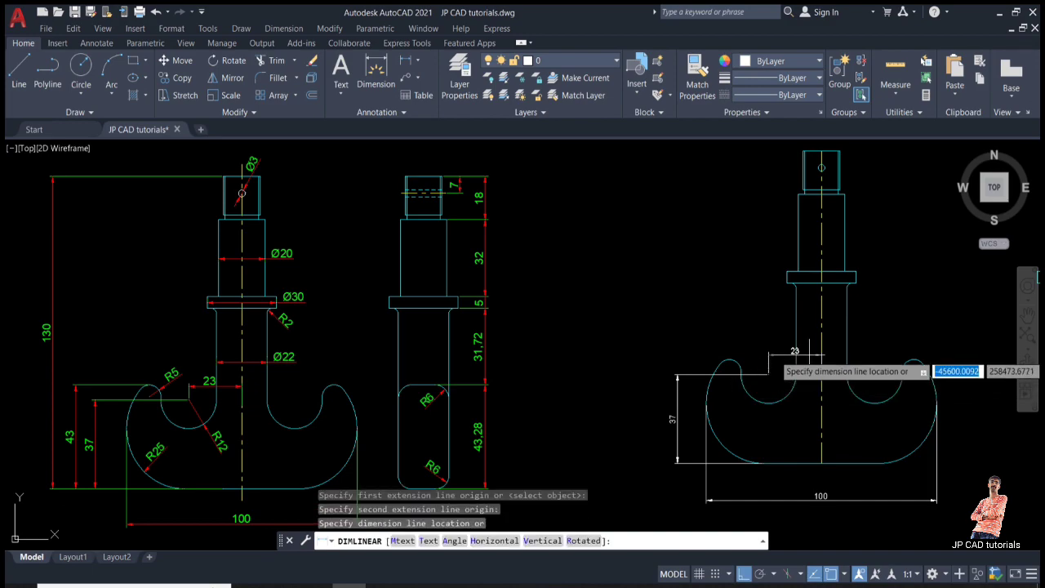
left_click(809, 354)
- Dimension the hook's overall height on the left of the front view, from the base to the shank's top edge
key("Return")
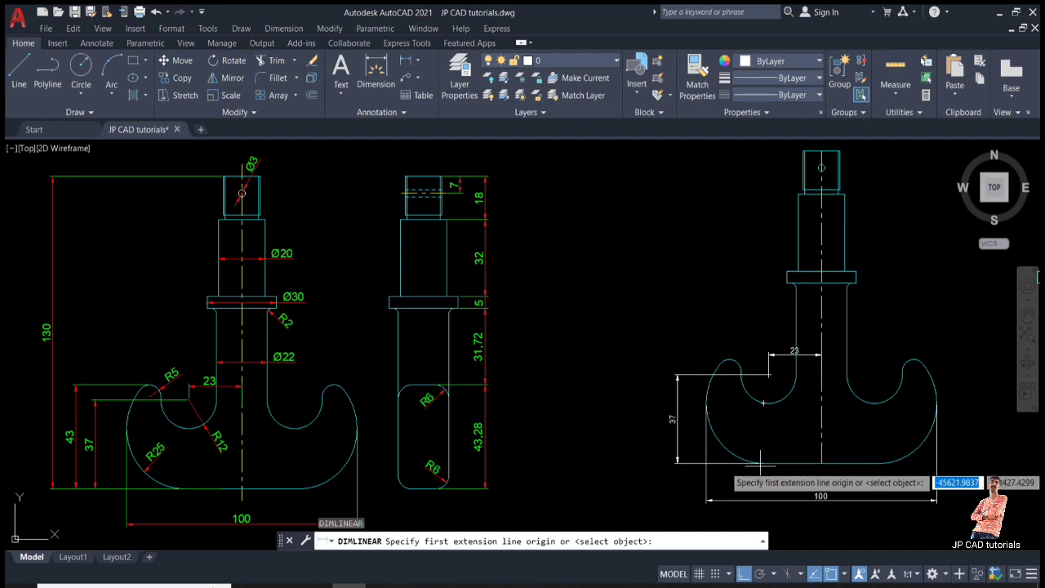
left_click(762, 463)
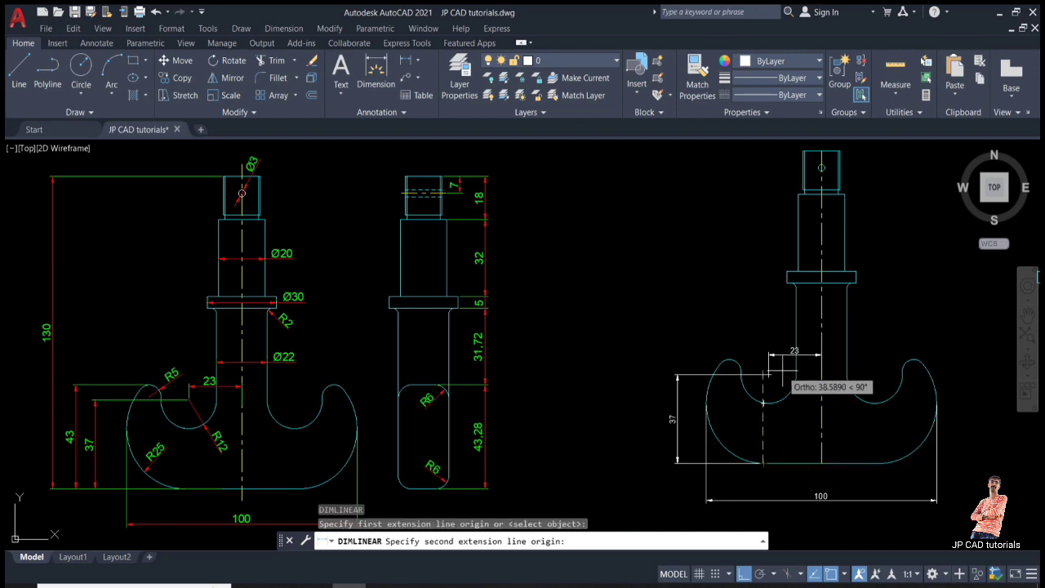
left_click(804, 151)
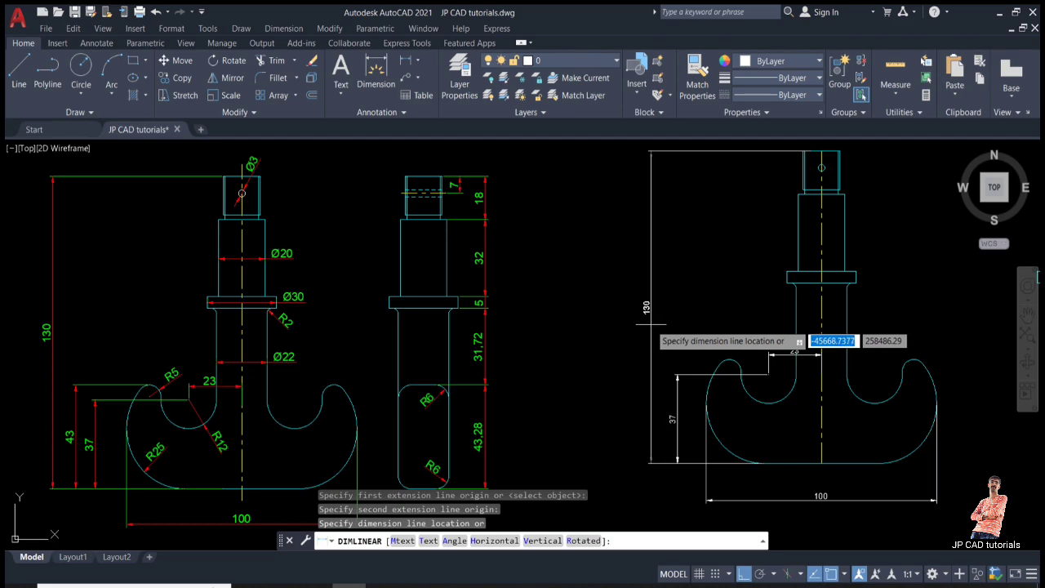
left_click(651, 324)
- Dimension the width of the lower shank below the collar in the front view
key("Return")
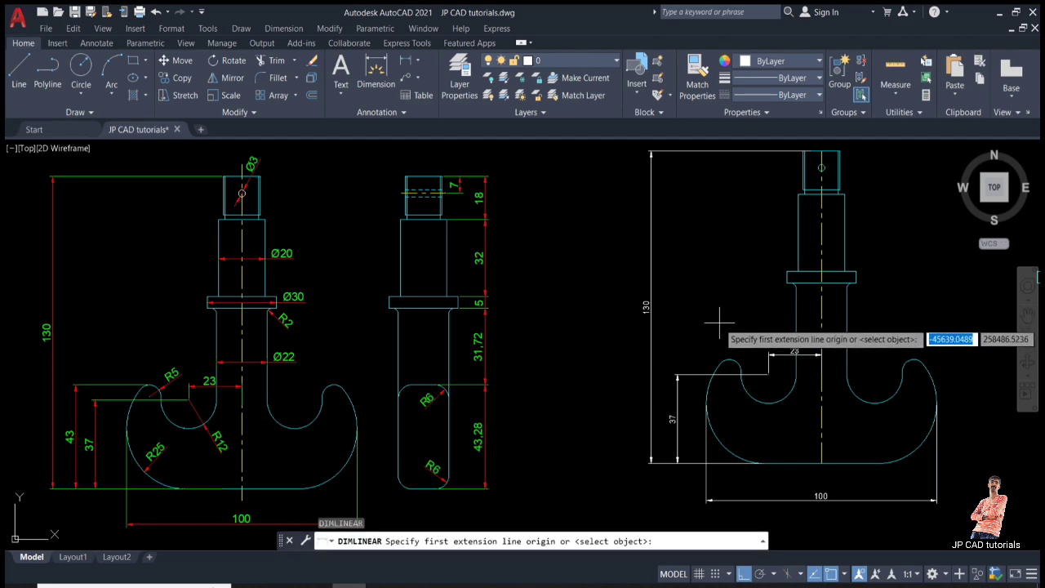
scroll(834, 341, "up", 2)
scroll(536, 319, "down", 2)
middle_click_drag(537, 319, 570, 333)
left_click(742, 330)
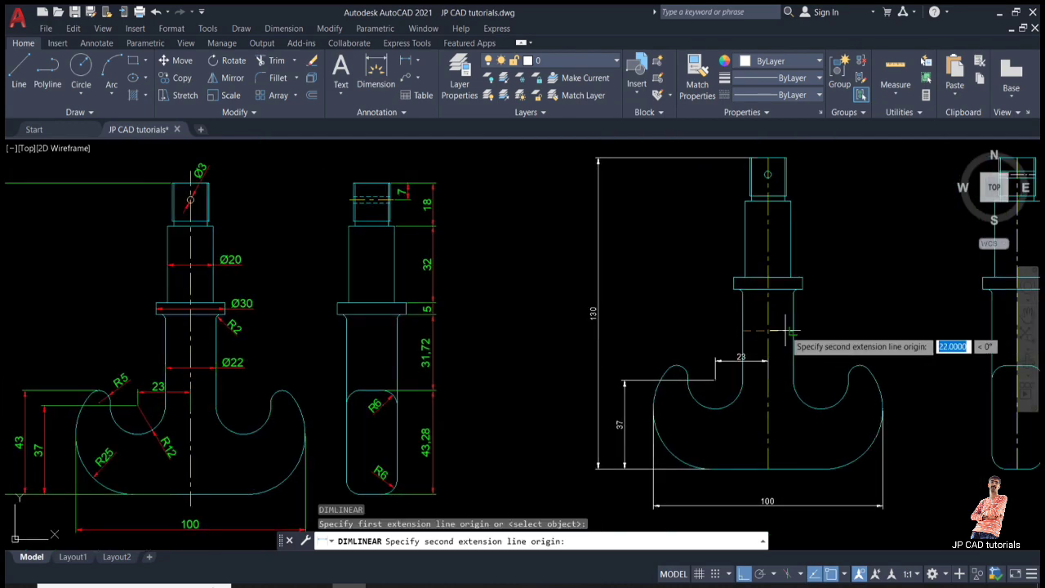
left_click(791, 333)
left_click(786, 335)
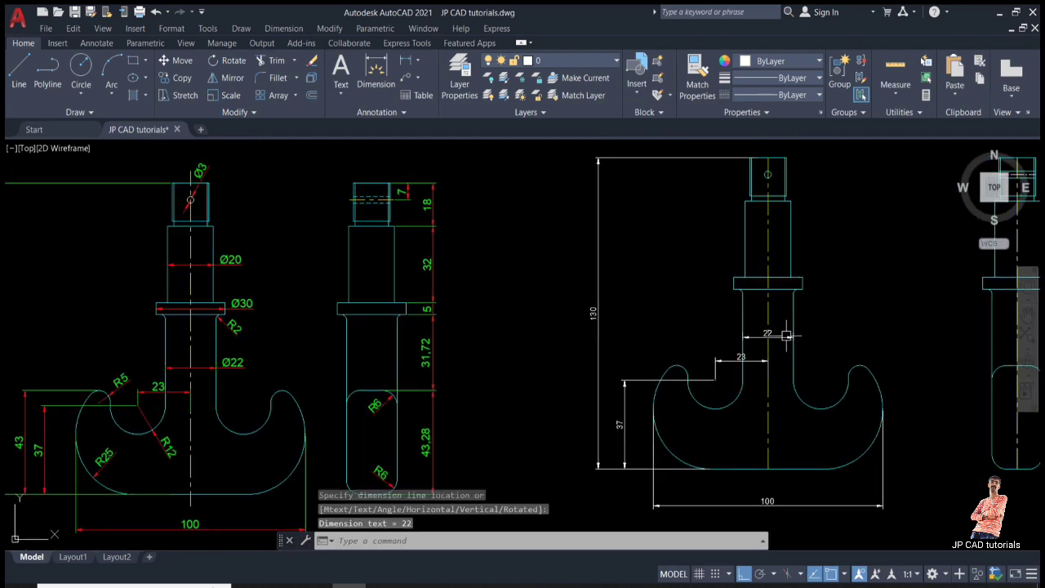
- Dimension the widths of the collar and of the upper shank section directly above it in the front view
key("Return")
left_click(734, 284)
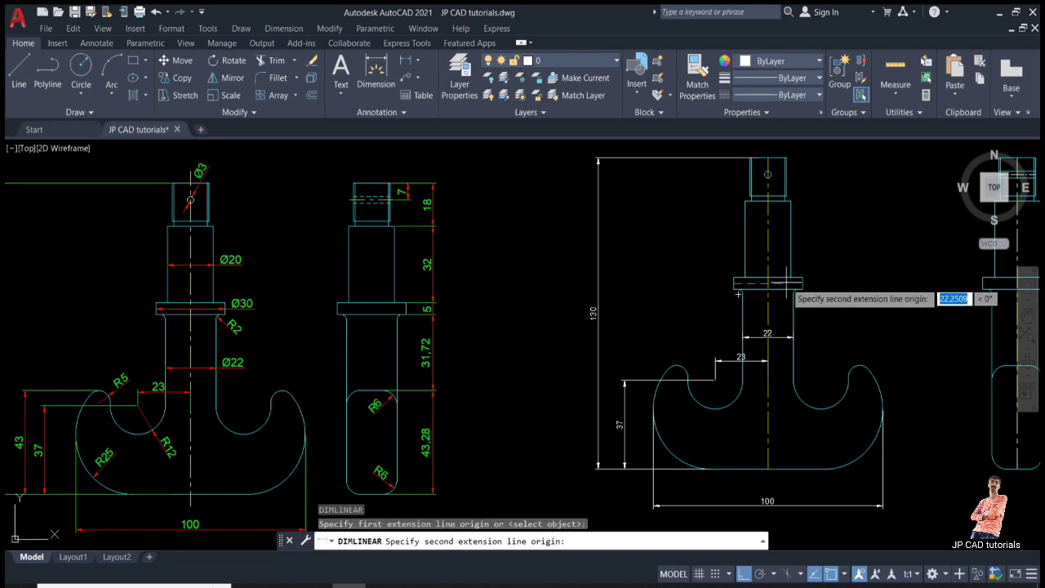
left_click(805, 282)
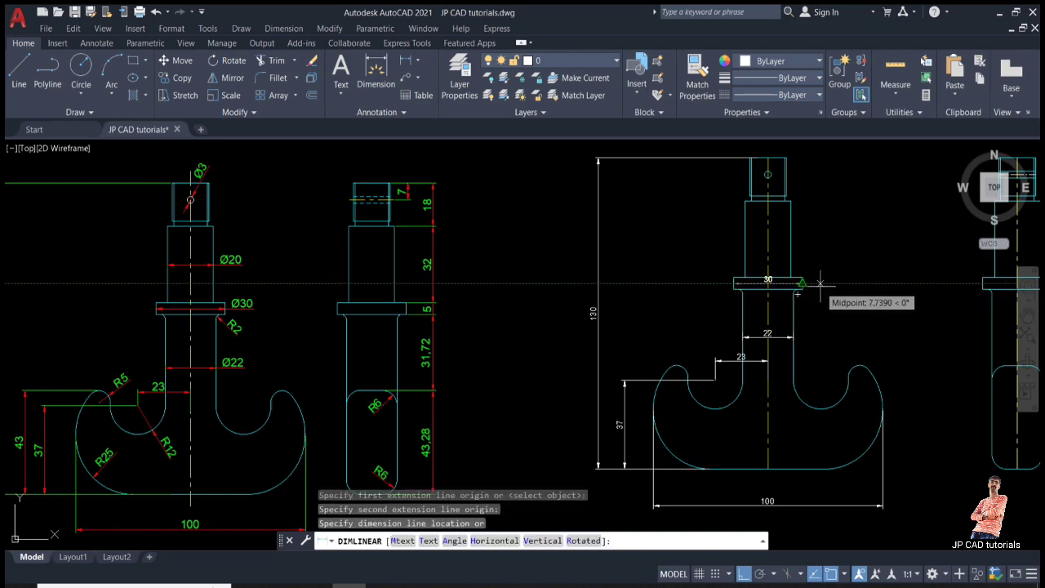
left_click(820, 284)
key("Return")
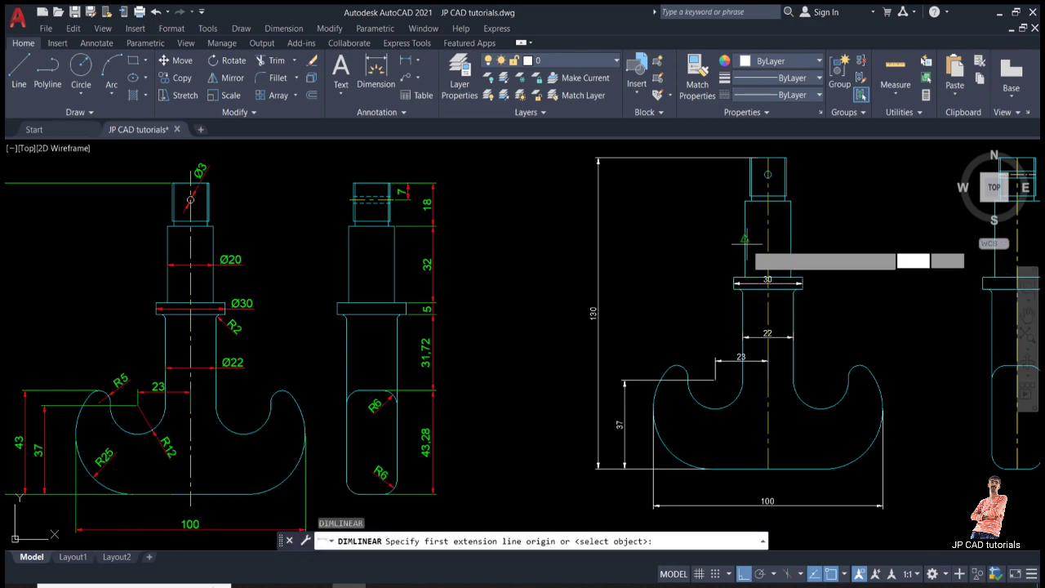
left_click(745, 238)
left_click(791, 239)
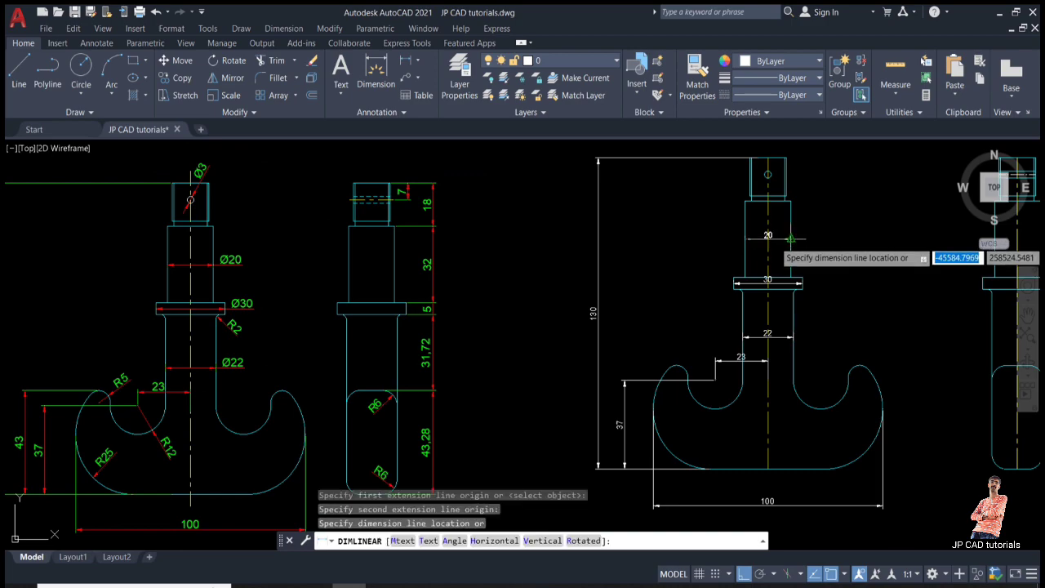
left_click(790, 238)
- Dimension the height of the rounded hook outline in the side view, placing the dimension on its left
middle_click_drag(794, 179, 796, 213)
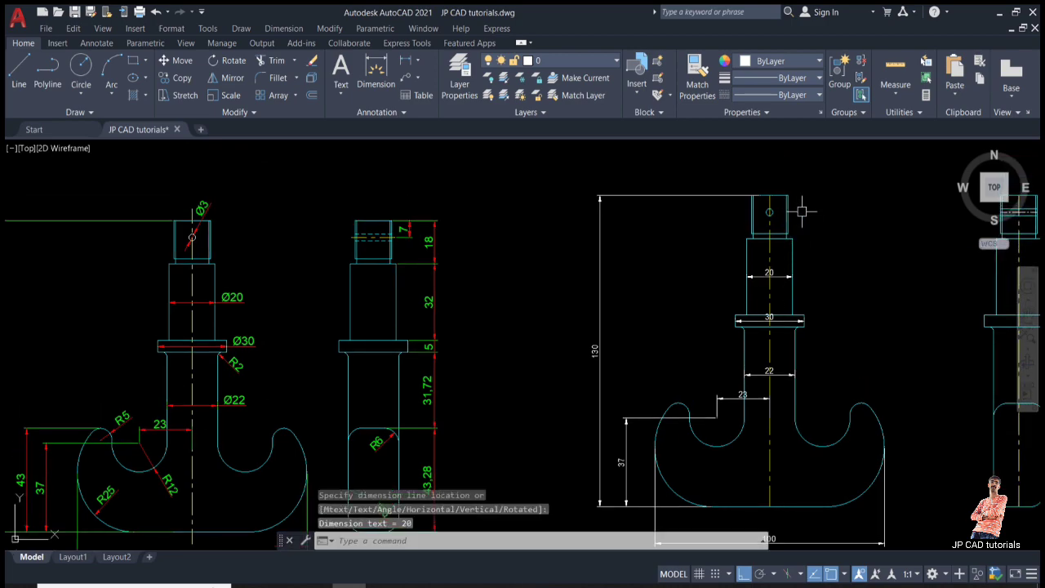
scroll(285, 313, "down", 2)
scroll(246, 316, "up", 2)
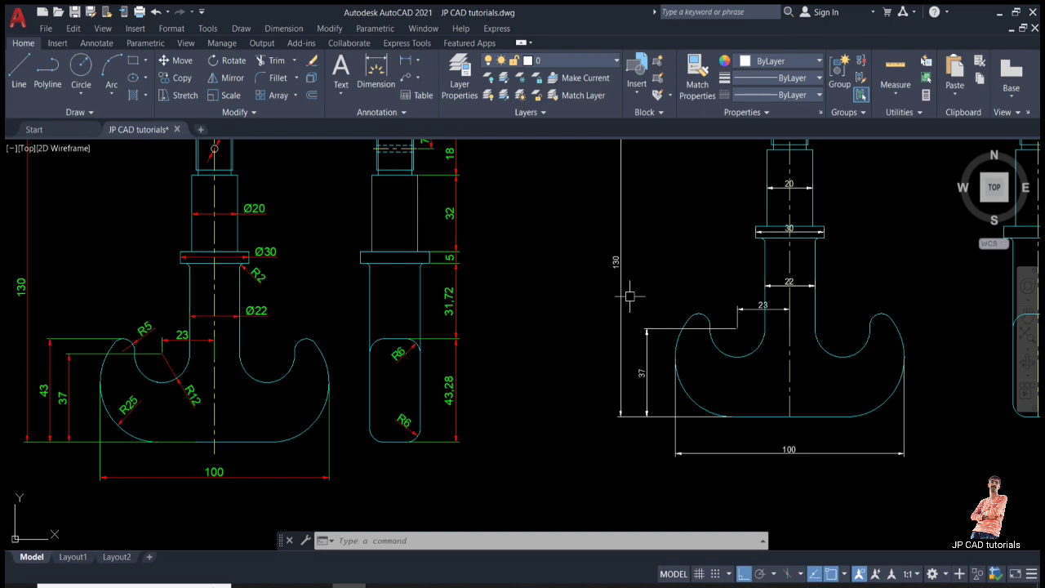
middle_click_drag(629, 295, 506, 329)
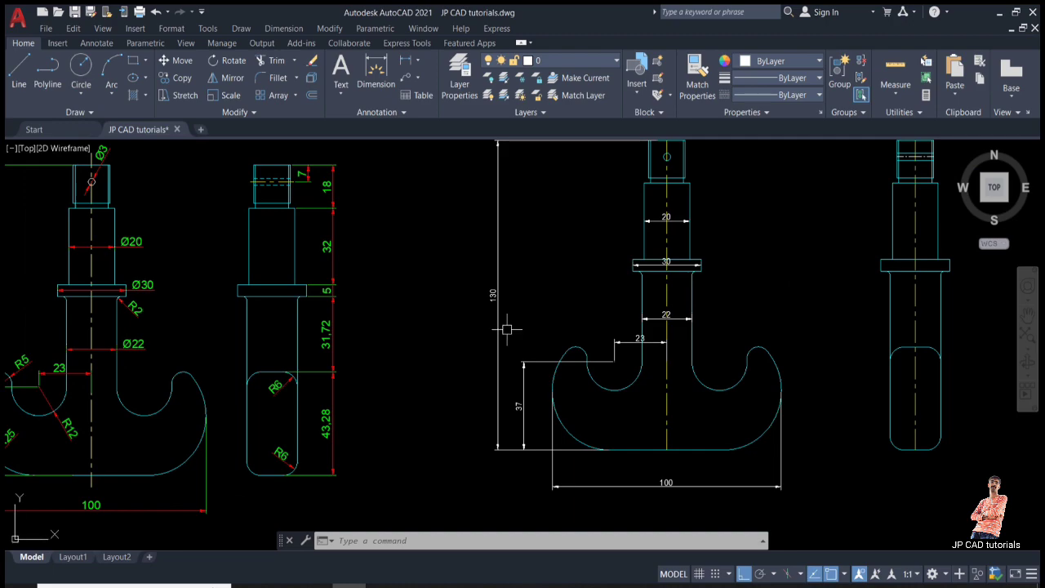
middle_click_drag(663, 343, 544, 362)
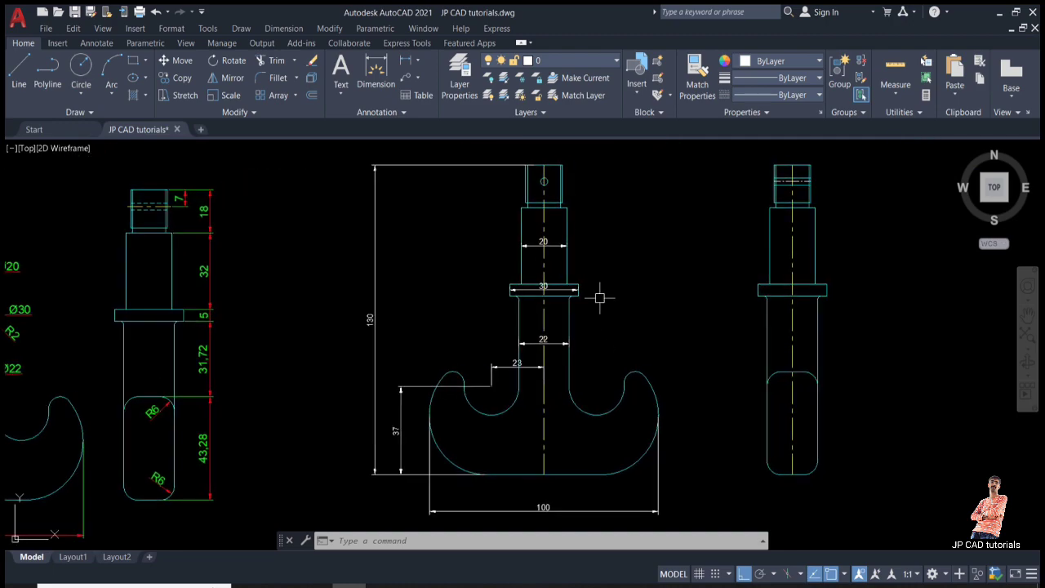
left_click(406, 60)
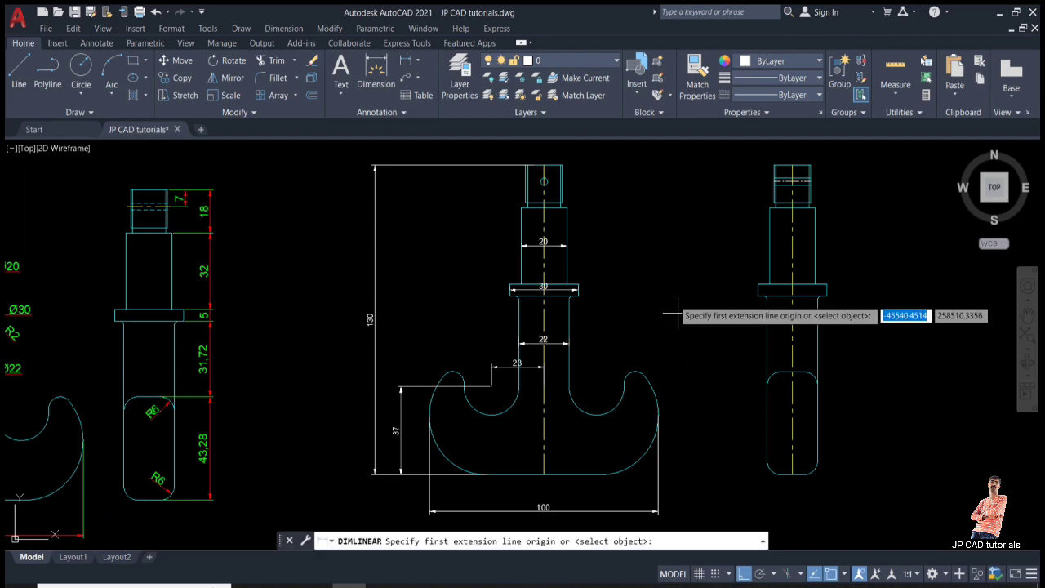
left_click(780, 472)
left_click(780, 372)
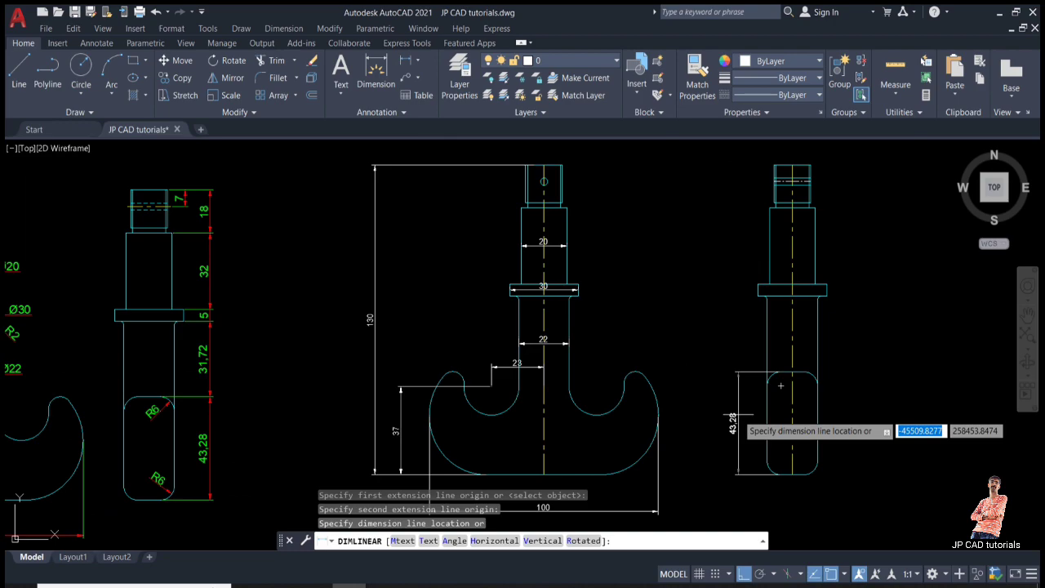
left_click(737, 418)
- Dimension the lower shank's height in the side view, from the rounded outline's upper edge to the collar's underside, placing it on the right
key("Return")
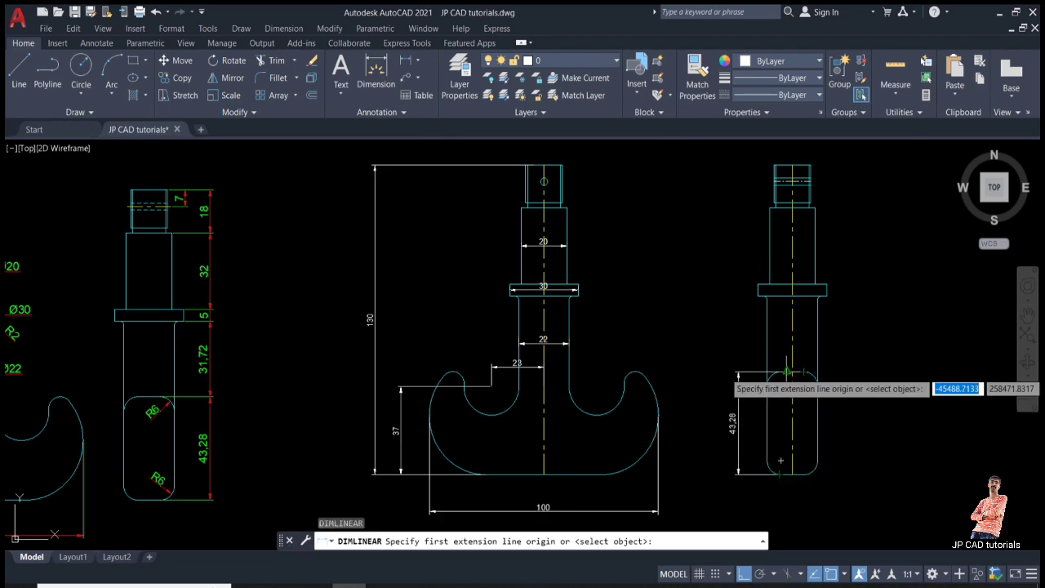
left_click(786, 371)
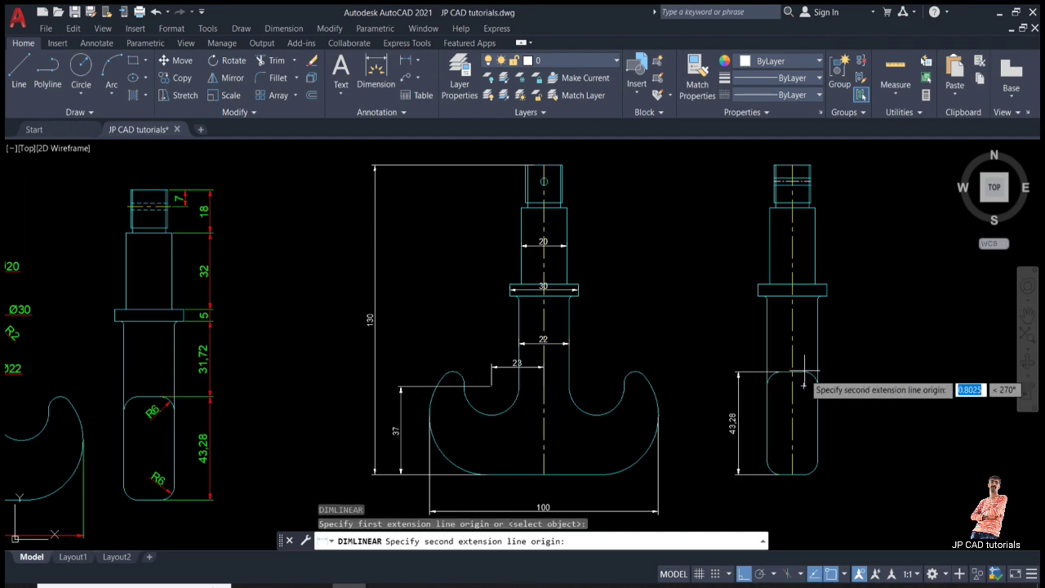
left_click(816, 296)
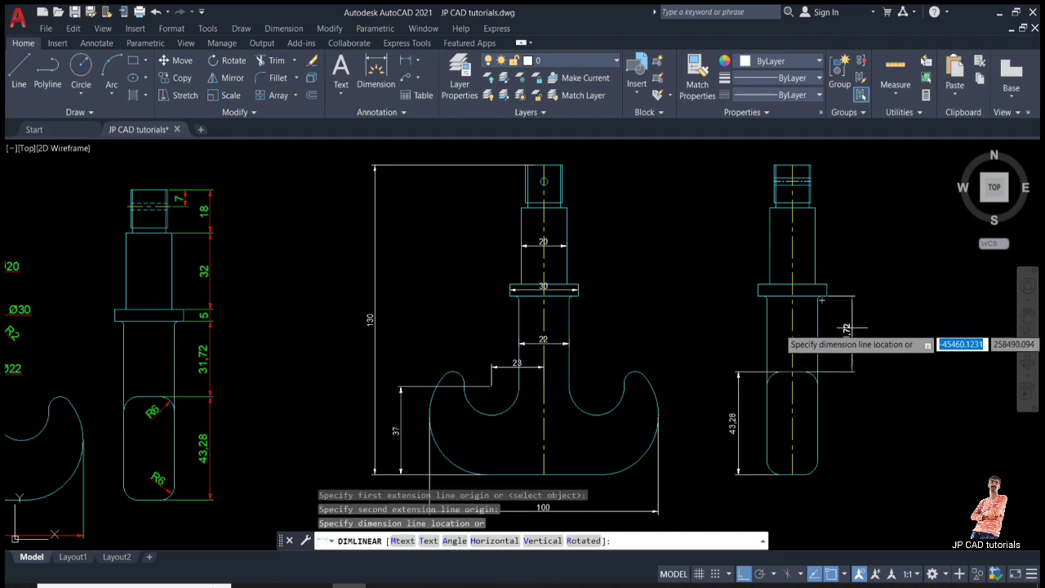
left_click(849, 327)
- Dimension the collar's thickness in the side view, in line with the lower shank's height dimension
key("Return")
scroll(841, 294, "up", 5)
key("Return")
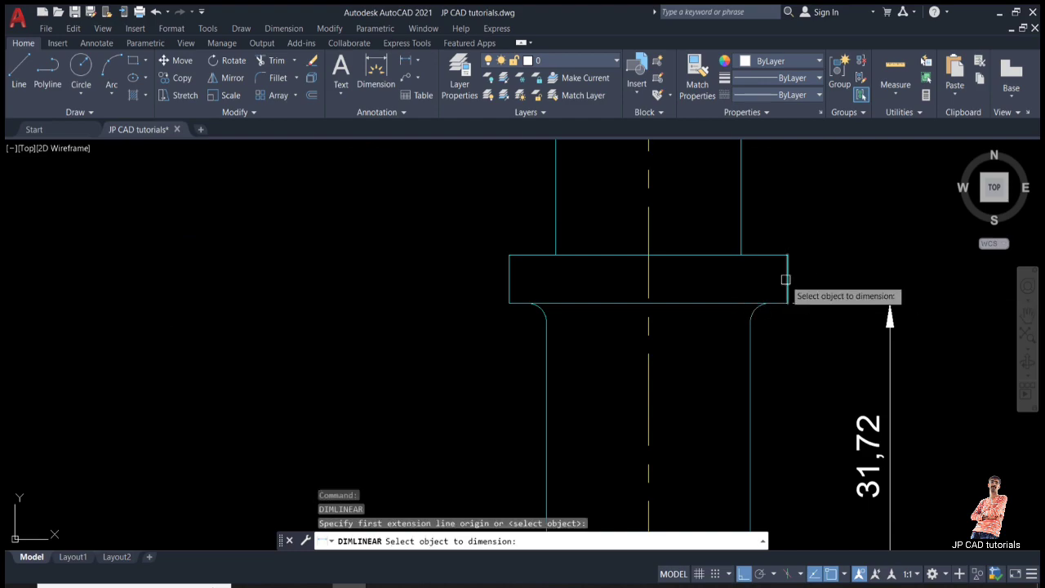
left_click(785, 280)
left_click(868, 306)
- Dimension the height of the shank section directly above the collar in the side view, aligned with the collar's thickness dimension
key("Return")
scroll(847, 300, "down", 5)
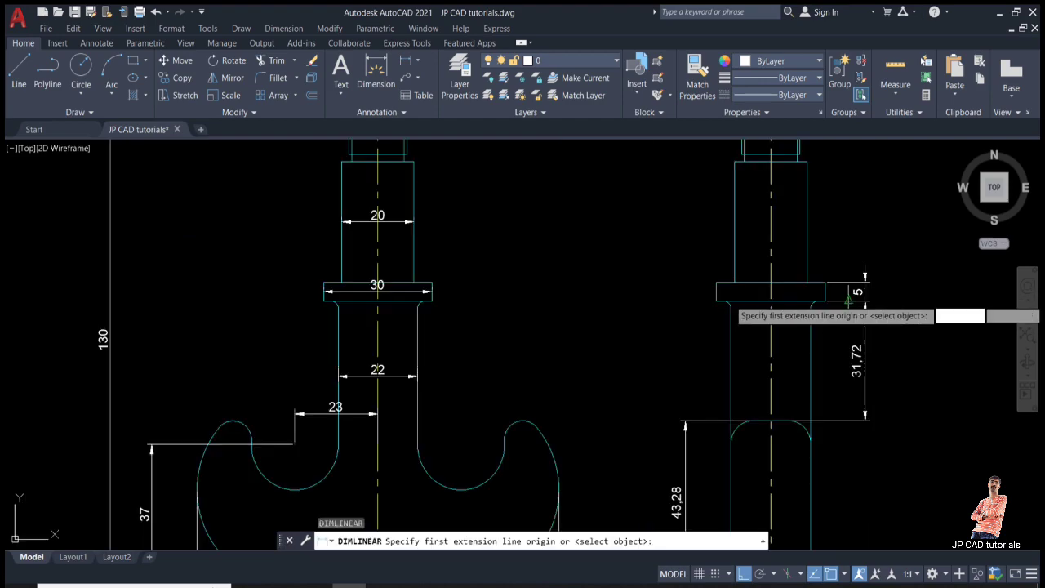
scroll(819, 369, "down", 5)
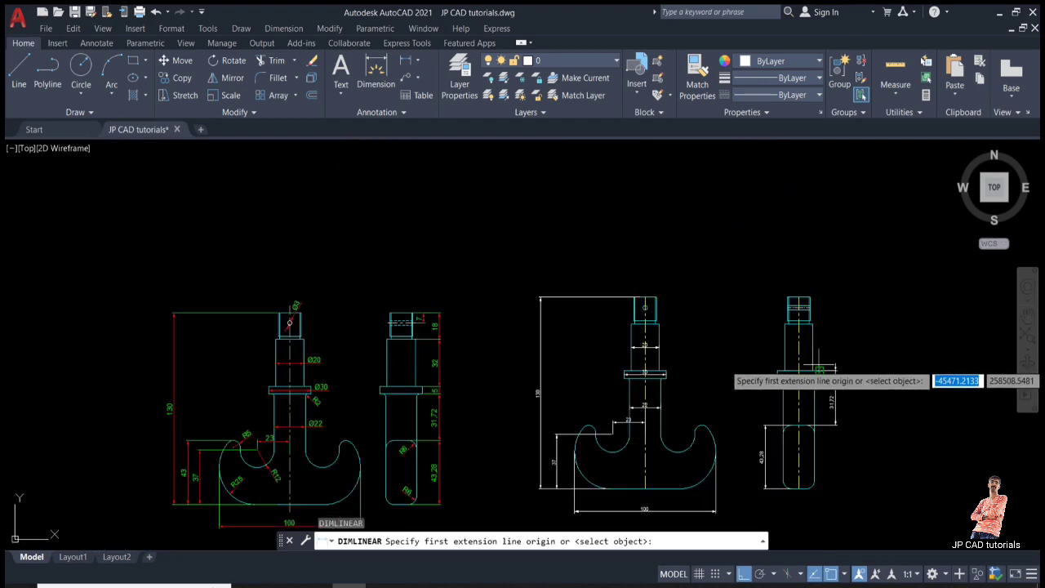
scroll(819, 369, "up", 5)
key("Return")
left_click(806, 318)
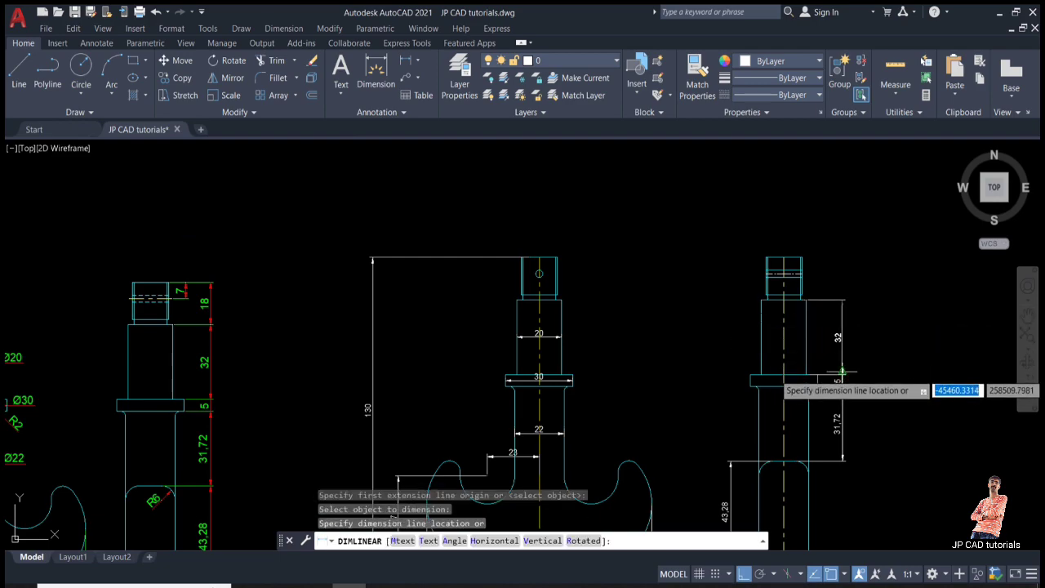
middle_click_drag(843, 371, 820, 325)
left_click(820, 325)
- Dimension the height from the upper shank section's shoulder to the shank's top edge in the side view, aligned with the dimensions below
key("Return")
key("Return")
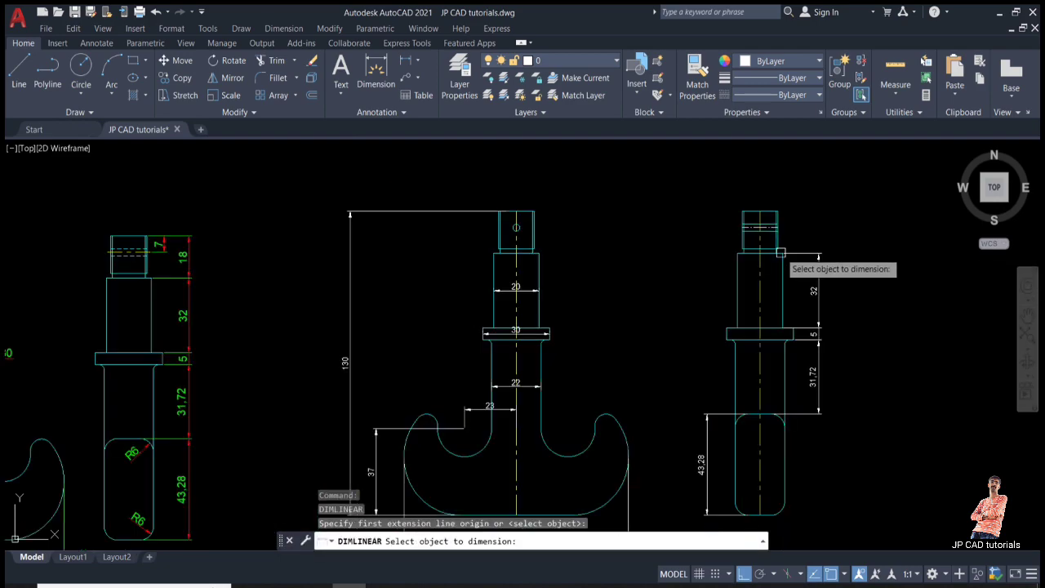
middle_click_drag(780, 253, 808, 278)
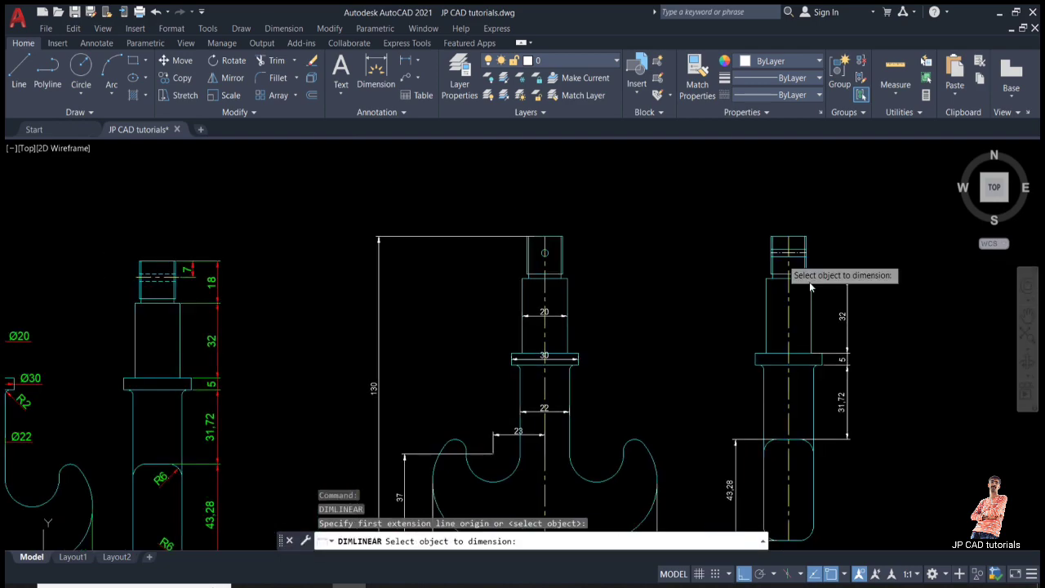
scroll(811, 238, "up", 2)
key("Escape")
key("Return")
left_click(798, 239)
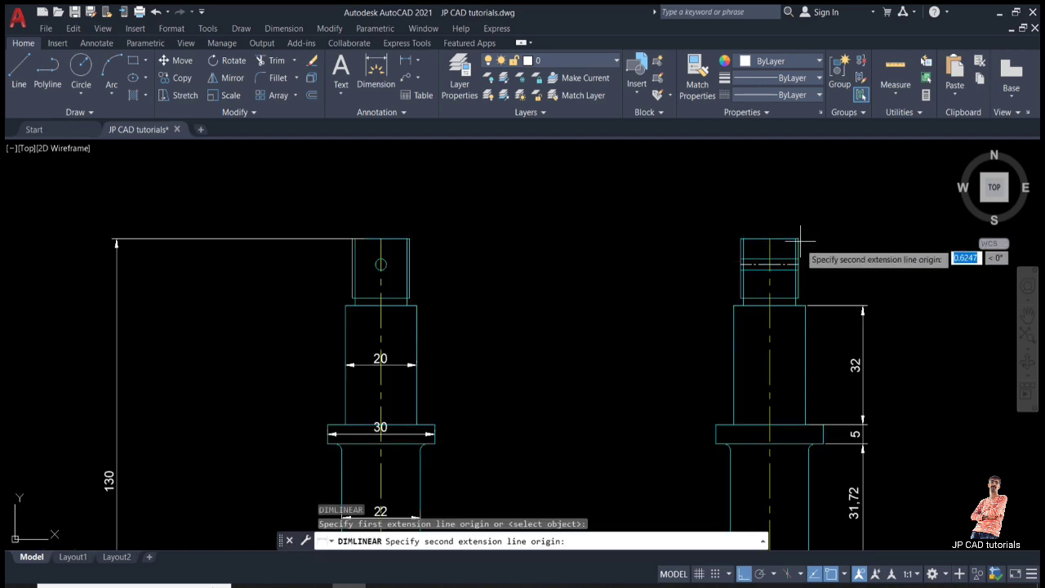
left_click(804, 306)
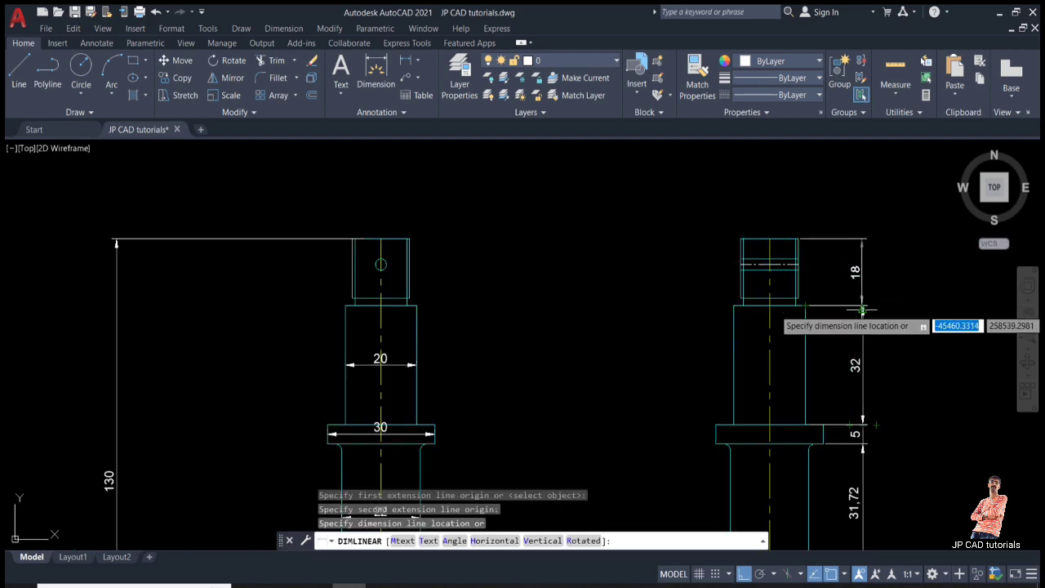
left_click(857, 286)
- Dimension the distance from the shank's top edge to the cross hole's centre line in the side view
scroll(831, 269, "down", 2)
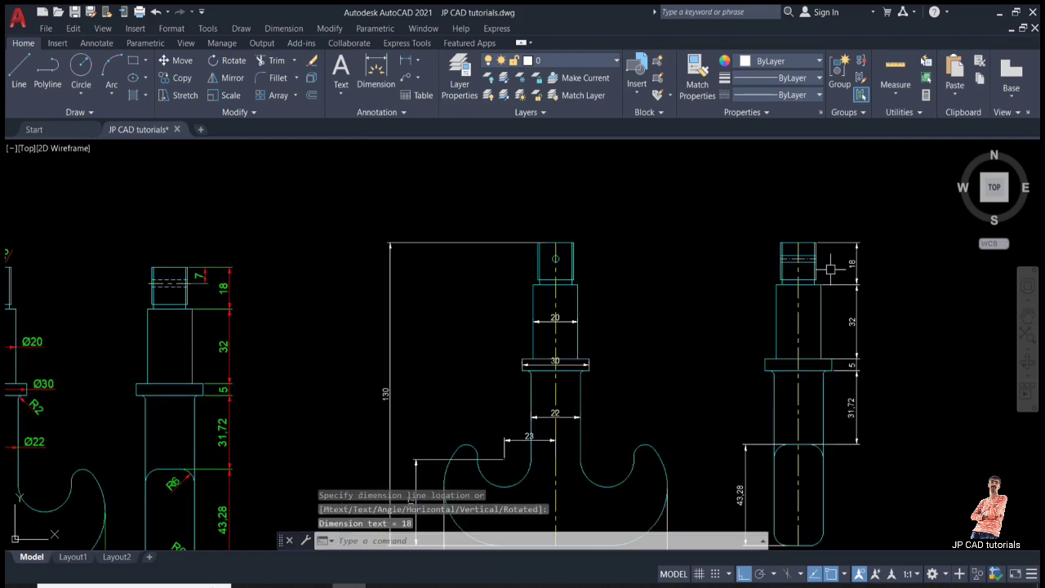
middle_click_drag(831, 269, 843, 251)
scroll(843, 249, "up", 4)
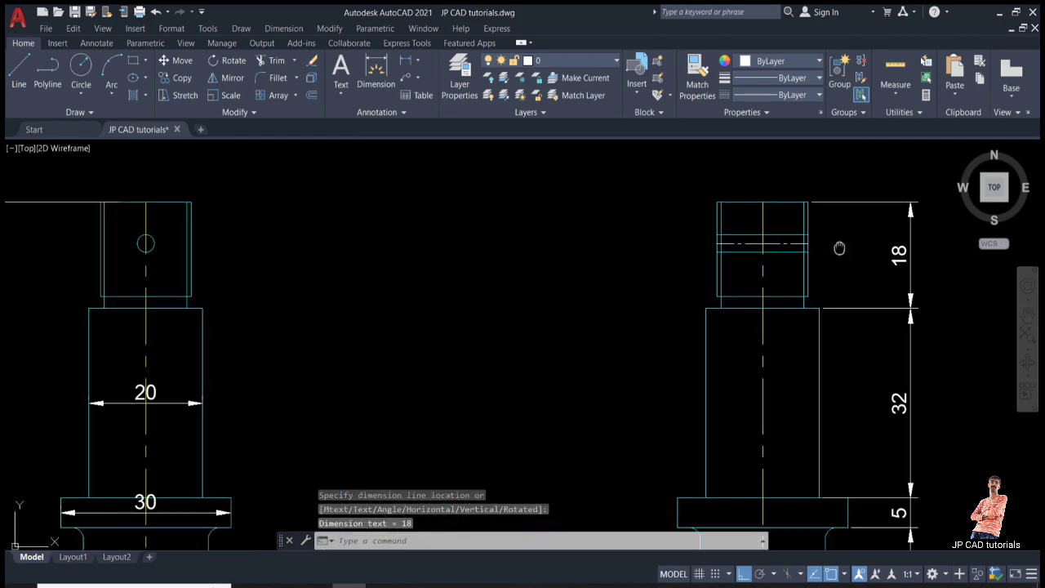
key("Return")
left_click(804, 219)
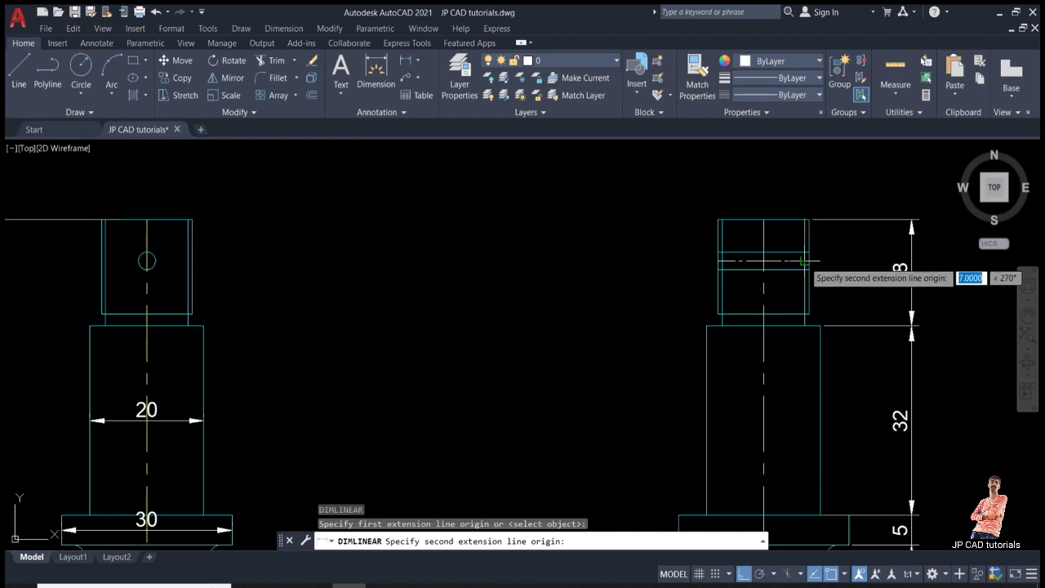
left_click(807, 261)
left_click(857, 259)
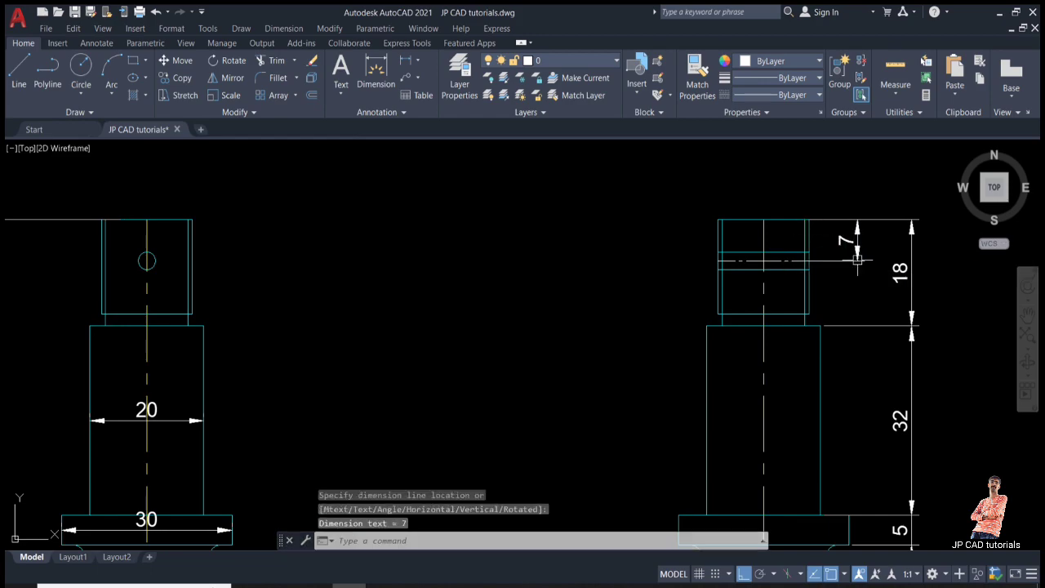
- Move the rounded outline's height dimension to the right of the side view, in line with the other vertical dimensions
scroll(857, 259, "down", 2)
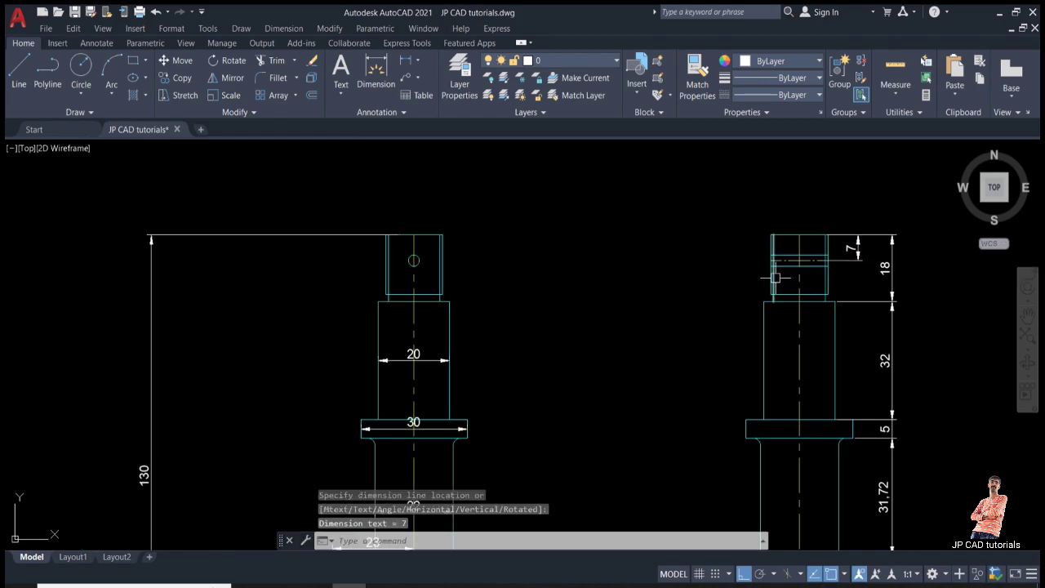
scroll(776, 277, "down", 2)
middle_click_drag(728, 296, 757, 263)
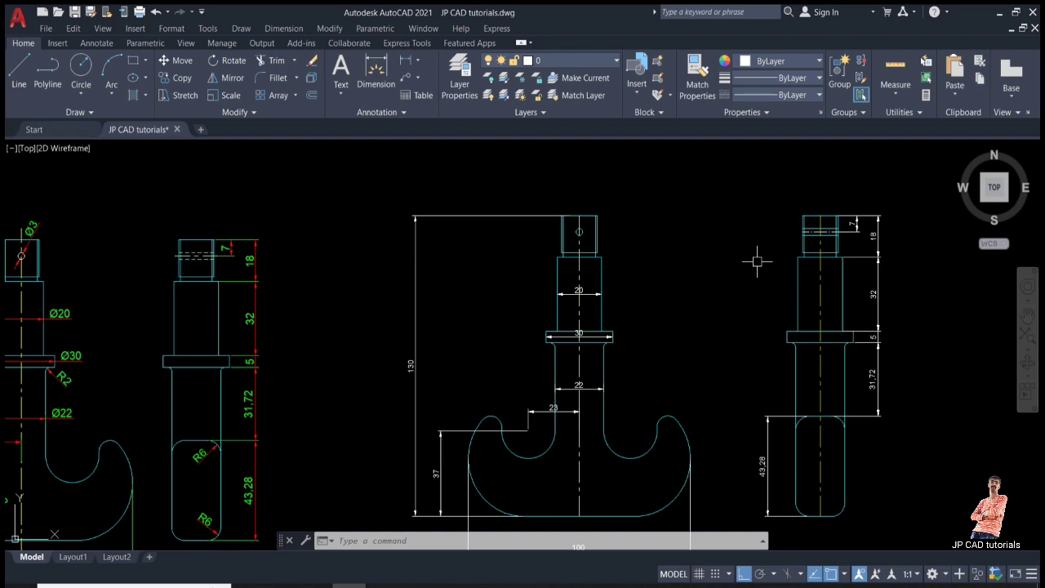
left_click(761, 470)
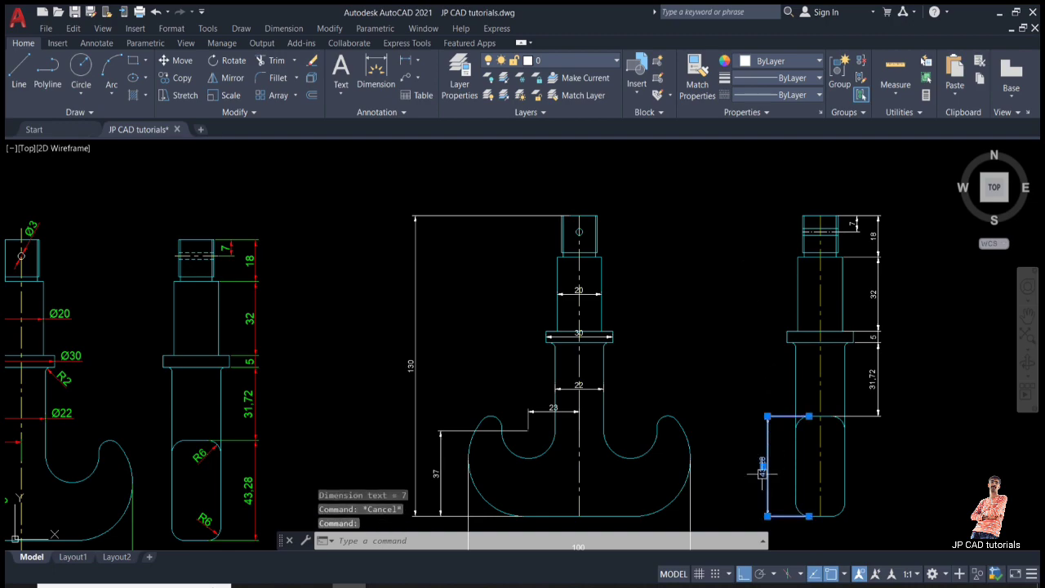
left_click(763, 466)
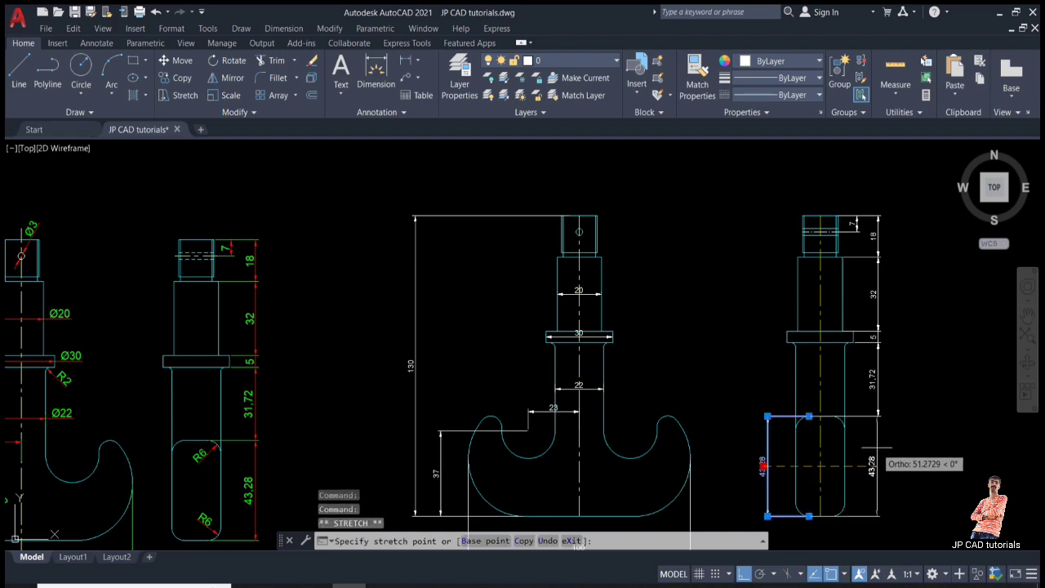
left_click(878, 446)
- Add a radius dimension to the large outer arc at the lower left of the hook in the front view
mouse_move(634, 288)
middle_mouse_down()
mouse_move(685, 294)
mouse_move(804, 273)
mouse_move(830, 253)
mouse_move(846, 260)
middle_mouse_up()
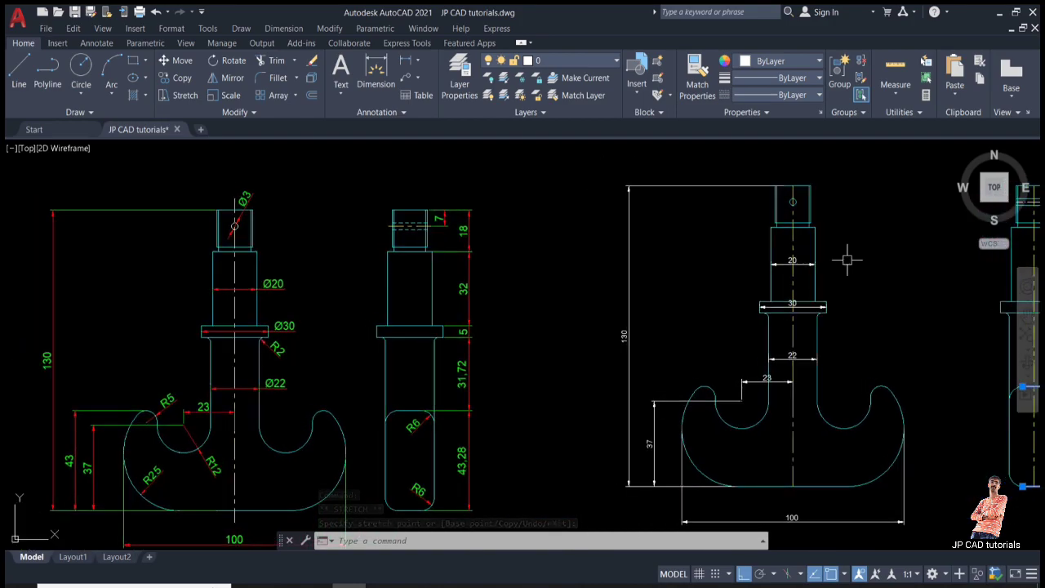
left_click(417, 61)
left_click(437, 199)
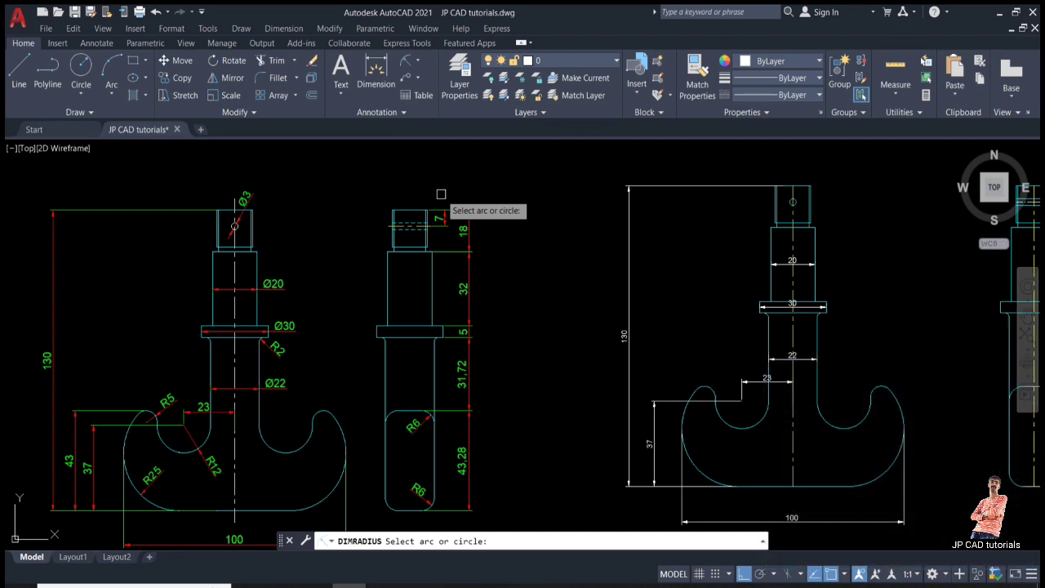
left_click(418, 60)
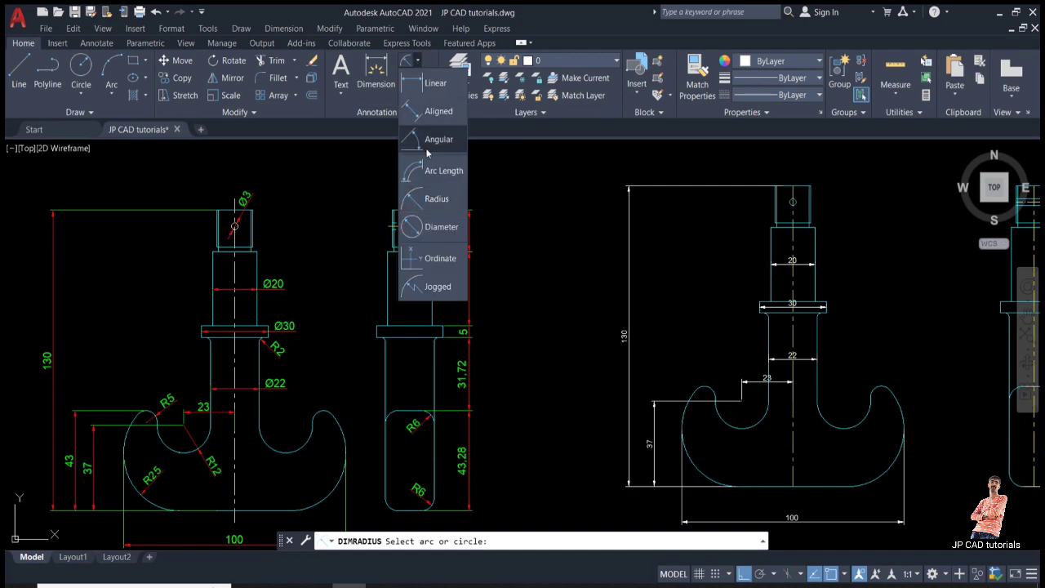
left_click(436, 201)
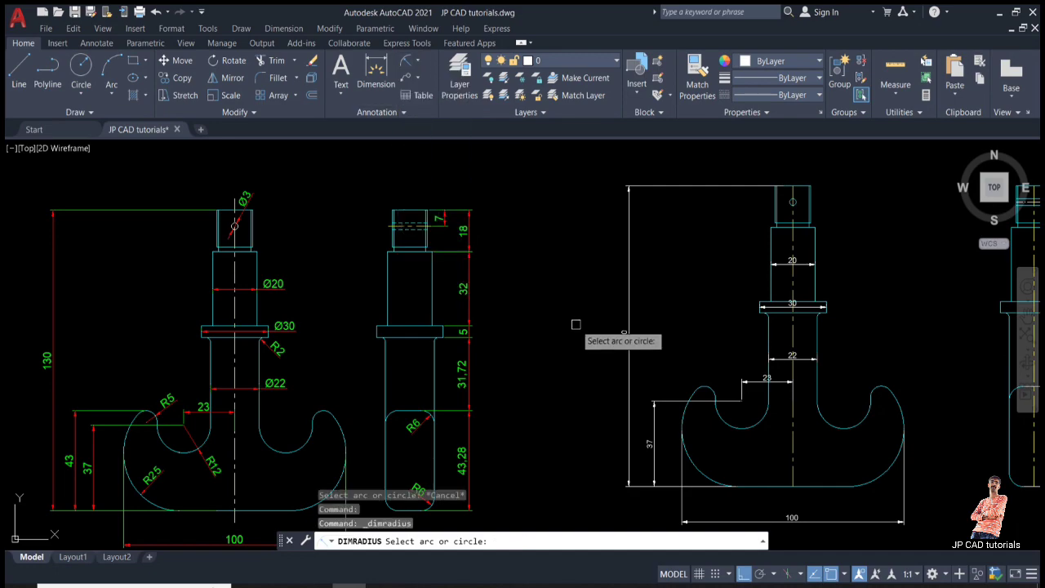
left_click(696, 467)
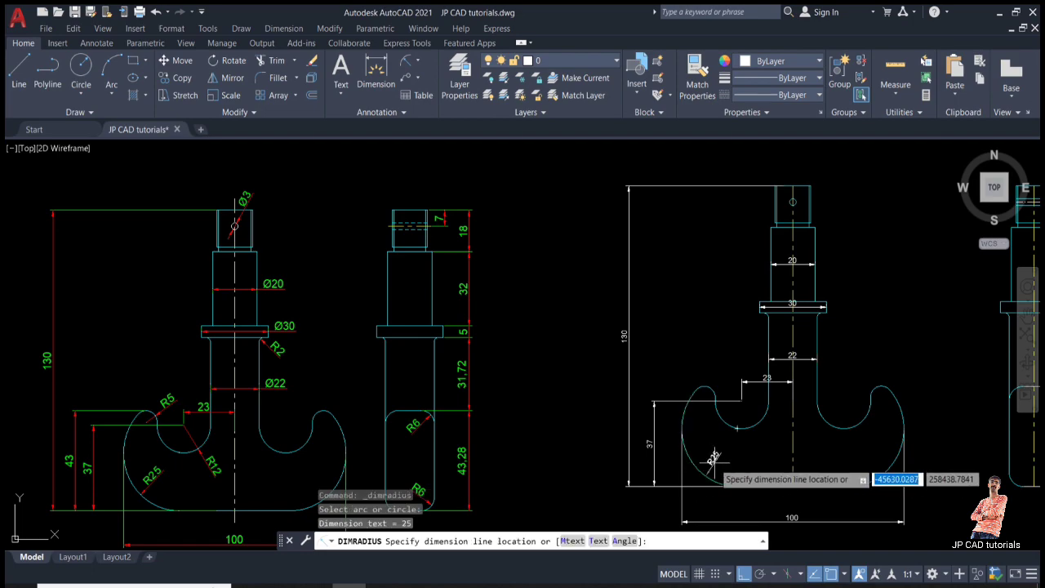
left_click(720, 435)
- Add radius dimensions to the left hook's inner throat arc and to its tip arc in the front view
key("space")
left_click(757, 430)
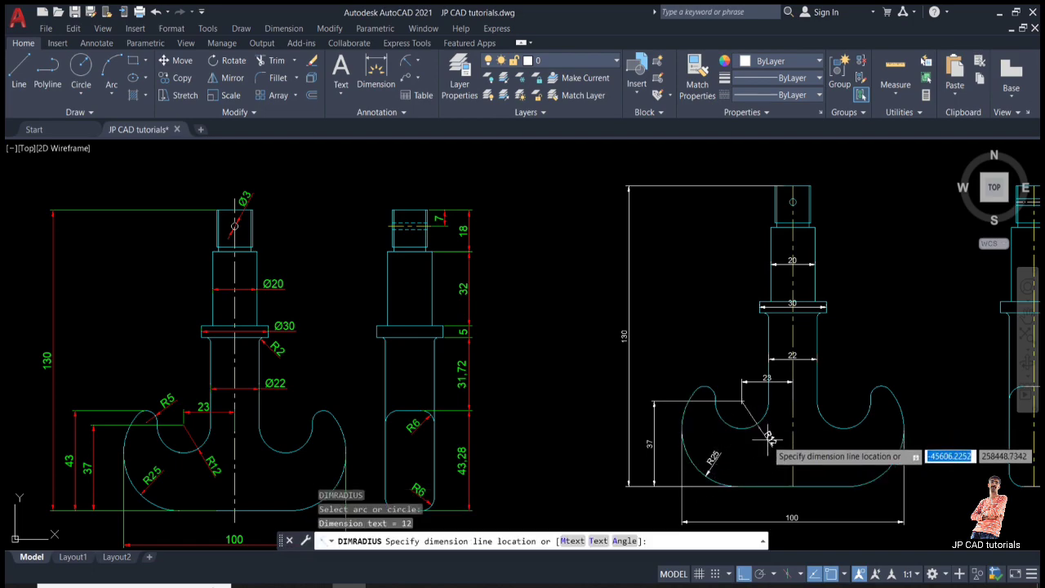
left_click(734, 423)
key("space")
left_click(703, 392)
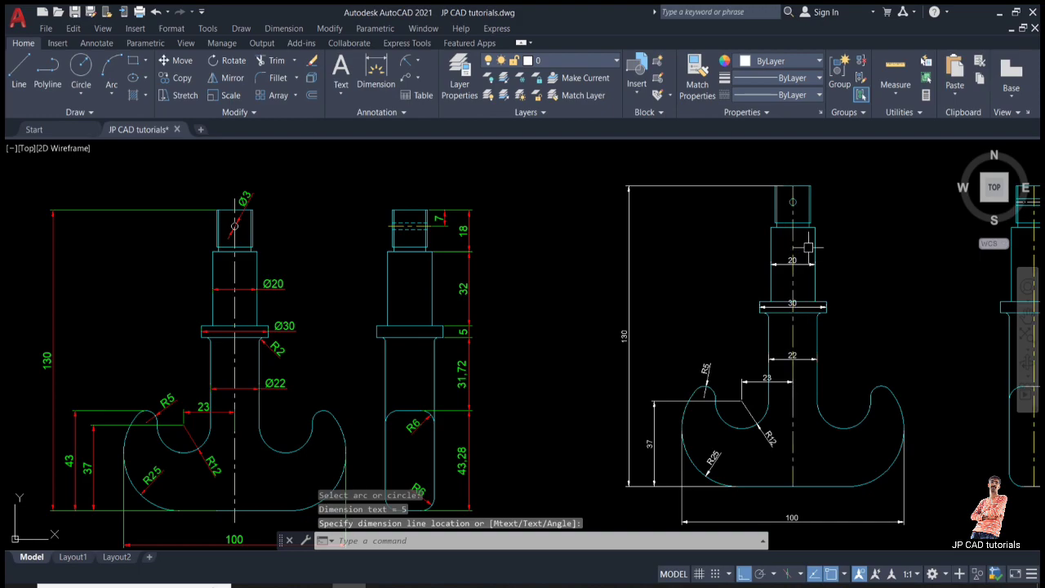
- Add a radius dimension to the left fillet beneath the collar in the front view
scroll(938, 279, "up", 2)
key("space")
scroll(650, 369, "up", 4)
left_click(691, 278)
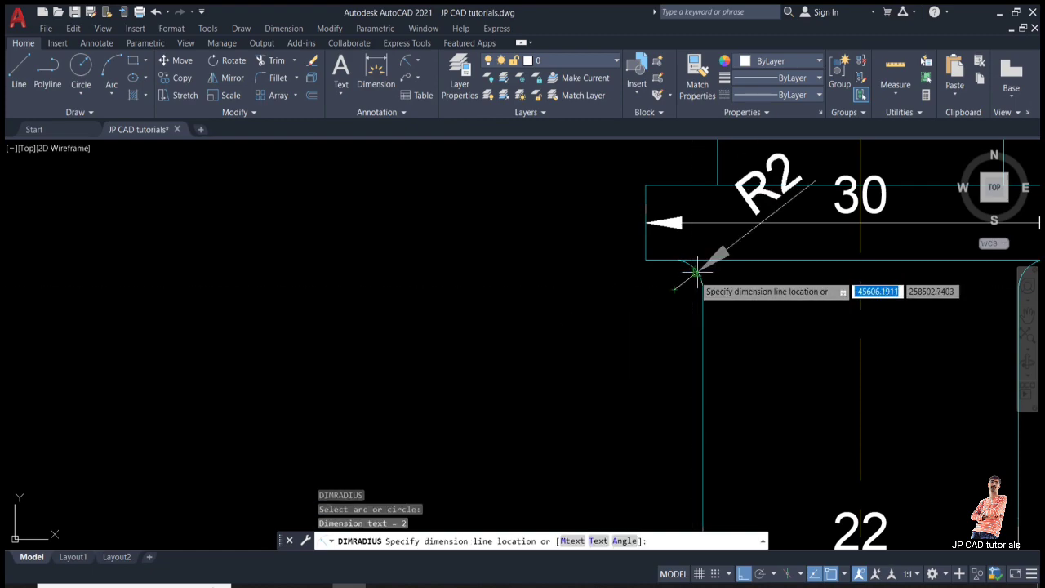
left_click(690, 282)
scroll(572, 335, "down", 5)
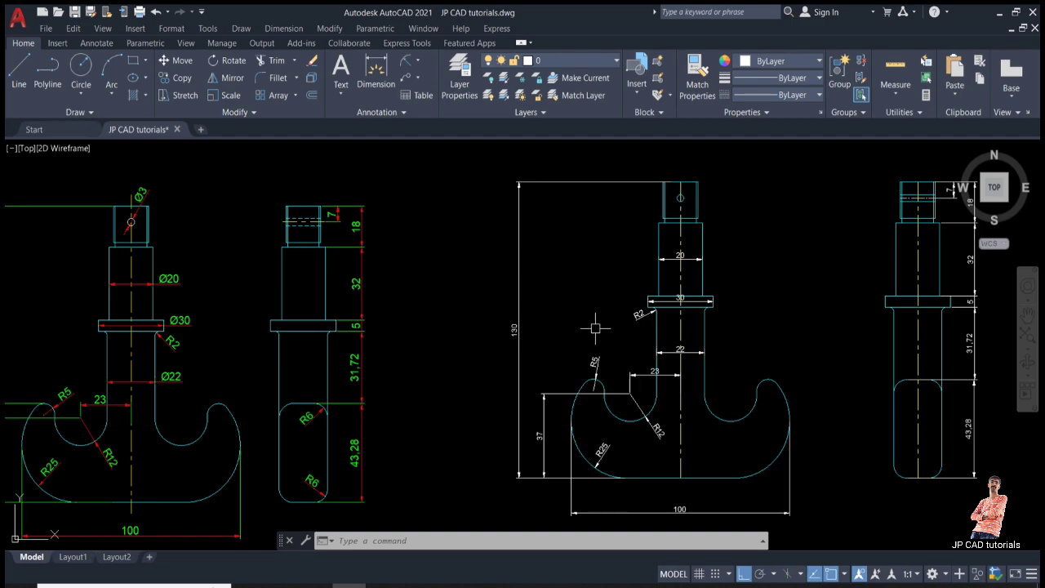
- Add the diameter symbol (%%c) before the value in the lower shank's width dimension in the front view
mouse_move(595, 328)
middle_mouse_down()
mouse_move(583, 302)
mouse_move(675, 305)
middle_mouse_up()
scroll(208, 372, "up", 2)
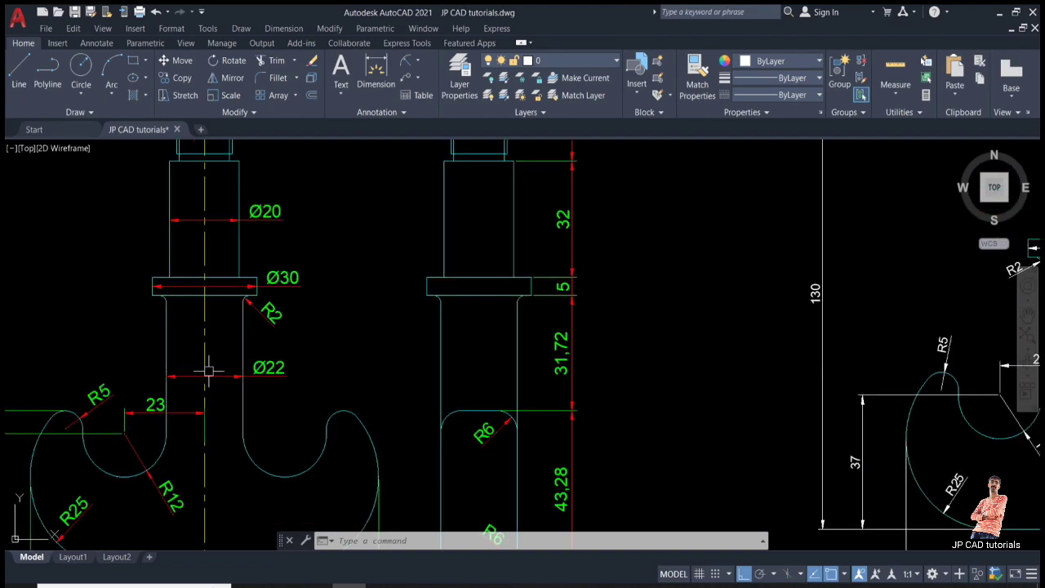
scroll(208, 372, "up", 2)
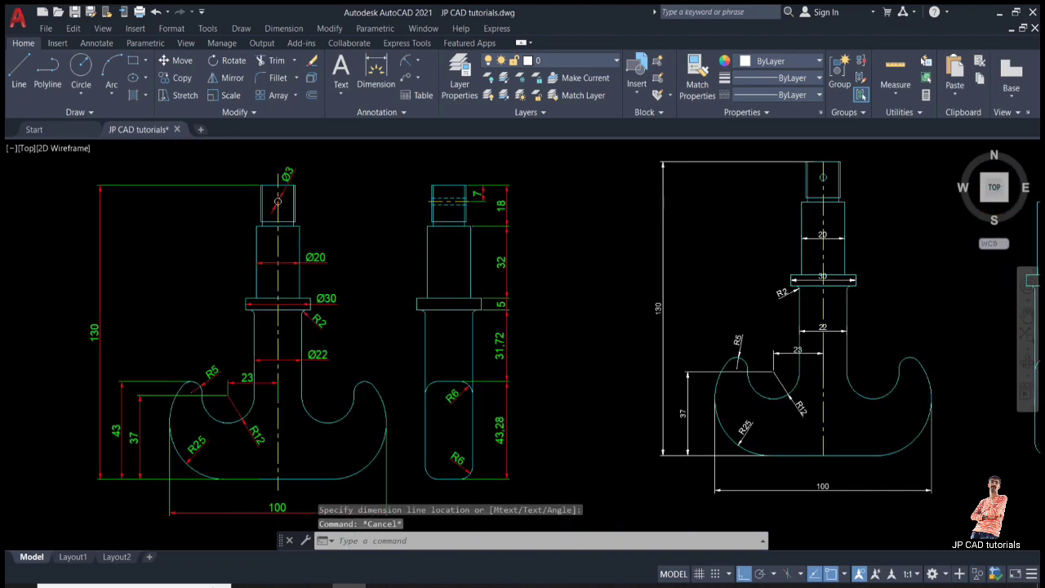
scroll(376, 327, "down", 2)
scroll(594, 321, "up", 5)
left_click(576, 332)
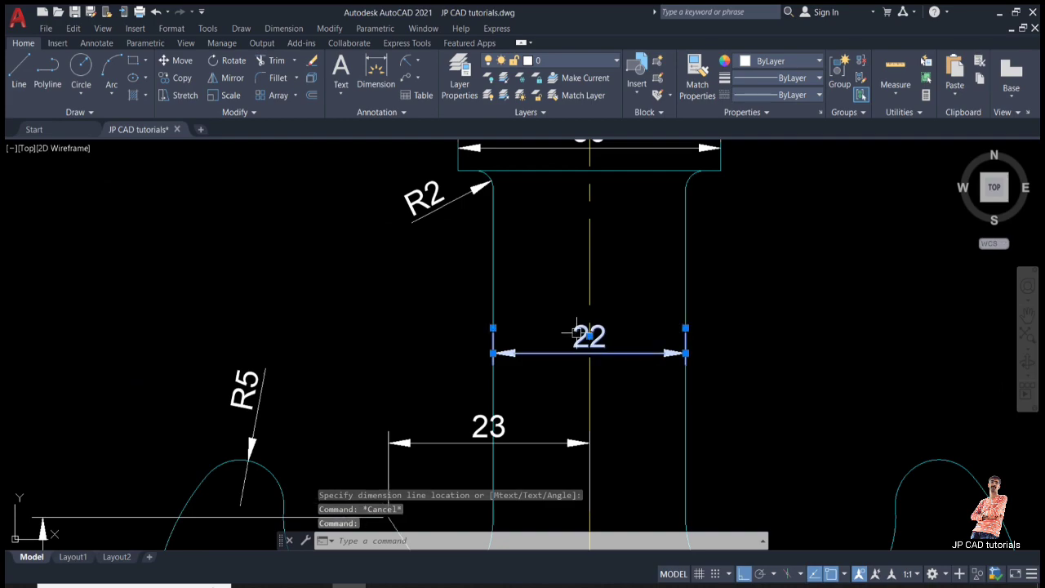
double_click(578, 335)
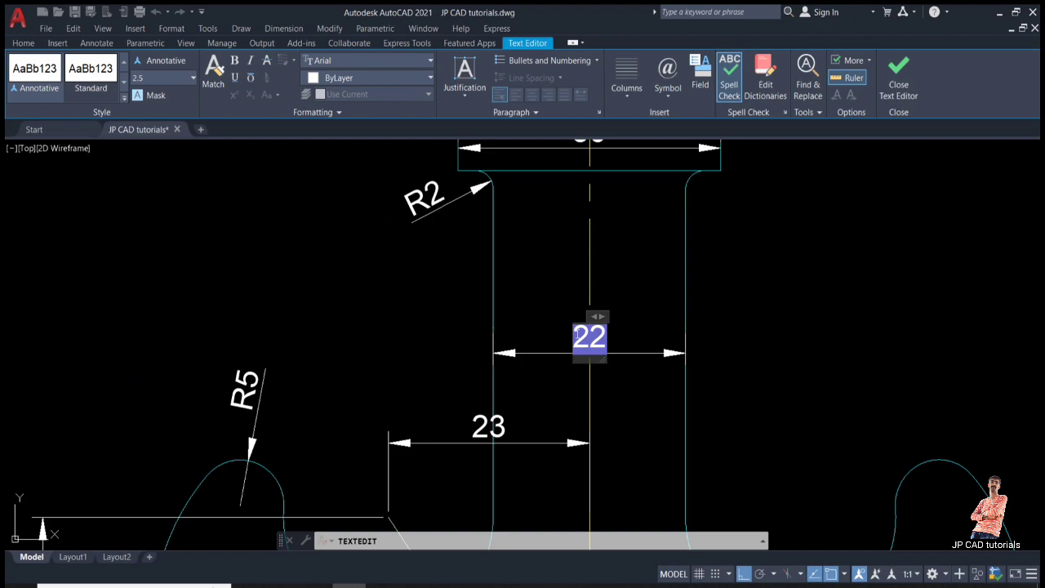
type("%%c")
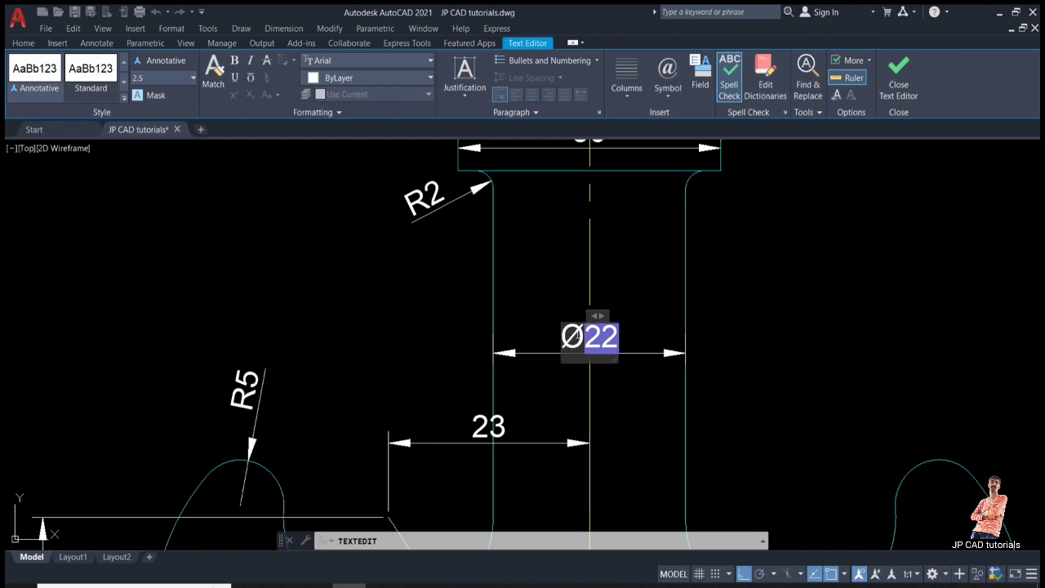
left_click(615, 275)
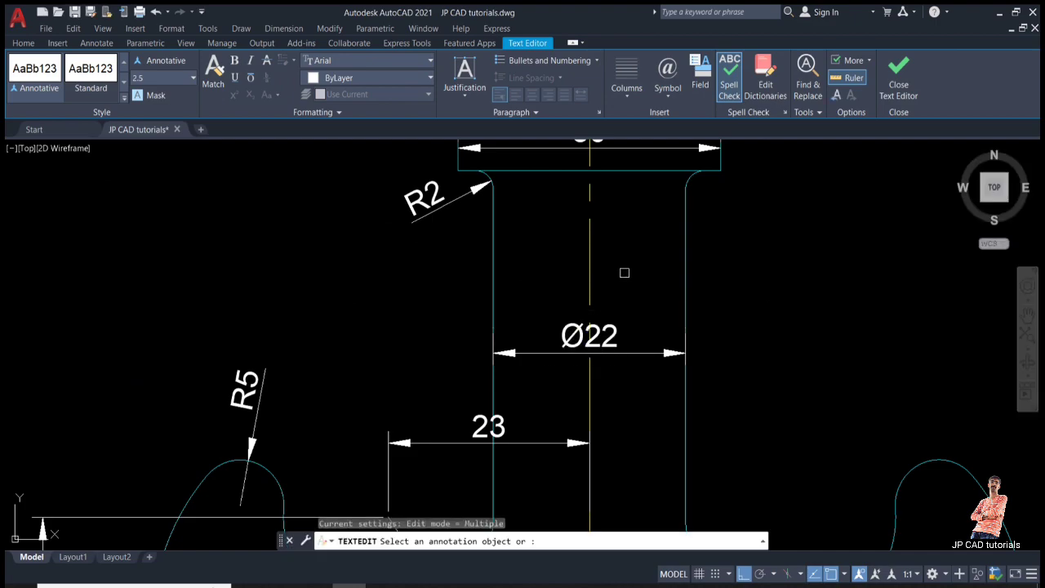
key("Return")
- Move the lower shank's Ø22 dimension text to the right of the centreline in the front view
left_click(596, 343)
left_click(589, 331)
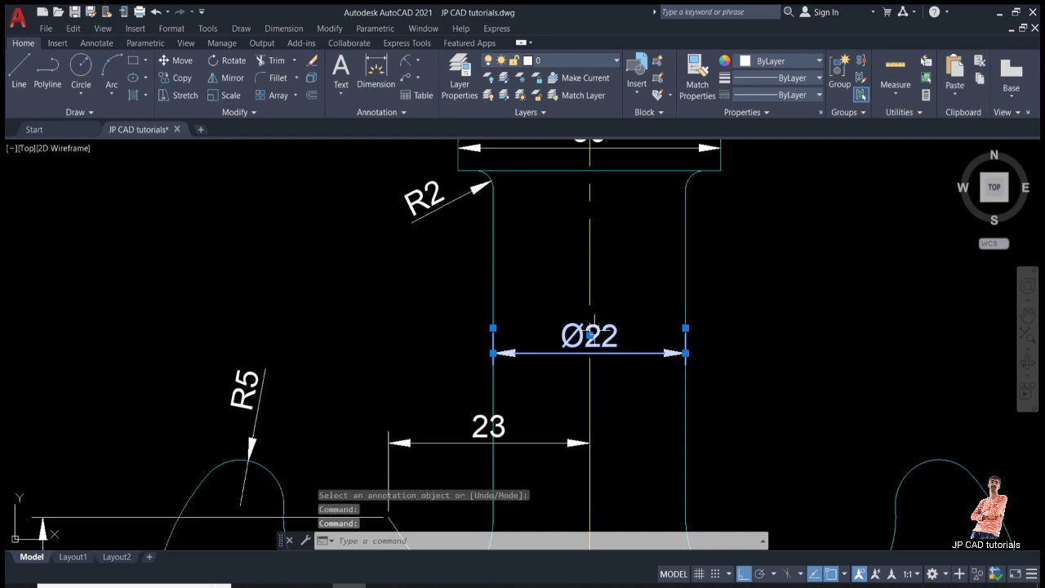
left_click(589, 335)
left_click(637, 333)
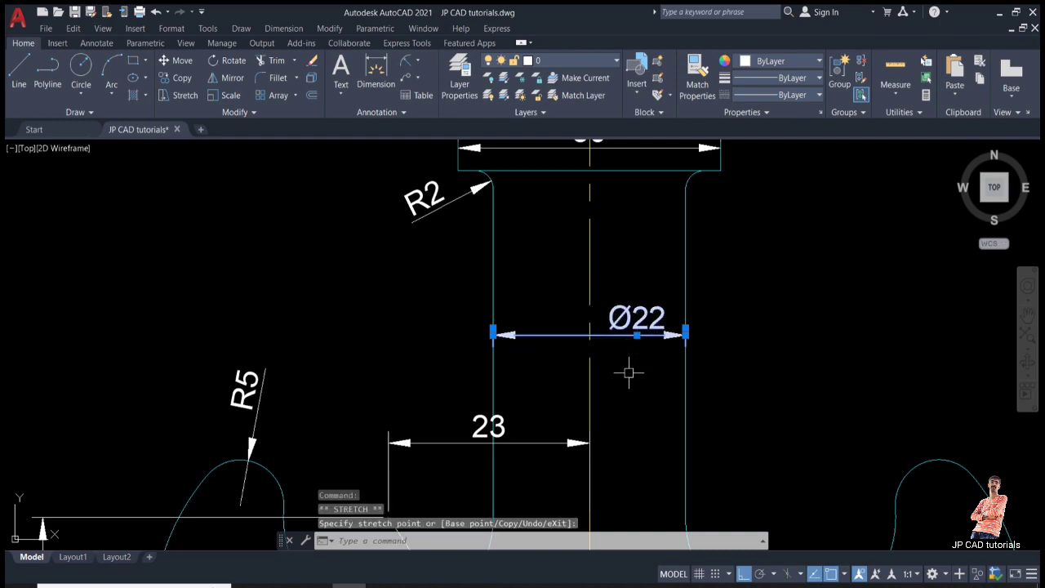
key("Escape")
- Move the text of the 23 mm horizontal dimension left, clear of the shank's left edge
scroll(579, 348, "down", 3)
scroll(579, 348, "up", 2)
scroll(579, 348, "down", 2)
middle_click_drag(579, 348, 591, 343)
scroll(526, 361, "up", 4)
left_click(615, 325)
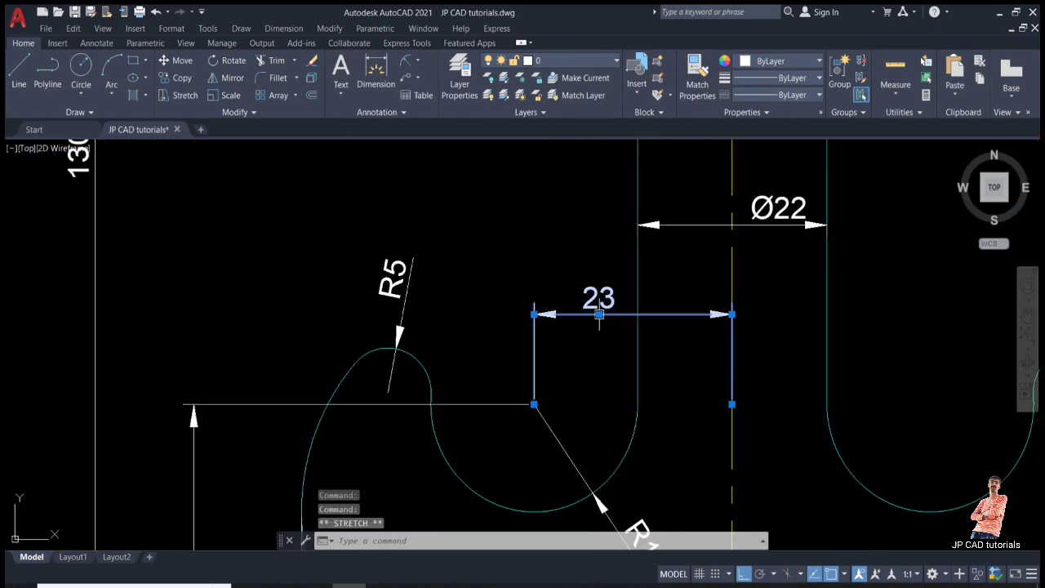
left_click(602, 317)
scroll(563, 291, "down", 4)
middle_click_drag(563, 292, 562, 313)
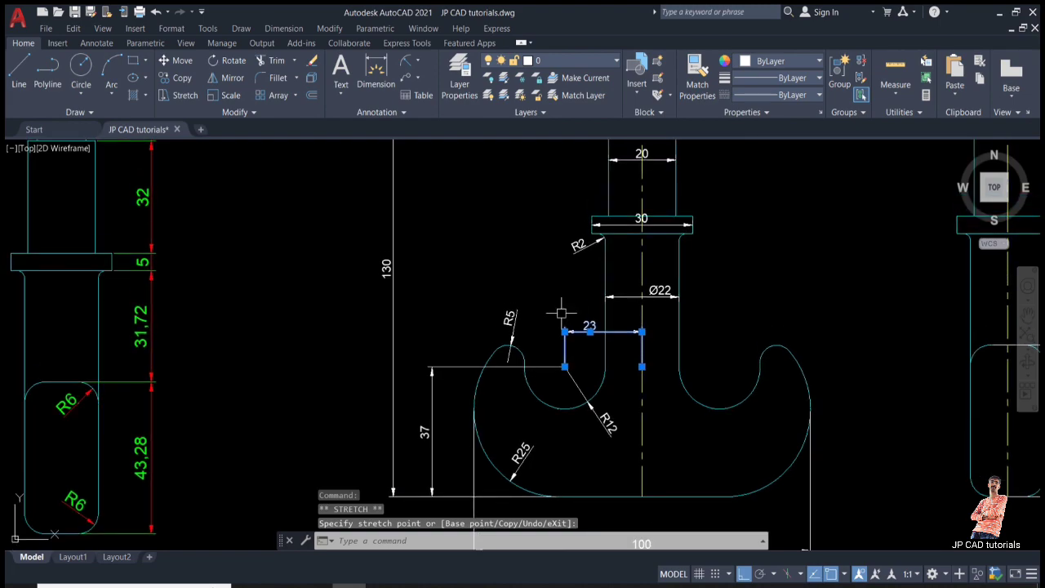
scroll(562, 313, "down", 3)
middle_click_drag(493, 339, 618, 368)
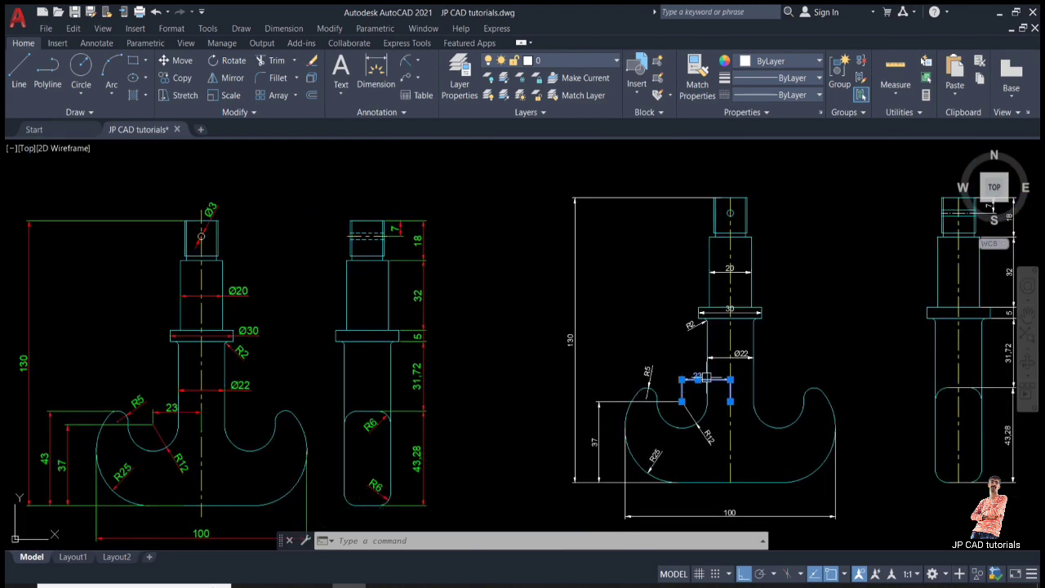
scroll(746, 311, "up", 8)
key("Escape")
- Move the collar's 30 mm width dimension text outside its right end and add the diameter symbol (%%c) before the value
left_click(706, 280)
left_click(647, 274)
left_click(640, 265)
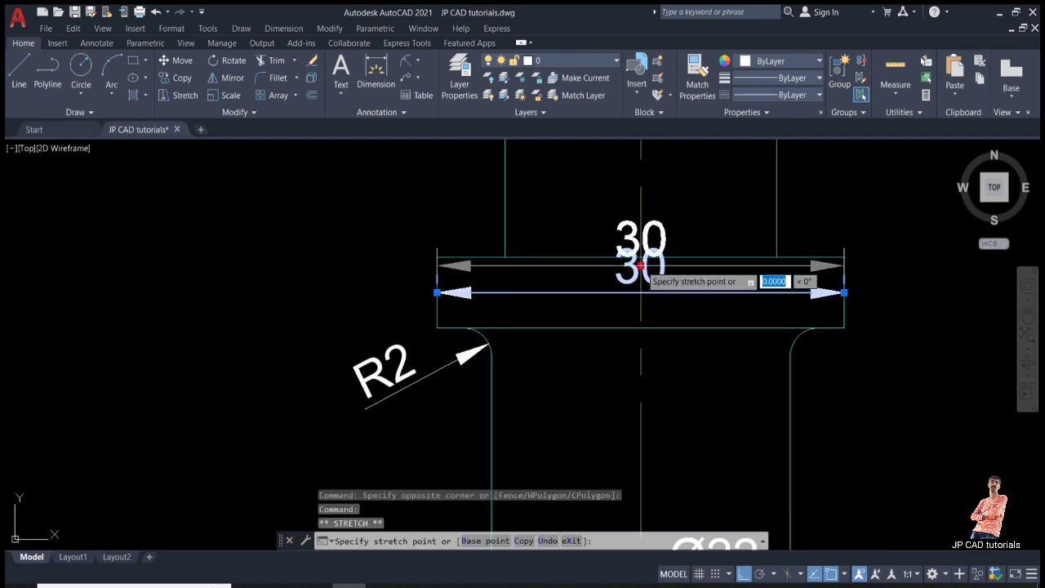
left_click(900, 293, "shift")
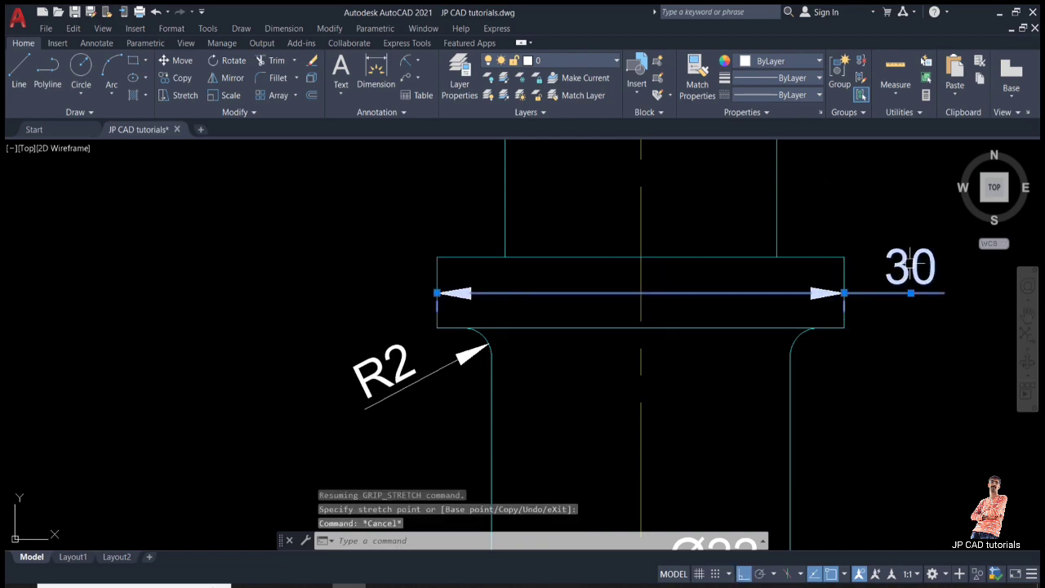
double_click(907, 269)
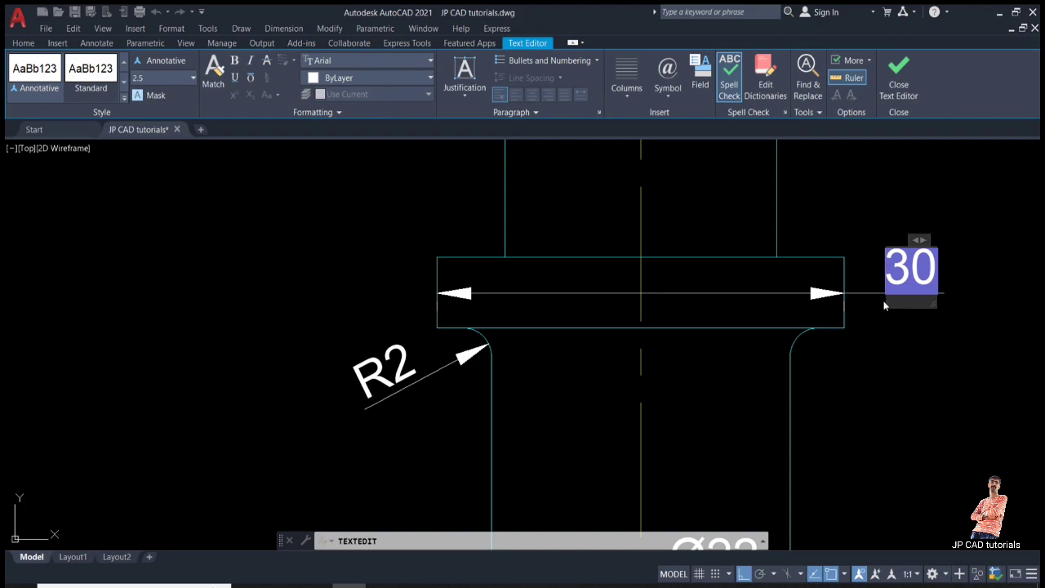
type("%%c")
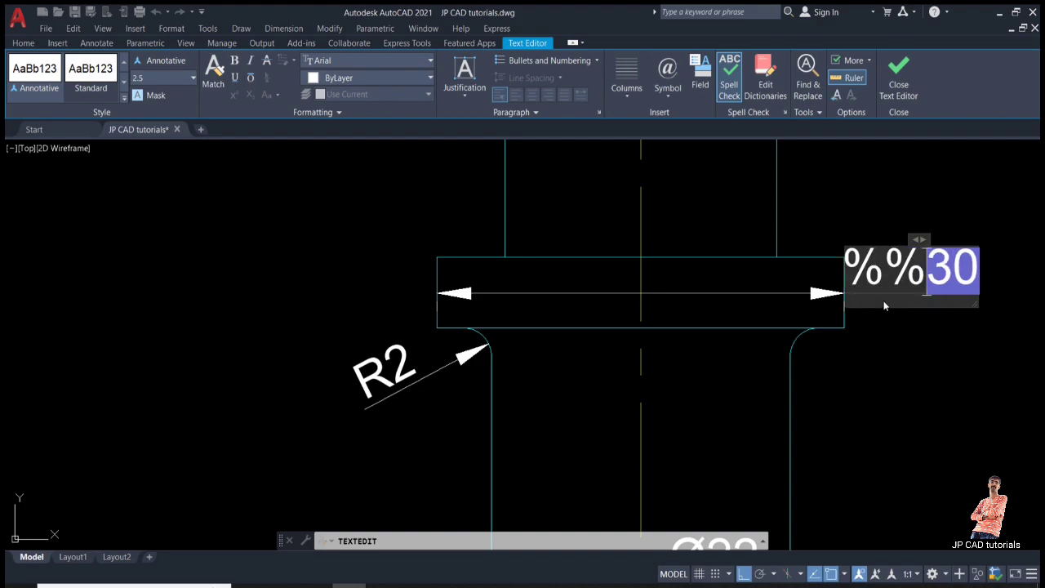
left_click(887, 331)
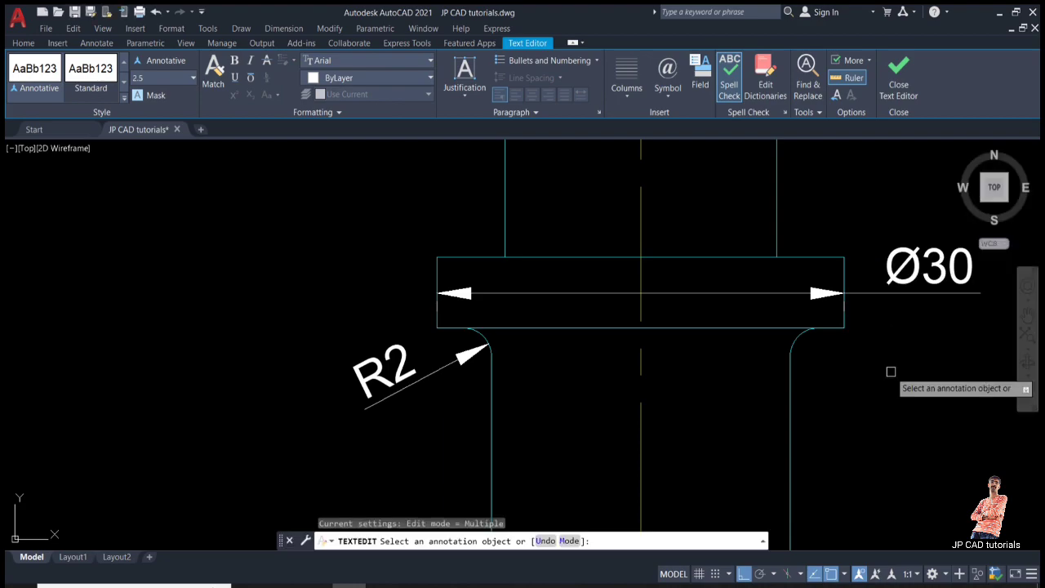
scroll(891, 368, "down", 5)
key("Escape")
- Shift the upper shank's 20 mm width dimension text right of the centreline and prefix it with the diameter symbol (%%c)
left_click(734, 263)
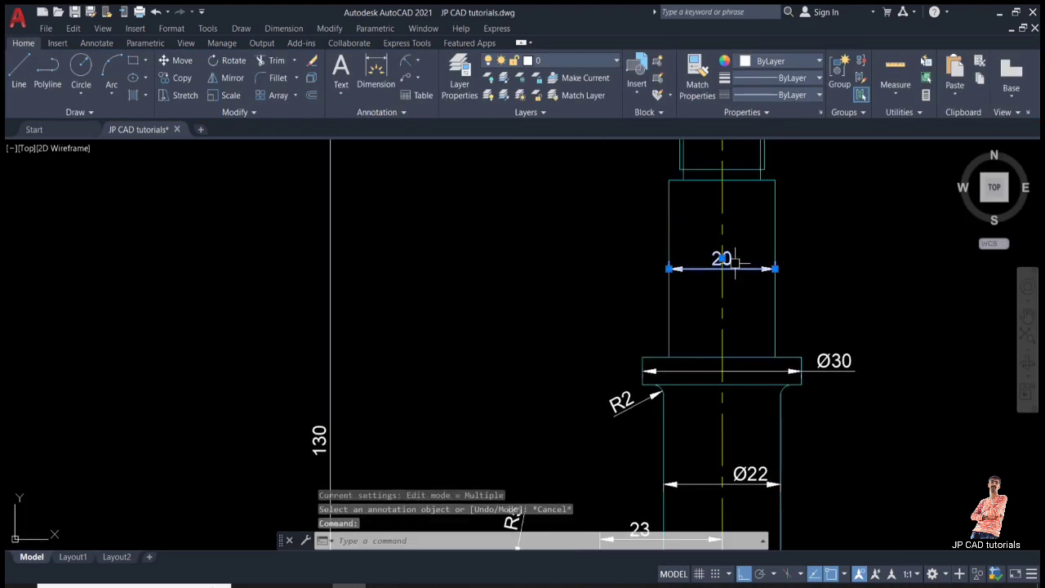
left_click(721, 258)
key("Escape")
key("Escape")
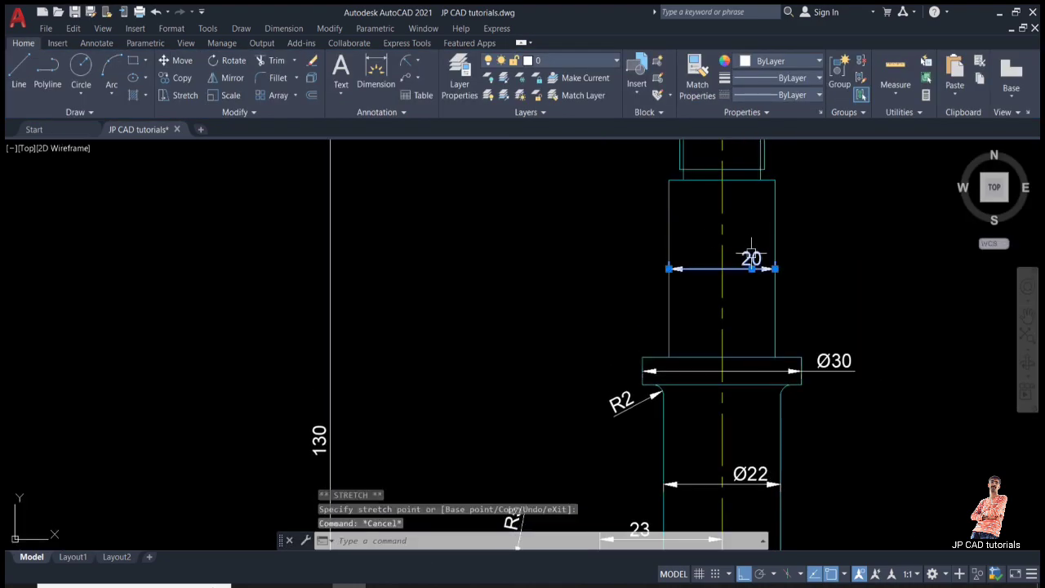
double_click(751, 259)
type("%%c")
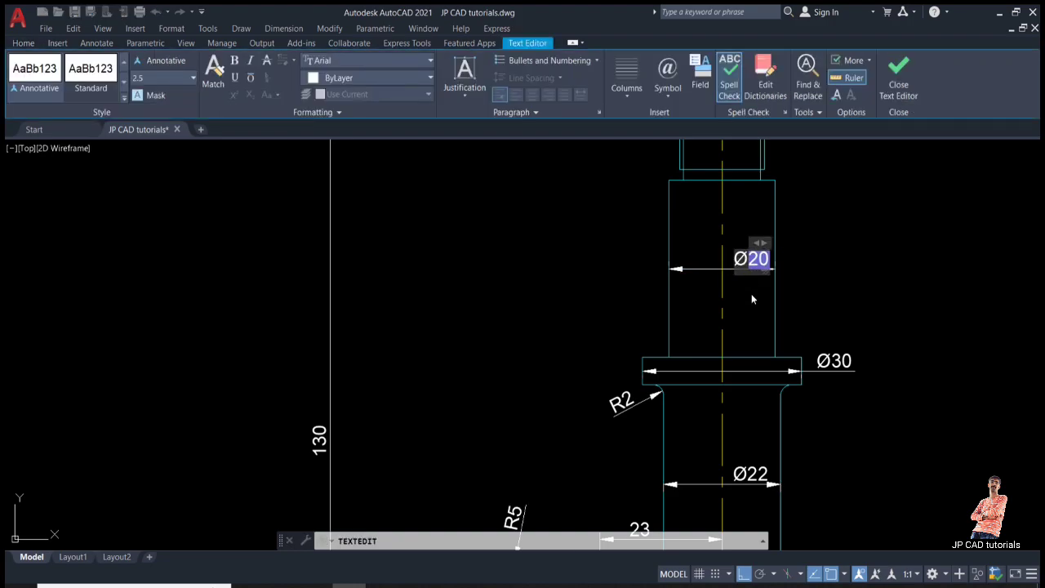
left_click(751, 294)
scroll(751, 296, "down", 4)
key("Escape")
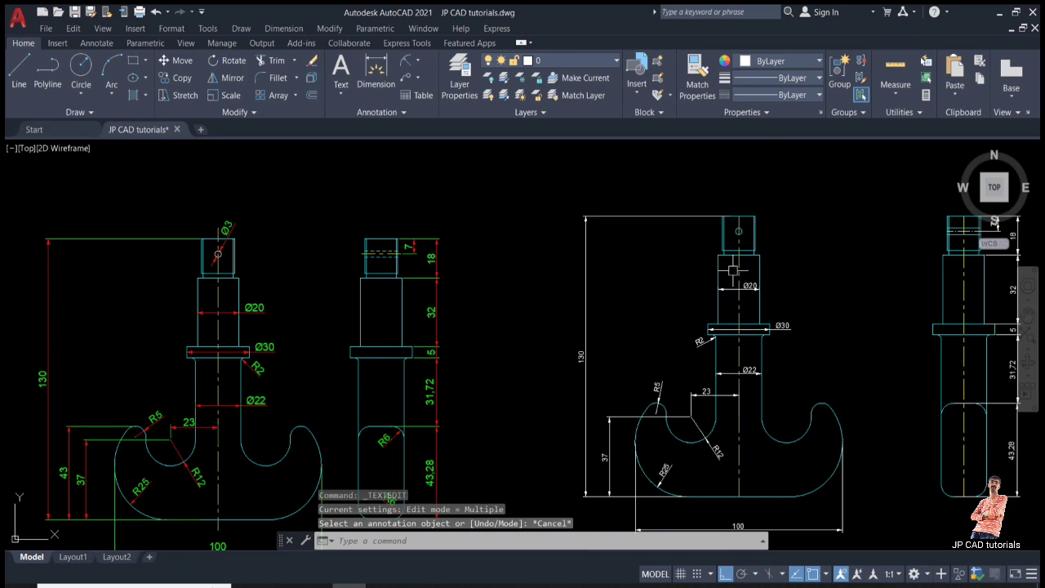
- Add a diameter dimension to the small hole near the shank's upper end, placing its text to the right of the shank
scroll(744, 208, "up", 6)
left_click(418, 61)
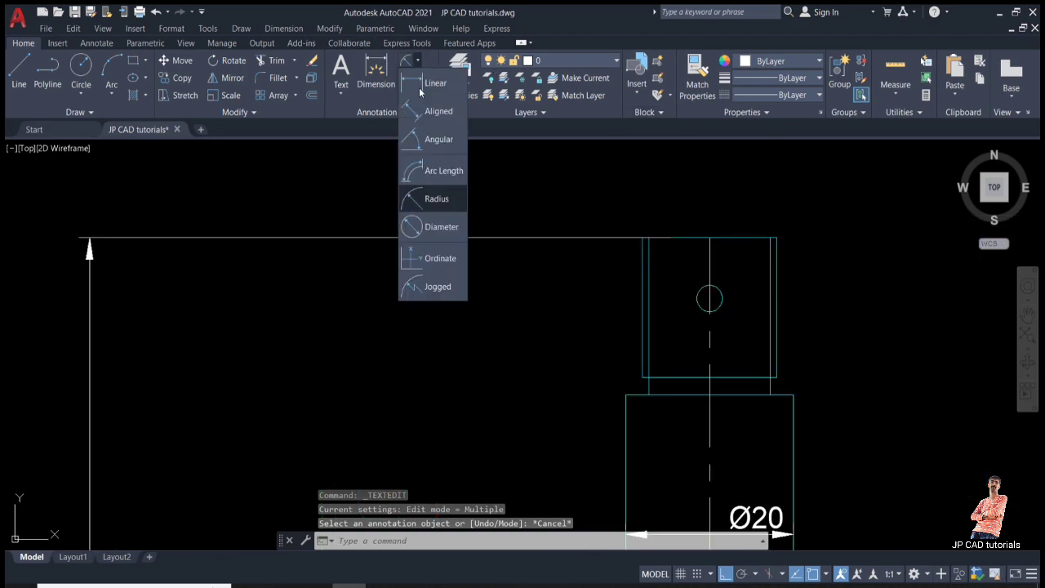
left_click(437, 237)
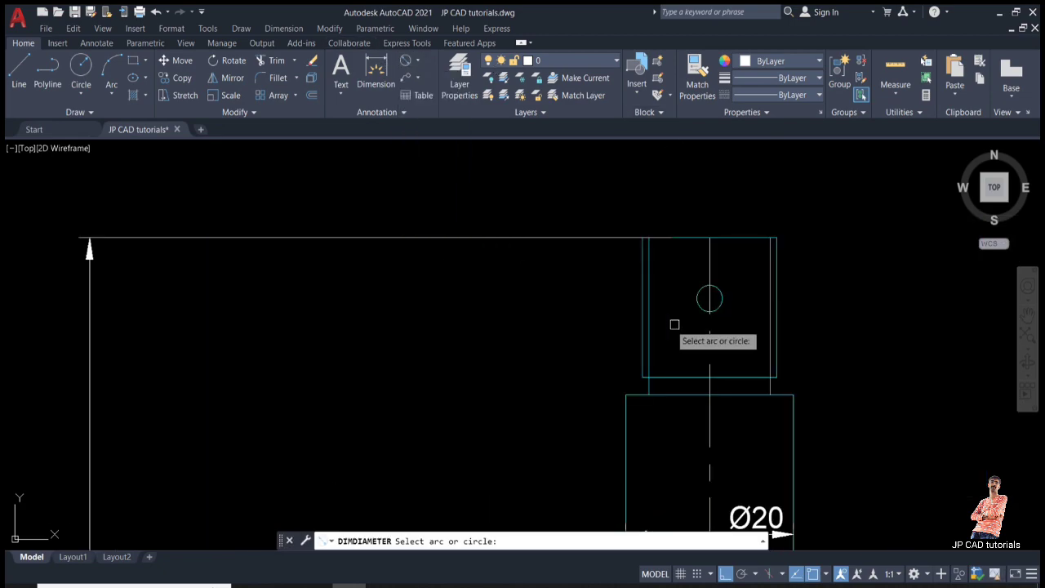
left_click(717, 291)
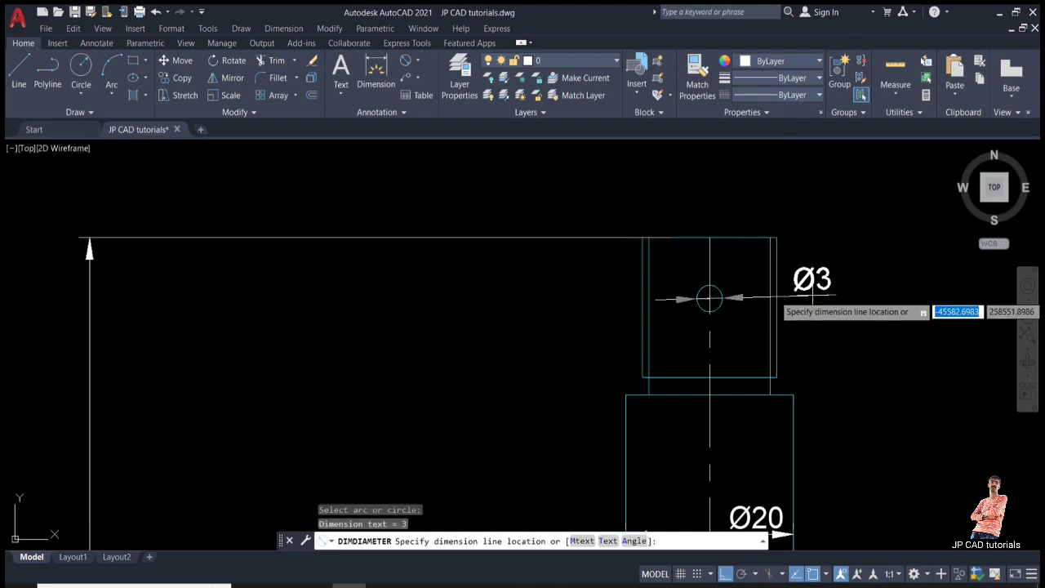
left_click(817, 280)
key("Escape")
key("Escape")
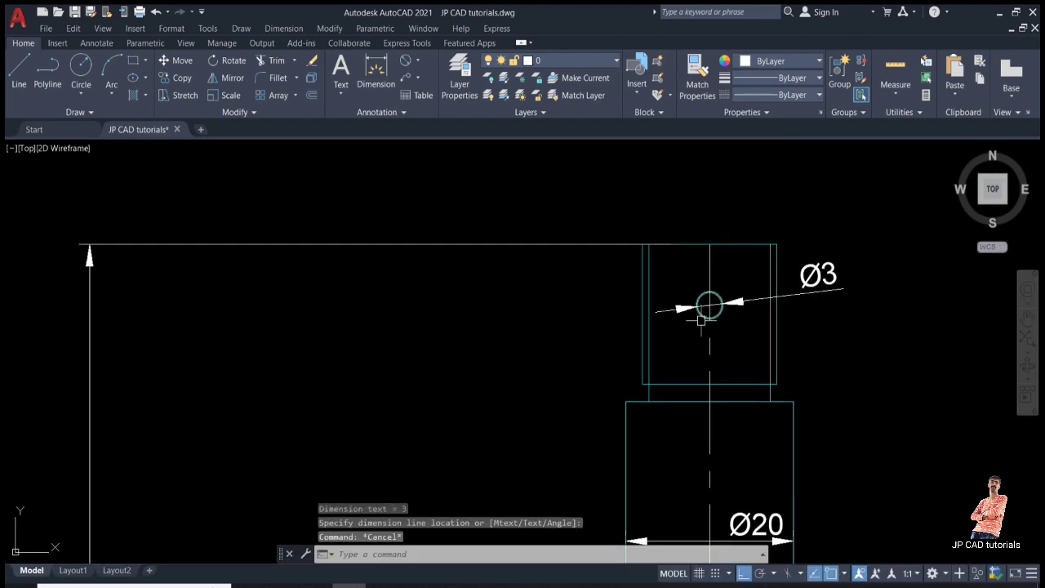
- Set the dimension line color of the front view's overall height dimension to Red in its properties
scroll(702, 320, "down", 5)
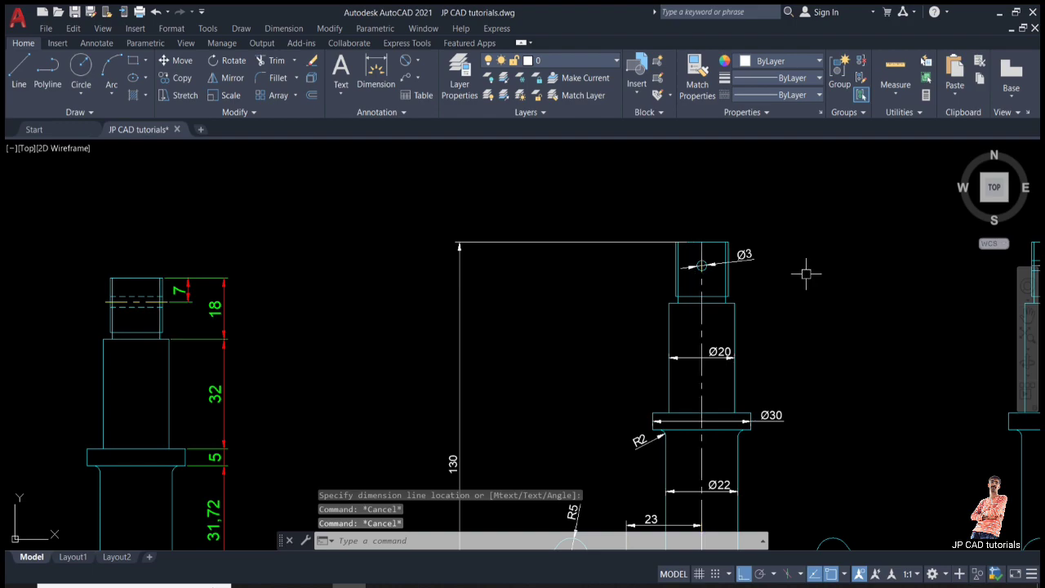
scroll(796, 266, "up", 2)
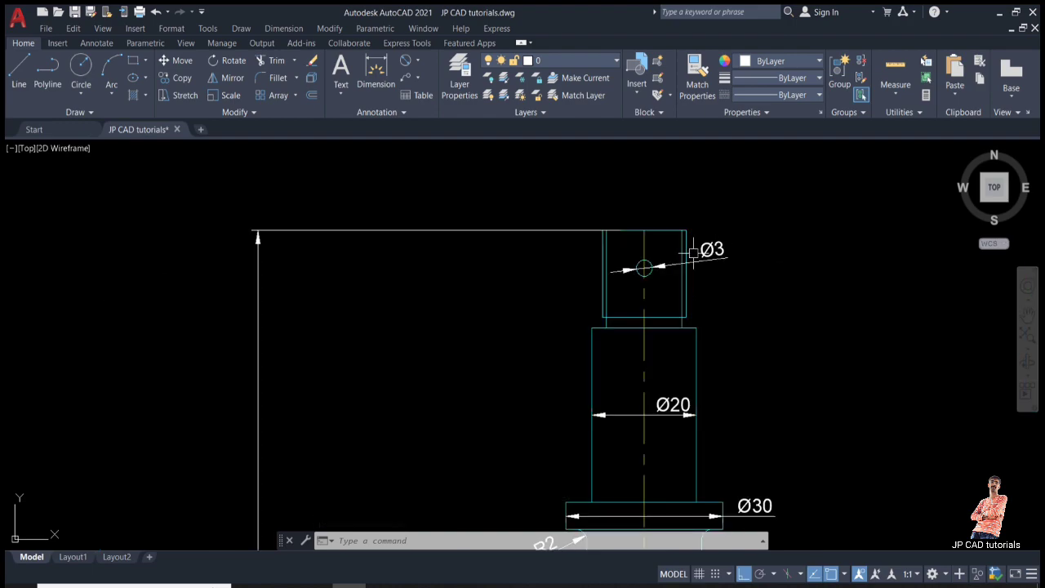
scroll(693, 253, "down", 2)
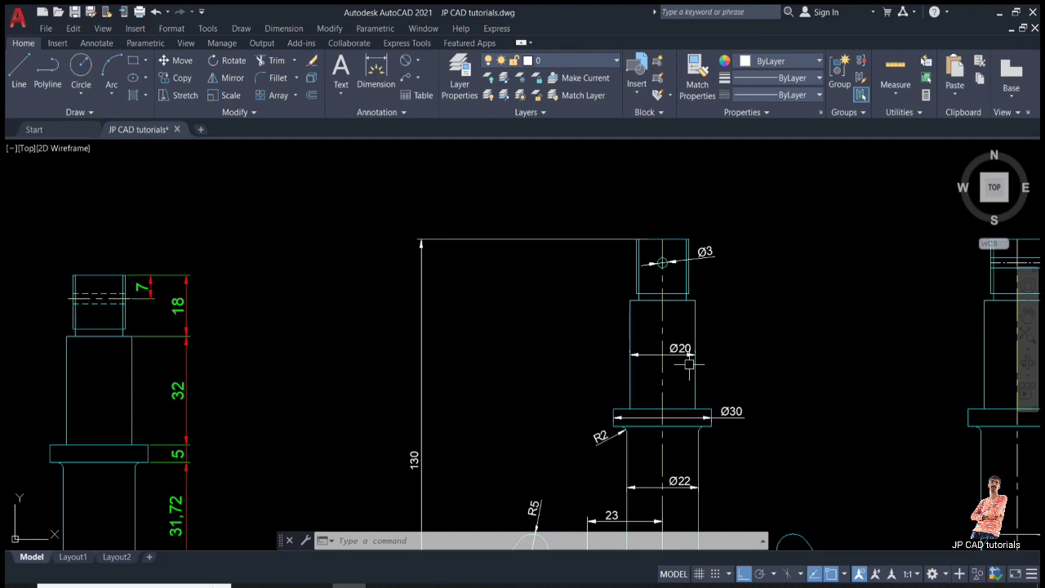
scroll(689, 364, "down", 3)
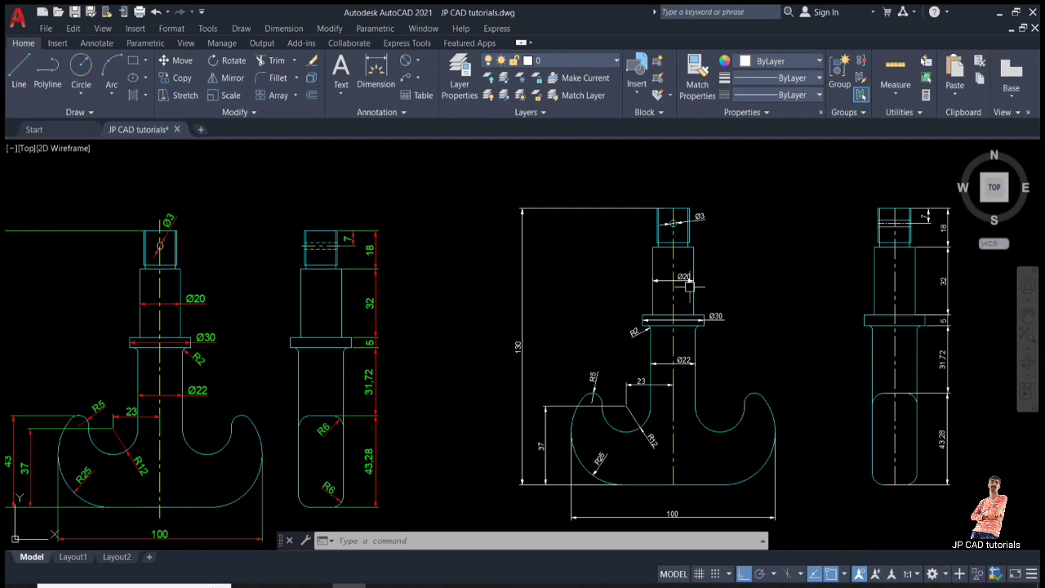
left_click(522, 279)
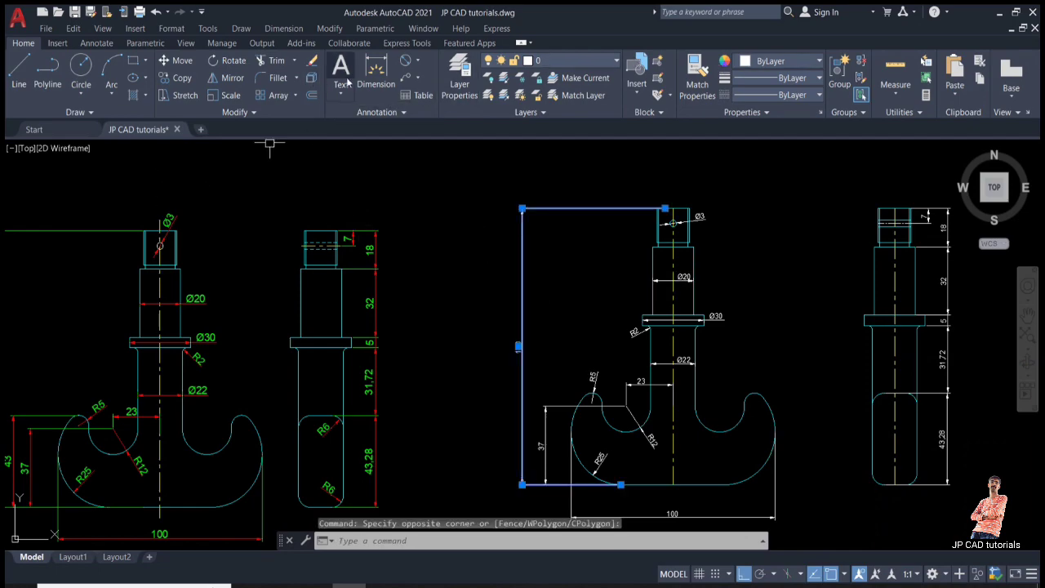
type("mo")
key("space")
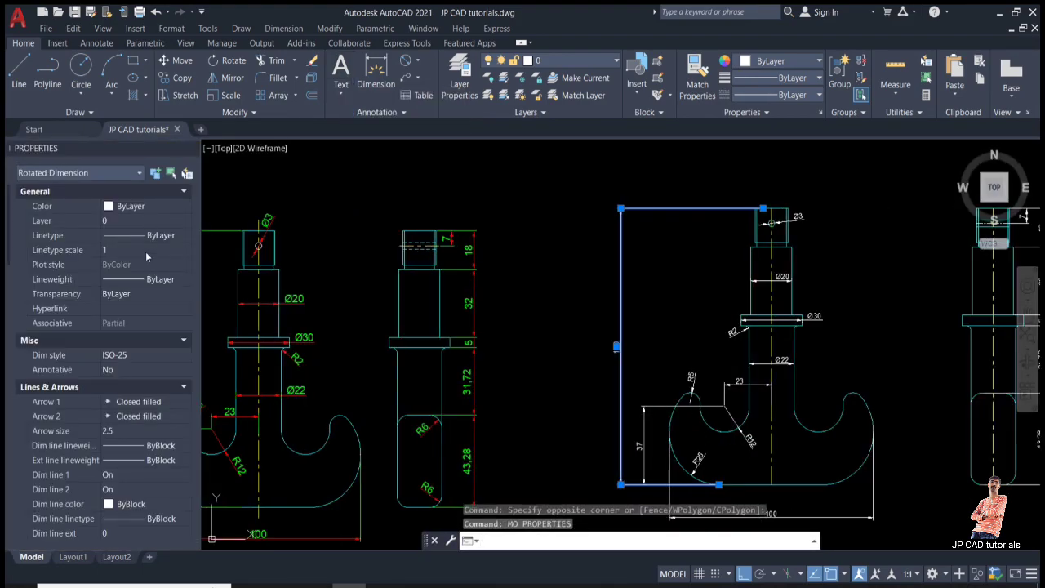
left_click(133, 506)
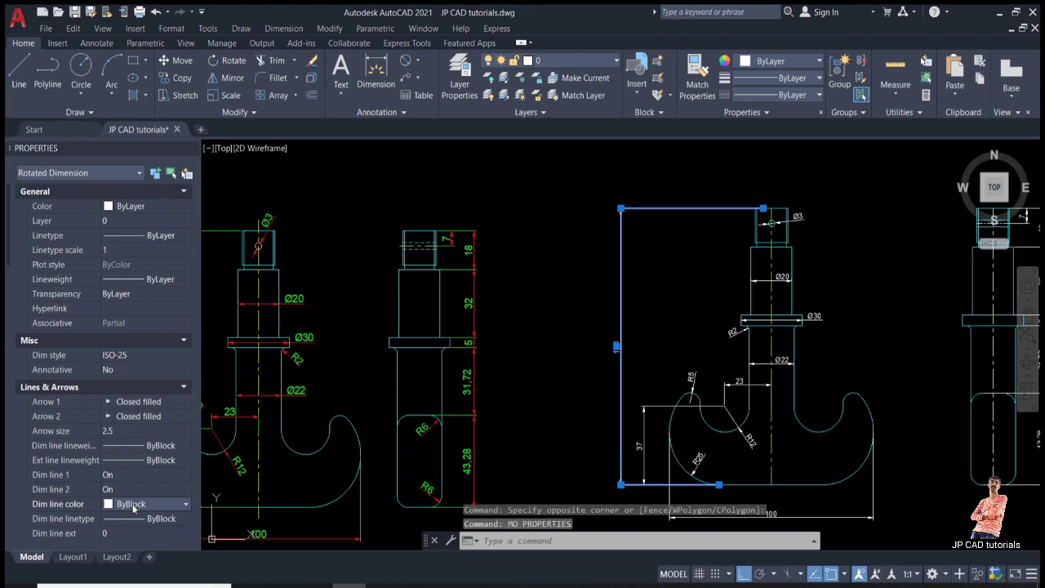
left_click(133, 505)
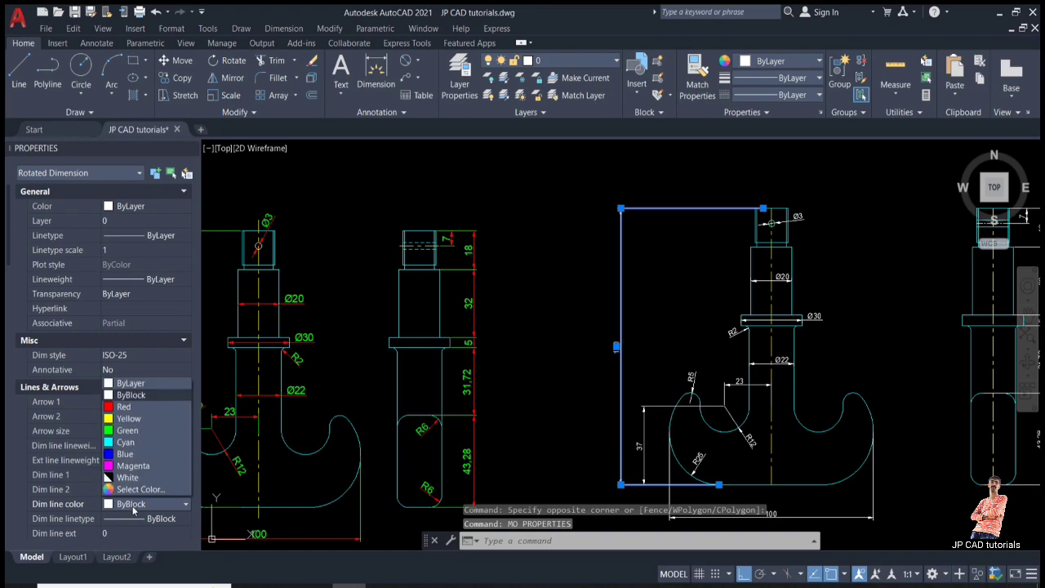
left_click(142, 405)
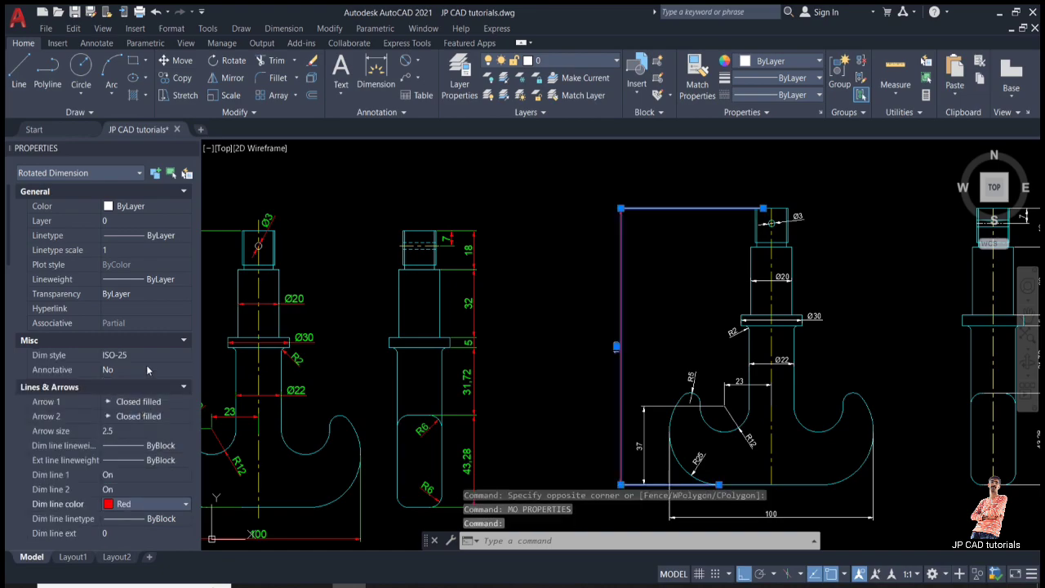
- Set the general color of the overall height dimension to Green and deselect it
left_click(149, 207)
left_click(155, 206)
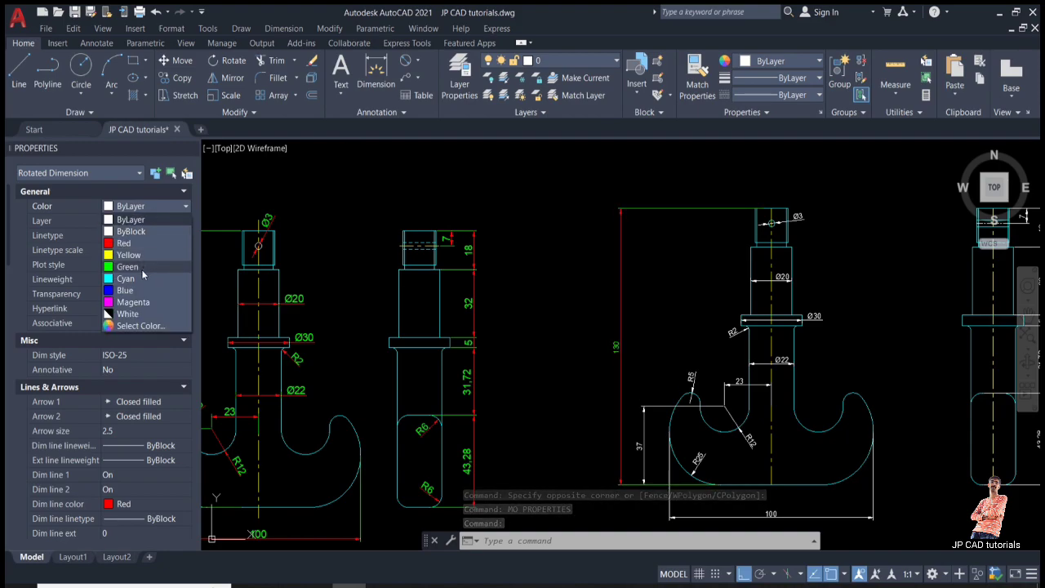
left_click(142, 270)
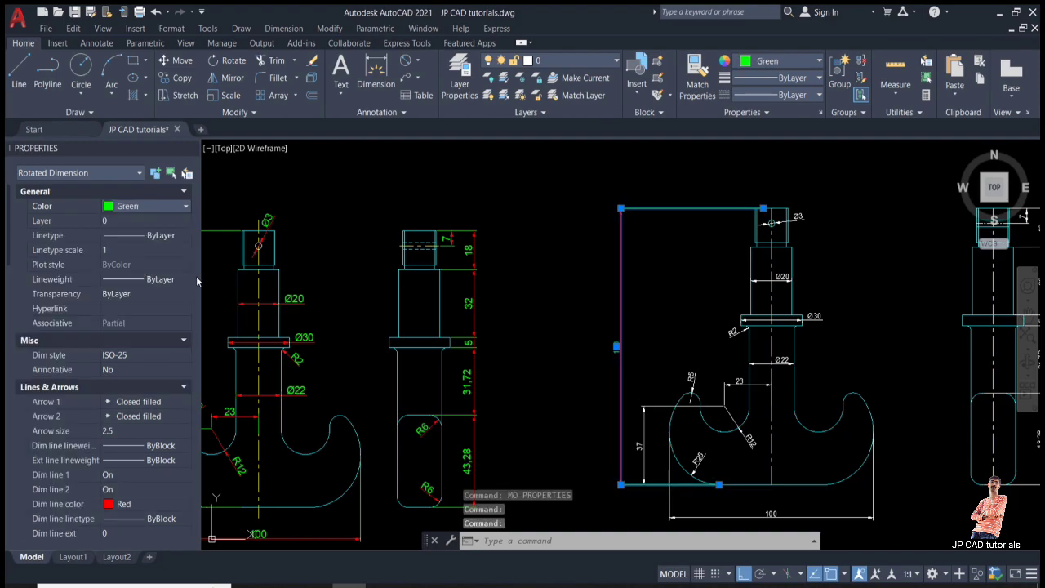
key("Escape")
key("Escape")
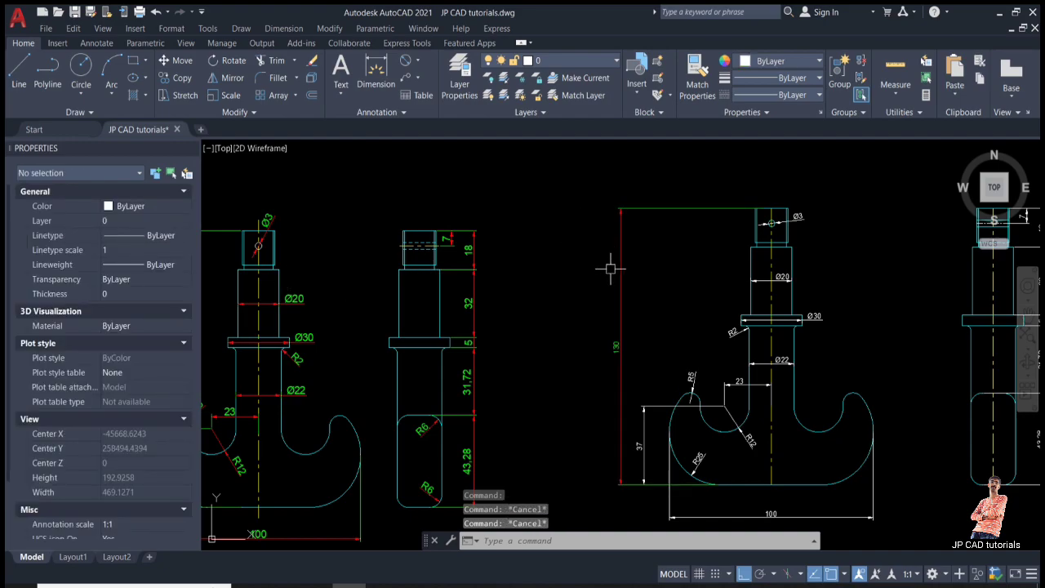
key("Escape")
left_click(634, 365)
key("Escape")
key("Escape")
- Match the properties of the front view's overall height dimension onto the hook's 37 mm height, R5, R25 and R12 dimensions
type("ma")
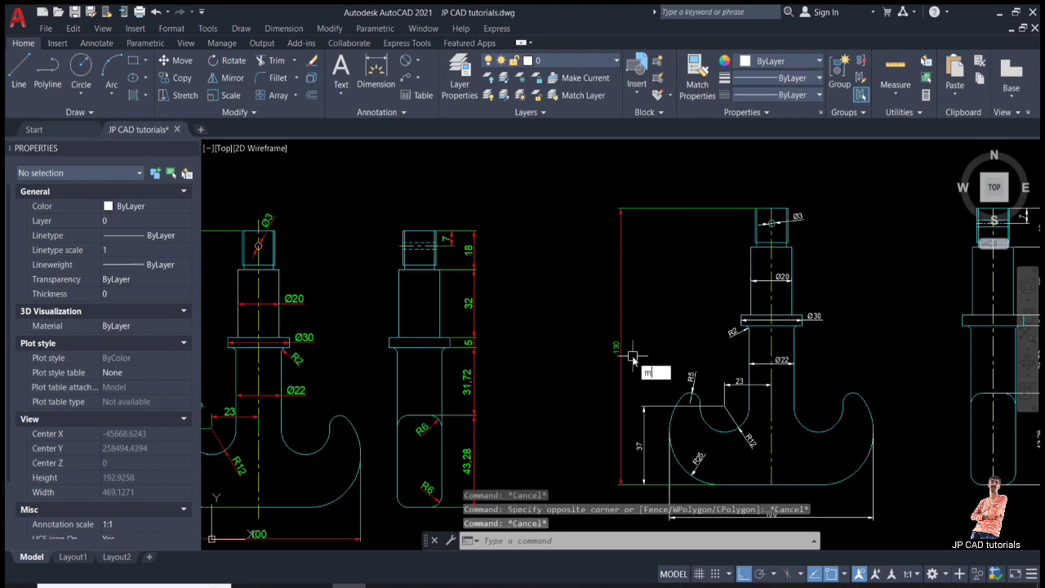
key("Return")
left_click(608, 347)
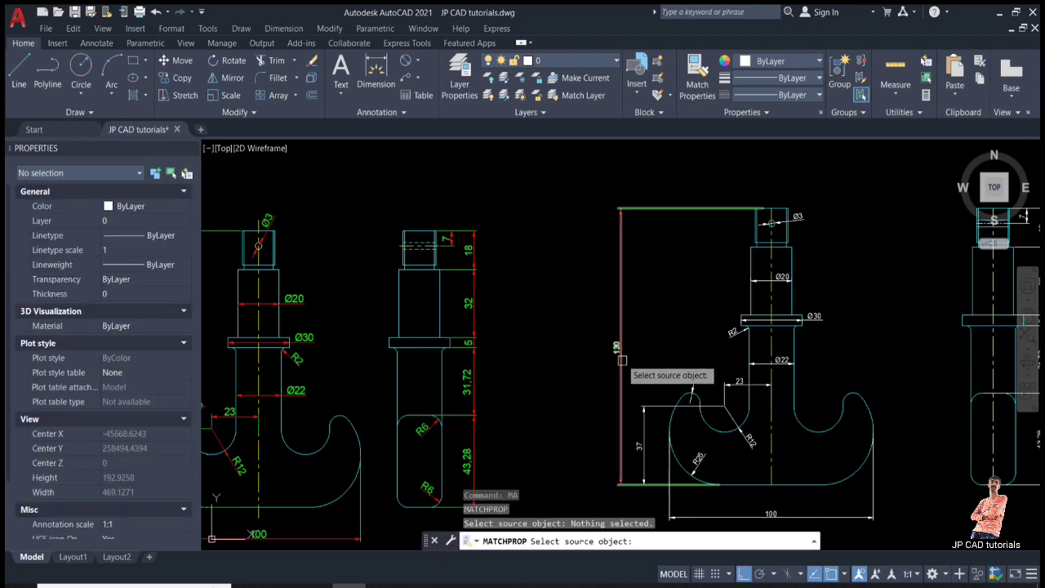
left_click(620, 382)
middle_click_drag(616, 432, 544, 286)
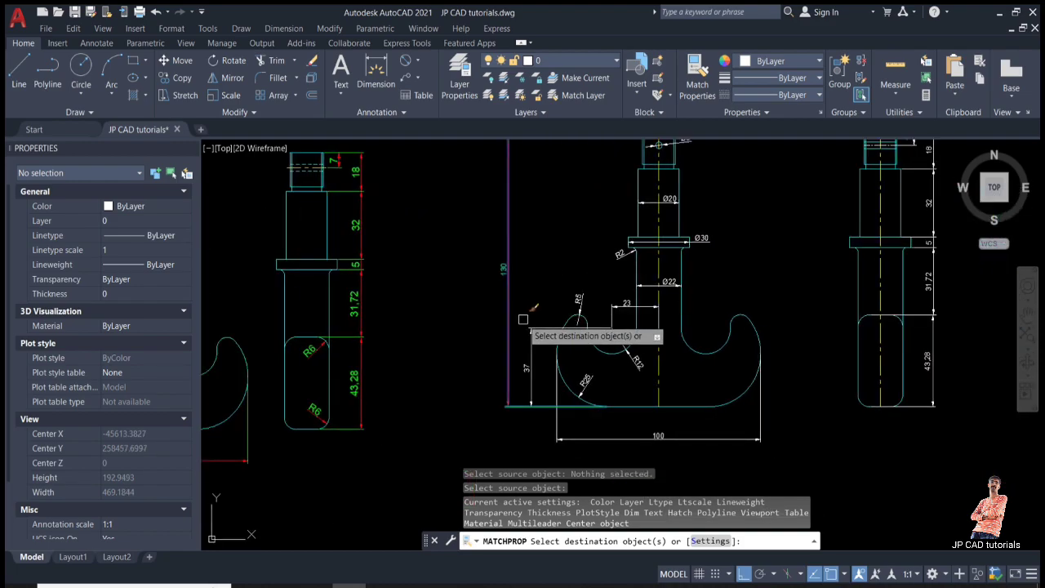
scroll(538, 343, "up", 2)
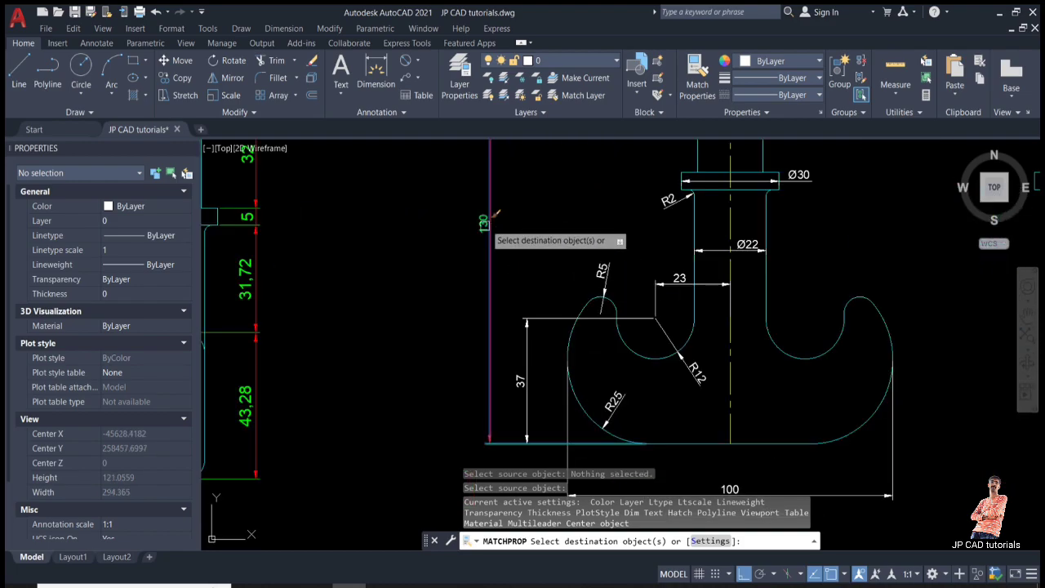
left_click(531, 320)
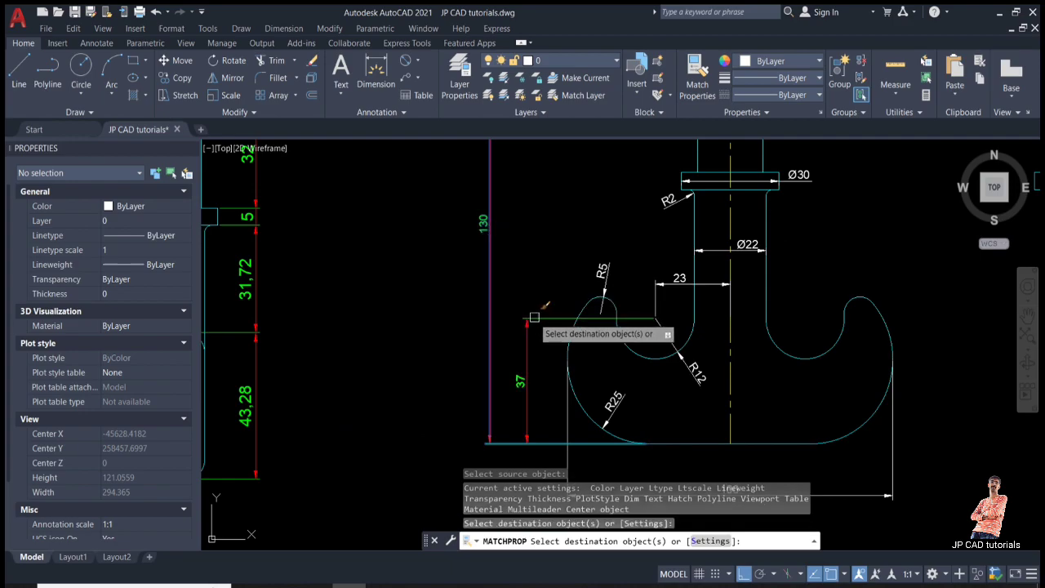
left_click(608, 298)
left_click(685, 363)
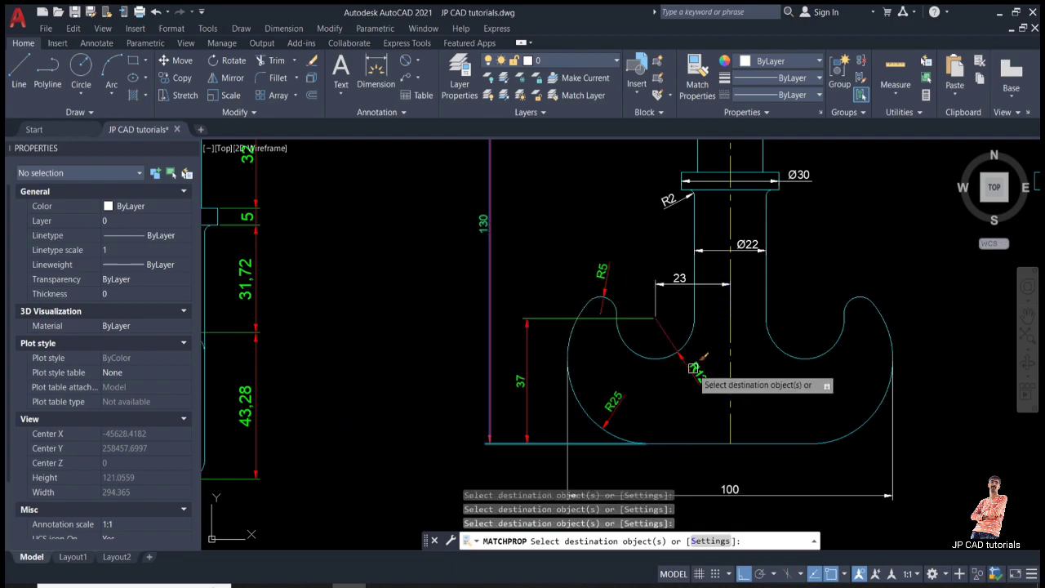
- Apply the matched properties to the 23 mm offset, Ø22 shank, R2 fillet and Ø30 collar dimensions
left_click(677, 284)
left_click(707, 253)
left_click(674, 197)
left_click(798, 177)
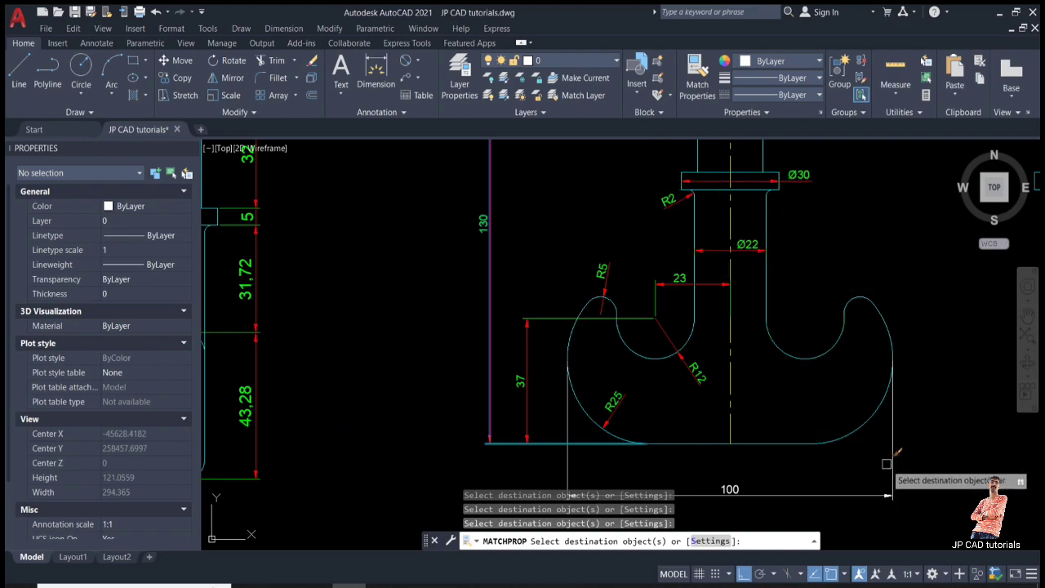
- Apply the matched properties to the front view's 100 mm width, Ø3 hole and Ø20 upper shank dimensions
scroll(865, 343, "down", 2)
scroll(760, 142, "up", 2)
left_click(776, 412)
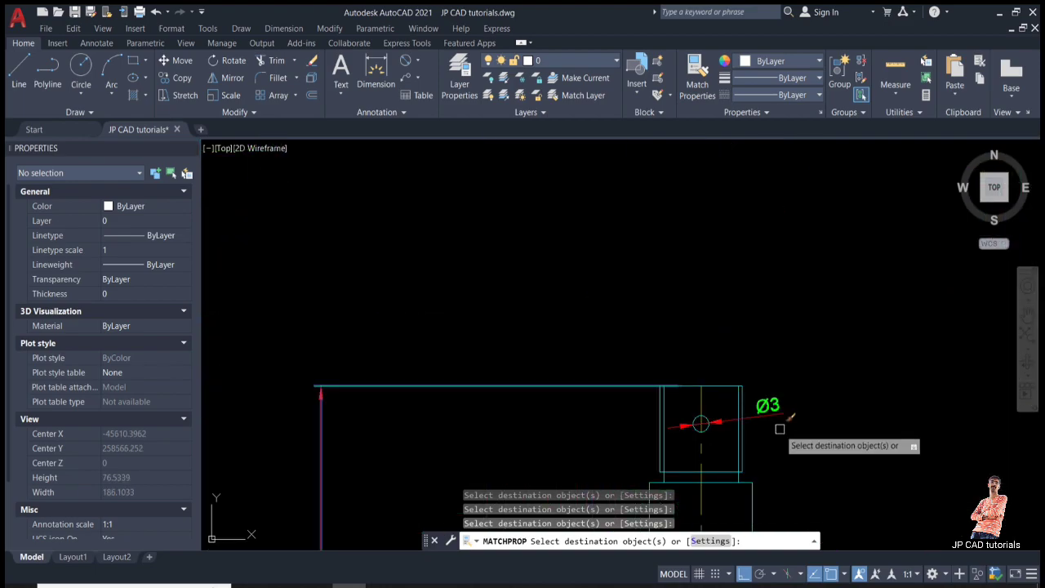
scroll(775, 406, "down", 1)
middle_click_drag(772, 457, 726, 145)
left_click(715, 179)
- Apply the matched properties to the side view's vertical dimension chain and its 7 mm hole dimension, and end the property matching
middle_click_drag(738, 281, 384, 341)
scroll(540, 330, "down", 2)
left_click(720, 180)
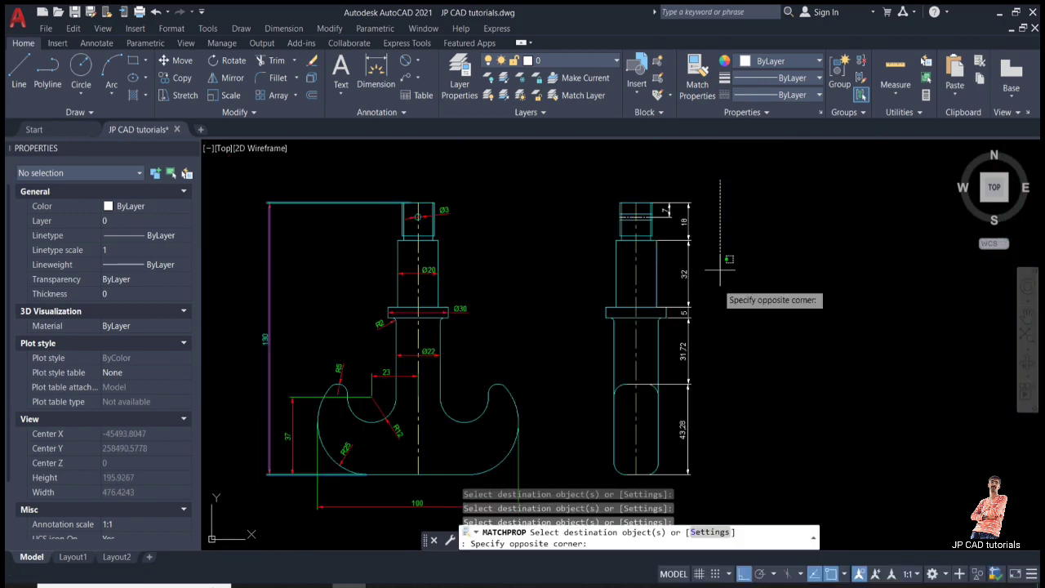
left_click(688, 472)
scroll(668, 238, "up", 3)
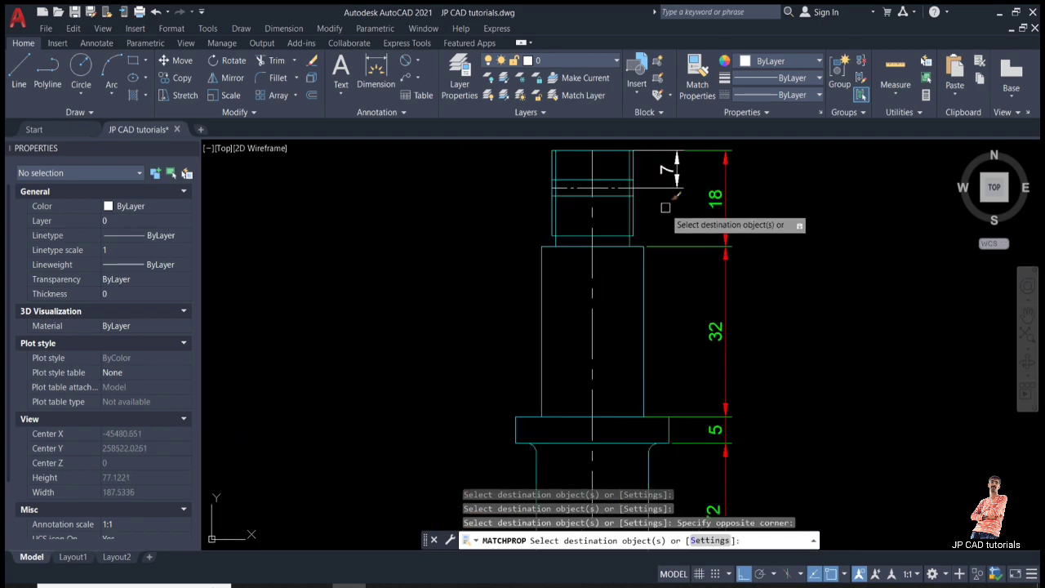
scroll(676, 247, "down", 3)
middle_click_drag(678, 247, 739, 249)
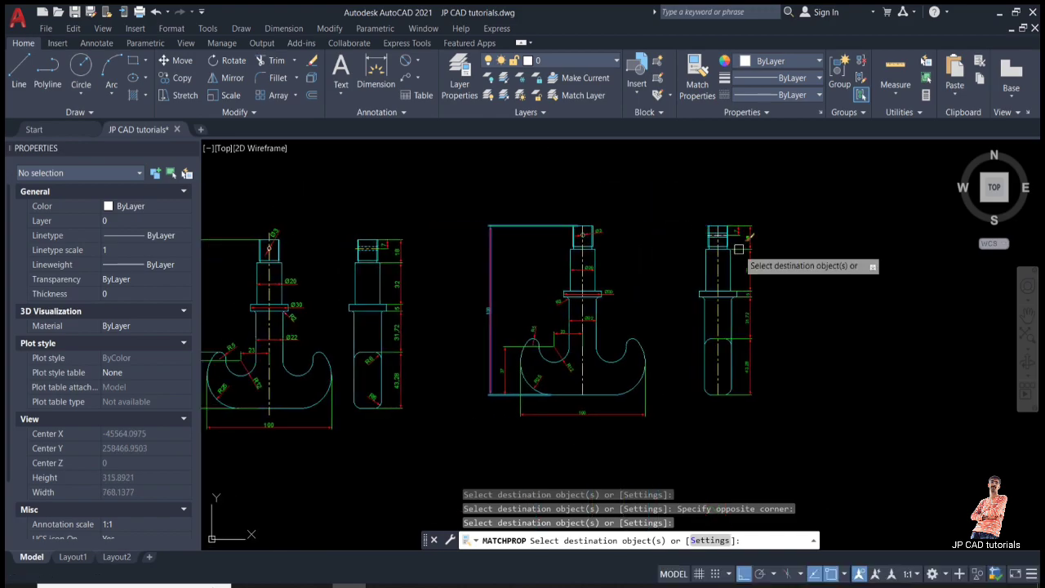
key("Escape")
key("Escape")
- Close the Properties palette and show the finished double hook views beside the reference drawing
middle_click_drag(637, 301, 749, 310)
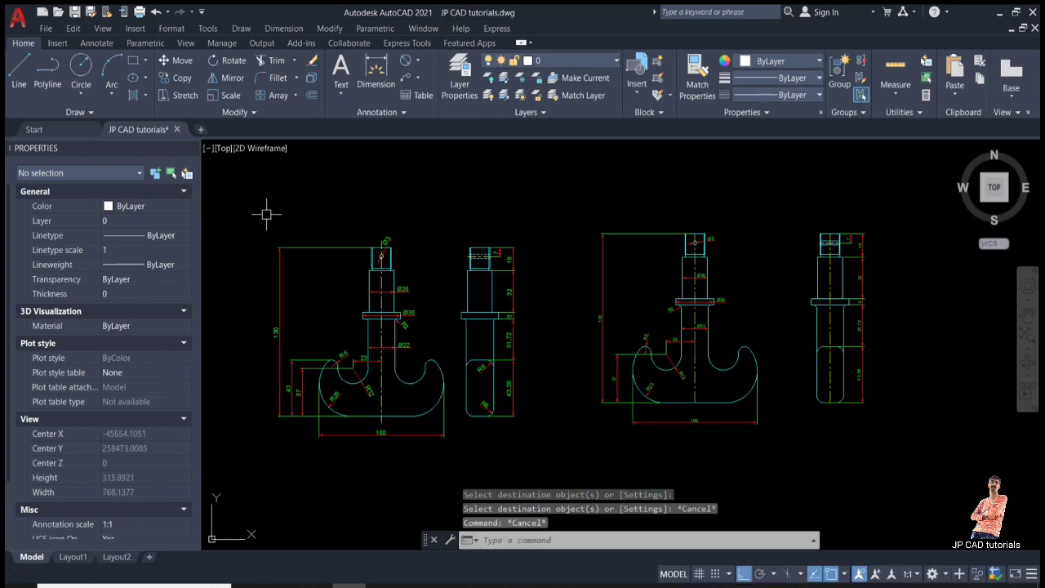
left_click(191, 148)
scroll(555, 280, "up", 2)
mouse_move(556, 286)
middle_mouse_down()
mouse_move(613, 254)
mouse_move(609, 263)
middle_mouse_up()
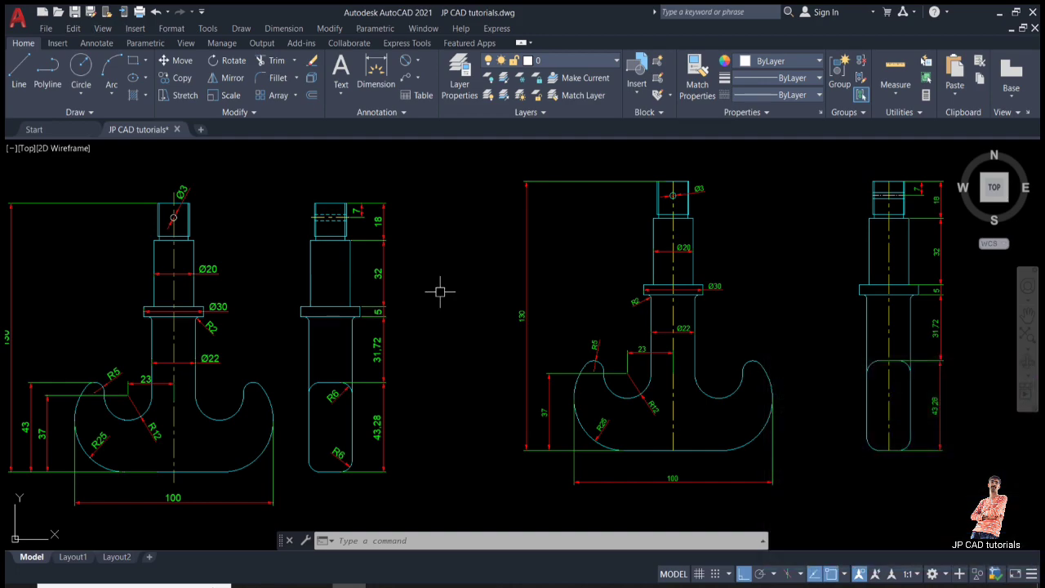
middle_click_drag(440, 292, 486, 306)
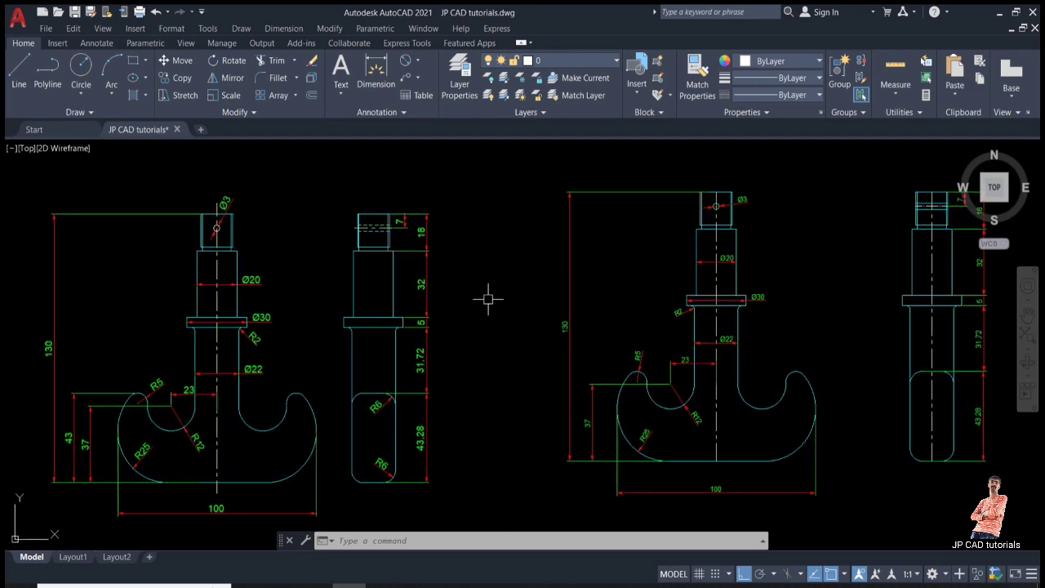